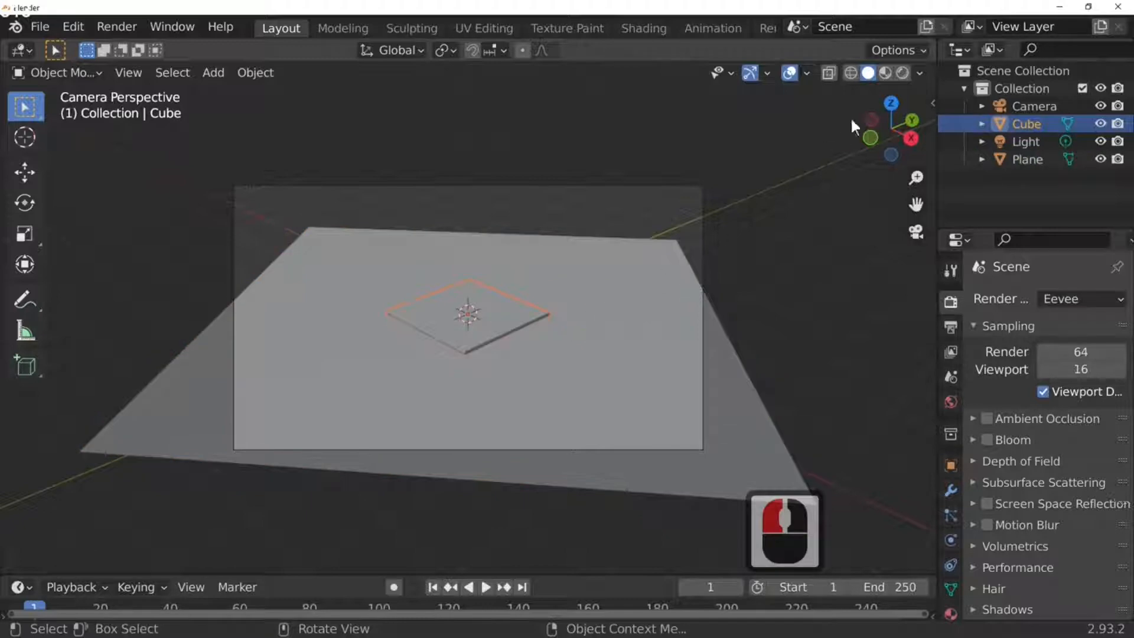
Step: Show the scene in rendered shading and, with the camera temporarily locked to the view, reframe it so the slab sits lower in frame
click(902, 72)
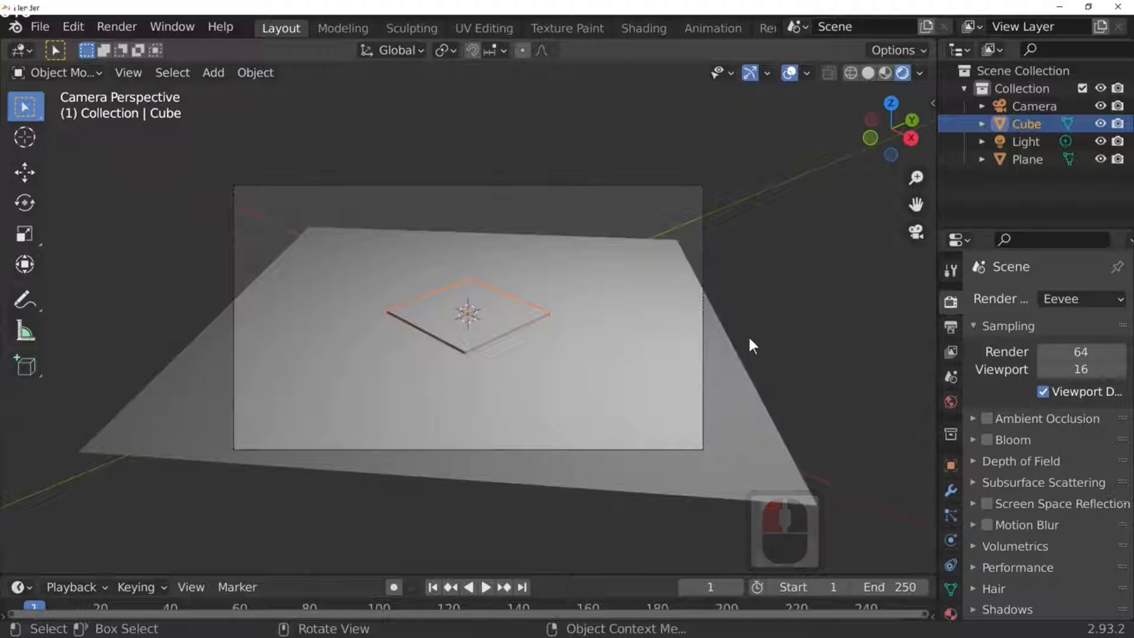
key(n)
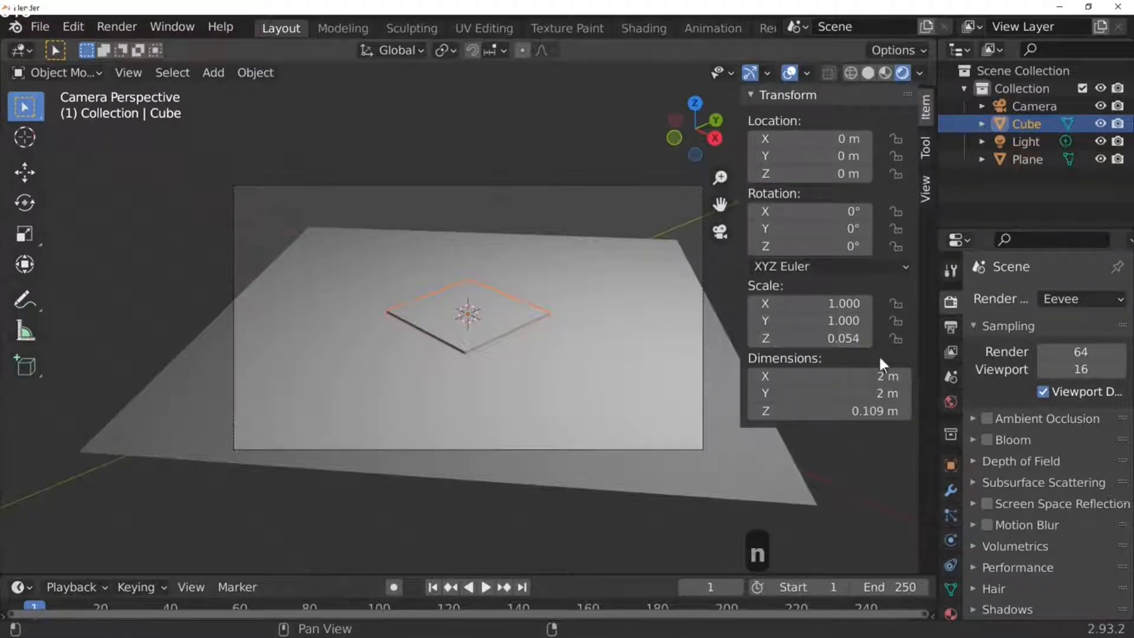
click(926, 188)
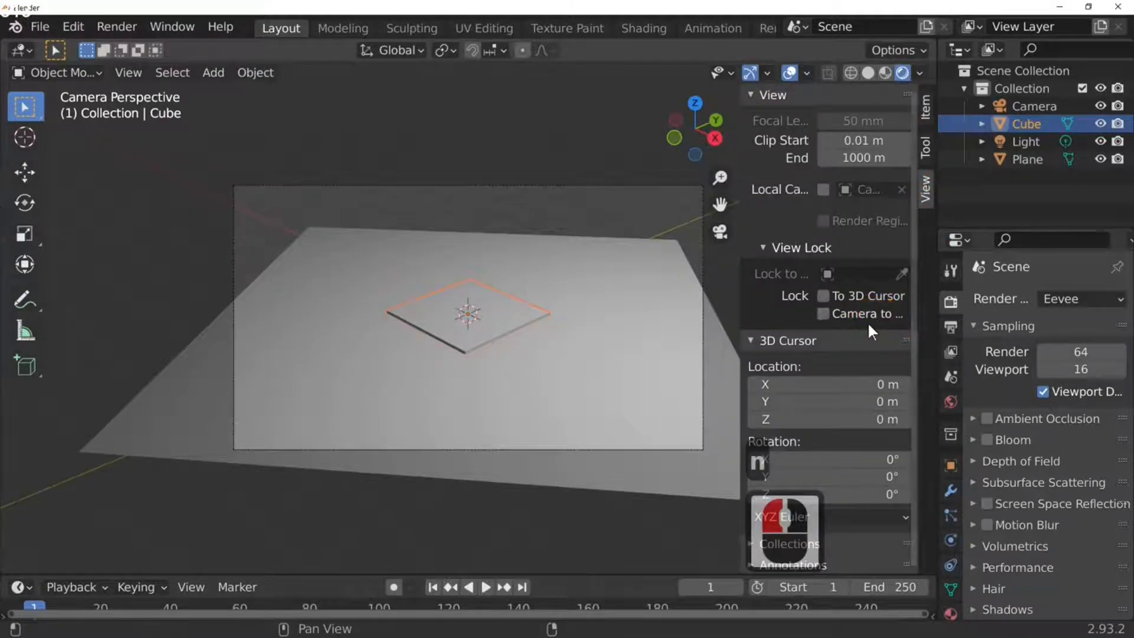
click(823, 313)
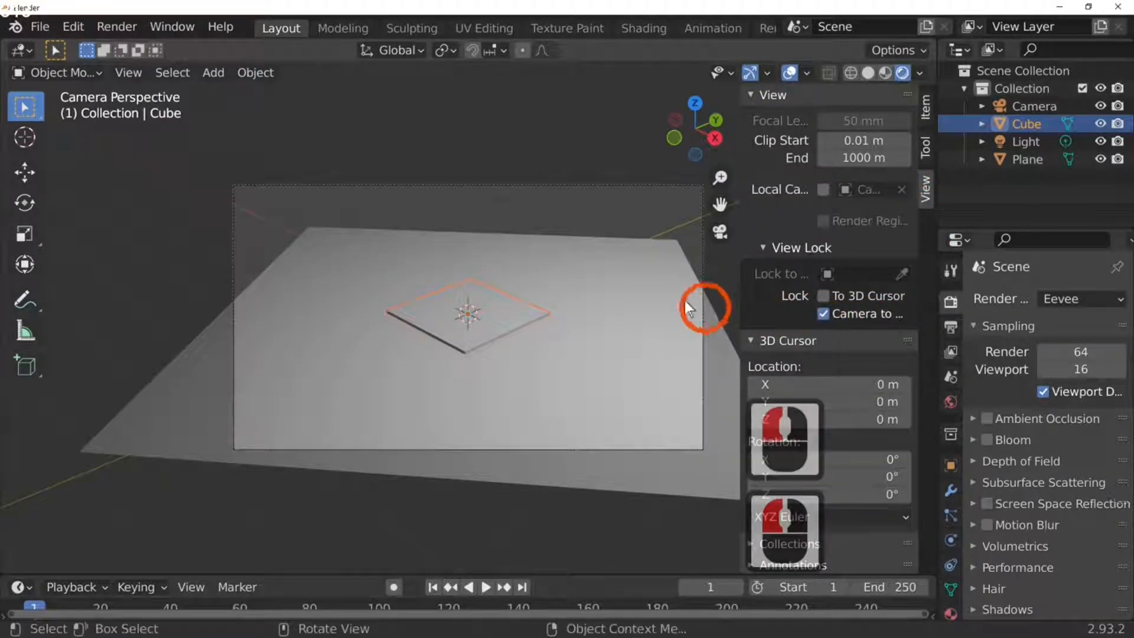
shift+middle_drag(674, 285, 672, 341)
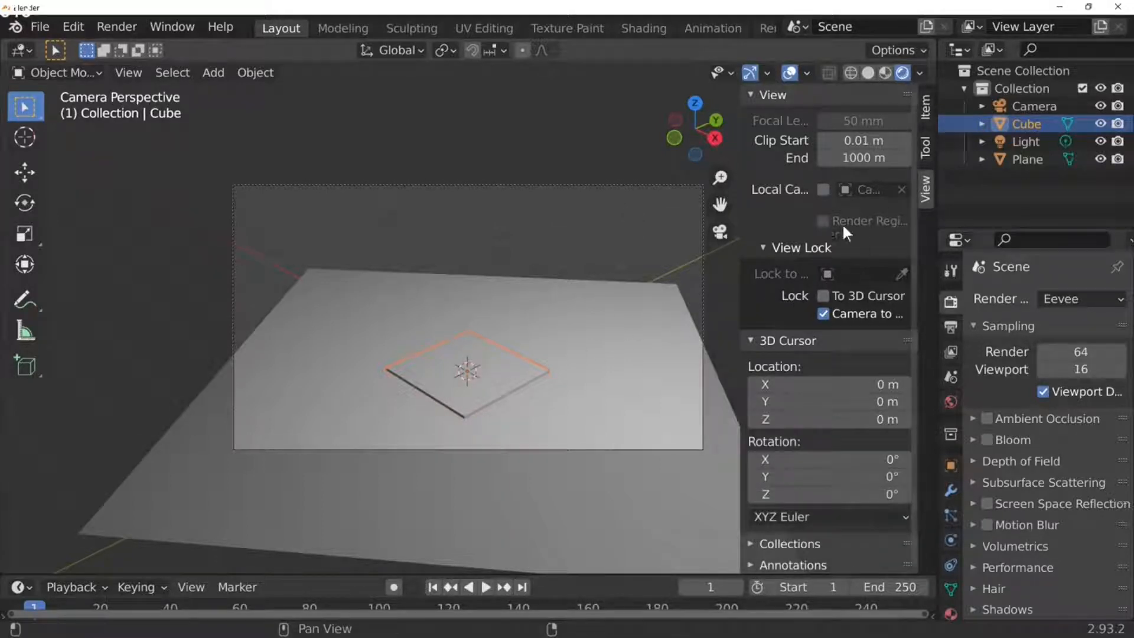
click(823, 313)
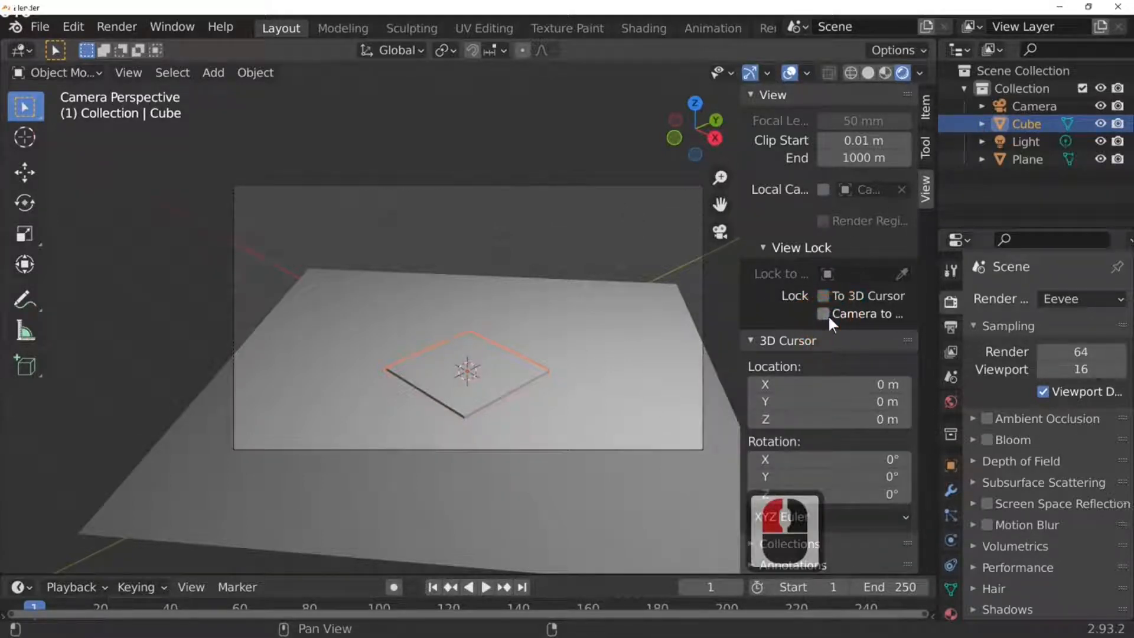
middle_drag(565, 319, 530, 289)
key(KP_0)
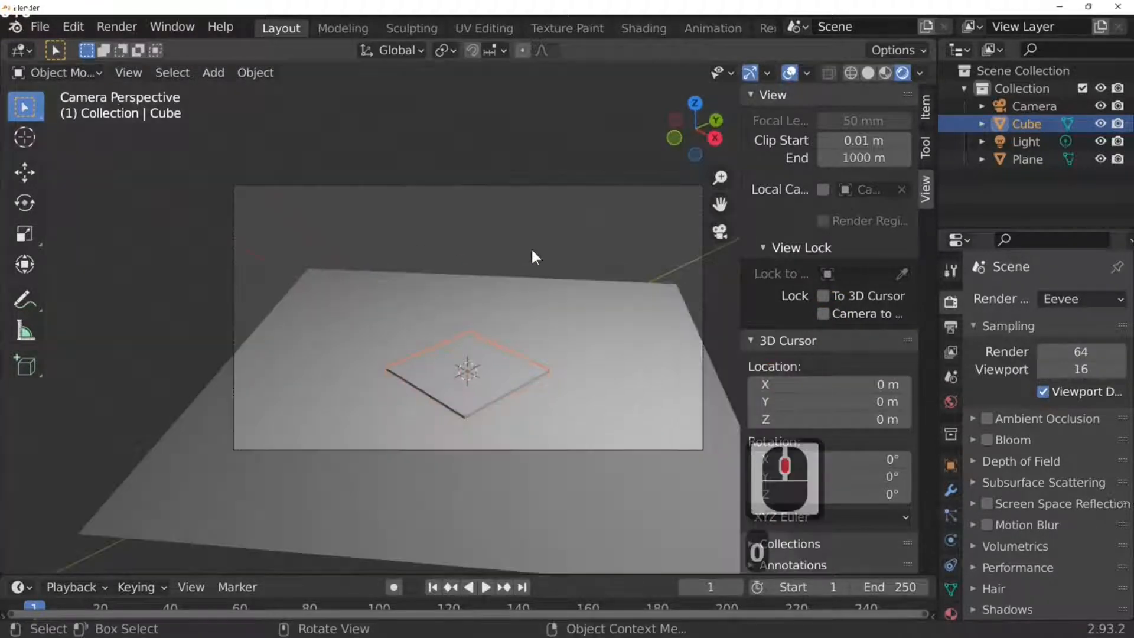
Step: Add a cylinder mesh and raise it about 1.18 m along Z above the flattened cube
click(210, 72)
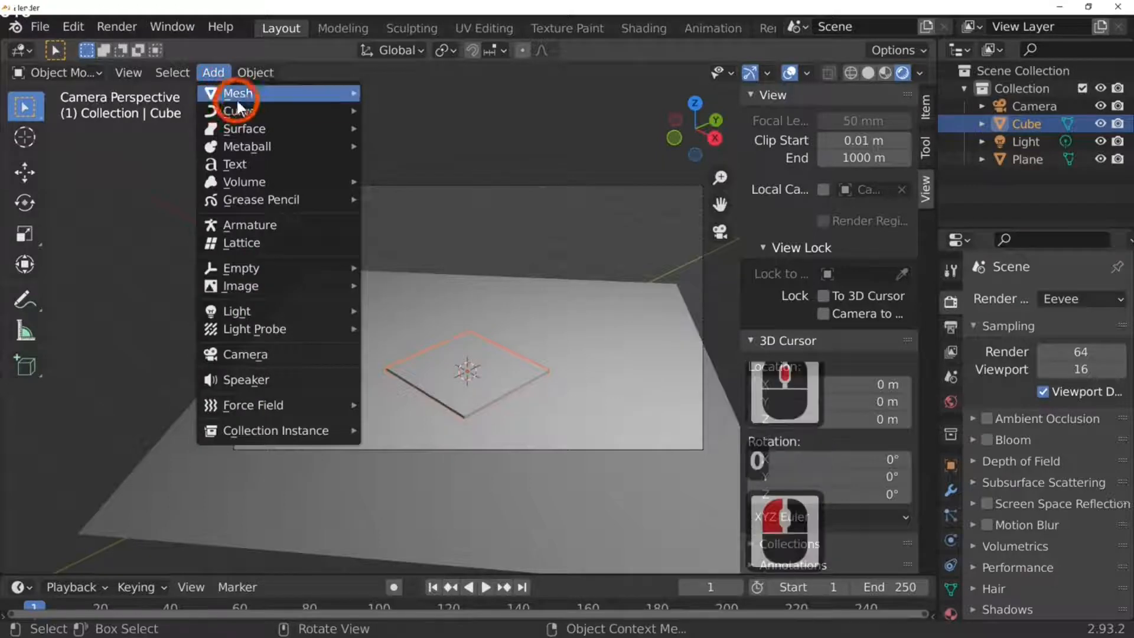
mouse_move(242, 97)
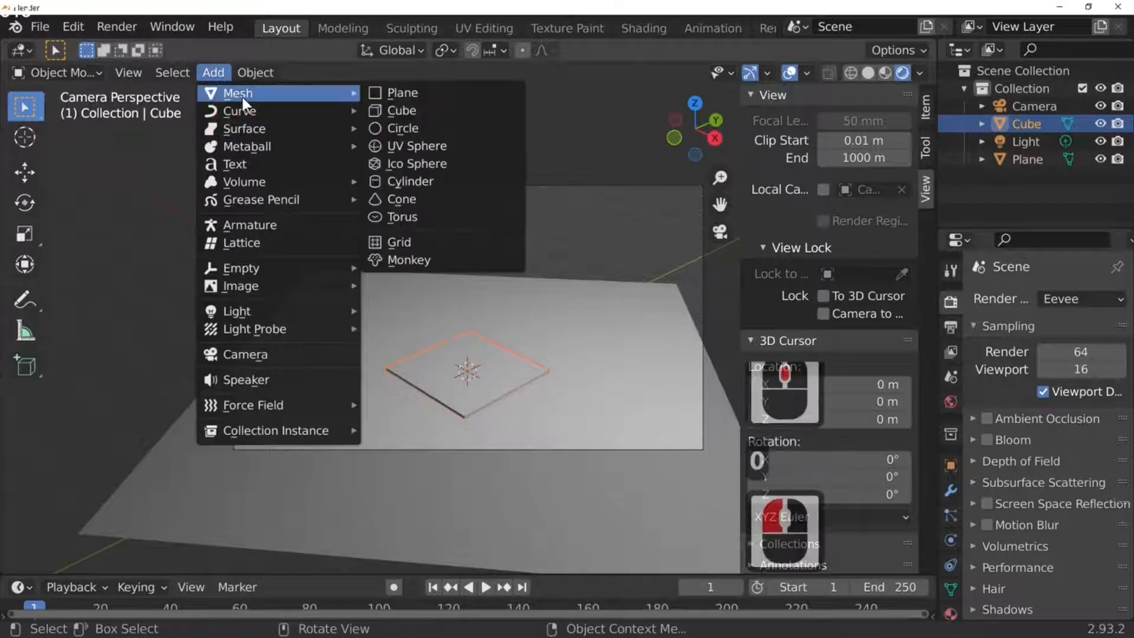
click(448, 180)
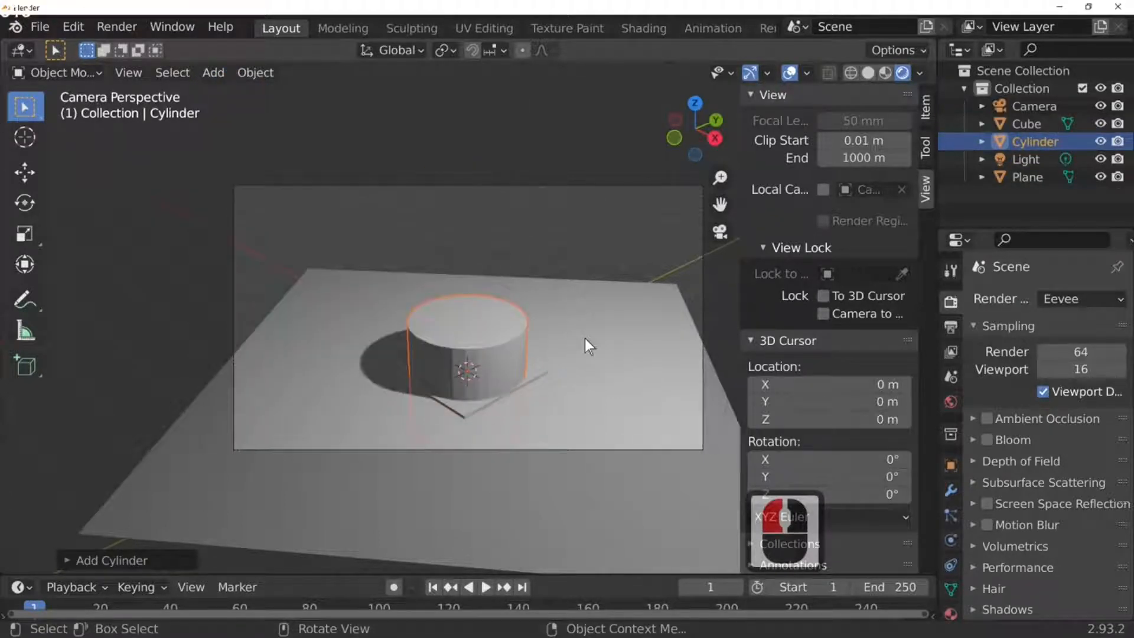
key(g)
key(z)
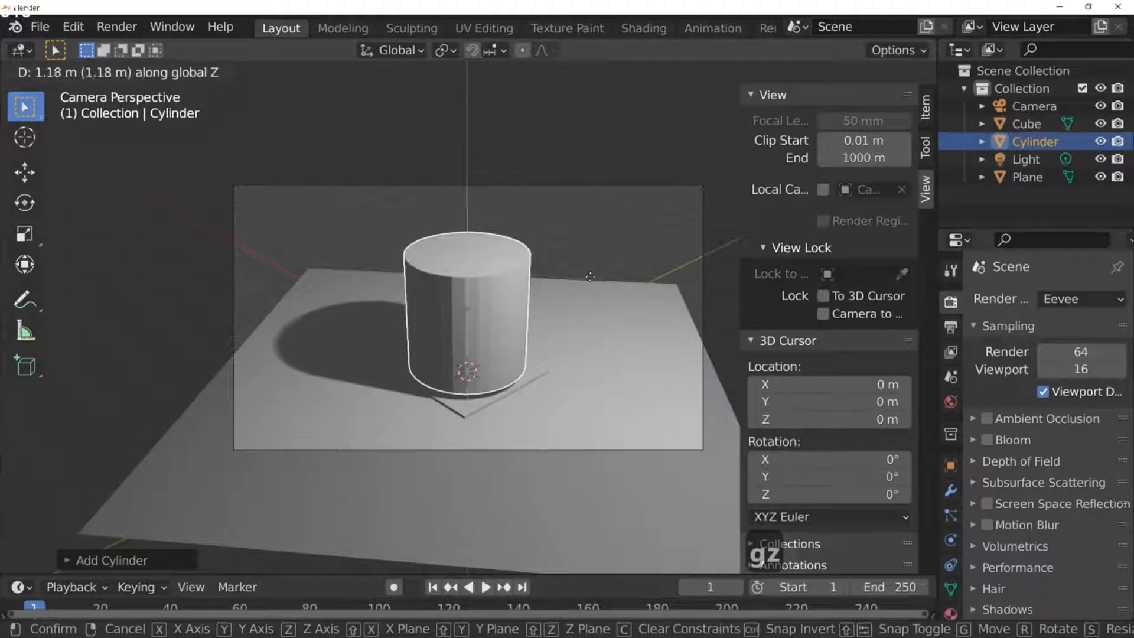
click(591, 277)
Step: Darken the world background colour to nearly black
middle_drag(600, 297, 614, 260)
key(KP_1)
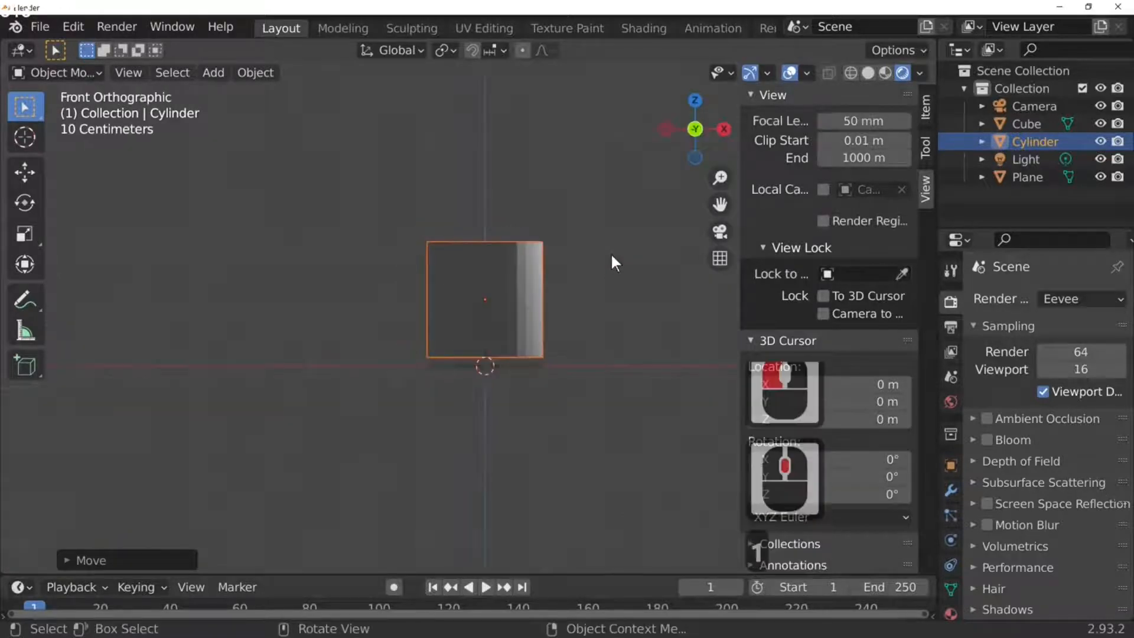
scroll(591, 306, up, 4)
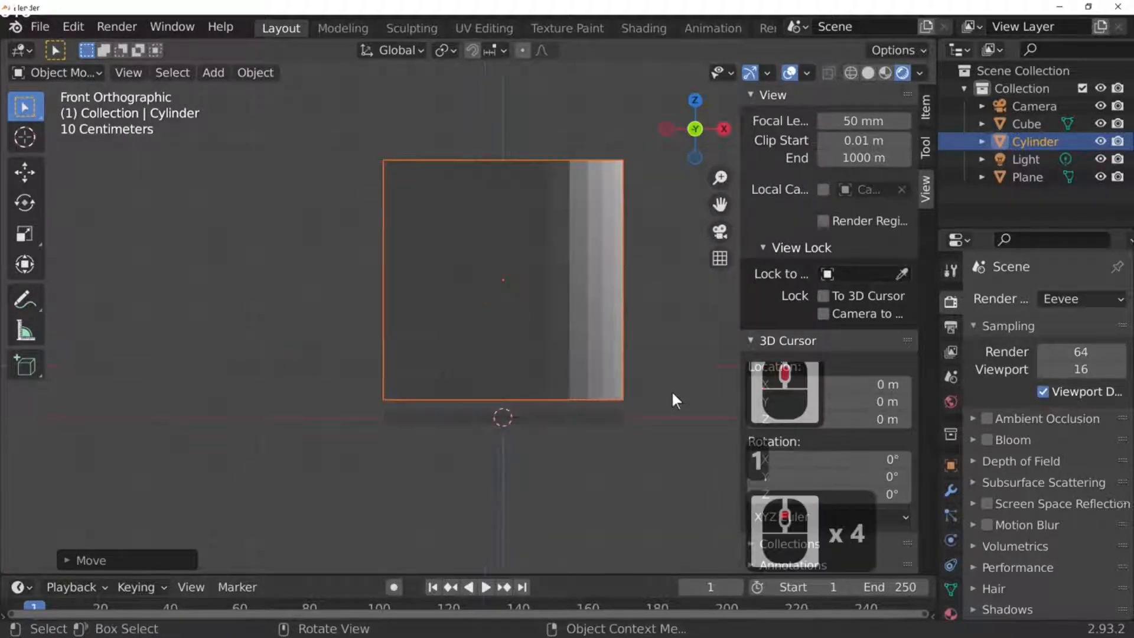
click(949, 403)
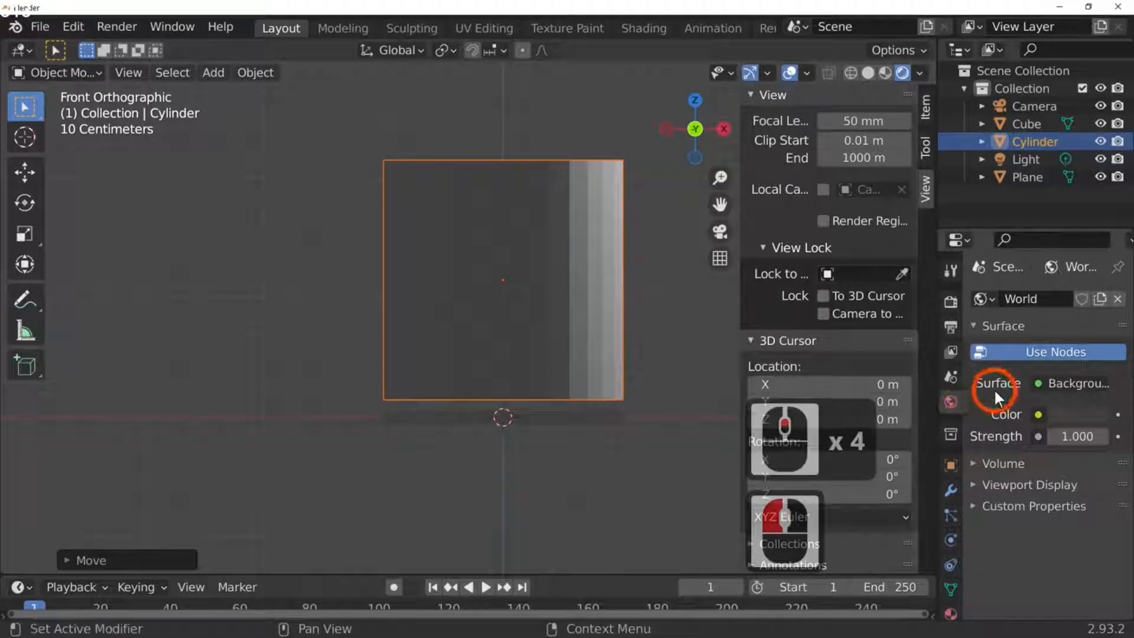
click(1065, 413)
drag(1093, 248, 1094, 278)
click(533, 409)
Step: Lower the cylinder slightly along Z to close the gap above the flattened cube, judging it from the front
click(587, 404)
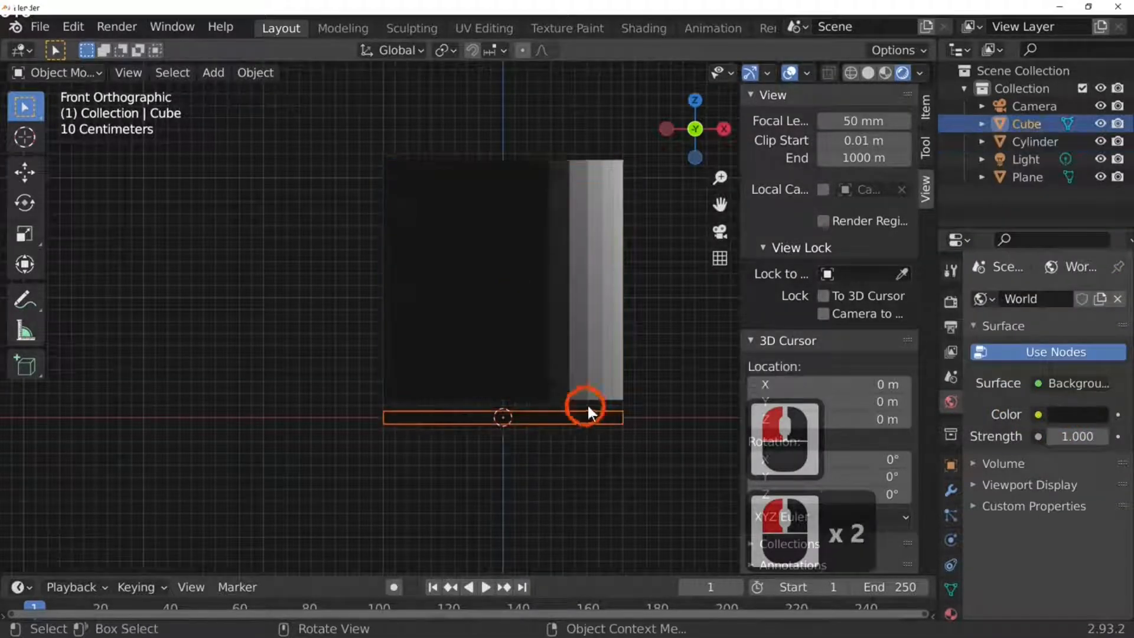
click(580, 371)
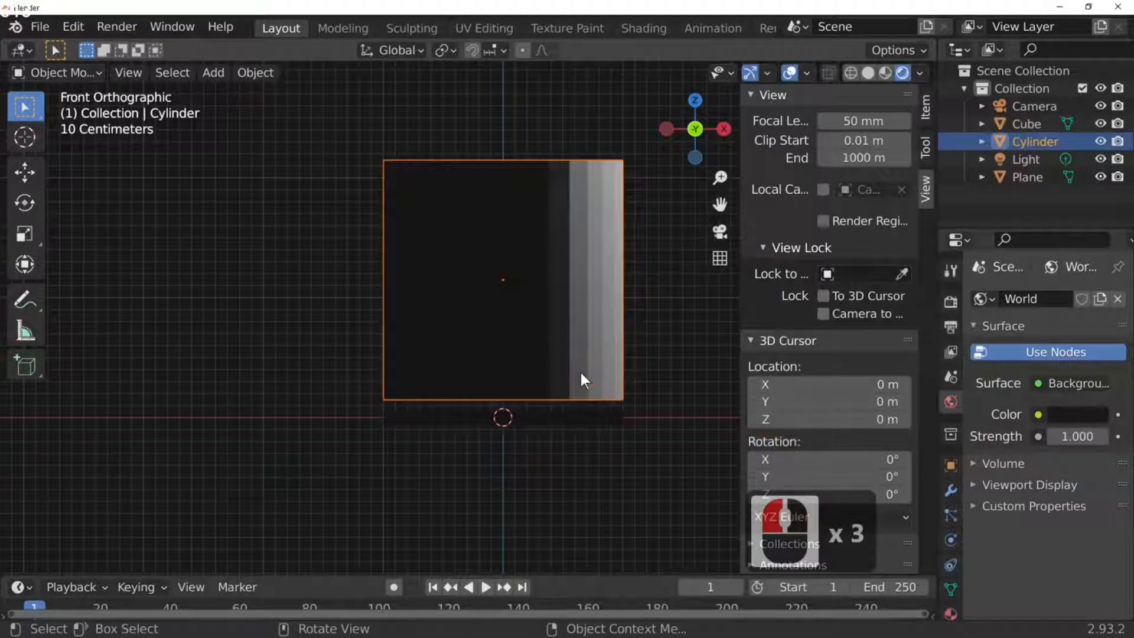
key(g)
key(z)
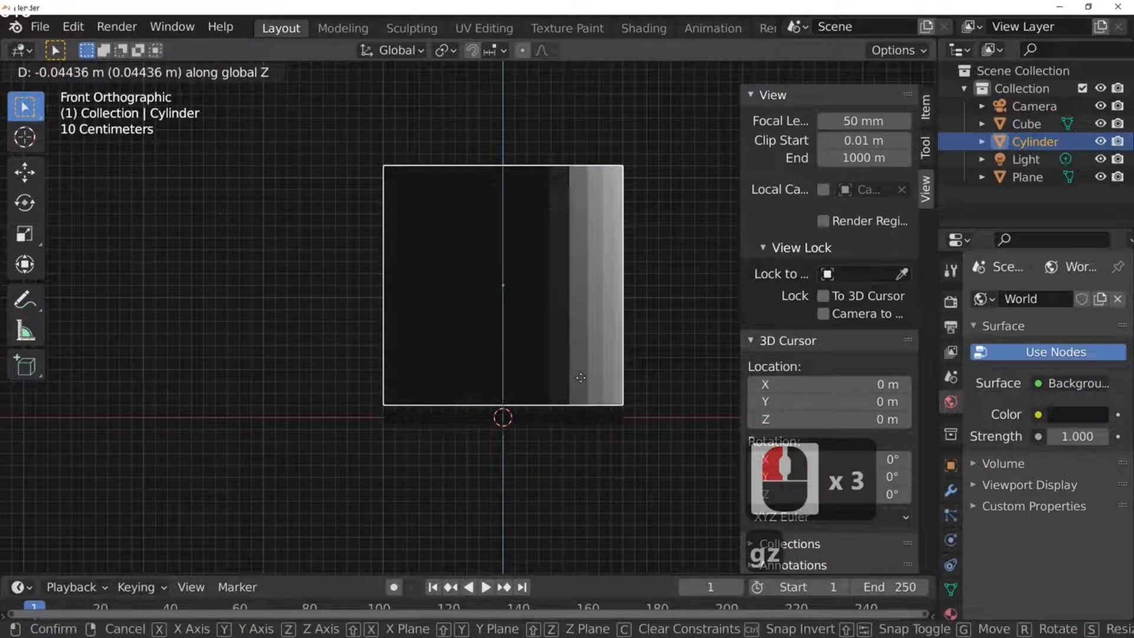
click(579, 381)
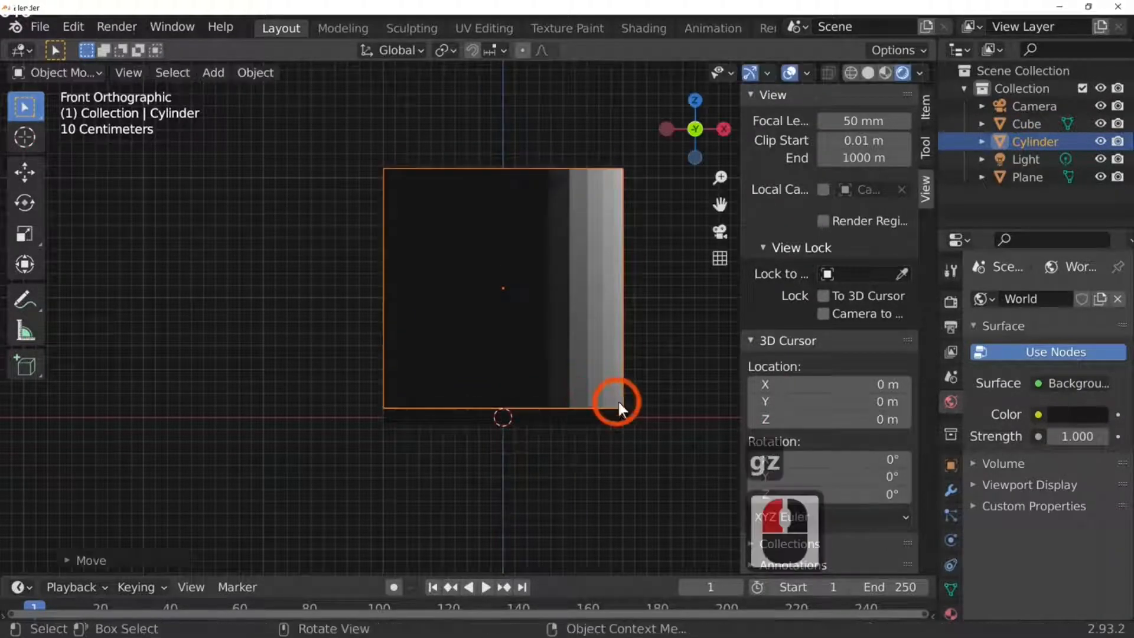
Step: Scale the cylinder down uniformly and lower it about 0.37 m along Z onto the flattened cube
middle_drag(618, 399, 554, 460)
scroll(561, 459, down, 2)
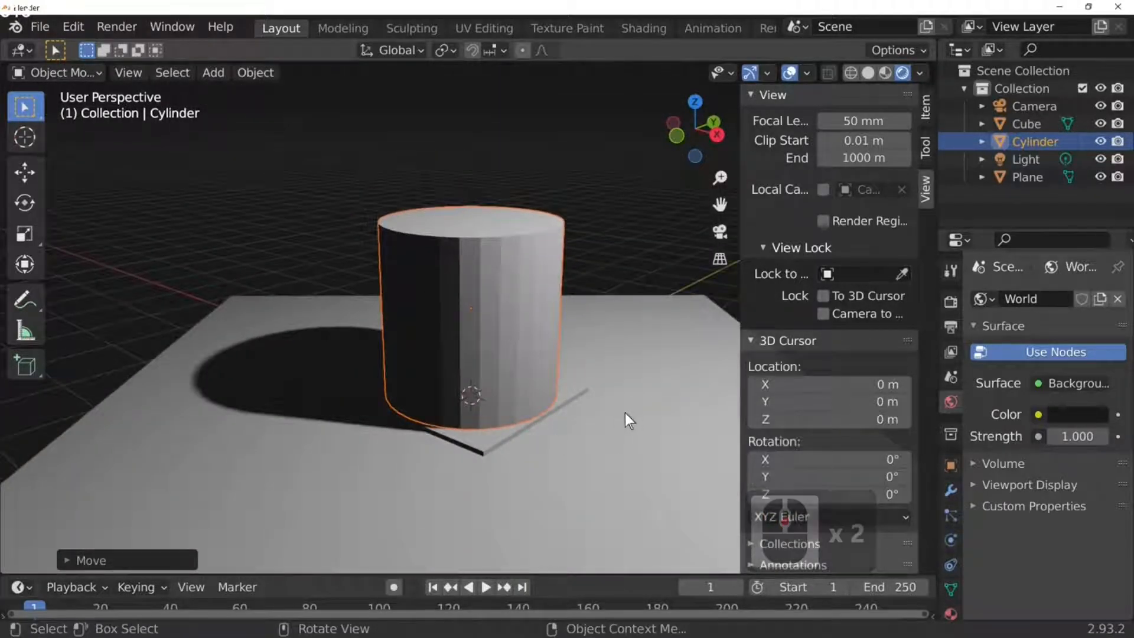
key(s)
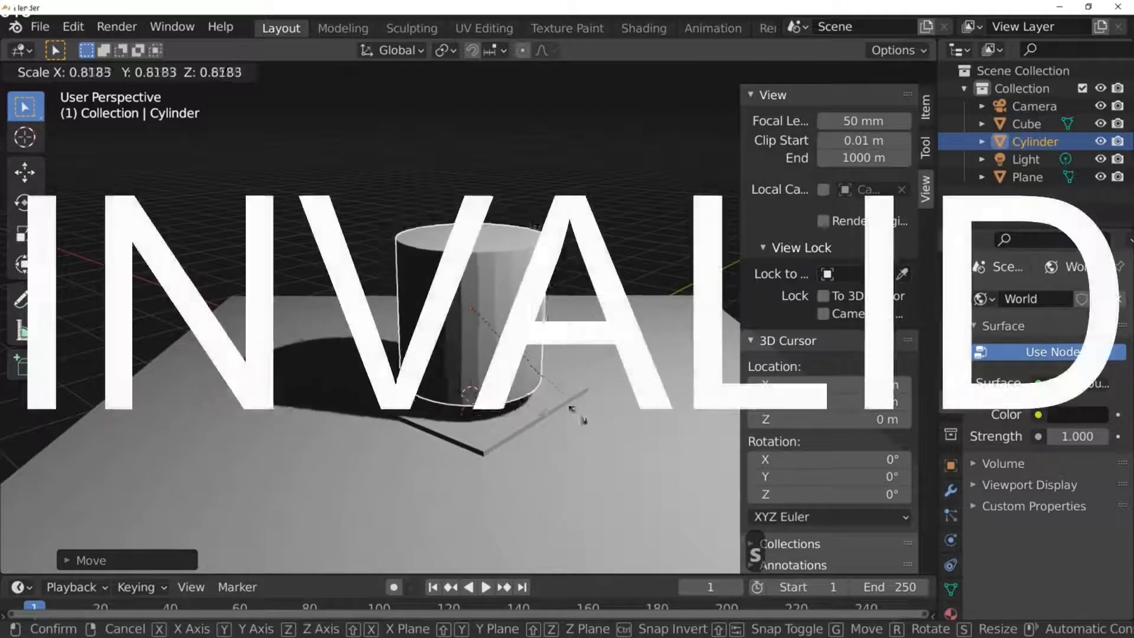
click(533, 406)
key(g)
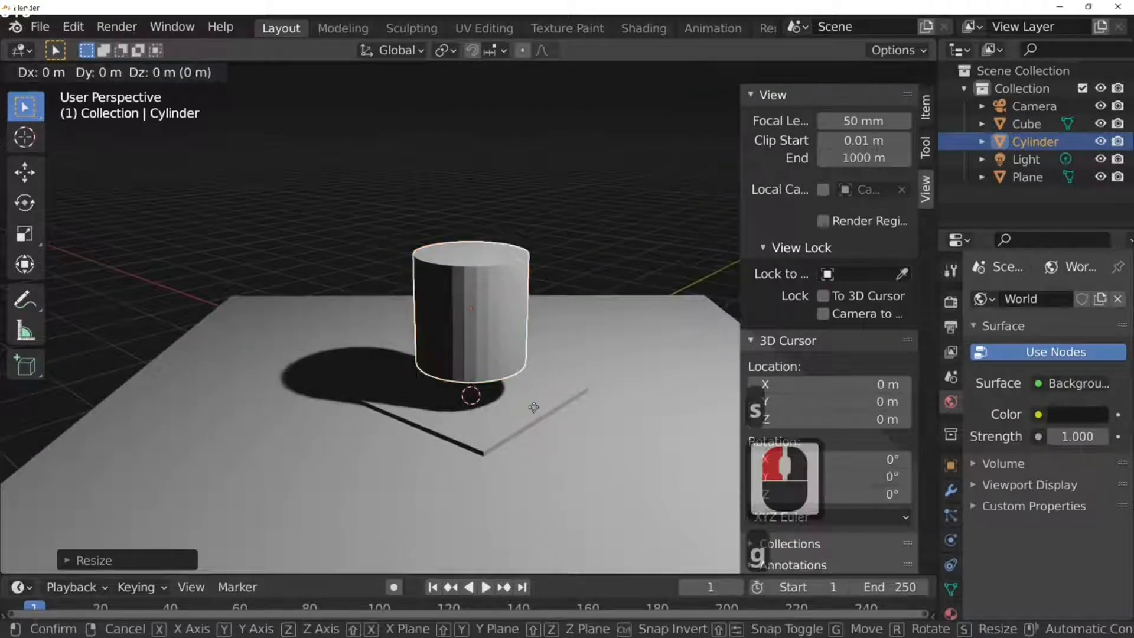
key(z)
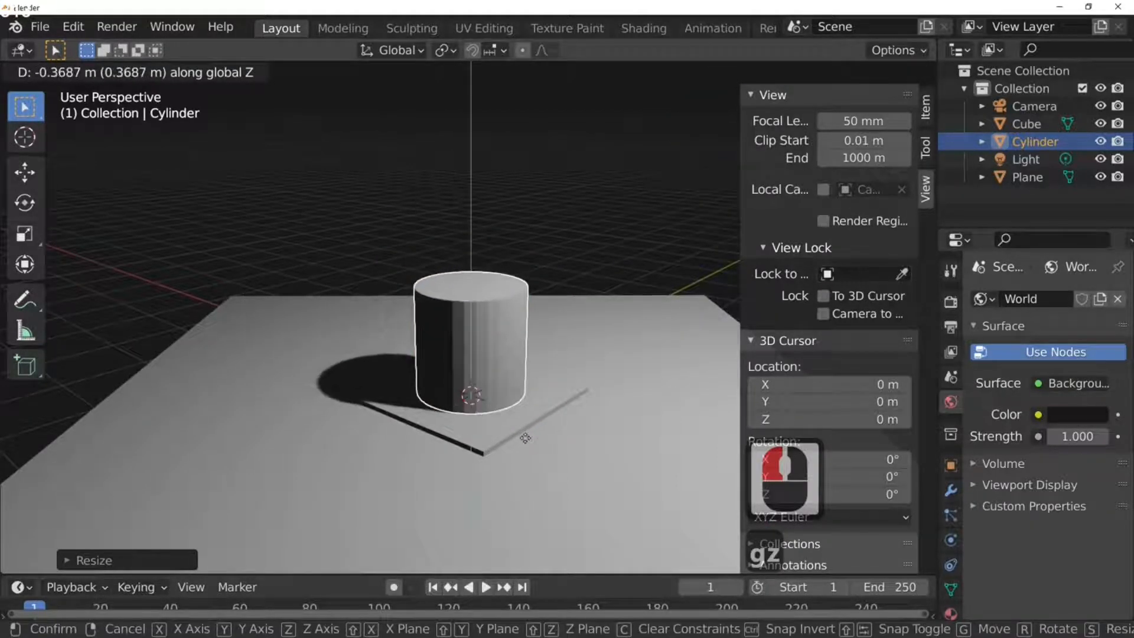
click(526, 437)
Step: In the cylinder's Edit Mode, raise its top face about 1.2 m along Z to make the shape taller
middle_drag(526, 437, 587, 391)
key(KP_0)
click(476, 304)
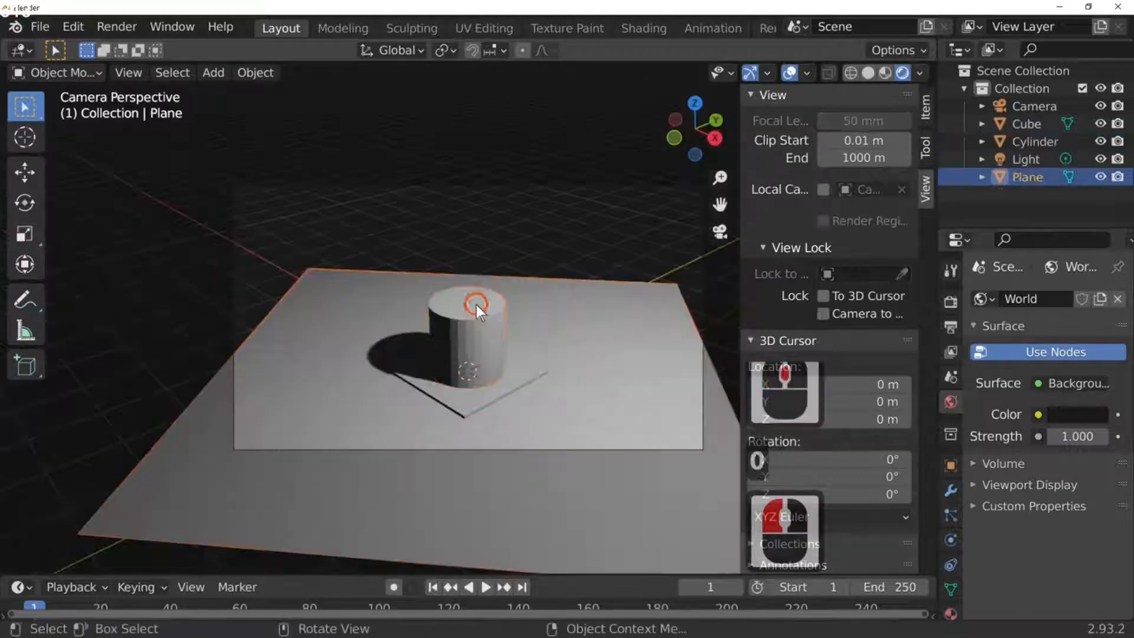
click(472, 313)
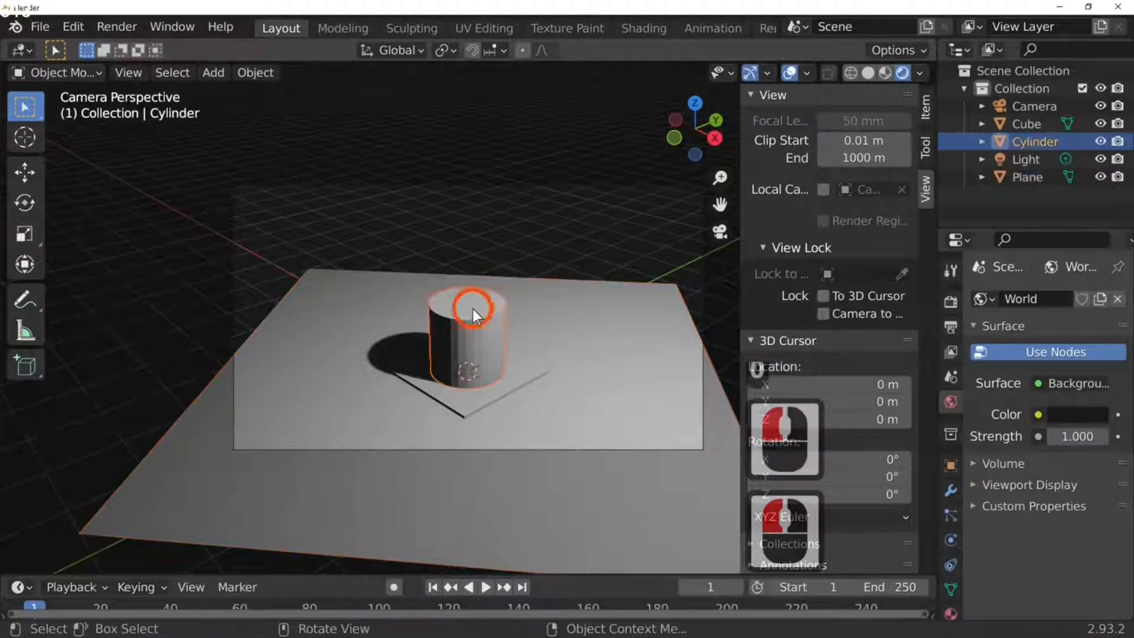
key(Tab)
click(469, 311)
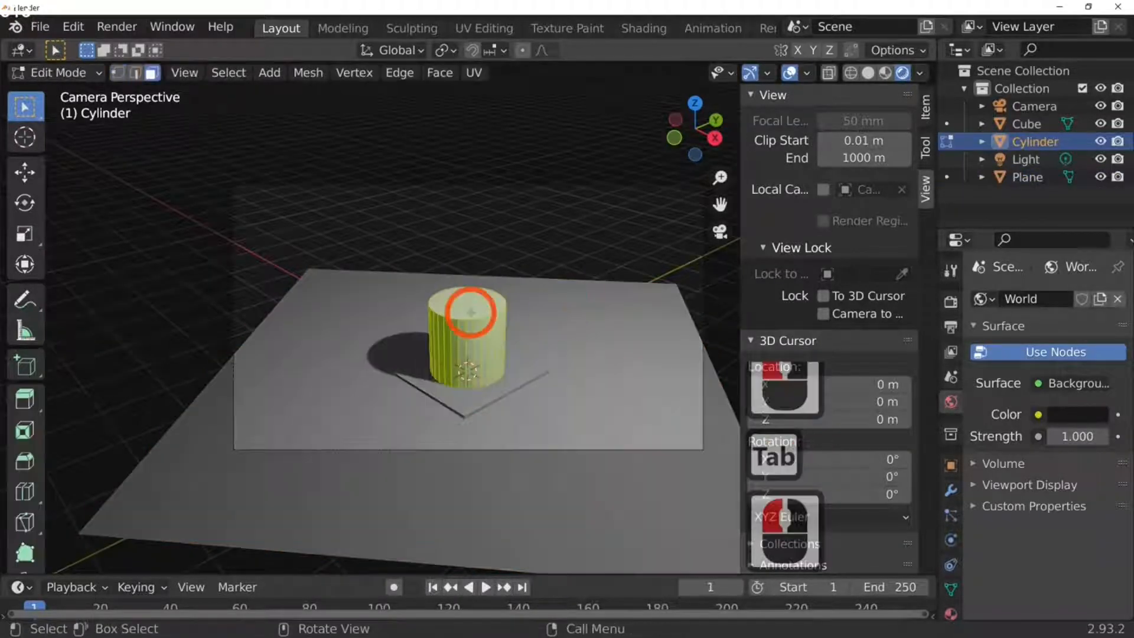
click(579, 315)
key(g)
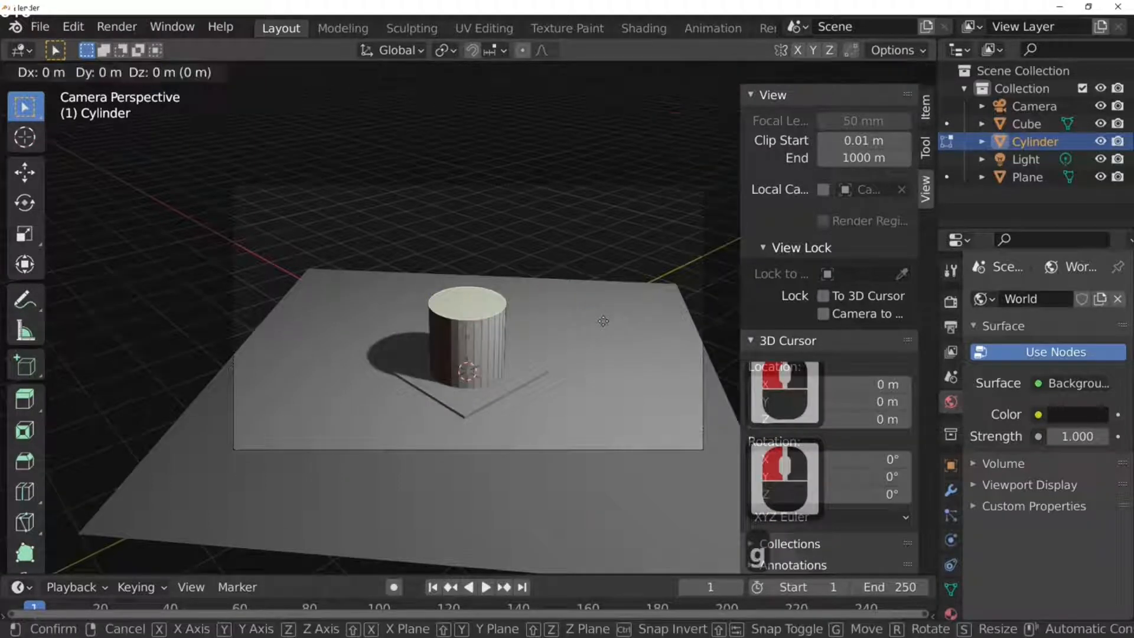
key(z)
key(z)
key(z)
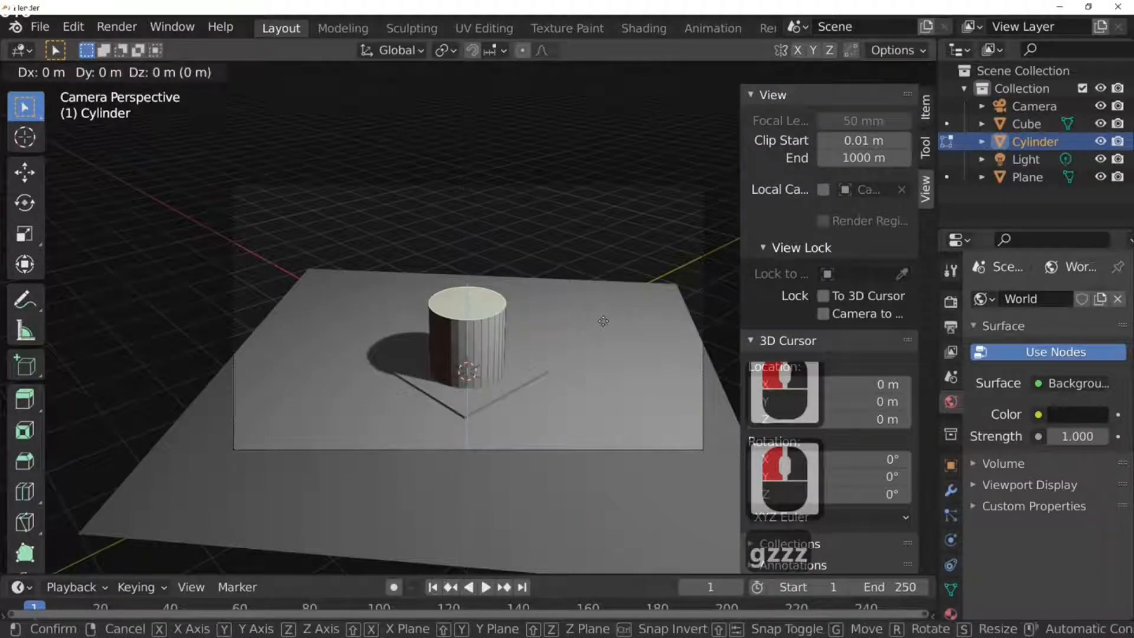
key(z)
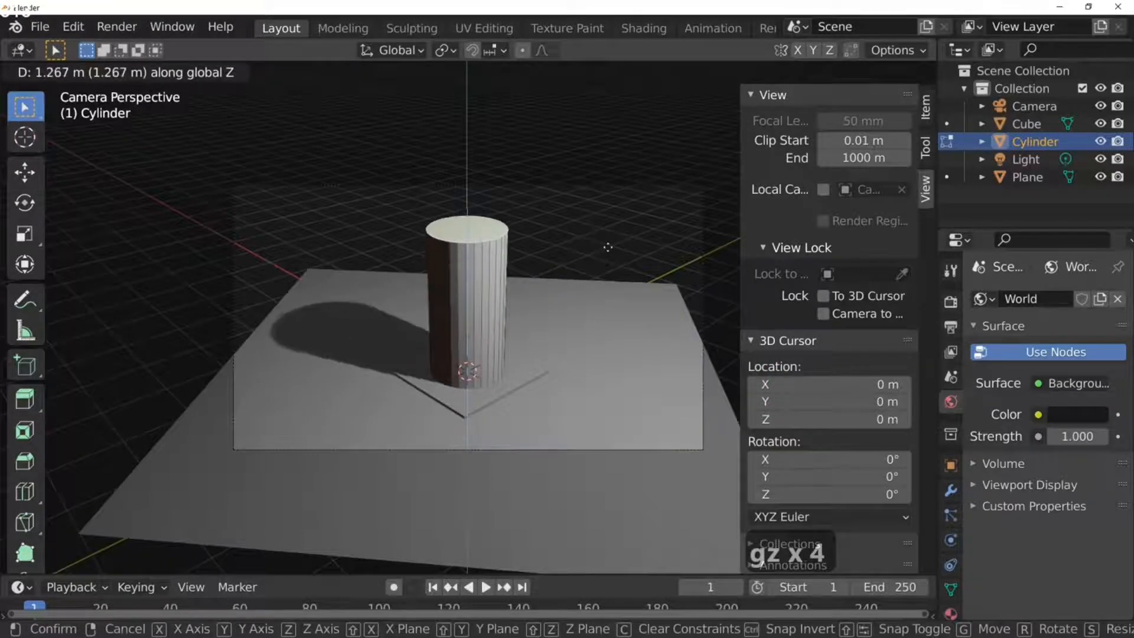
click(600, 251)
Step: Scale up the cylinder's top face to flare it into a cup shape and return to Object Mode
key(s)
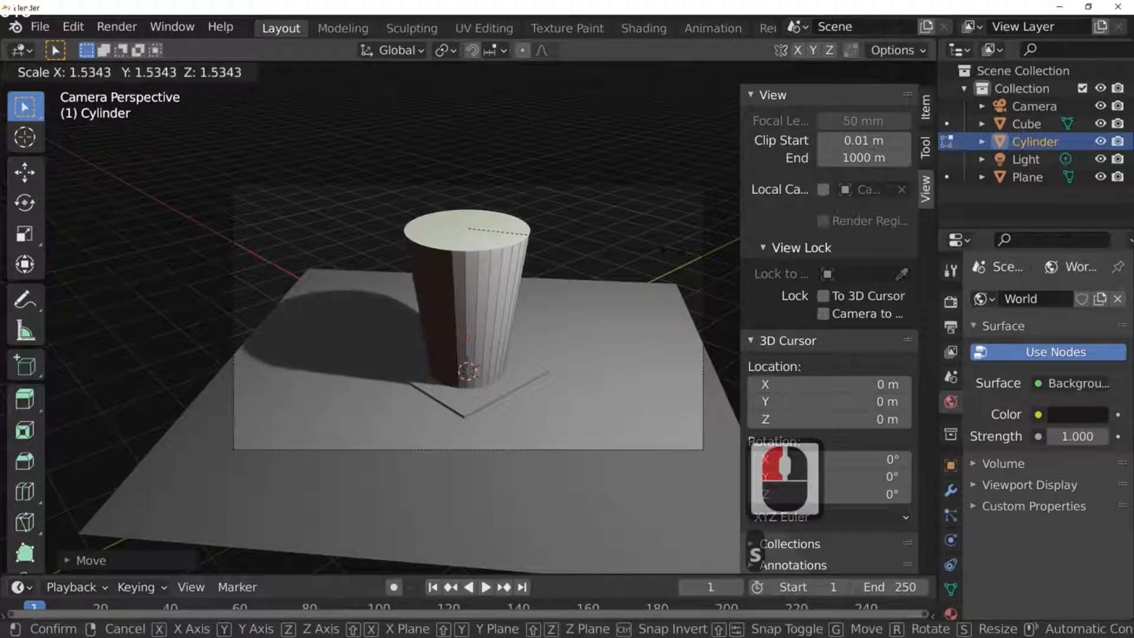
click(600, 319)
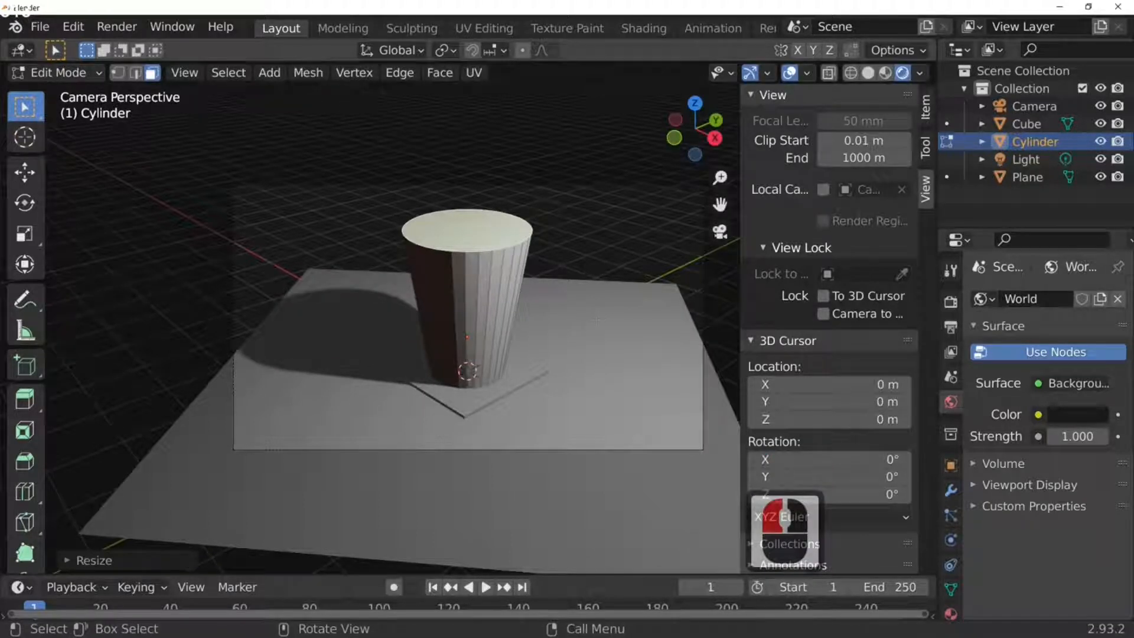
key(Tab)
key(Tab)
key(Tab)
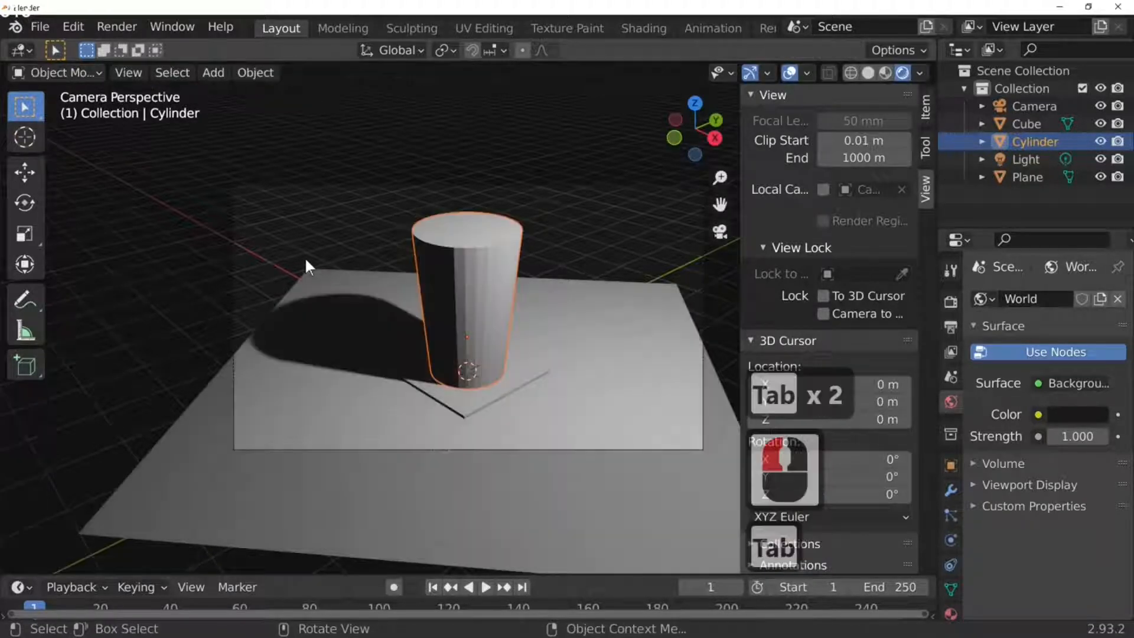
Step: Put the cylinder back into Edit Mode with a two-column toolbar and switch to edge selection
key(Tab)
key(Tab)
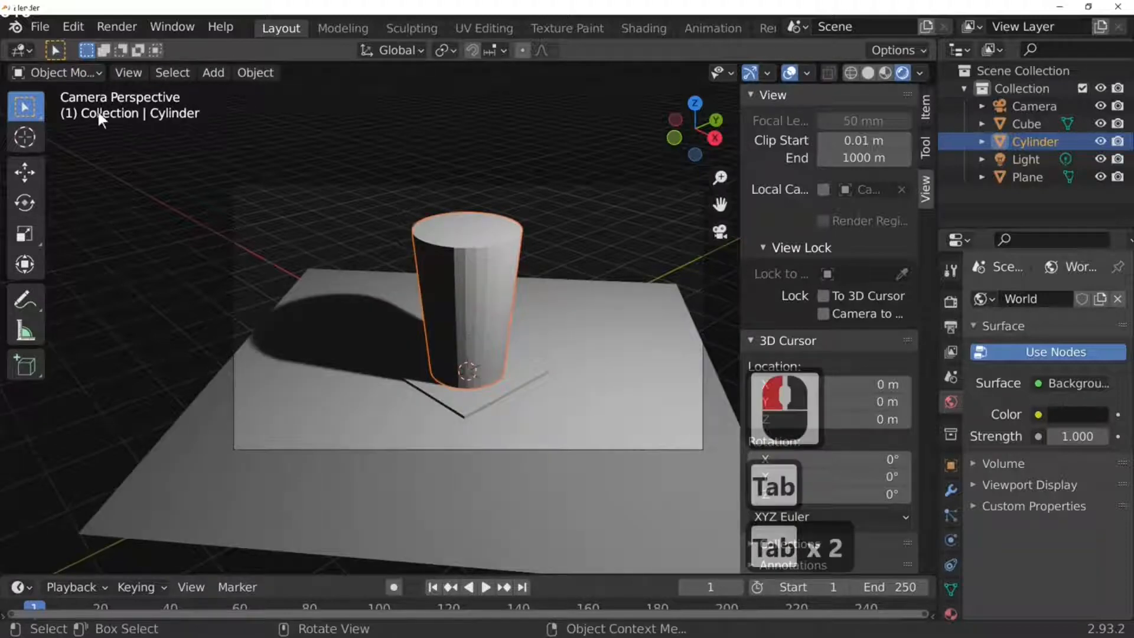
key(Tab)
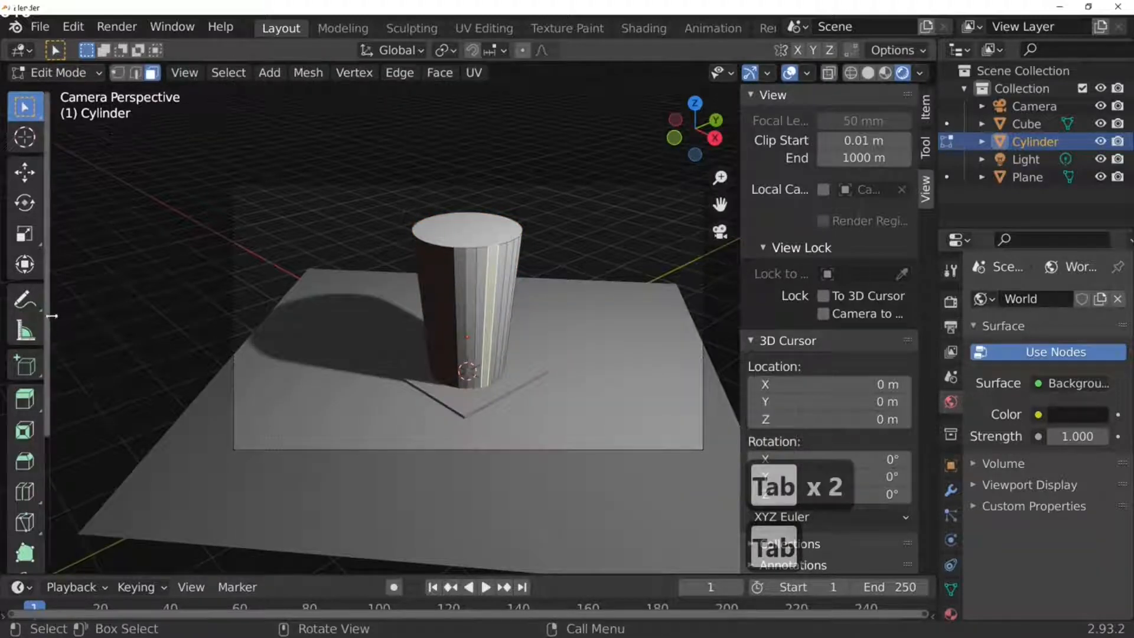
drag(53, 316, 77, 314)
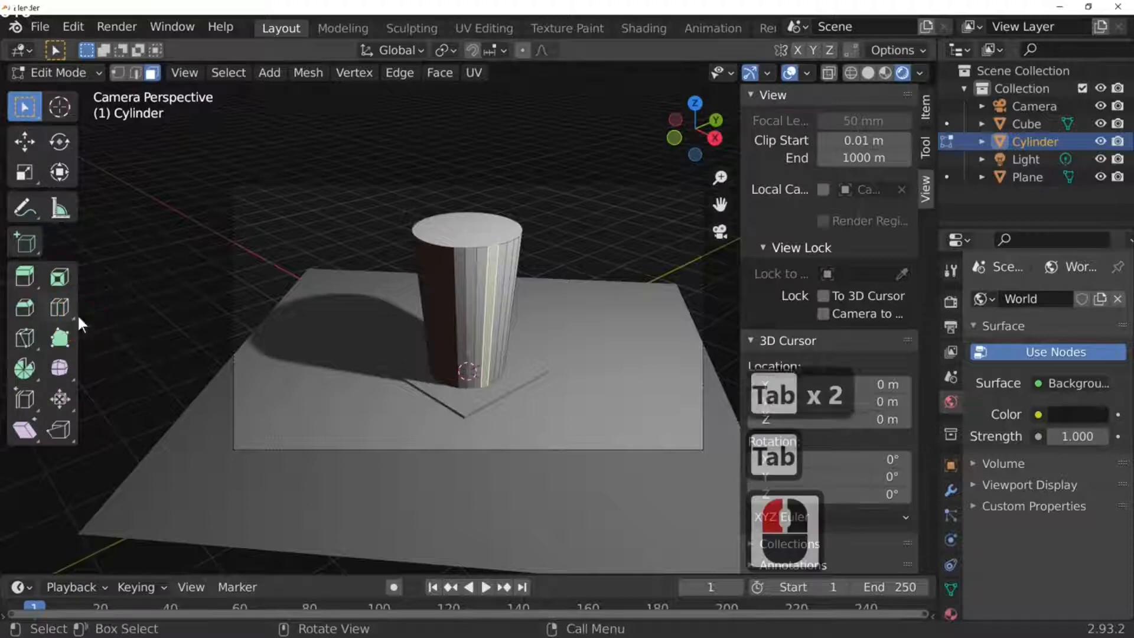
click(116, 73)
click(136, 73)
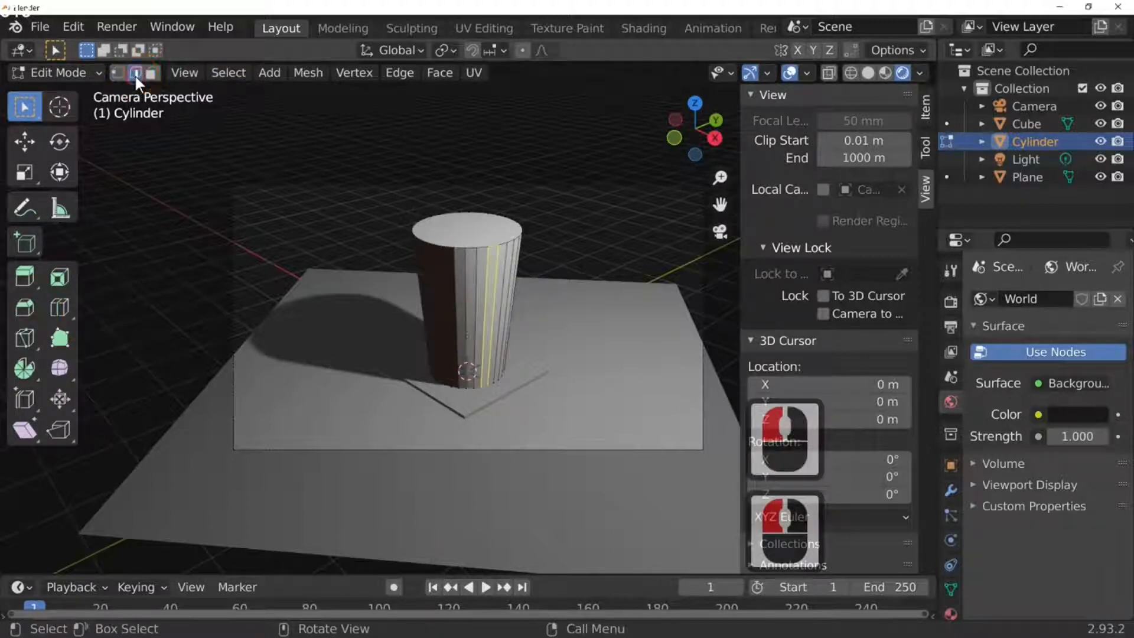
Step: In edge selection, add a loop cut around the cylinder and slide it up to just below the top rim
click(152, 73)
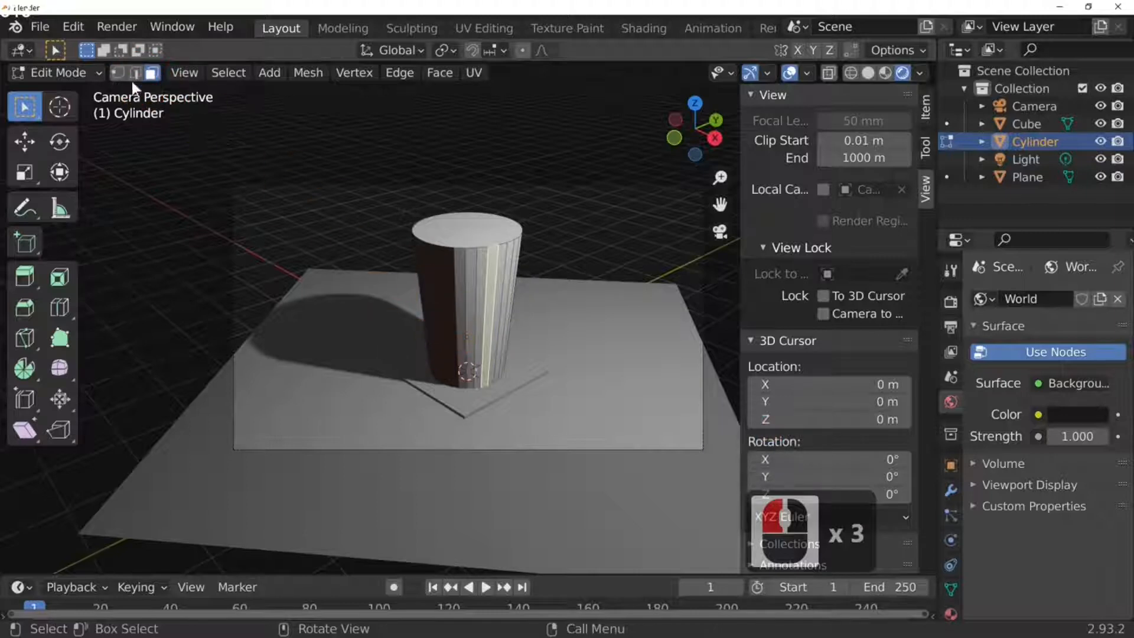
click(135, 73)
click(572, 334)
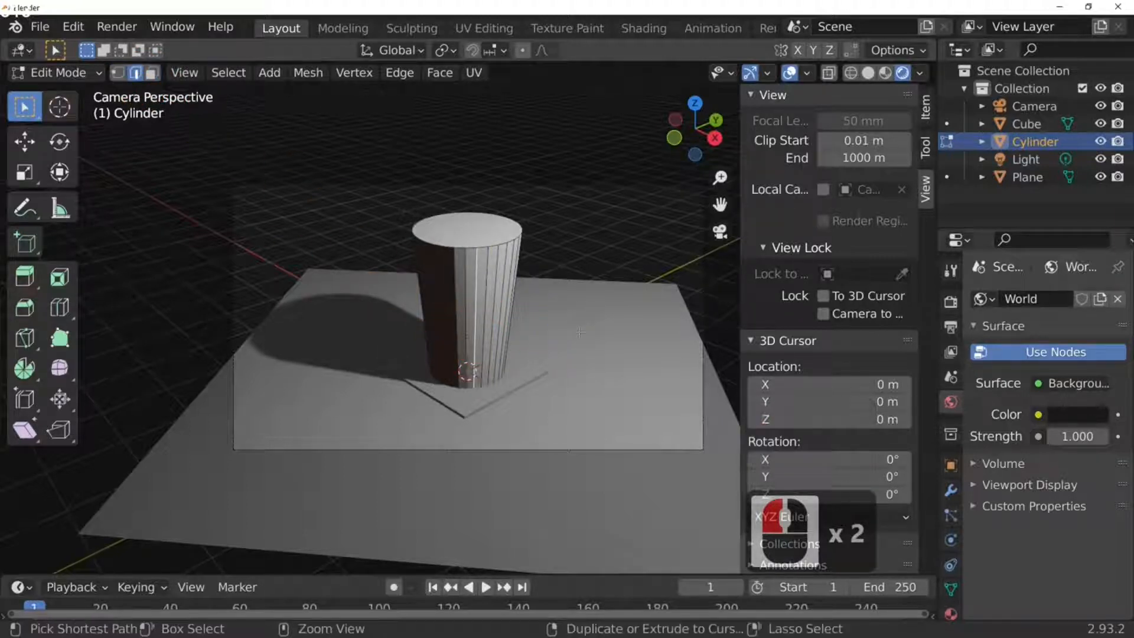
key(ctrl+r)
click(490, 325)
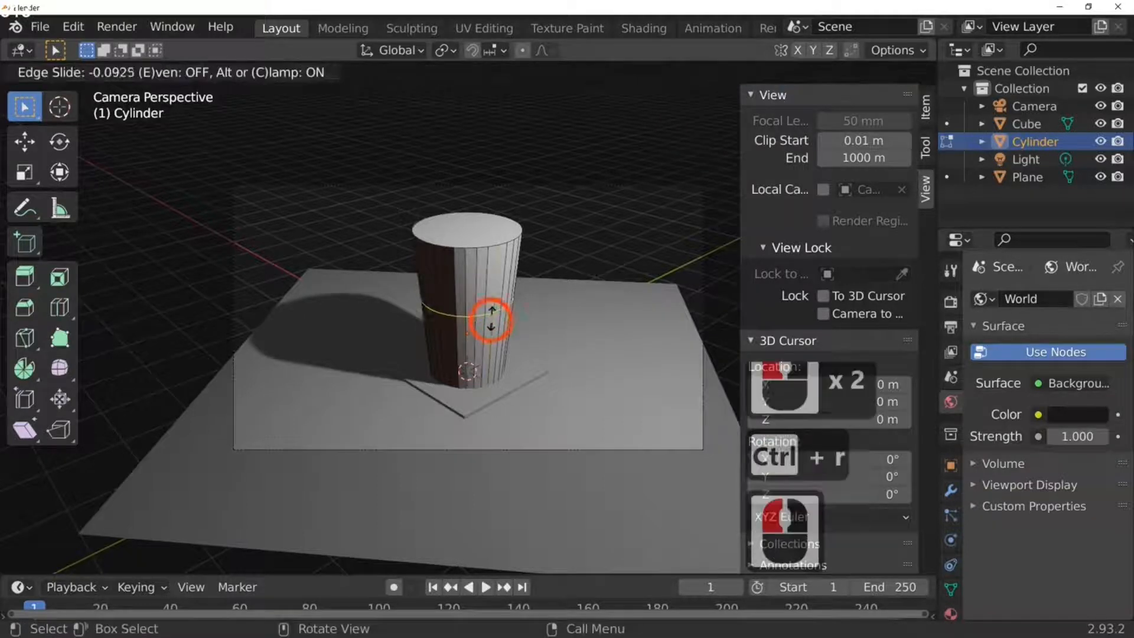
click(502, 260)
Step: Add a second loop cut around the cylinder and slide it down to just above the base, about 0.96
click(470, 355)
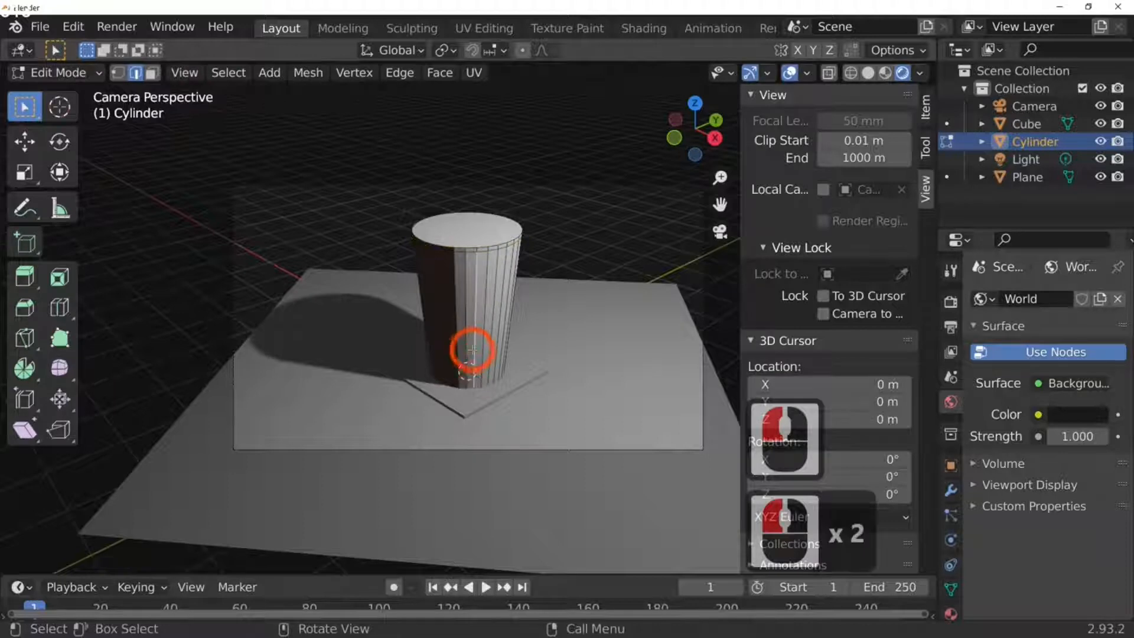
key(ctrl+r)
click(469, 378)
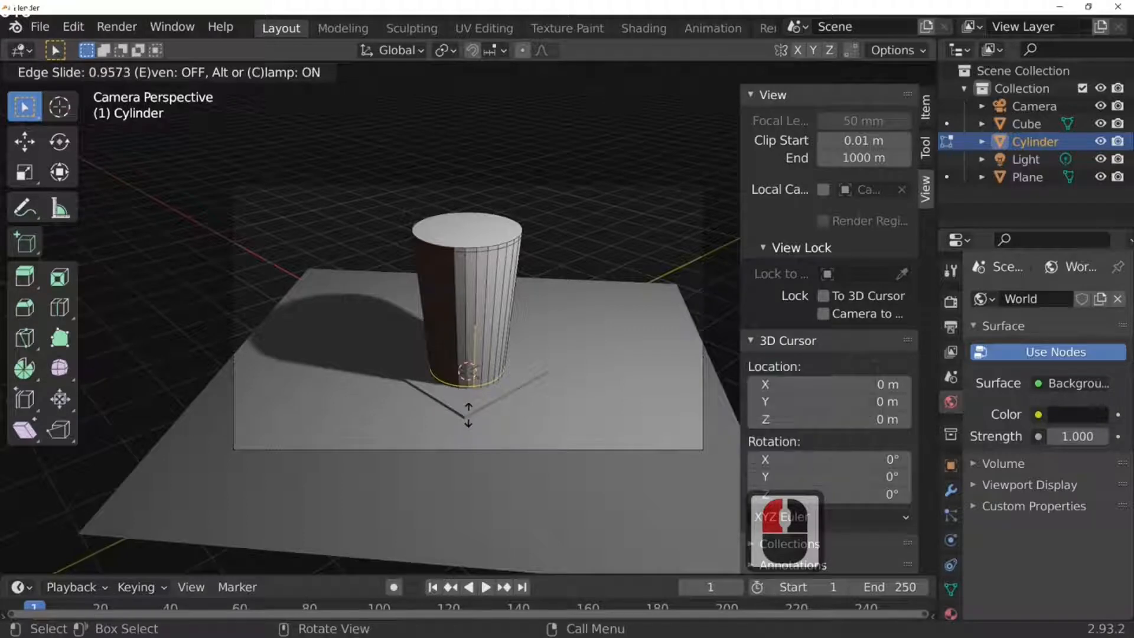
click(466, 406)
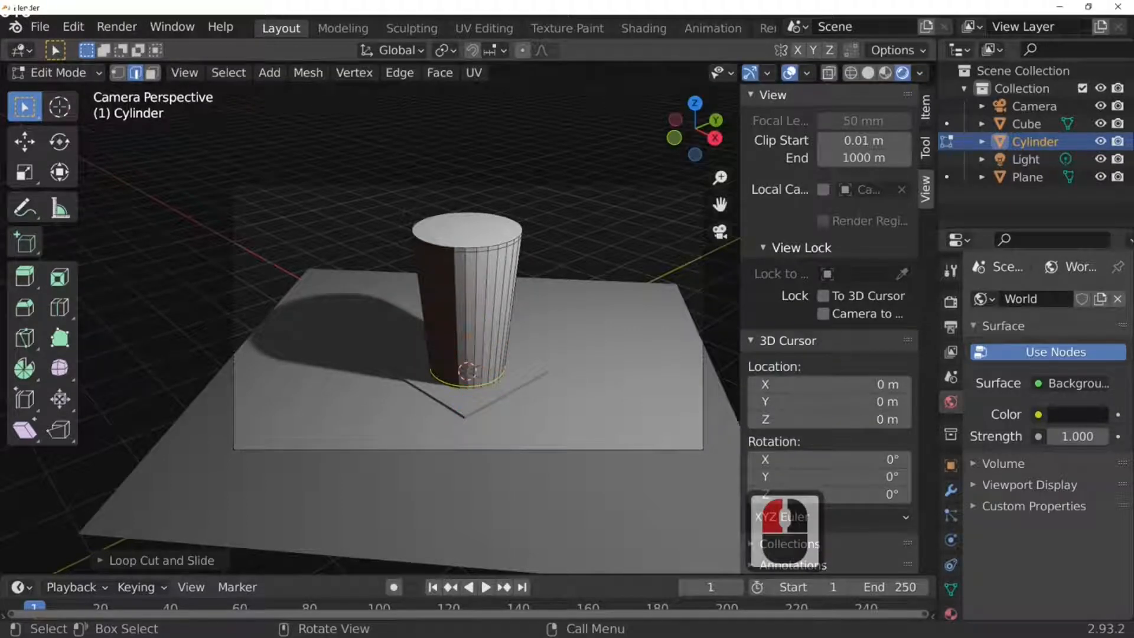
Step: In face selection, select the narrow face ring under the top edge and extrude it along normals about 0.05 m as a lip
scroll(582, 338, up, 4)
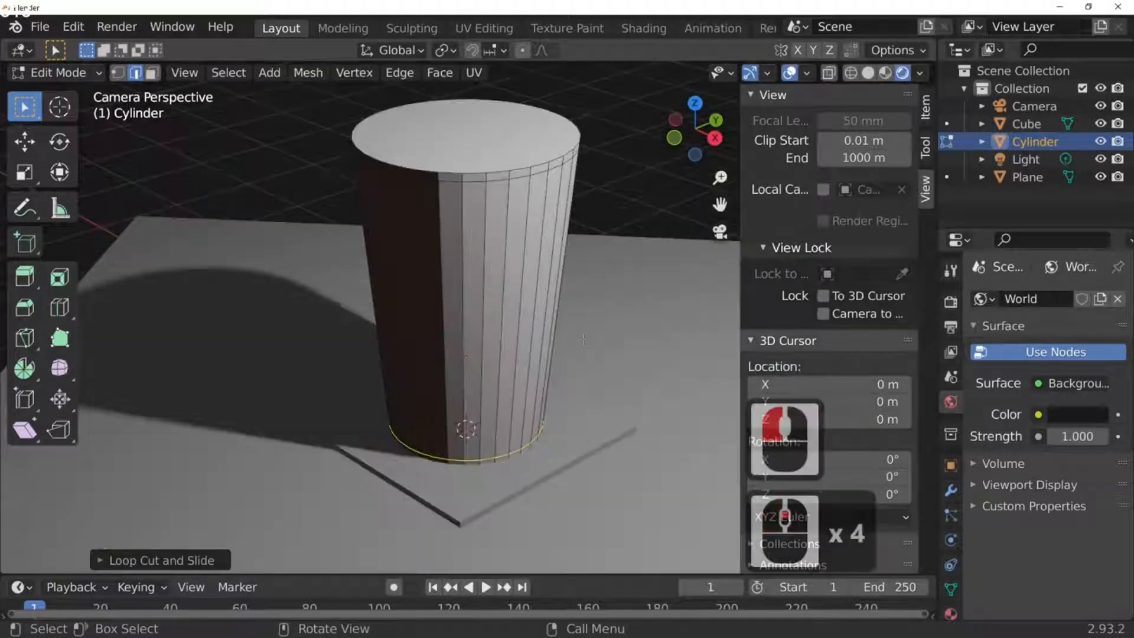
click(151, 73)
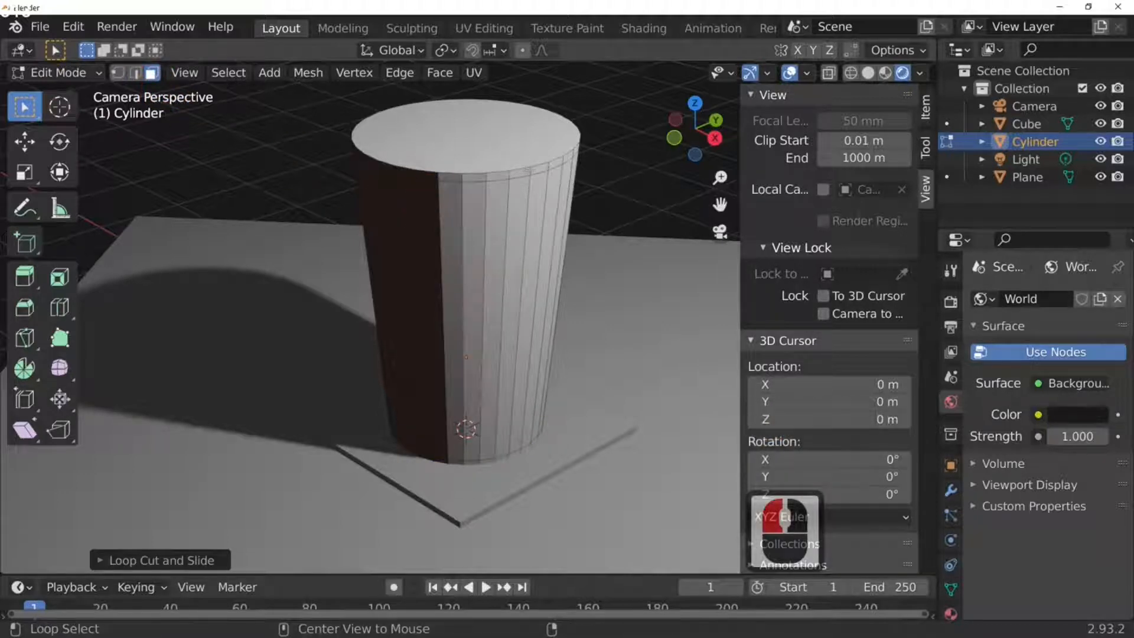
alt+click(528, 169)
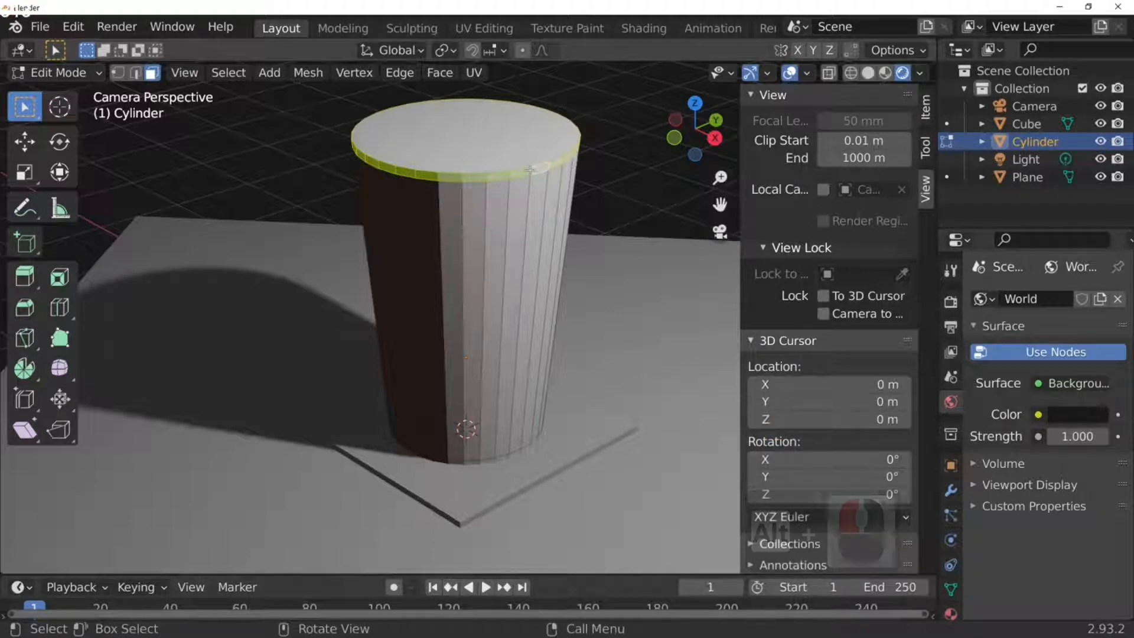
right_click(530, 170)
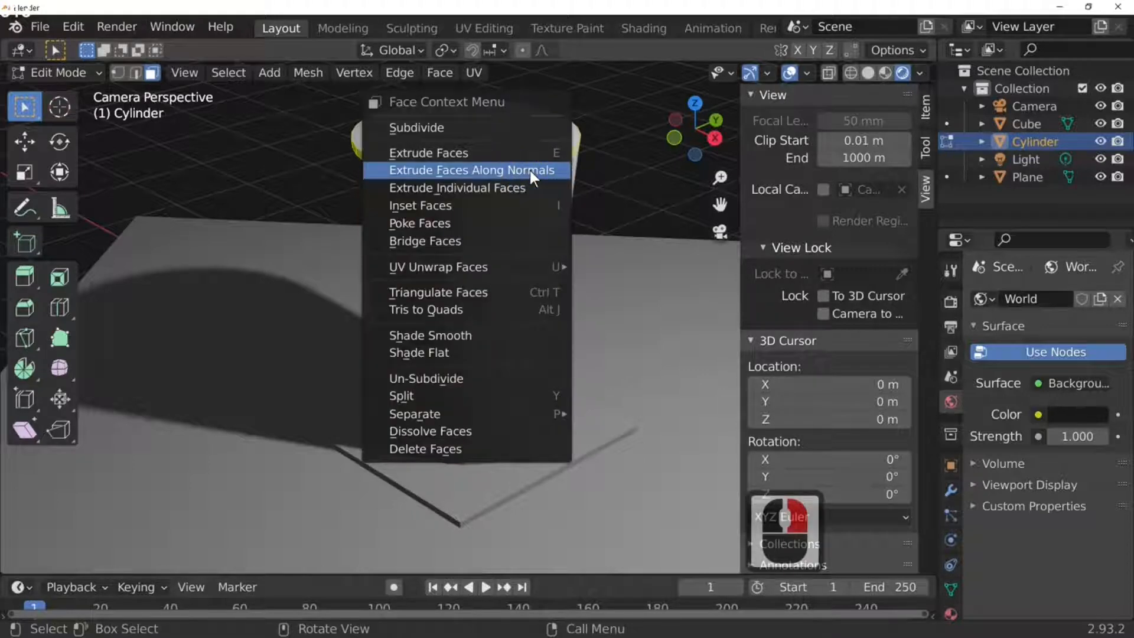
click(530, 170)
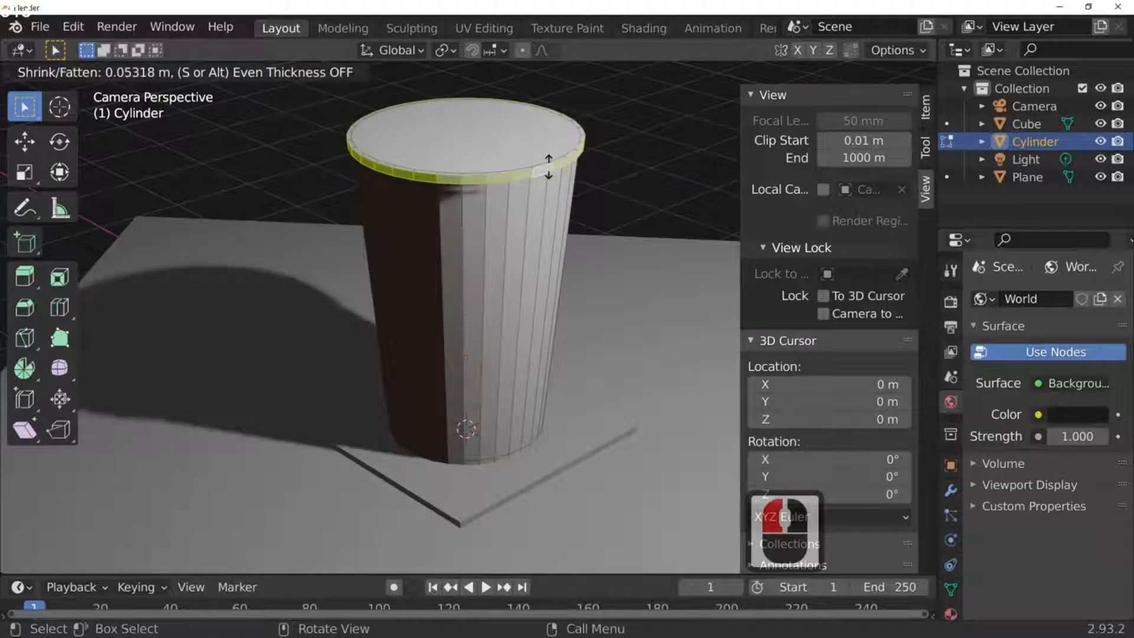
click(548, 167)
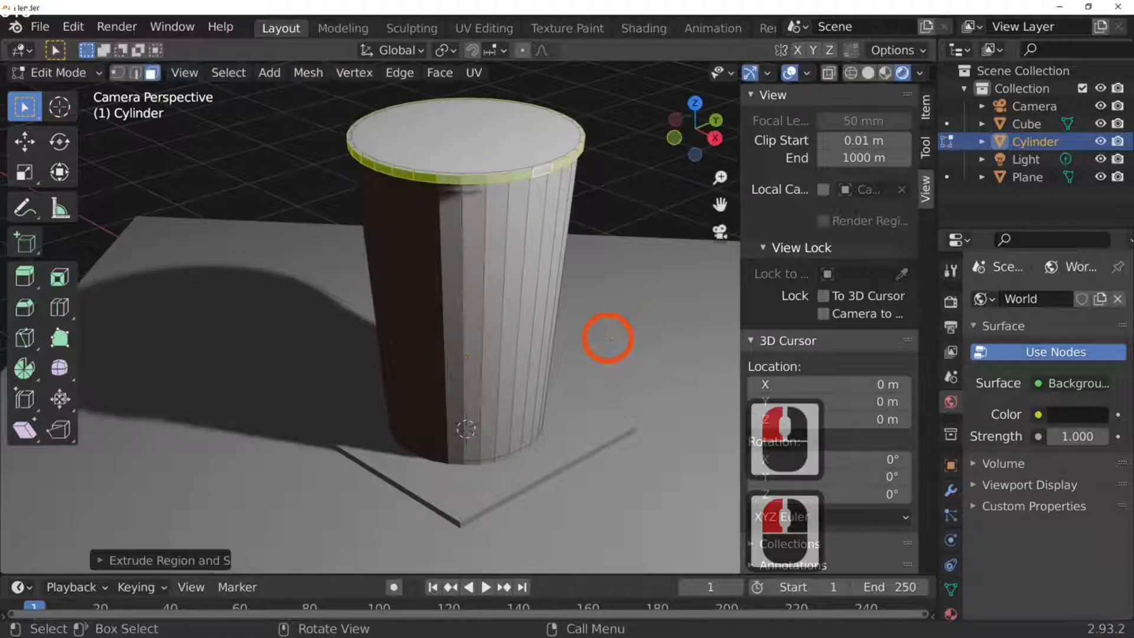
Step: Extrude the cylinder's top face in place and scale it inward to about 0.975 to define the cup's wall thickness
click(619, 160)
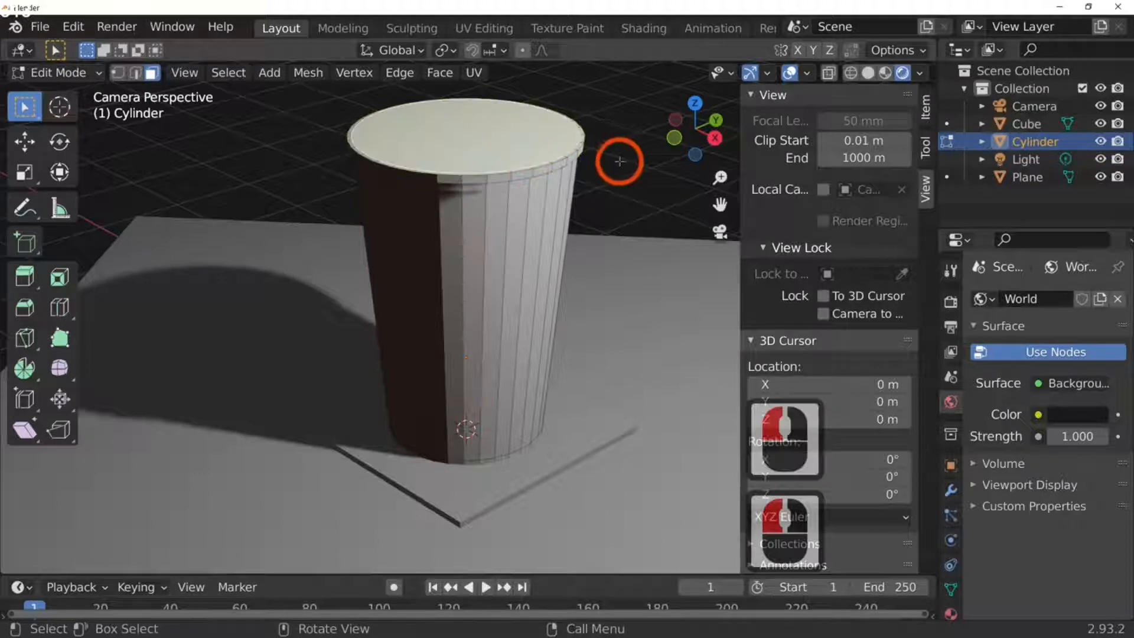
key(e)
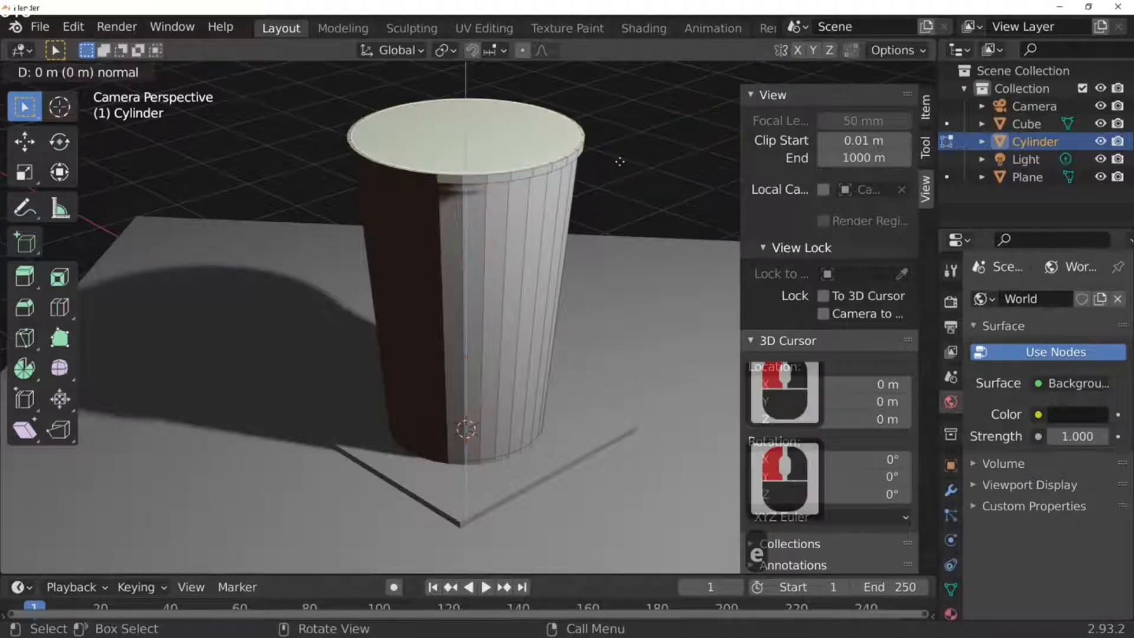
key(s)
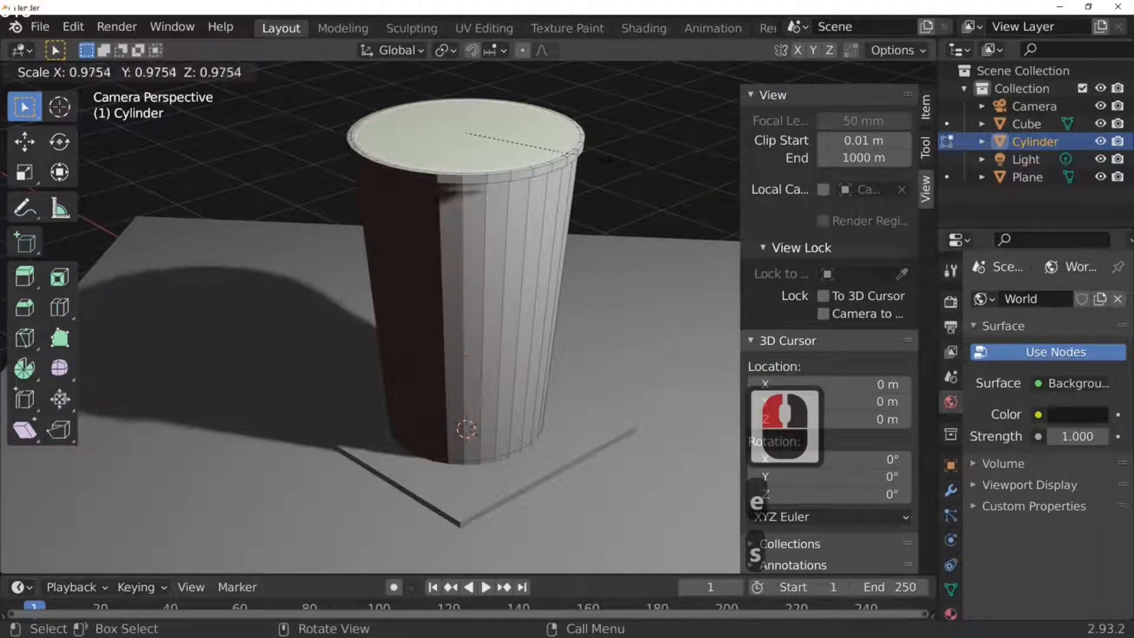
click(615, 163)
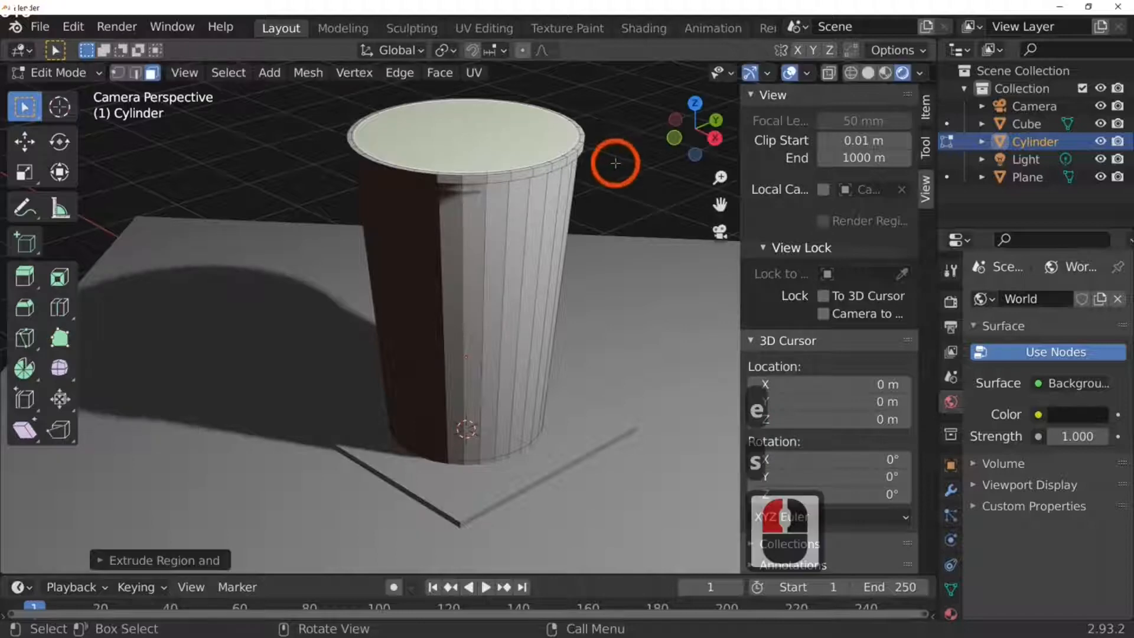
Step: Lower the inset top face along global Z deep into the cylinder to hollow out the cup
key(g)
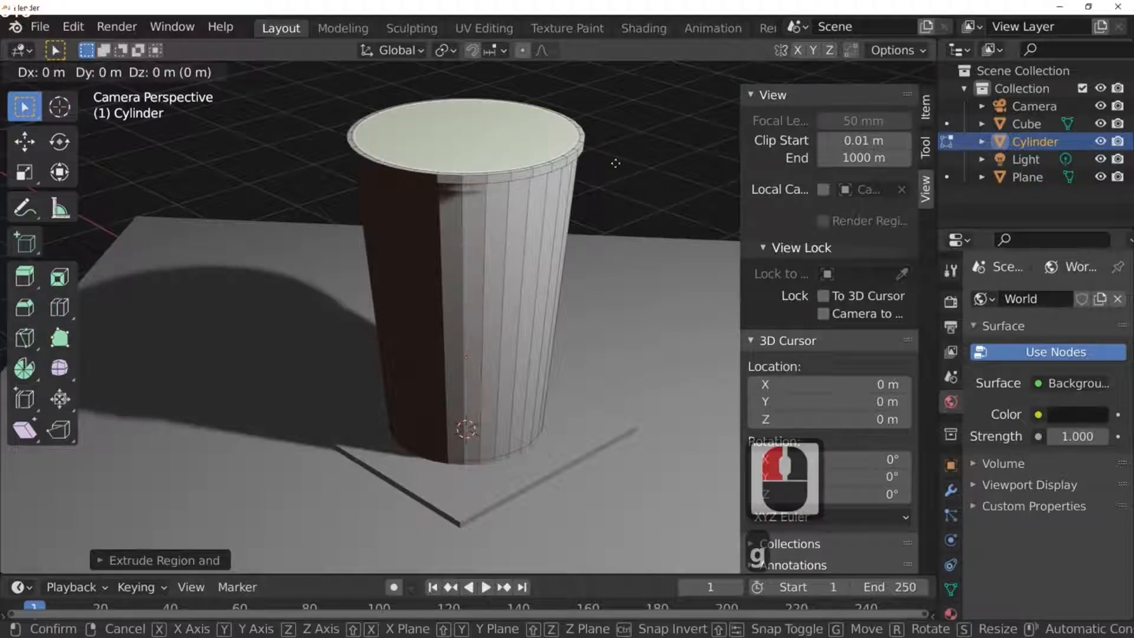
key(z)
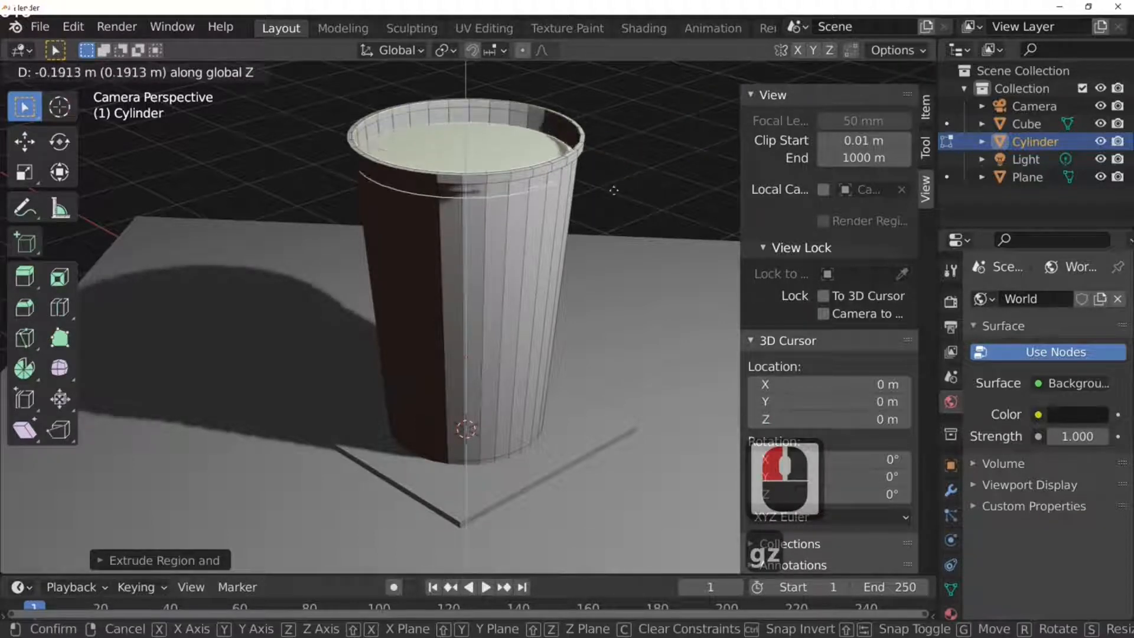
click(582, 412)
Step: In front view, scale the lowered inner face down to about 0.87 so it fits inside the tapered wall
middle_drag(625, 373, 625, 373)
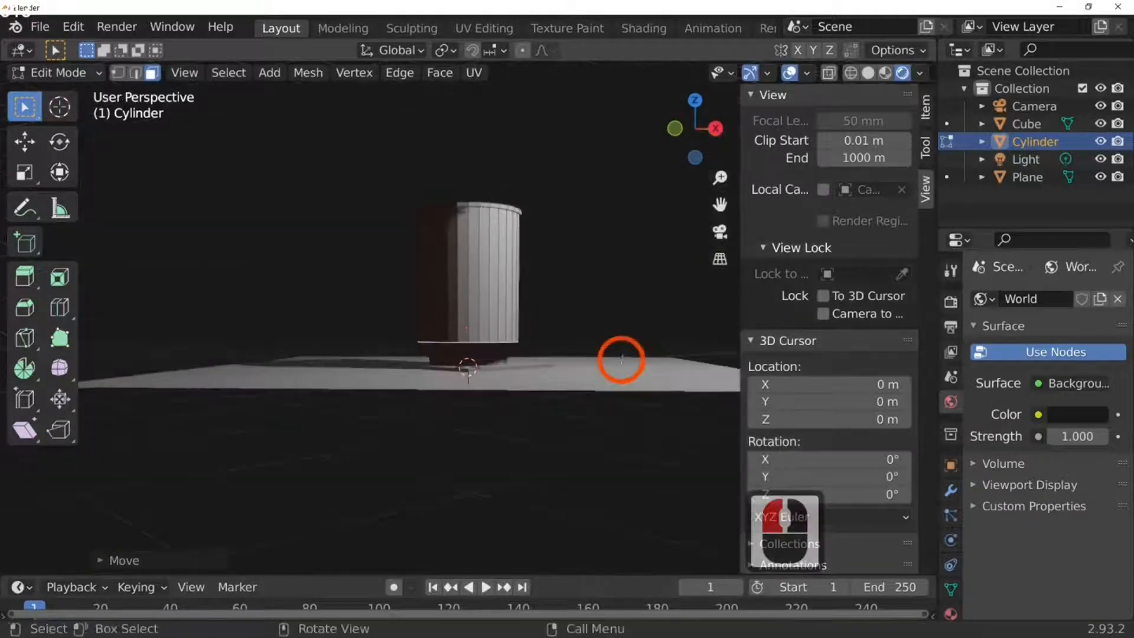
key(KP_1)
scroll(623, 358, up, 5)
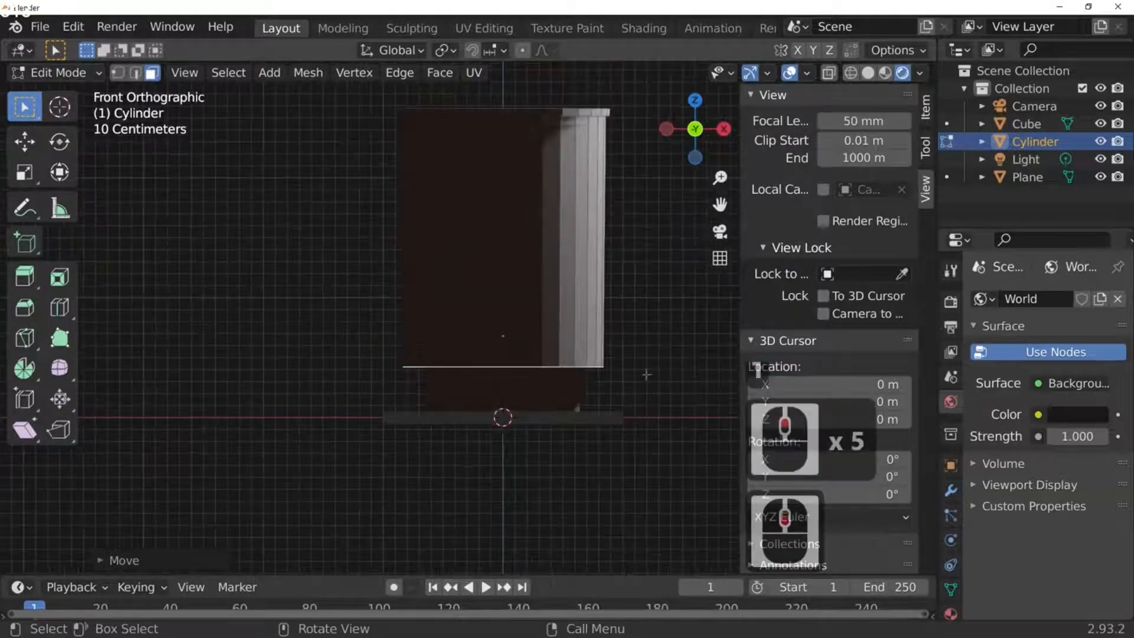
key(s)
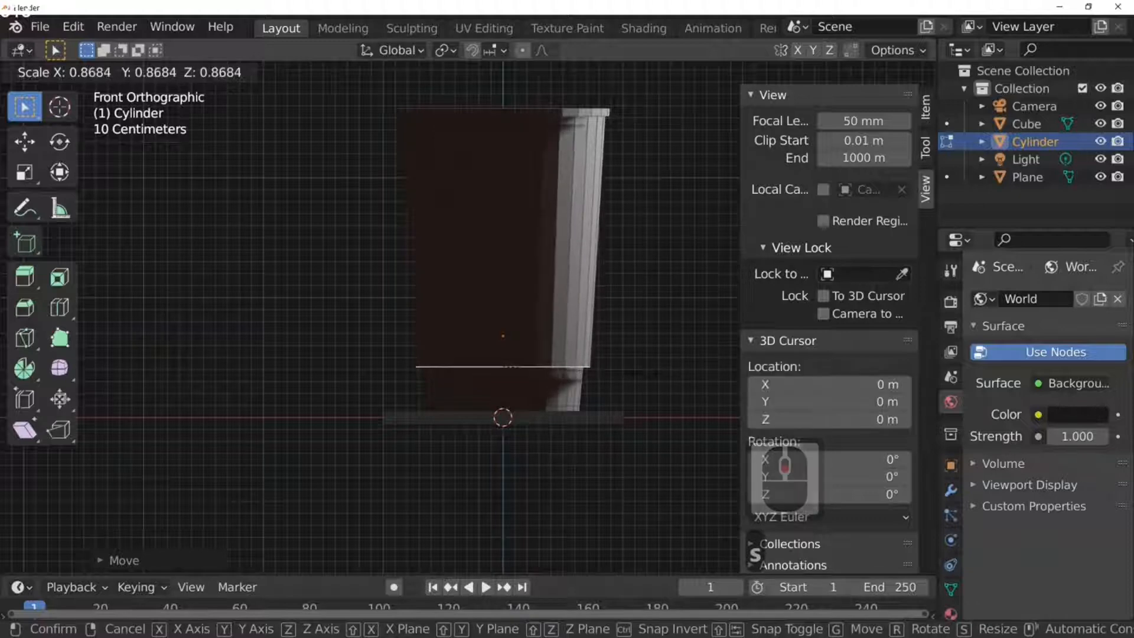
click(646, 374)
Step: Lower the inner floor face about 0.15 m further along local Z and scale it down to about 0.88
key(g)
key(z)
key(z)
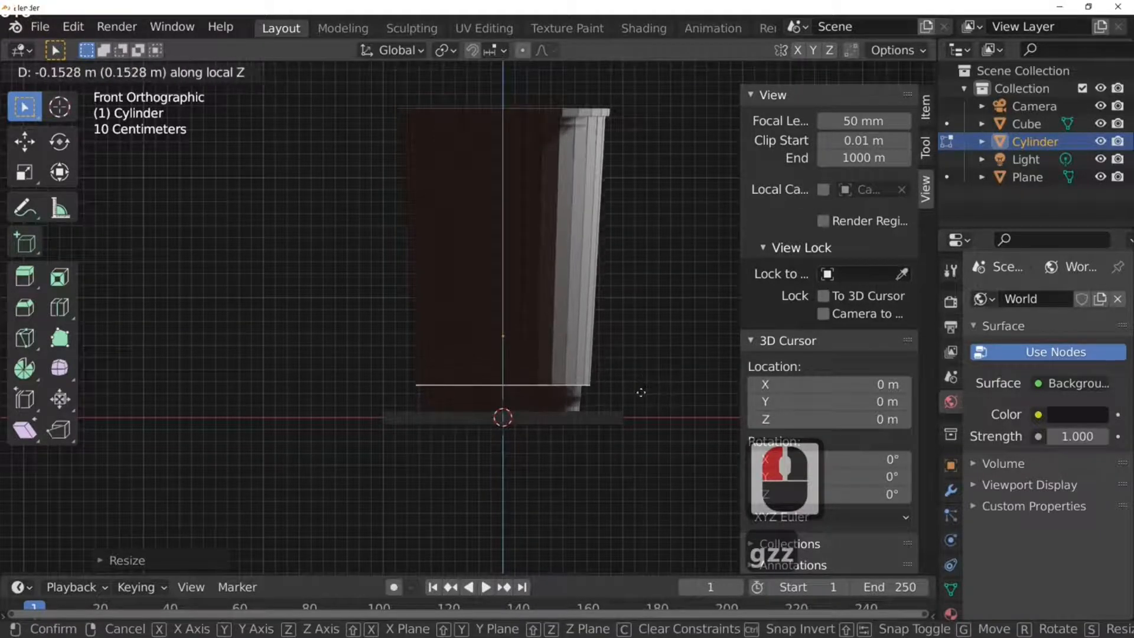
click(641, 389)
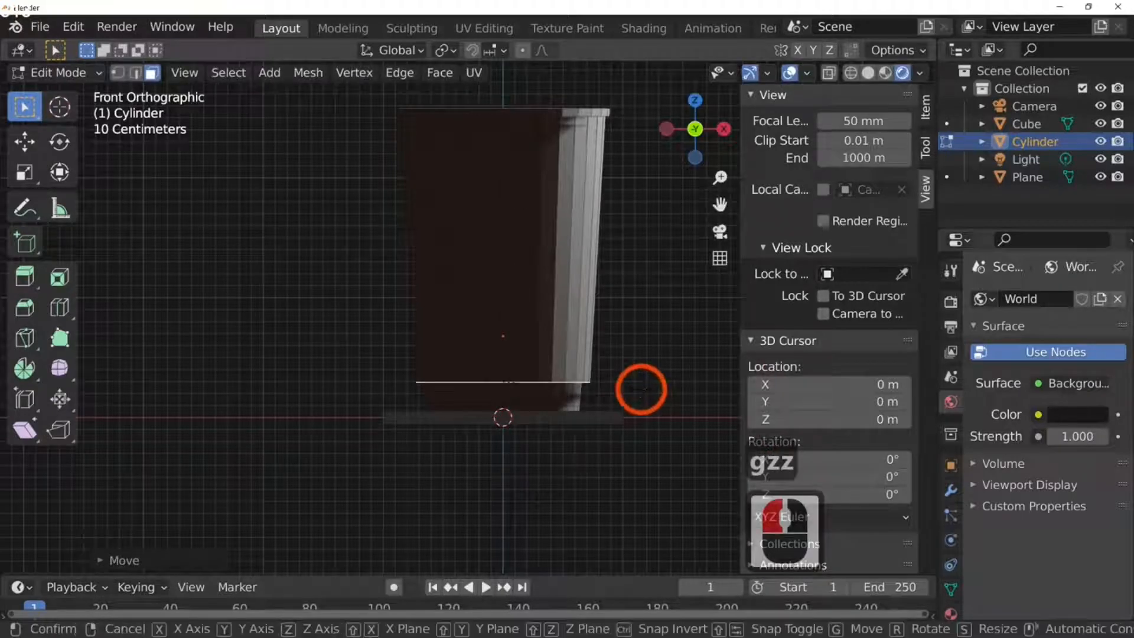
key(s)
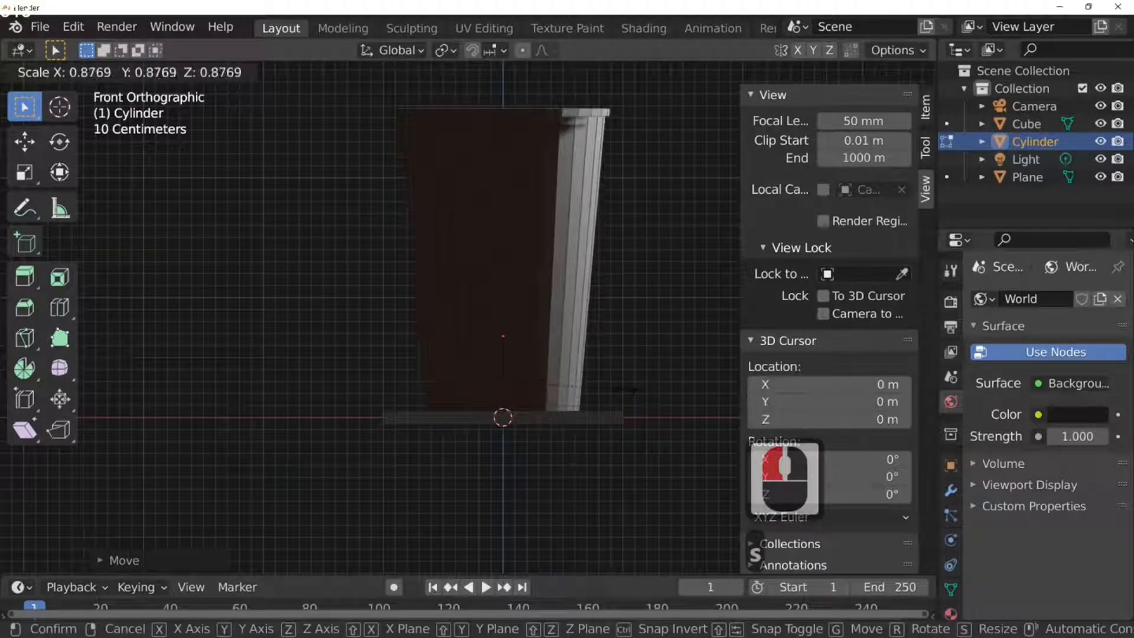
click(615, 388)
Step: Return to Object Mode and hide the plane and the flattened cube to isolate the cup
middle_drag(665, 362, 641, 368)
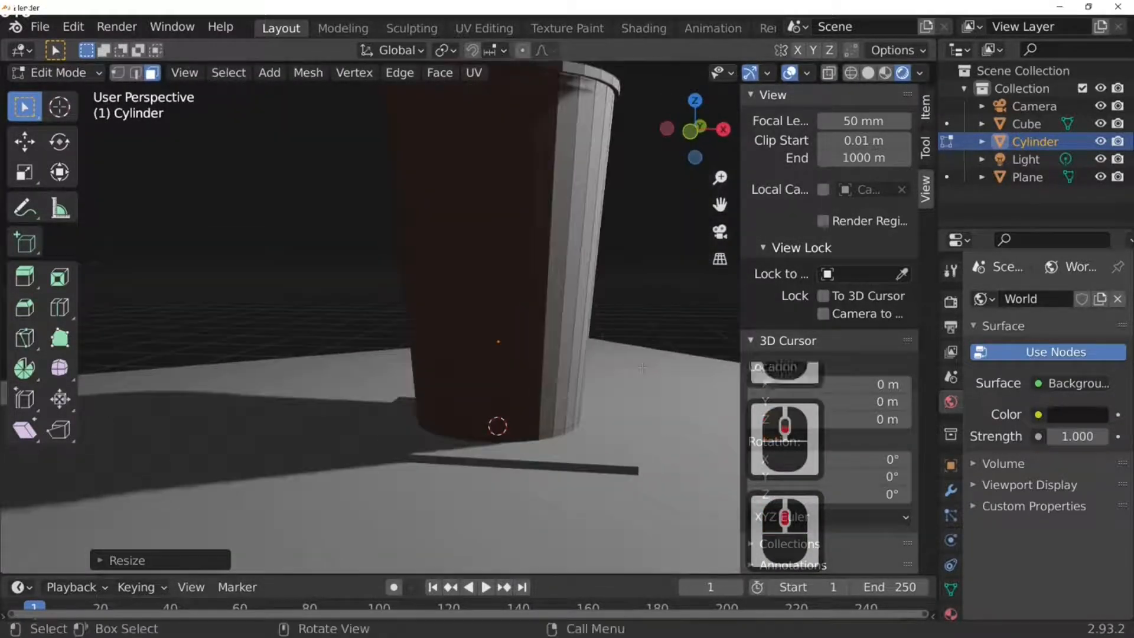
middle_drag(572, 400, 559, 337)
scroll(563, 342, down, 4)
key(Tab)
key(Tab)
key(Tab)
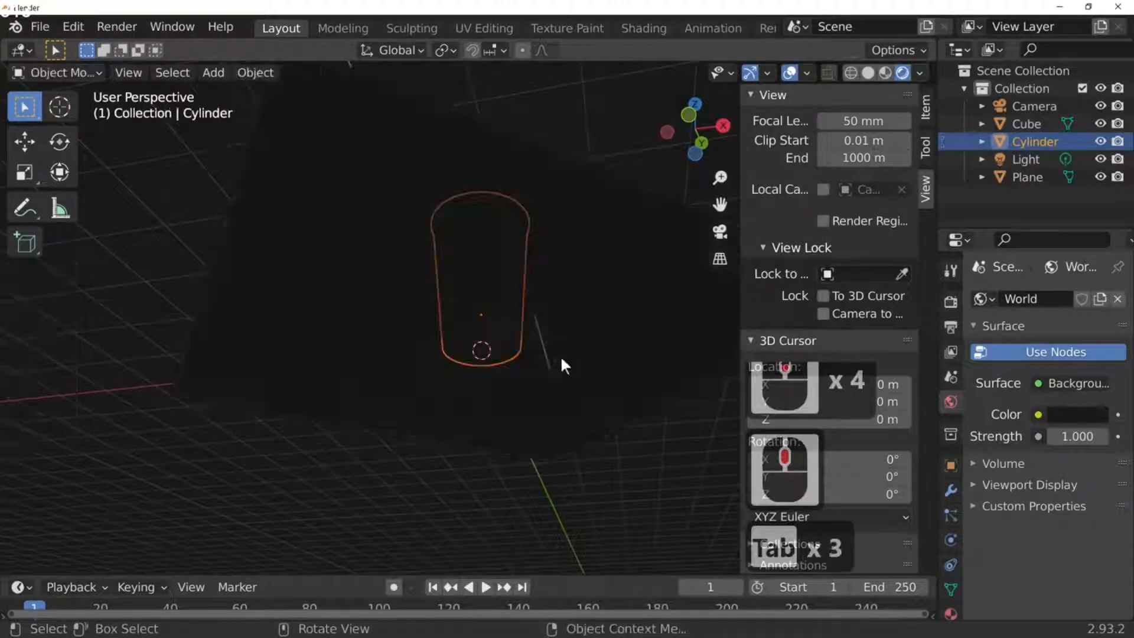
click(567, 357)
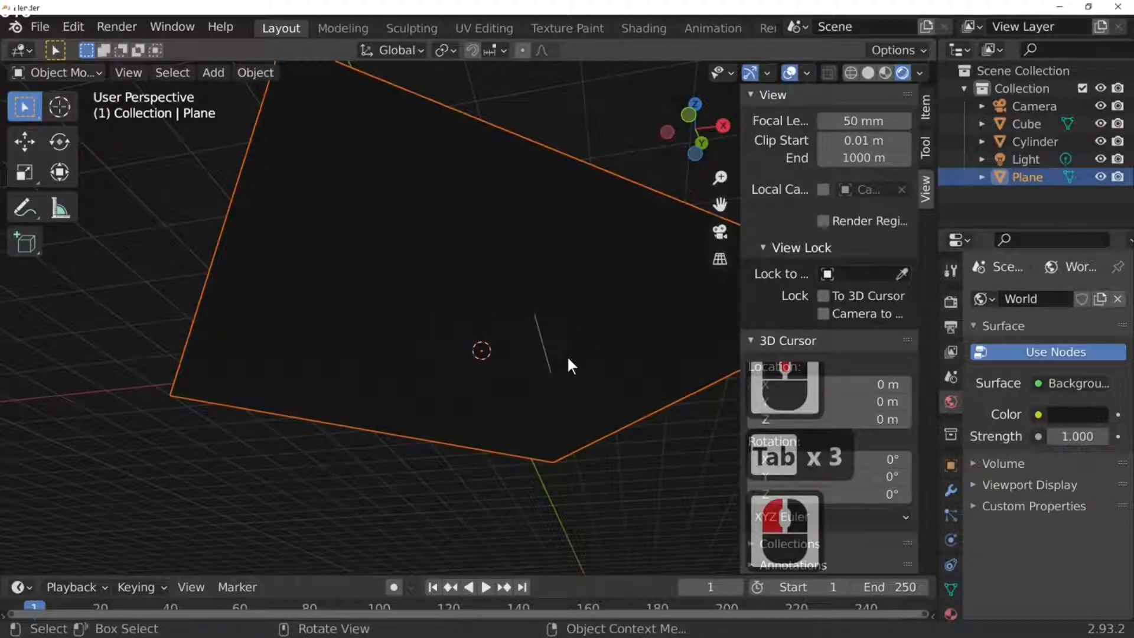
key(h)
click(522, 367)
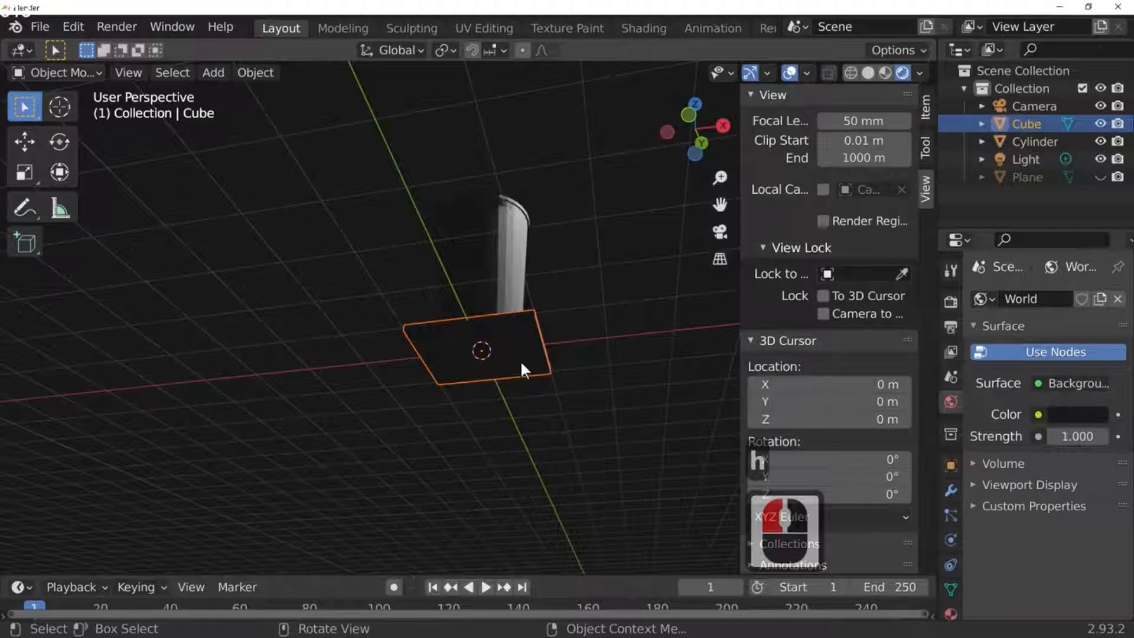
key(h)
middle_drag(522, 364, 522, 495)
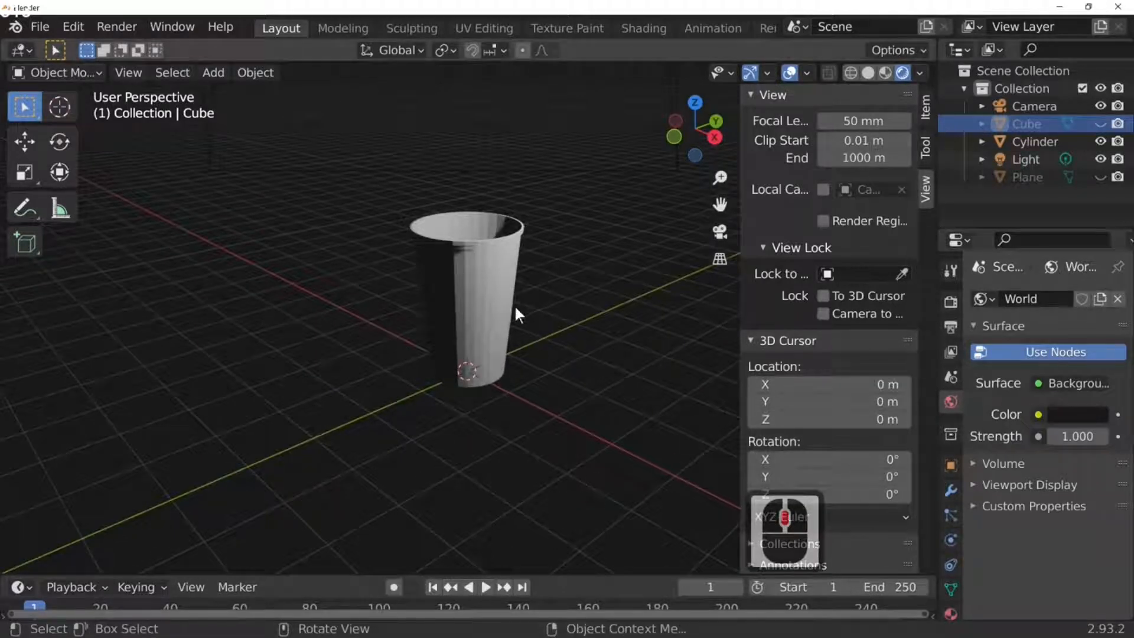
Step: Add a Sun light to the scene and rotate it to tilt its beam direction
click(218, 75)
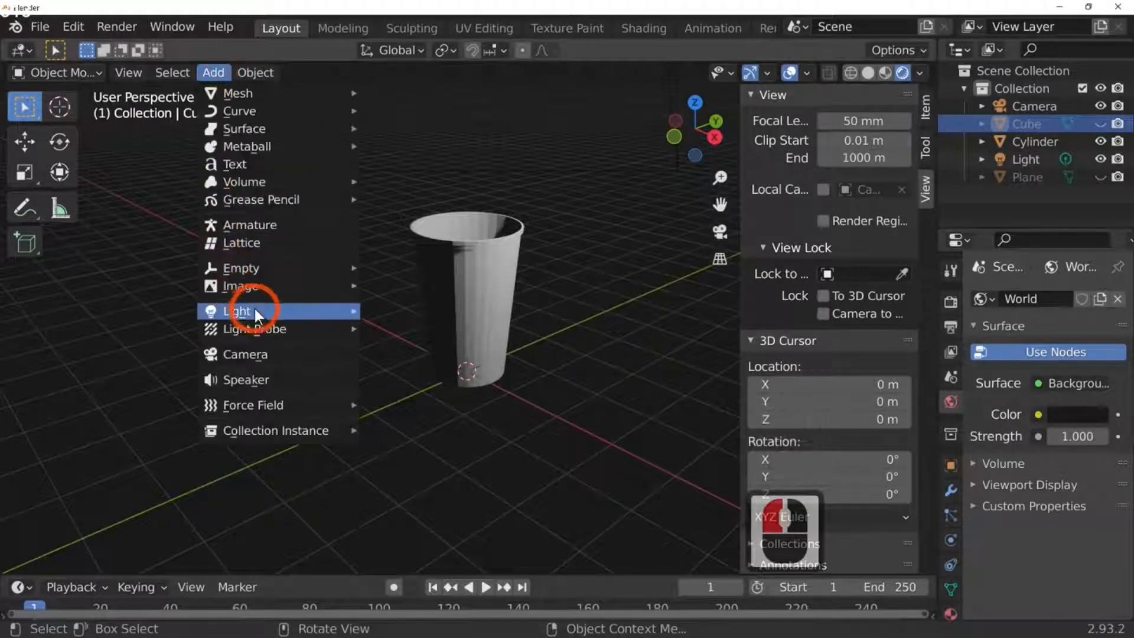
mouse_move(284, 313)
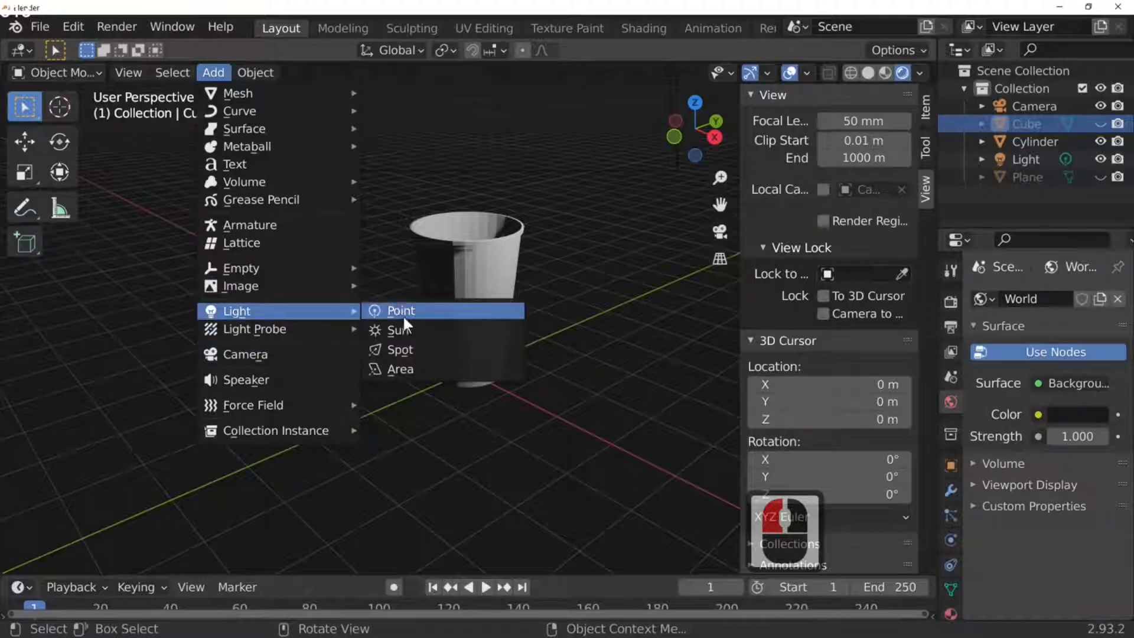
click(443, 330)
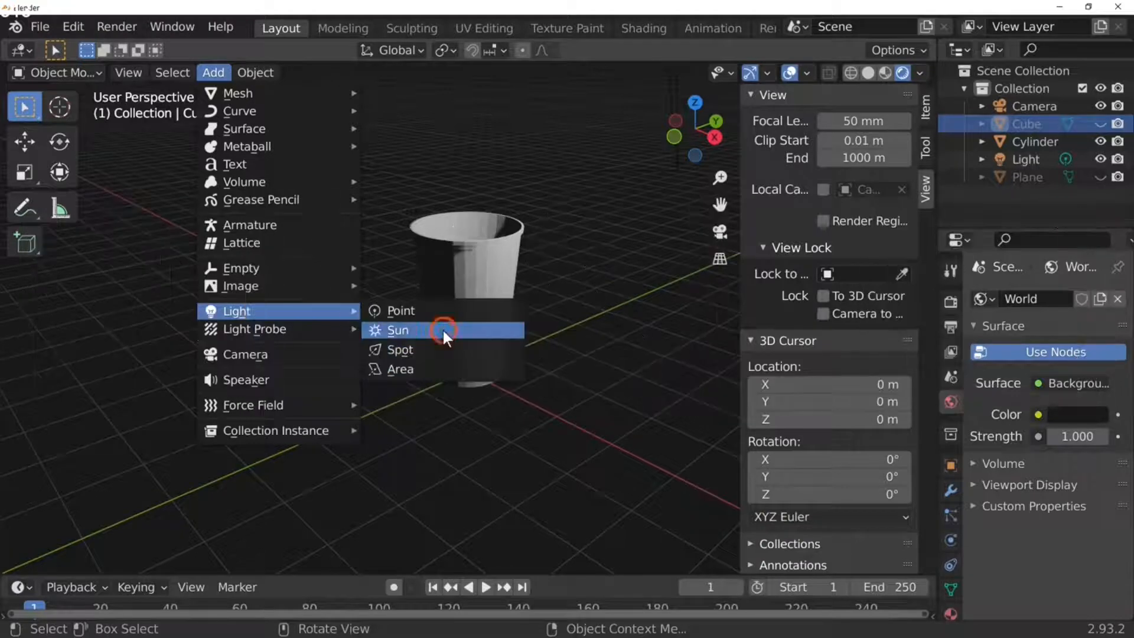
key(r)
click(471, 416)
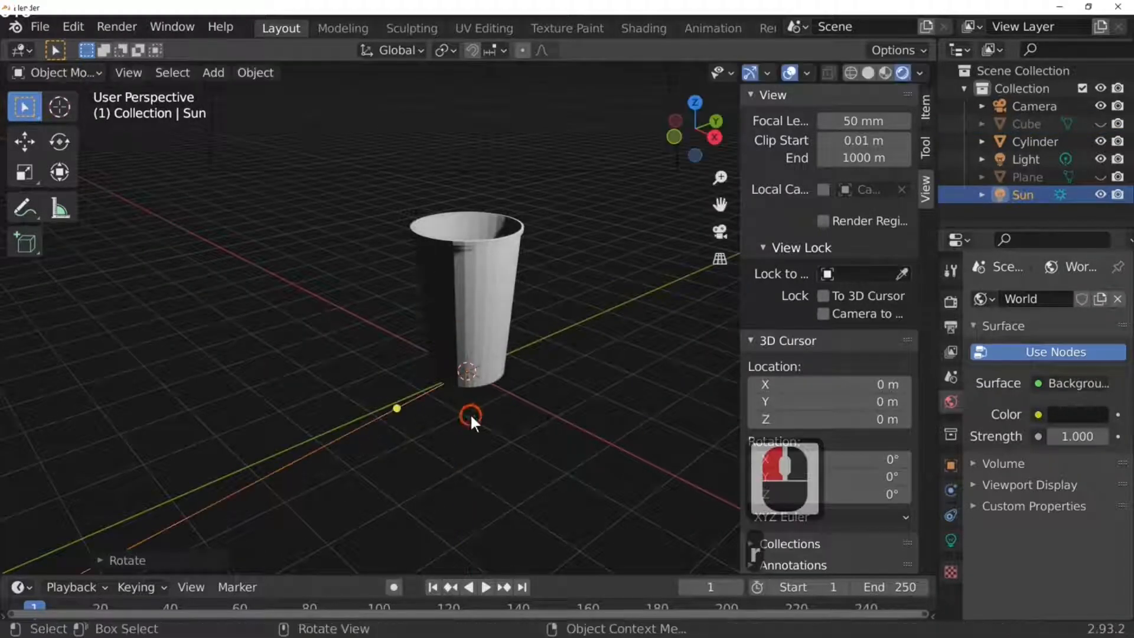
Step: Move the Sun light beside the cup and rotate it about -69° around the global Z axis
key(g)
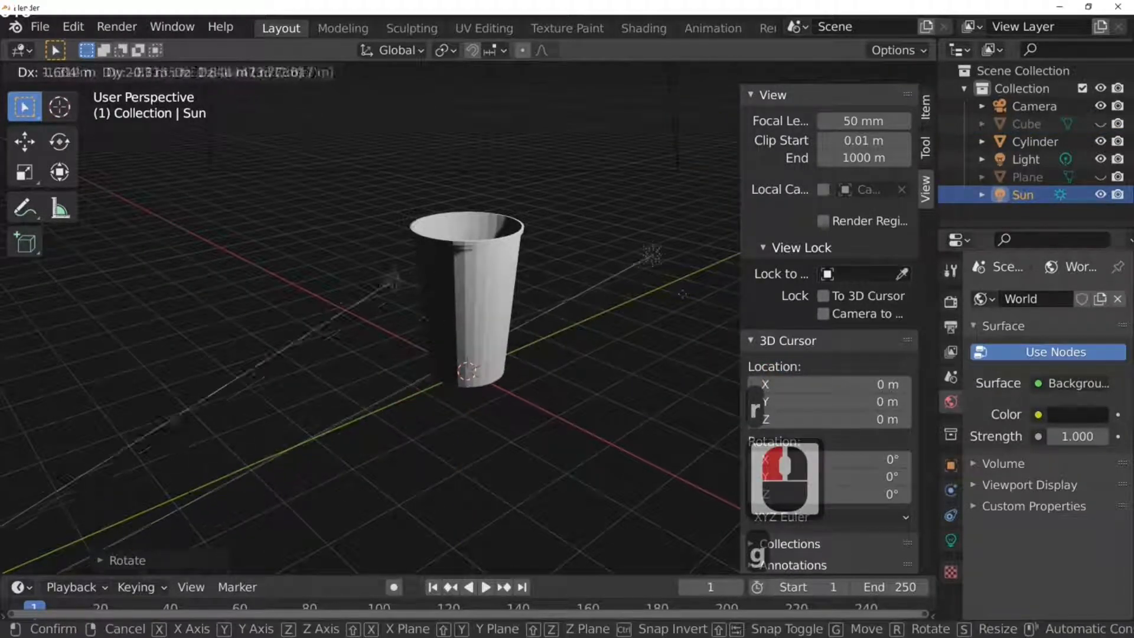
click(398, 325)
key(r)
key(z)
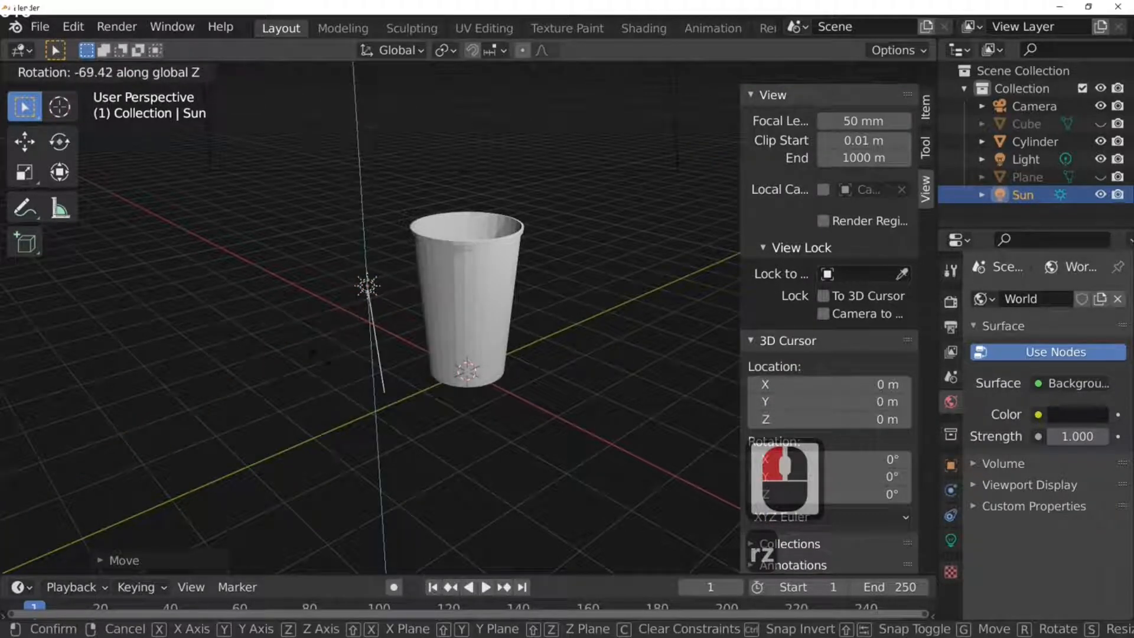
click(319, 356)
Step: Add a Point light and lower it along global Z to sit below the cup's base
middle_drag(480, 448, 483, 383)
click(214, 72)
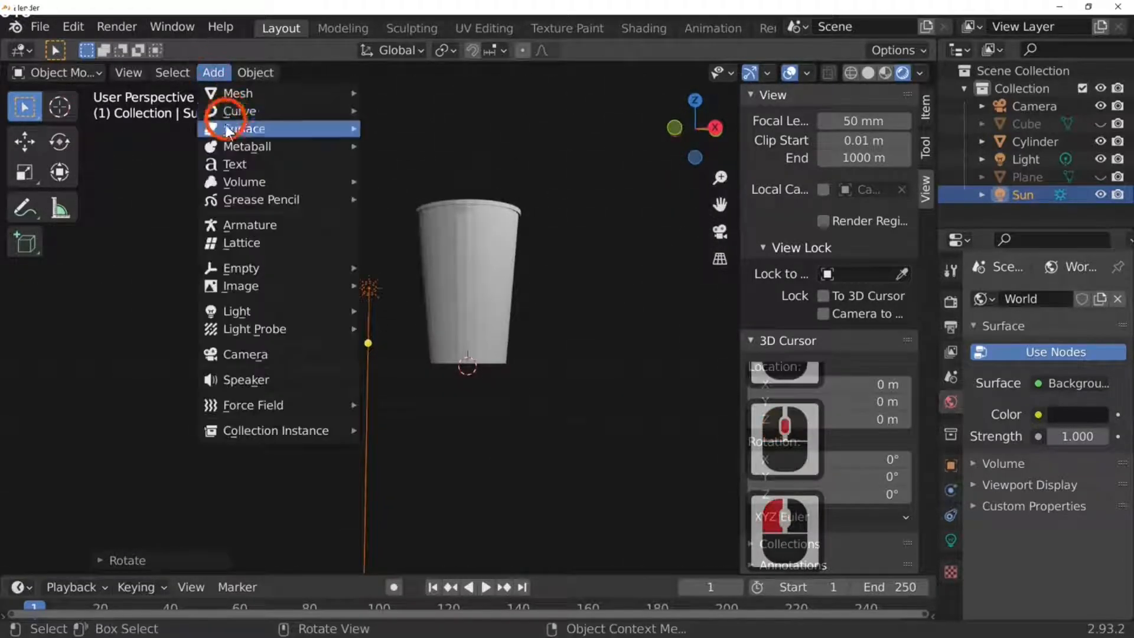
mouse_move(271, 318)
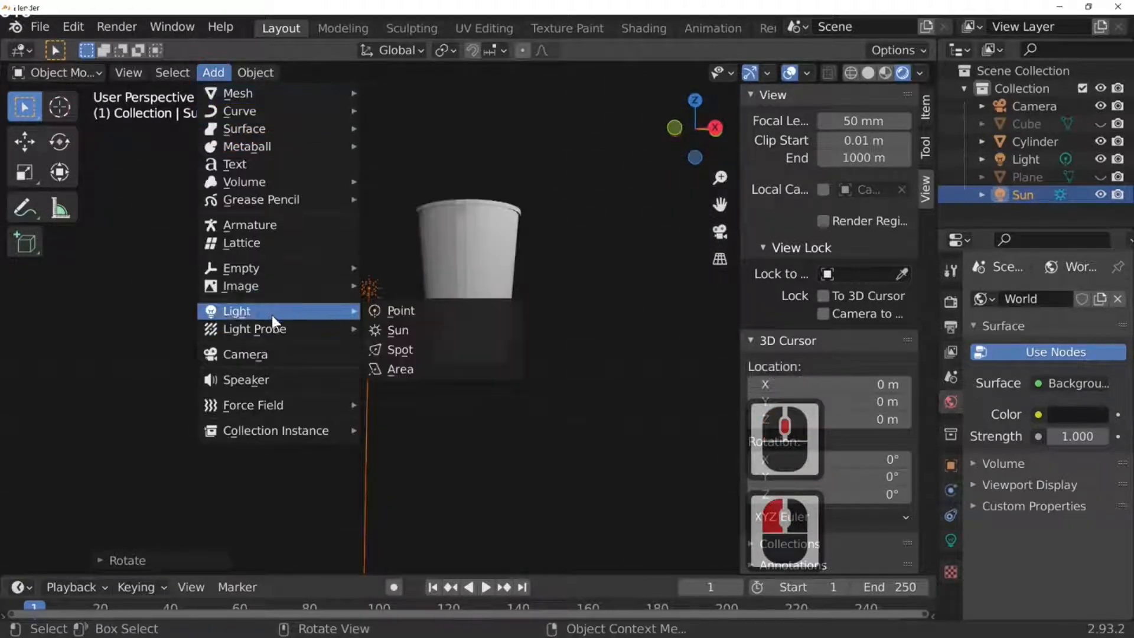
click(452, 313)
key(g)
key(z)
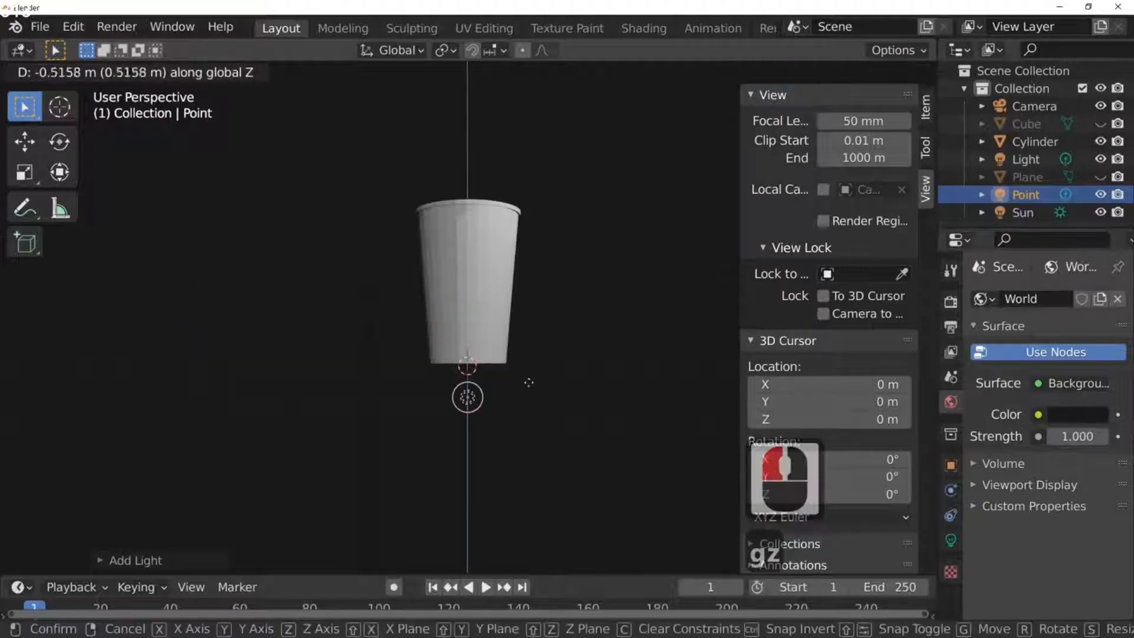
click(523, 417)
Step: Select the cup and apply Shade Smooth to it
middle_drag(523, 416, 566, 303)
scroll(552, 358, up, 4)
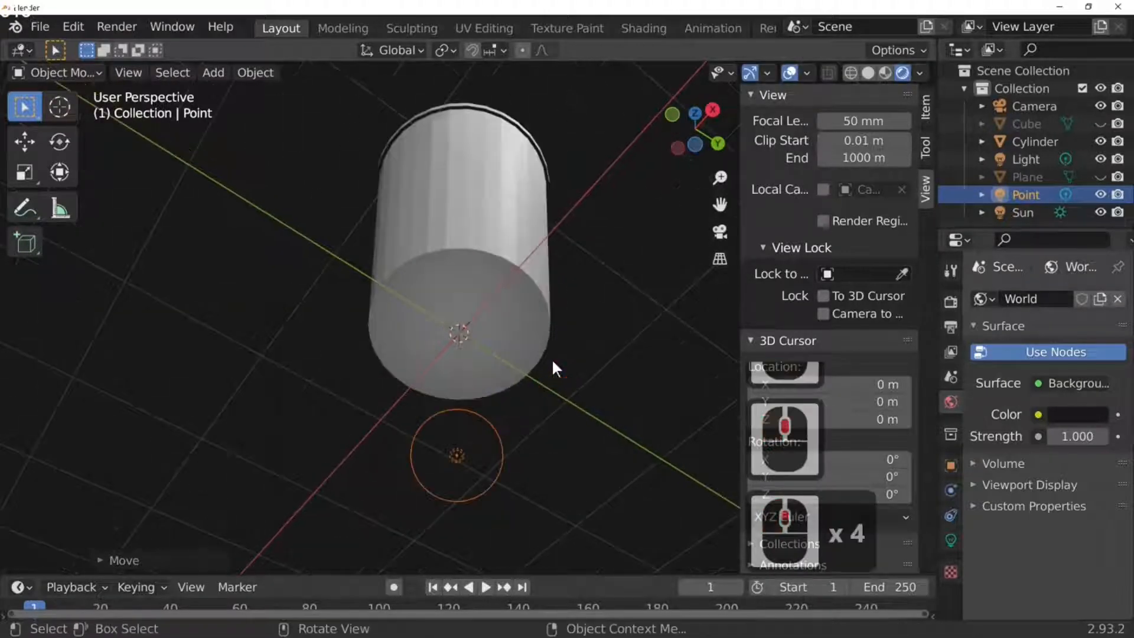
click(494, 260)
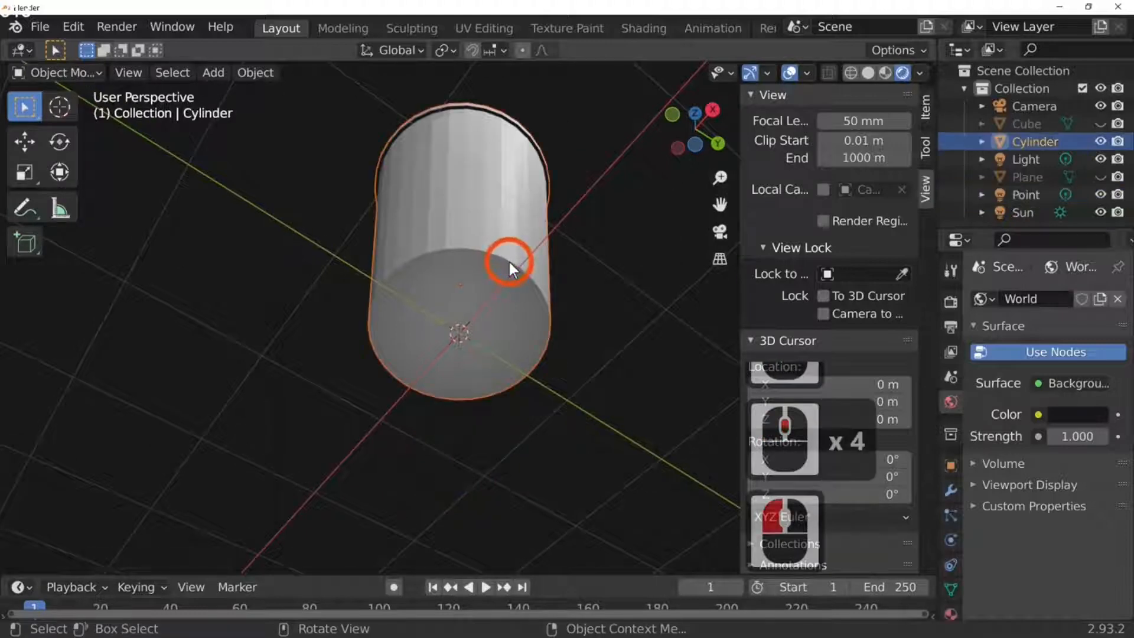
middle_drag(509, 261, 414, 407)
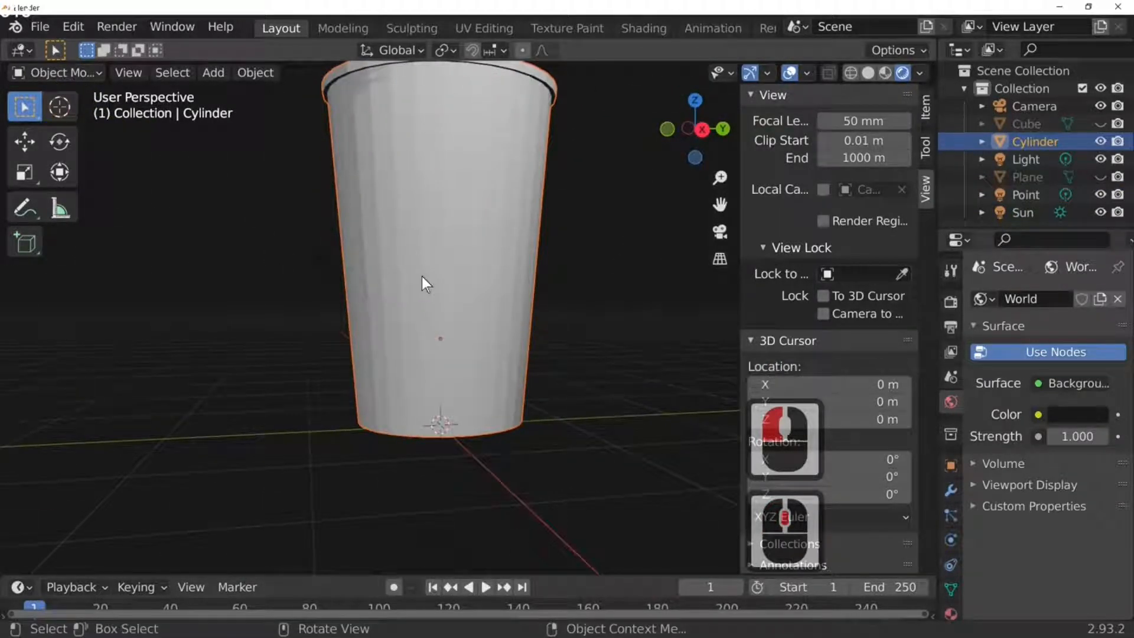
right_click(395, 285)
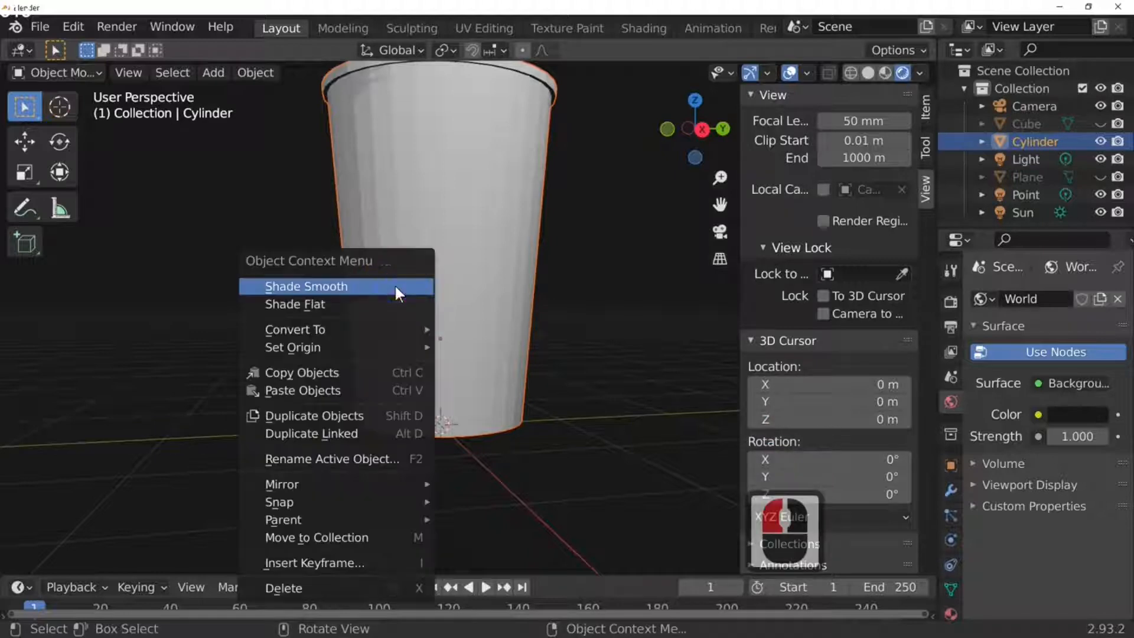
click(395, 286)
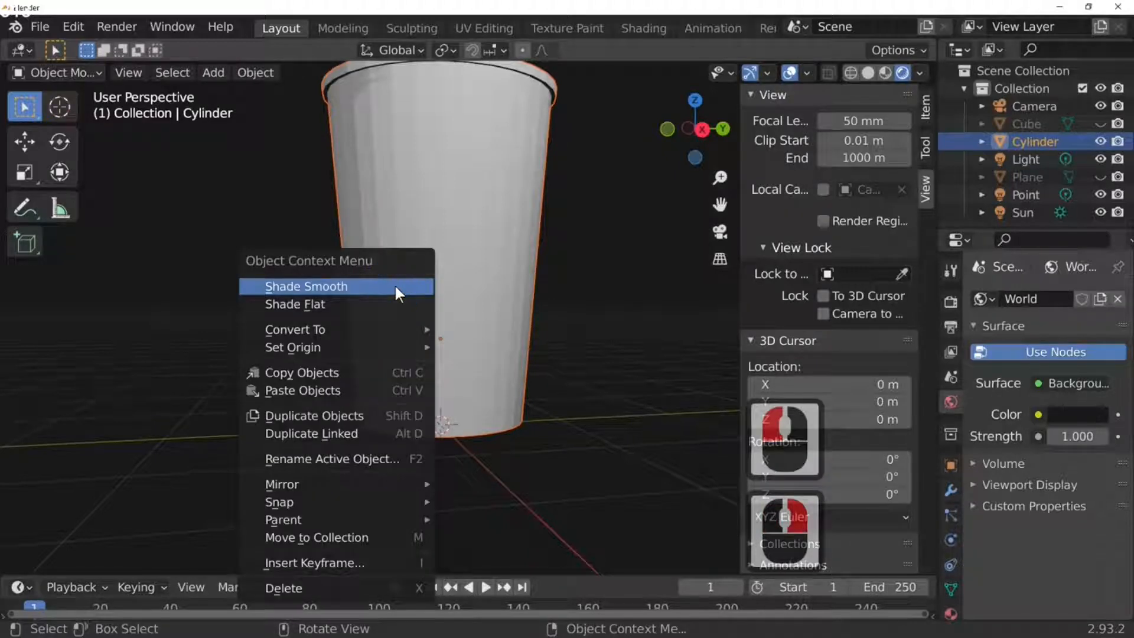
Step: In Edit Mode, select the cup's bottom face and extrude and scale it slightly inward twice to form a narrow rim
mouse_move(395, 285)
middle_down()
mouse_move(407, 359)
mouse_move(299, 381)
mouse_move(428, 312)
mouse_move(561, 346)
mouse_move(497, 346)
mouse_move(499, 268)
mouse_move(444, 402)
middle_up()
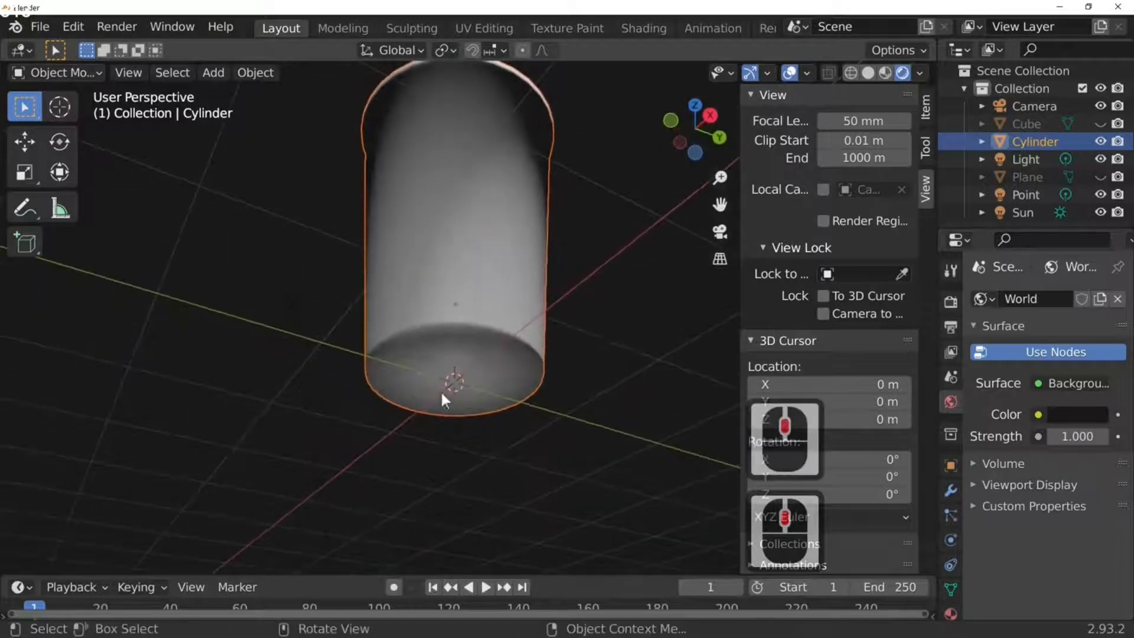
key(Tab)
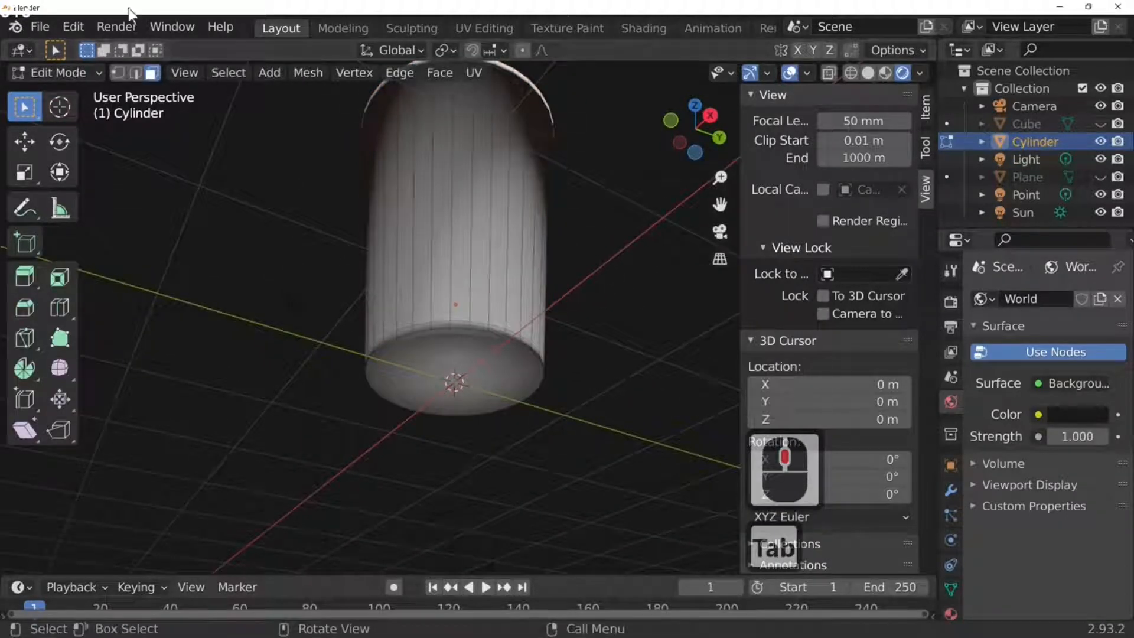
key(Tab)
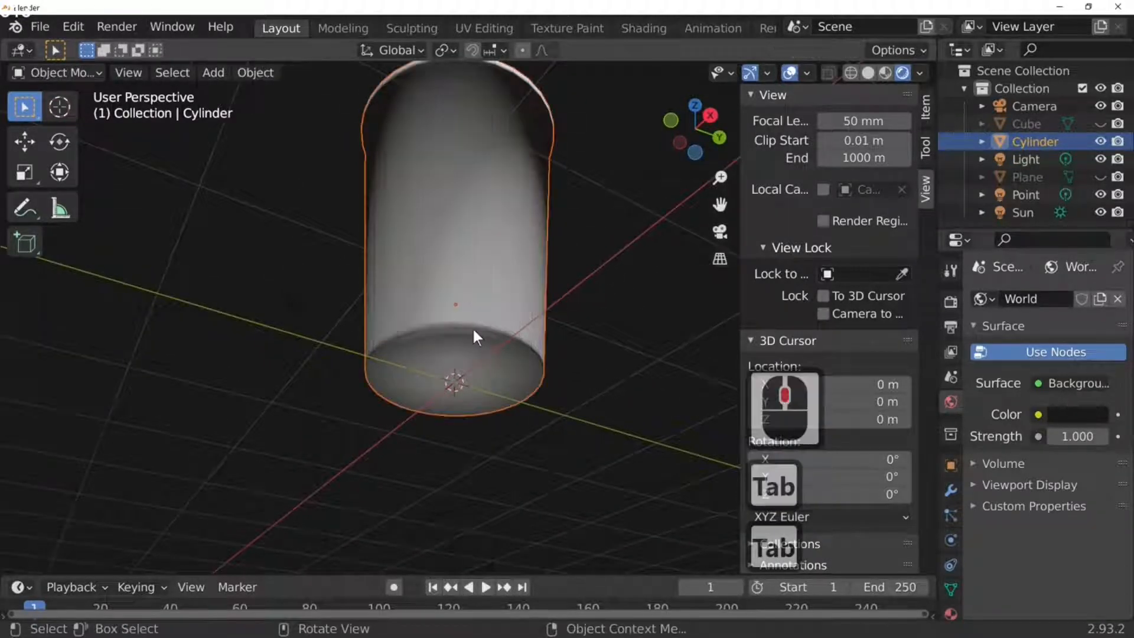
key(Tab)
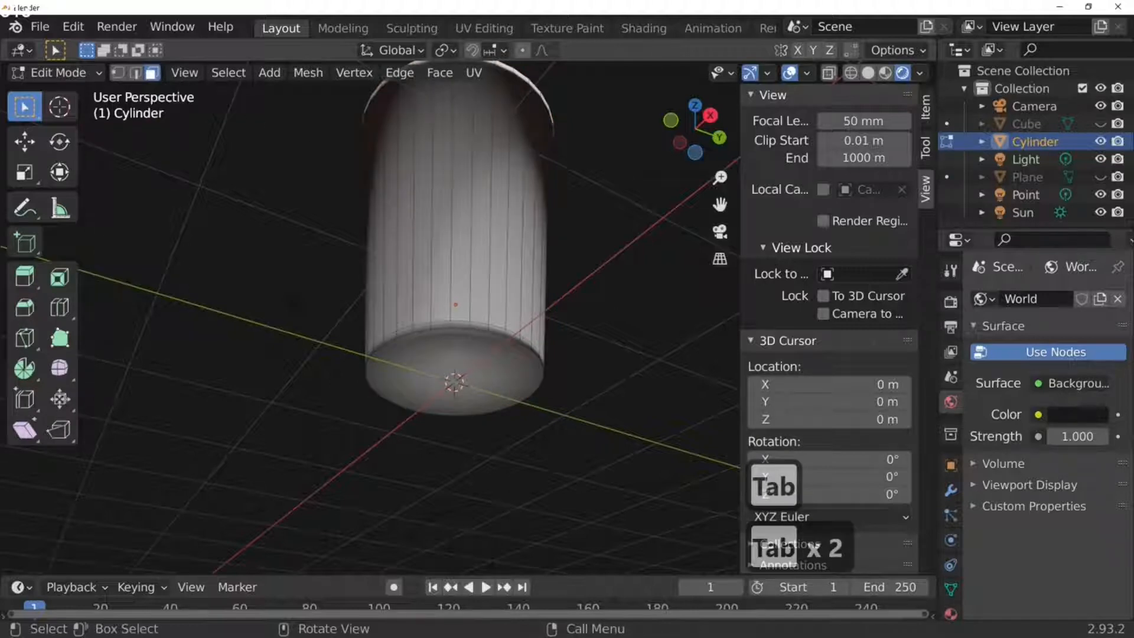
click(584, 331)
key(e)
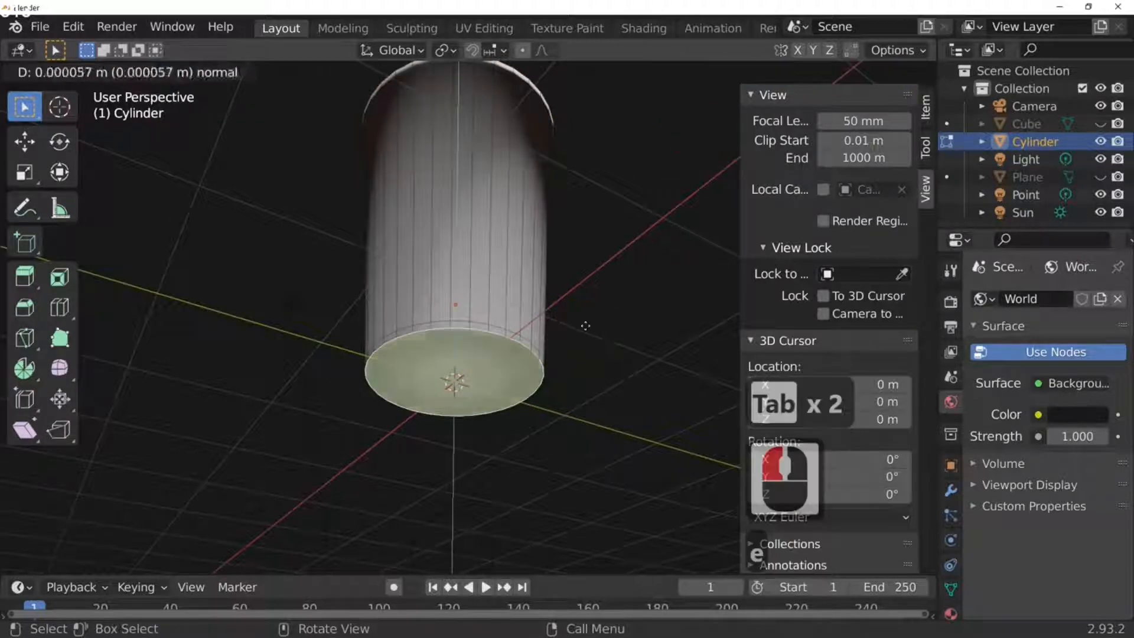
key(s)
click(575, 329)
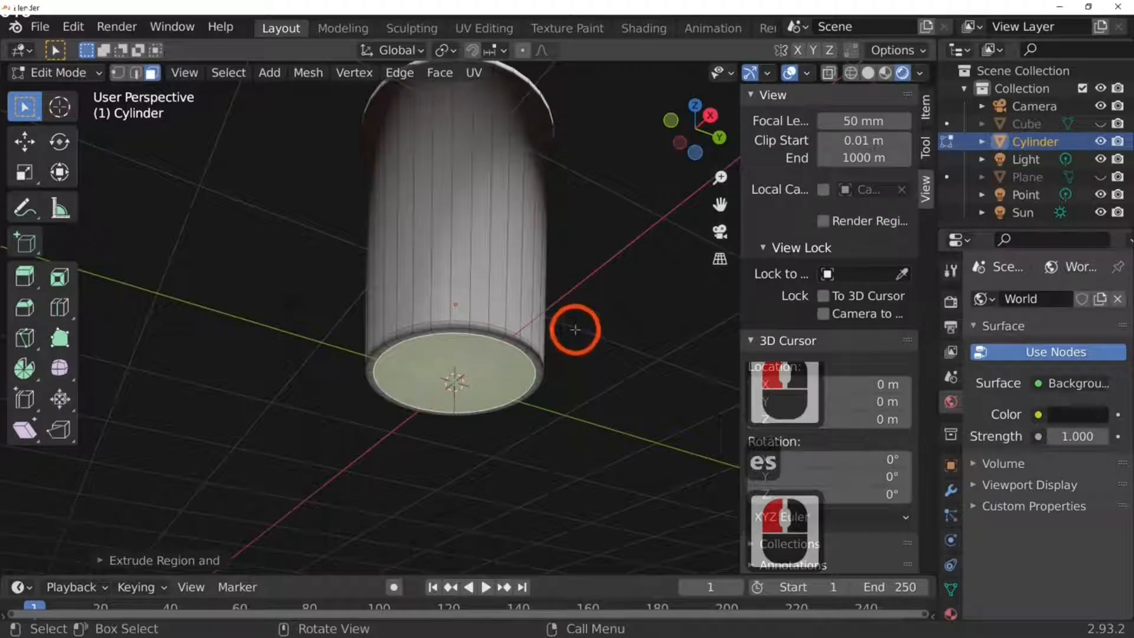
key(e)
key(s)
click(561, 342)
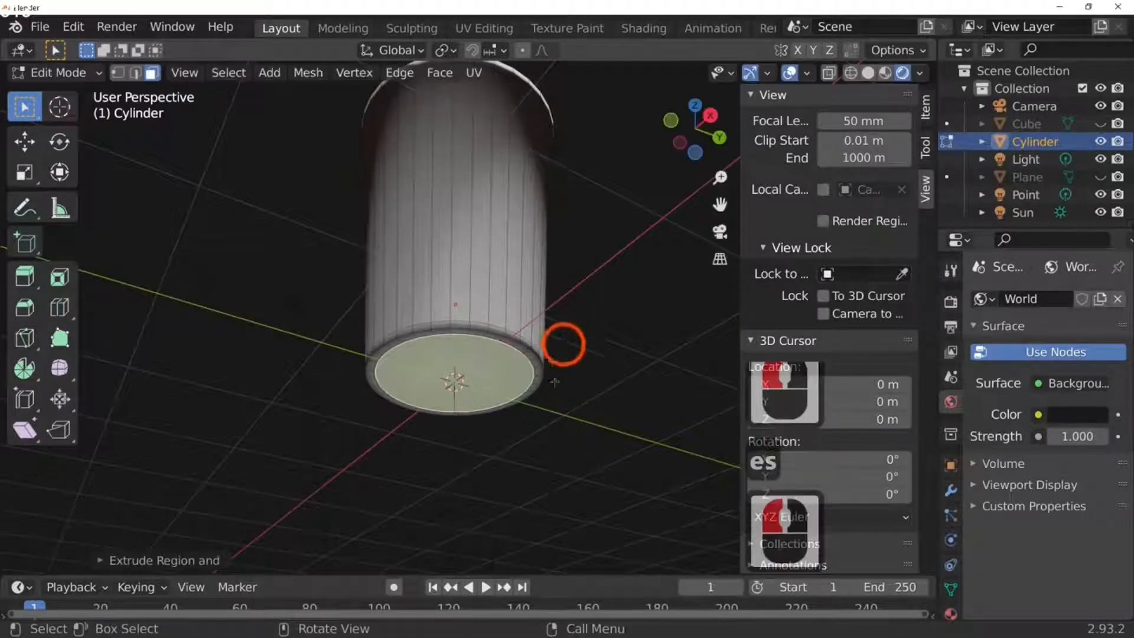
Step: Extrude the inset bottom face about 0.078 m upward along global Z to recess the base
key(e)
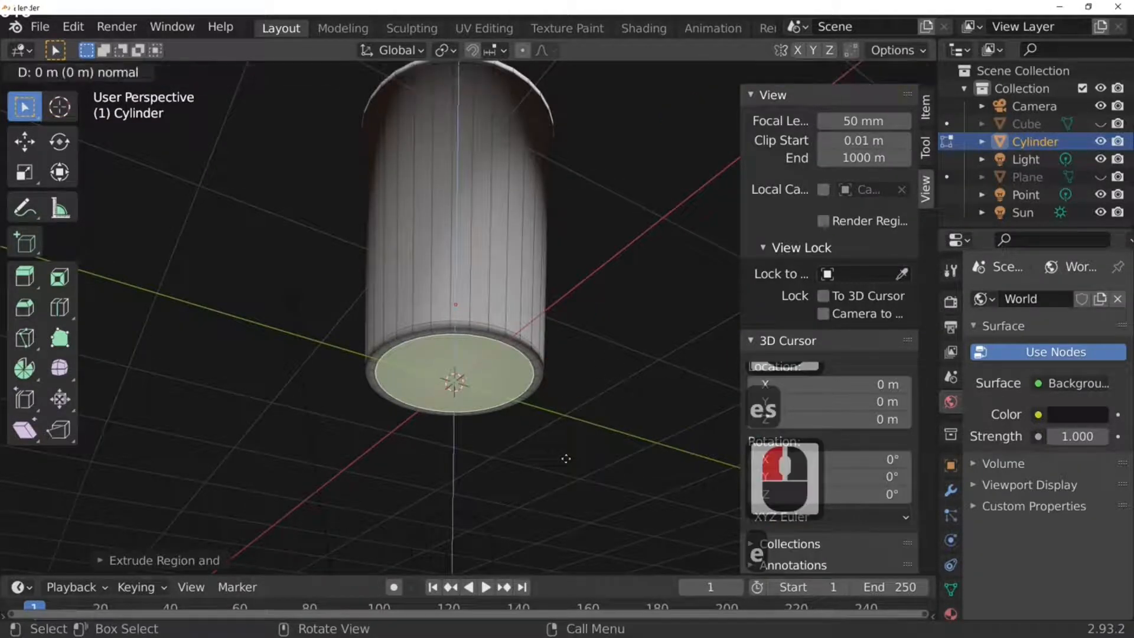
key(z)
key(z)
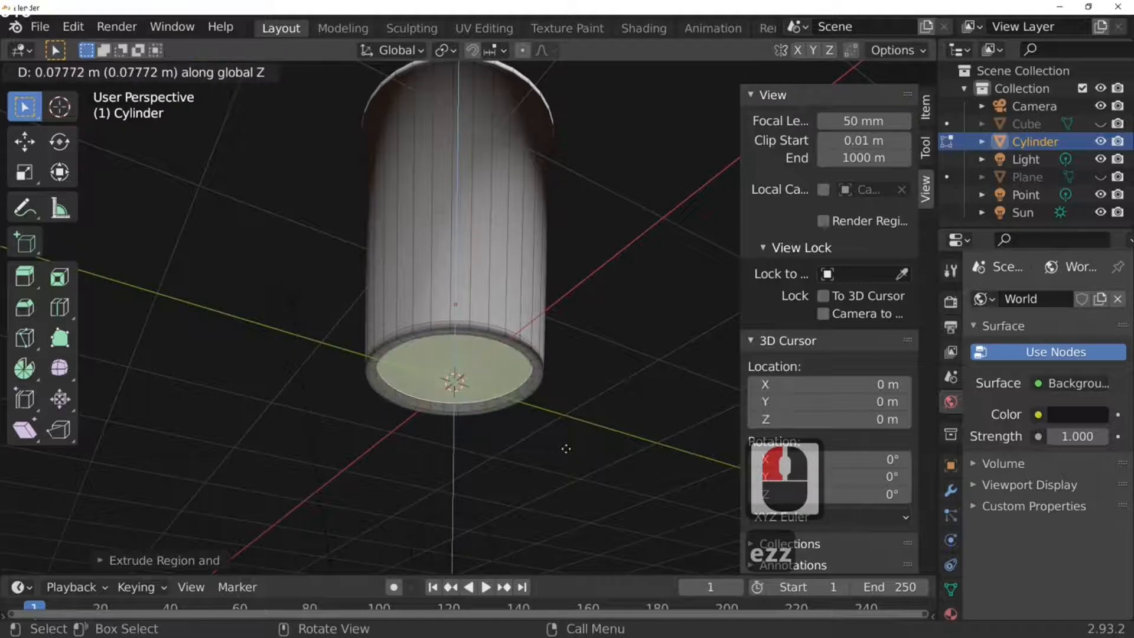
click(566, 448)
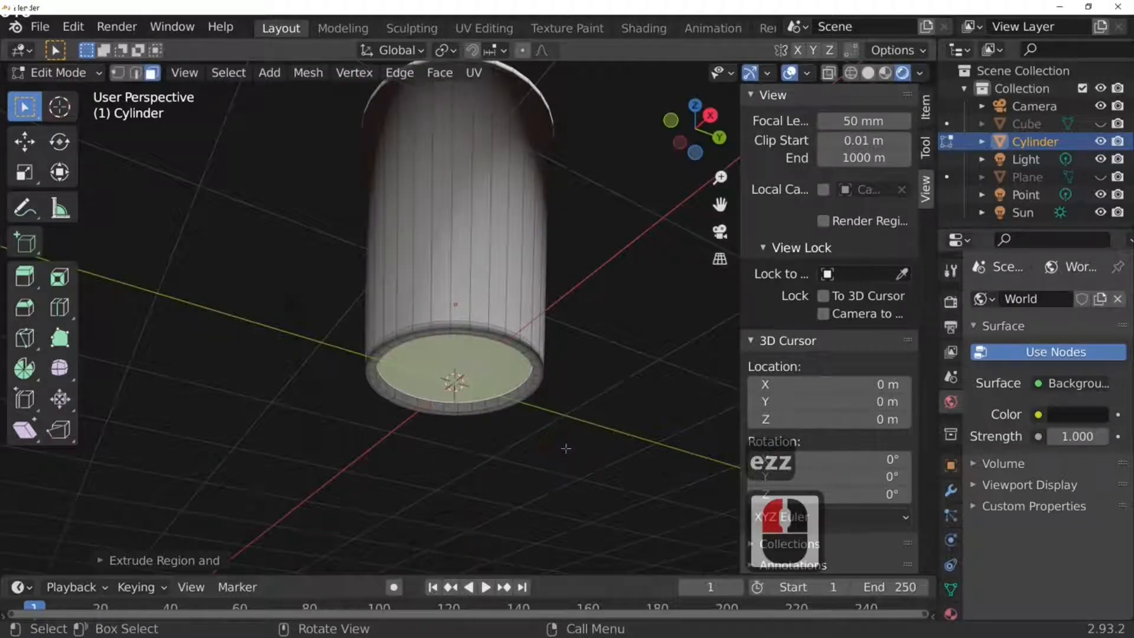
Step: Extrude and scale the recessed base face inward twice, the first time to about 0.96, and return to Object Mode
key(e)
key(s)
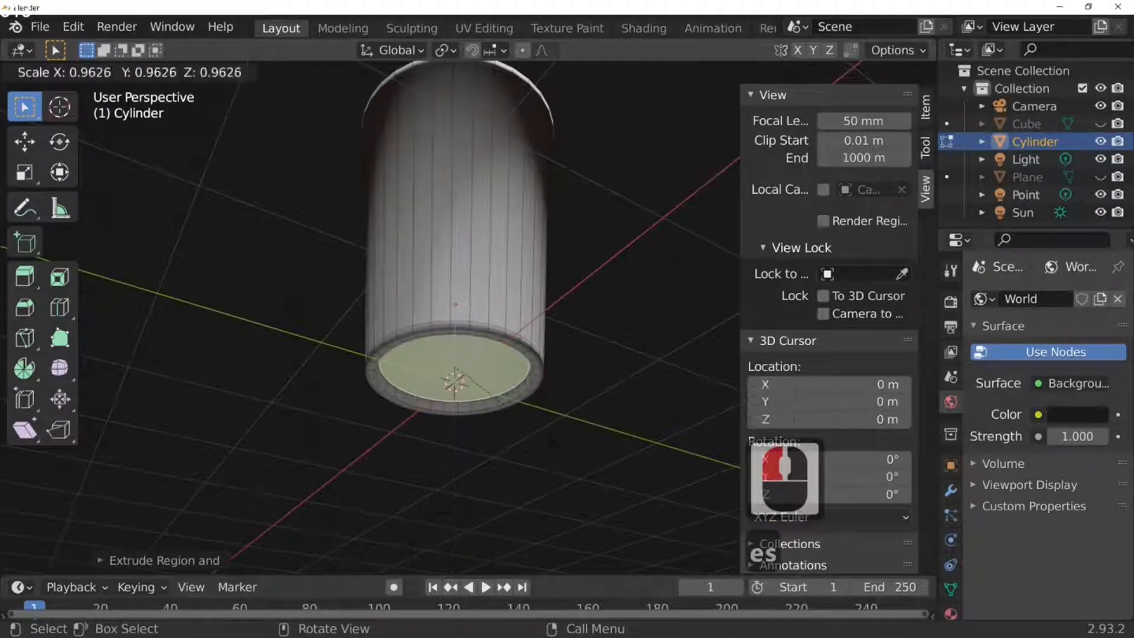
click(558, 448)
key(e)
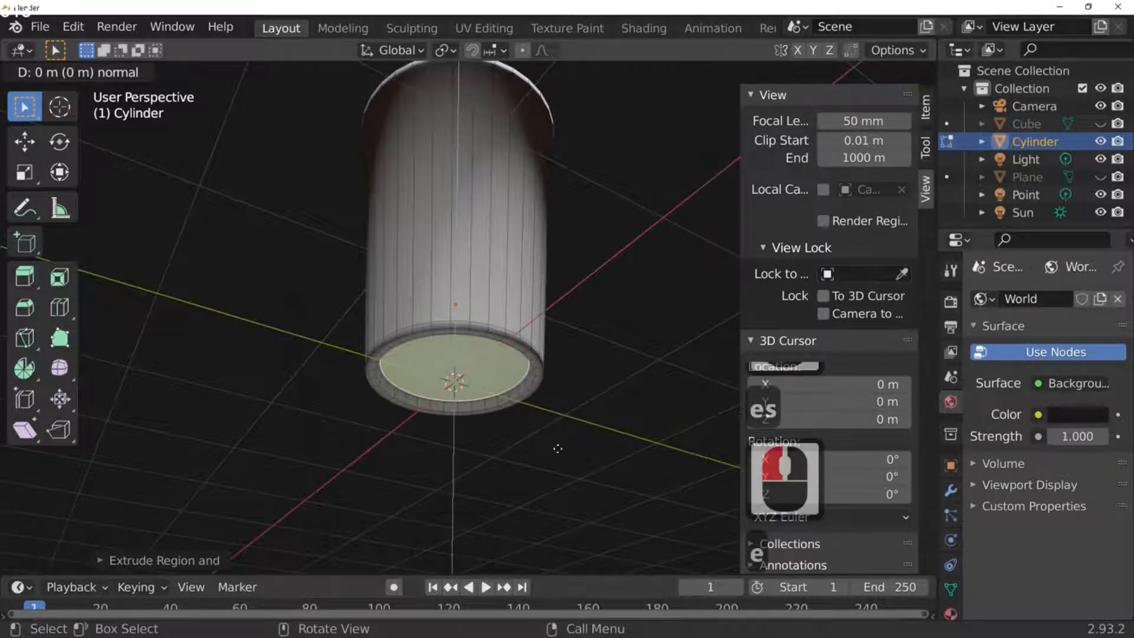
key(s)
click(560, 441)
key(Tab)
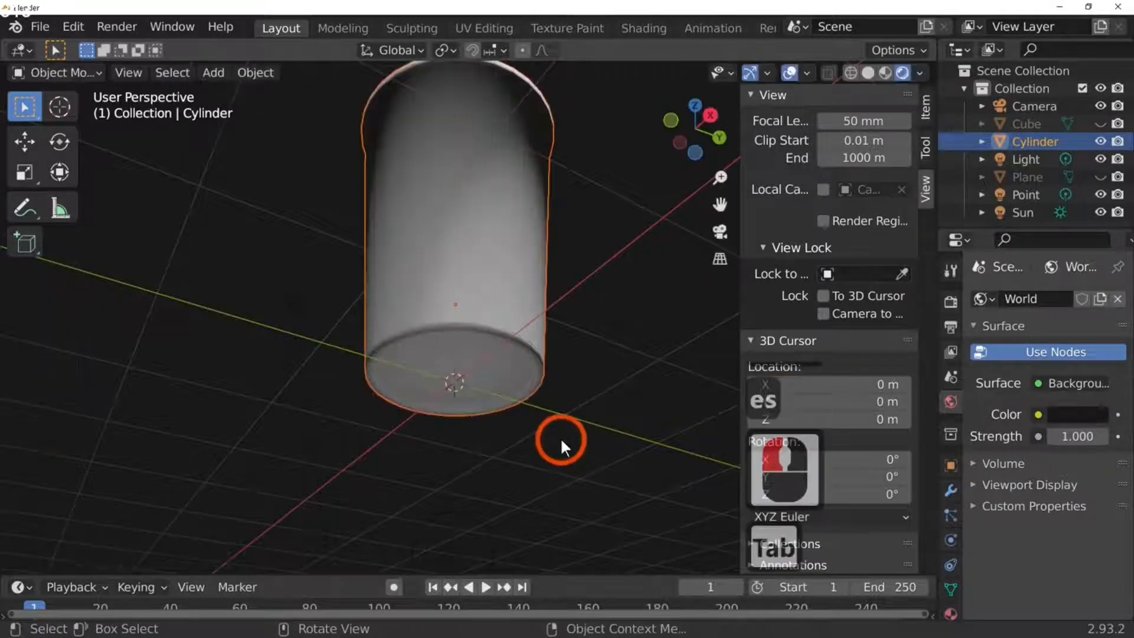
Step: In Edit Mode, add a horizontal loop cut around the outer wall and slide it about 0.98 toward the base
mouse_move(560, 441)
middle_down()
mouse_move(567, 303)
mouse_move(501, 384)
mouse_move(585, 475)
mouse_move(568, 460)
middle_up()
key(Tab)
click(479, 330)
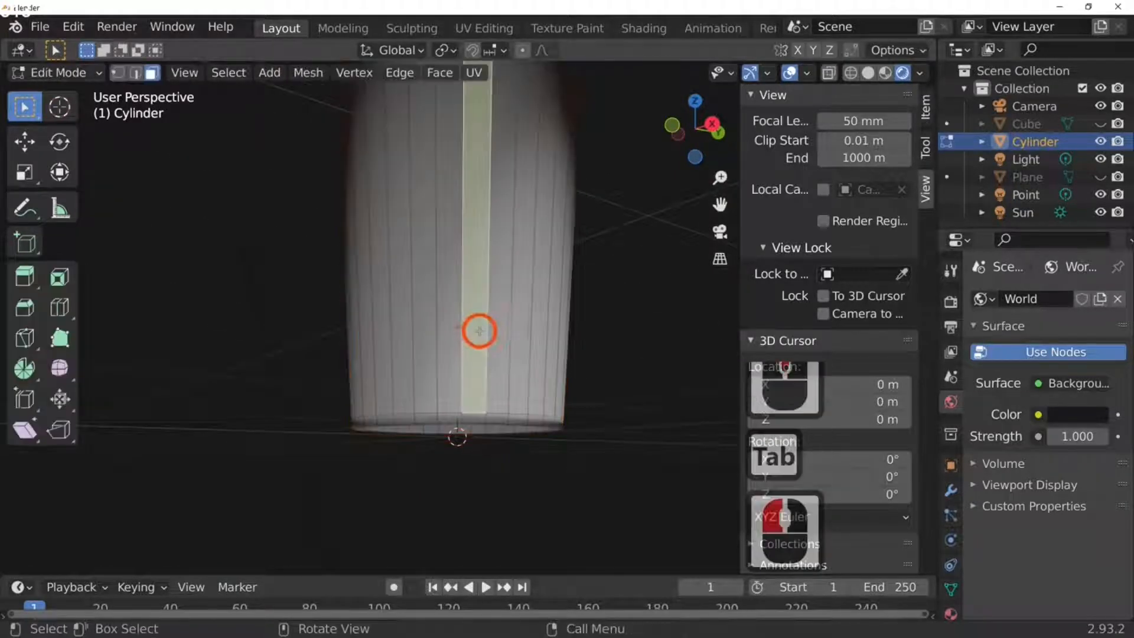
key(ctrl+r)
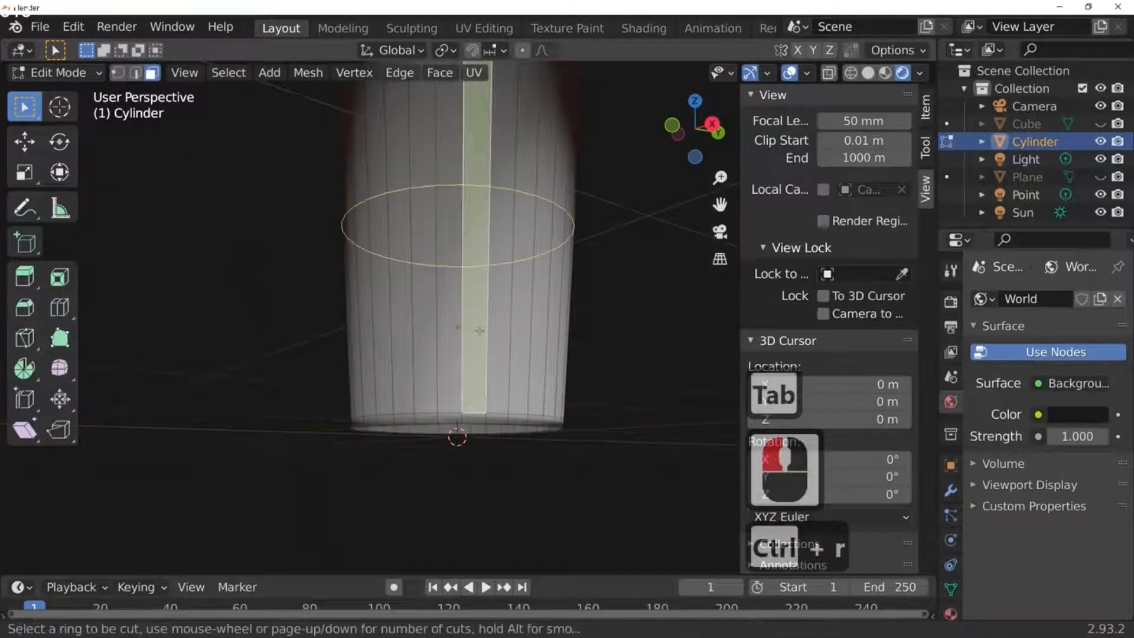
click(466, 380)
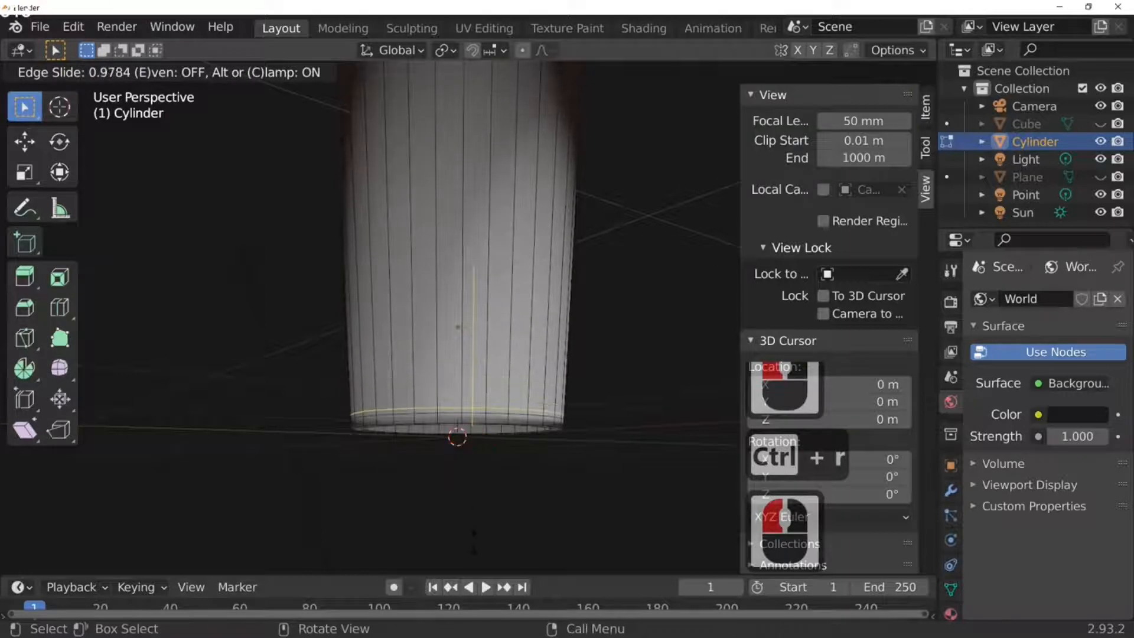
click(470, 539)
Step: Add another loop cut around the outer wall and slide it up just below the lip
middle_drag(471, 539, 453, 334)
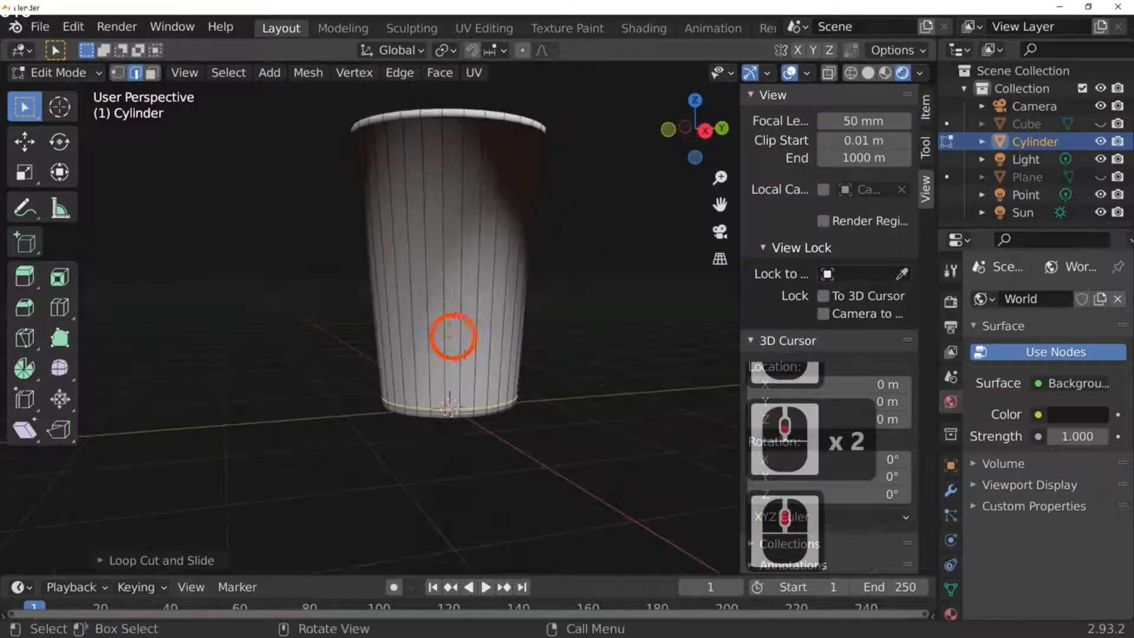
click(433, 257)
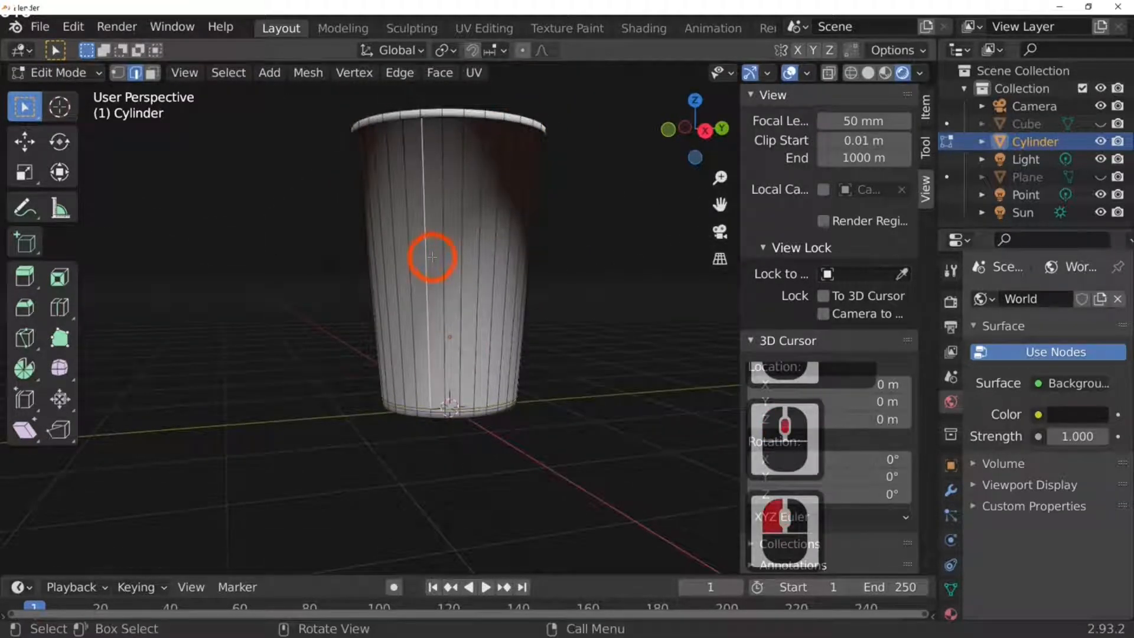
key(ctrl+r)
click(432, 254)
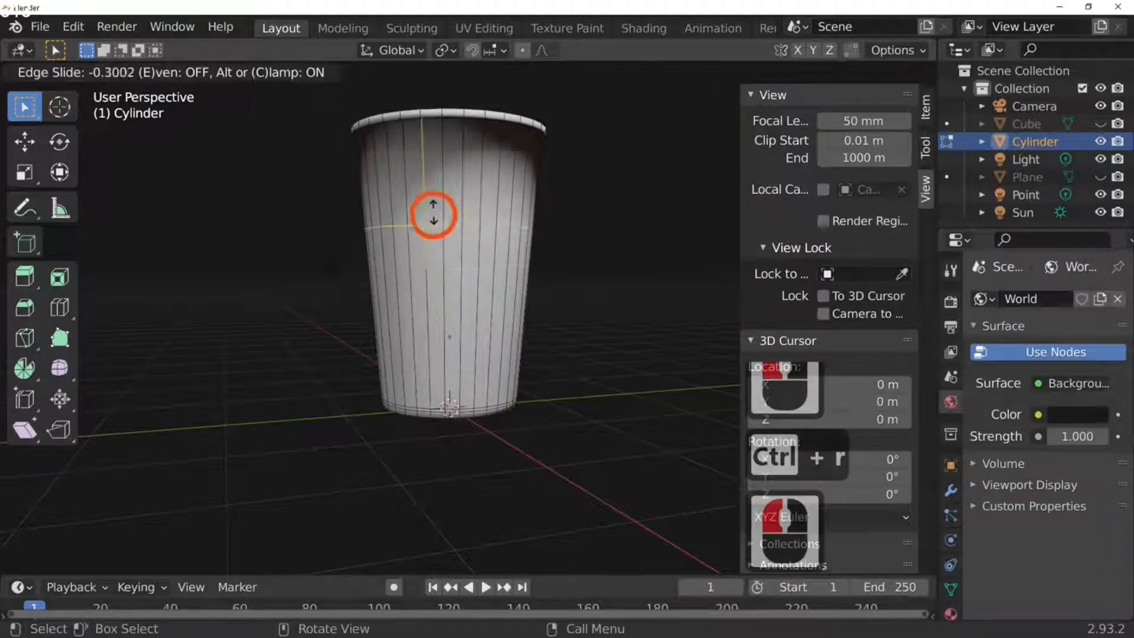
click(435, 124)
Step: Add a loop cut around the cup's inner wall and slide it down close to the inner floor
middle_drag(531, 261, 520, 283)
click(499, 256)
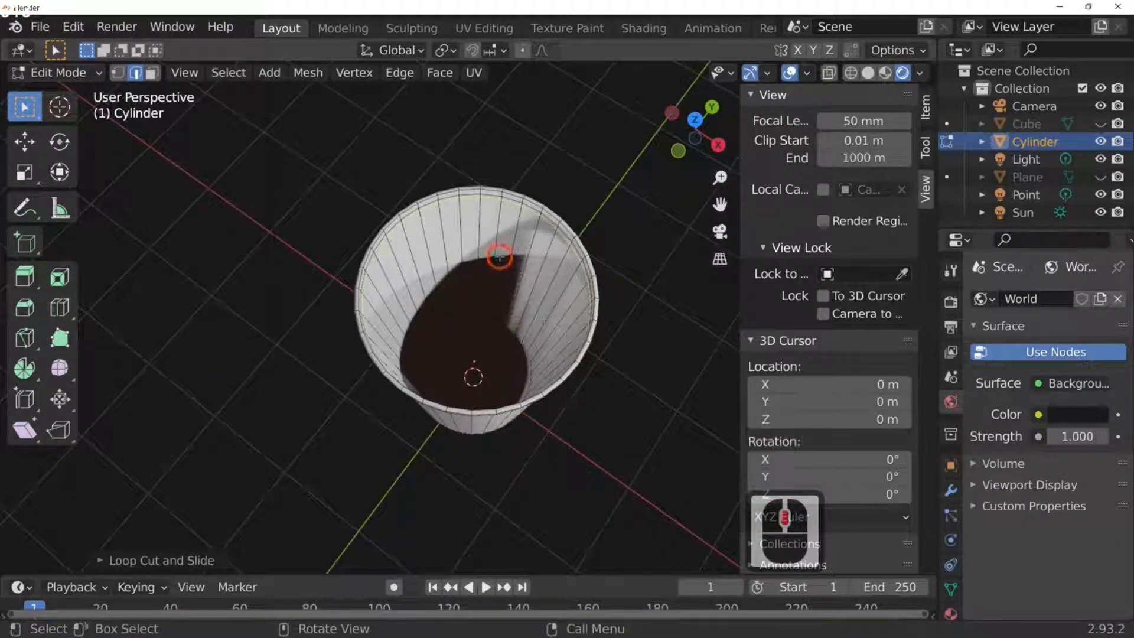
key(ctrl+r)
click(494, 279)
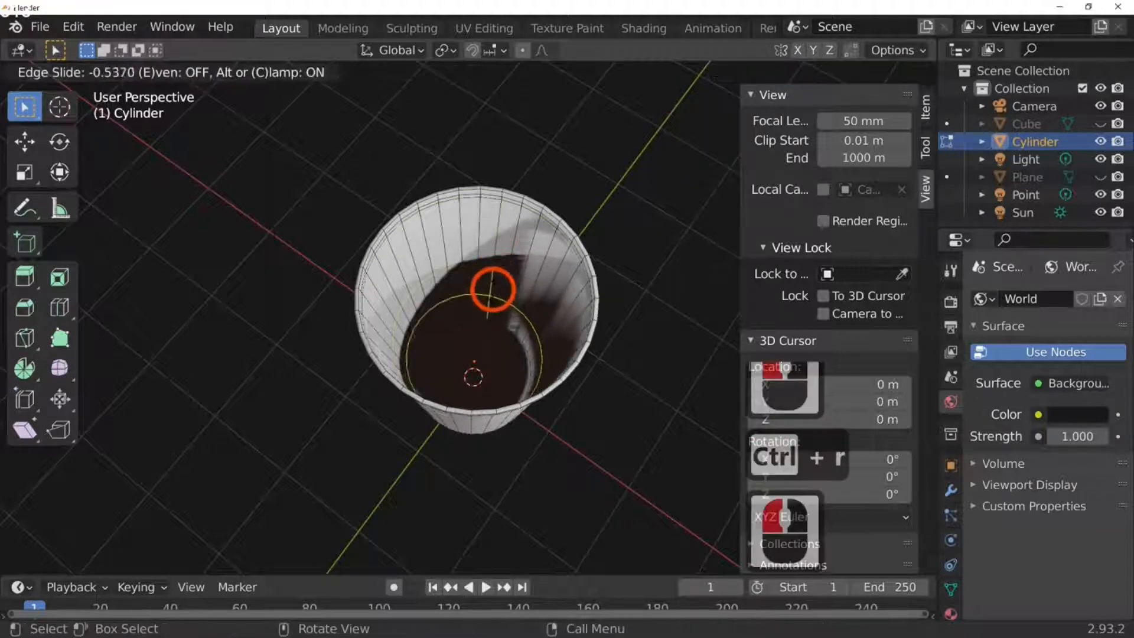
click(521, 260)
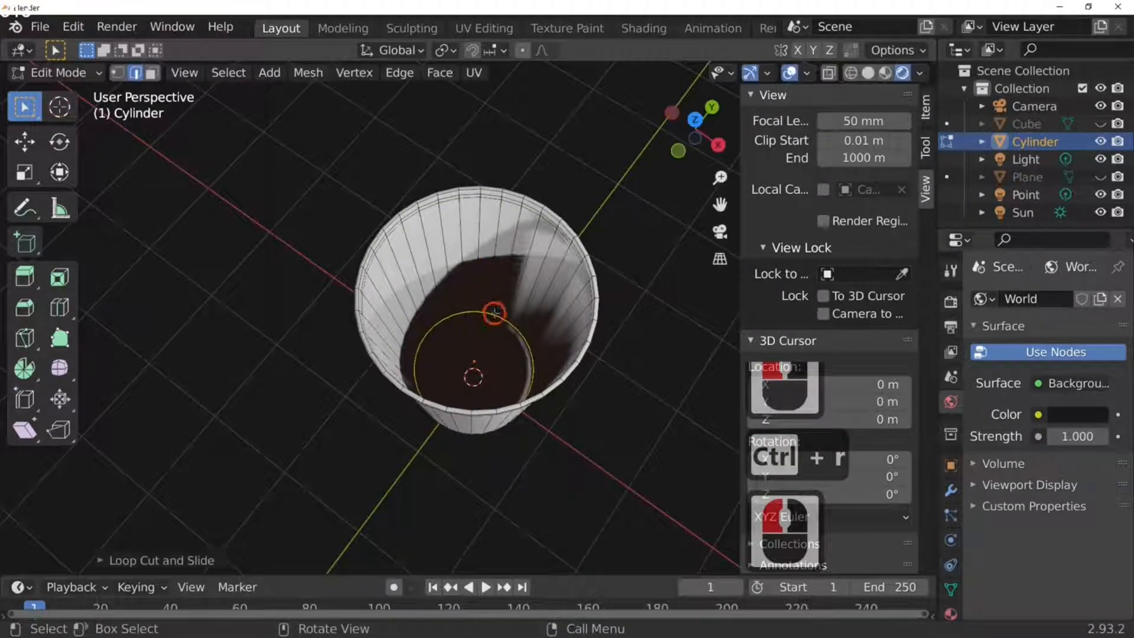
Step: Add a second loop cut around the inner wall and slide it up close to the rim
ctrl+click(520, 261)
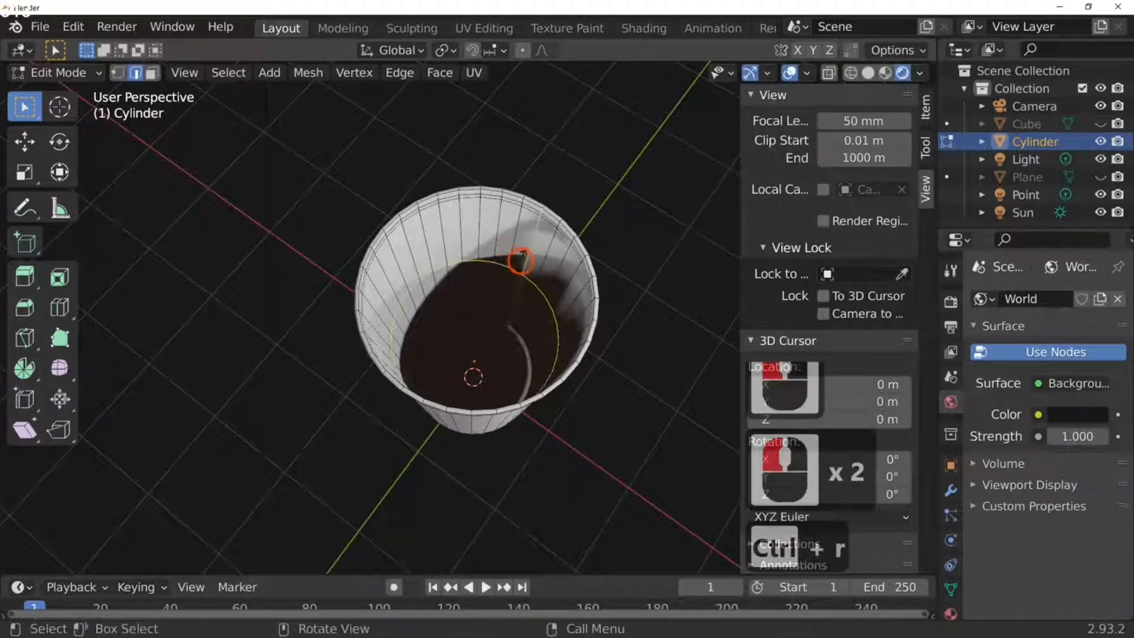
key(ctrl+r)
click(525, 227)
click(536, 213)
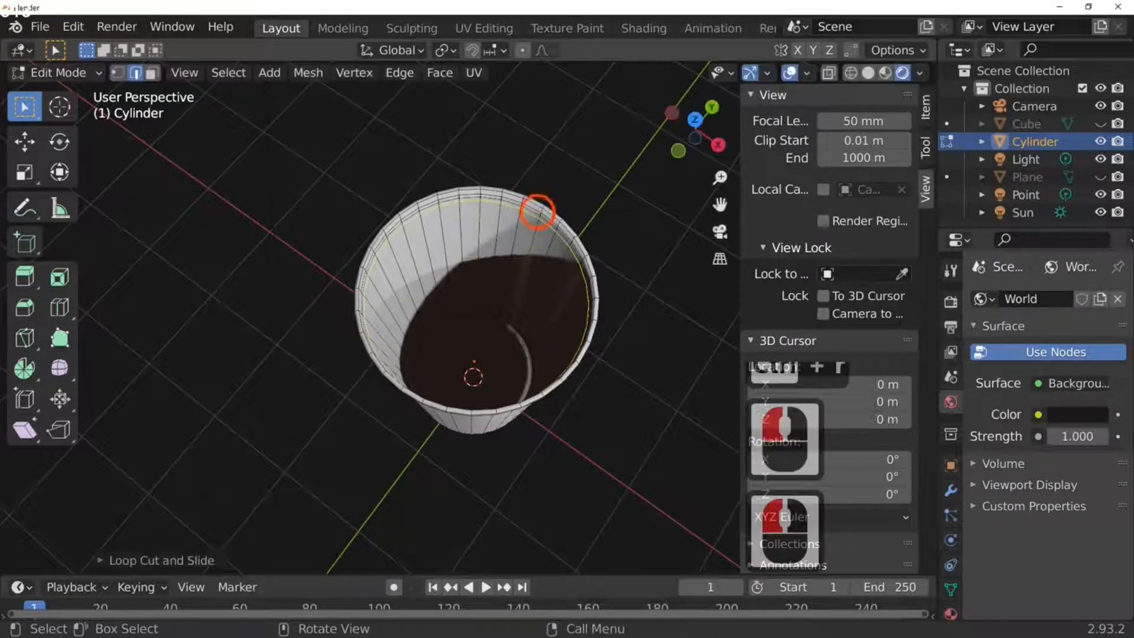
Step: Select the cup's inner floor face in face select mode and extrude and scale it inward twice into concentric supporting rings
click(496, 337)
click(152, 72)
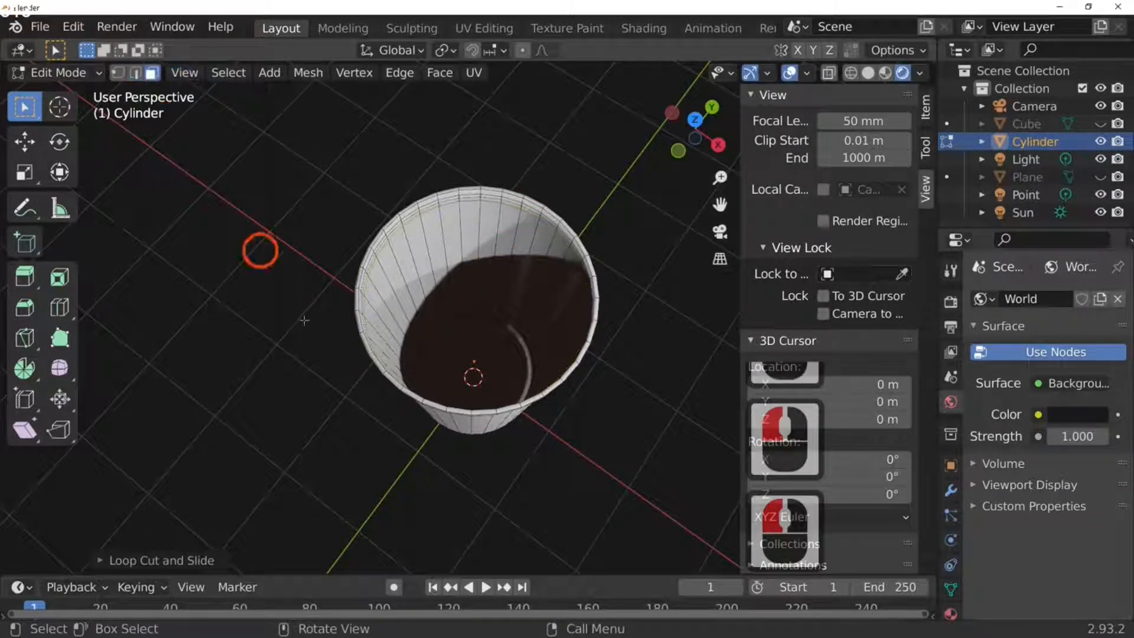
click(493, 367)
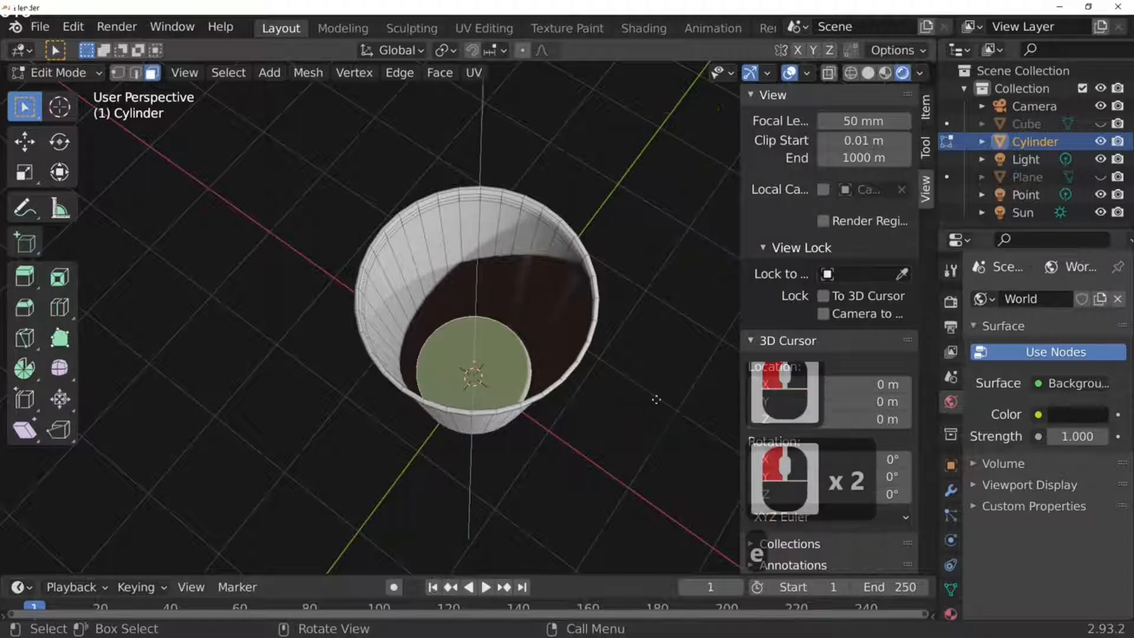
key(e)
key(s)
click(616, 413)
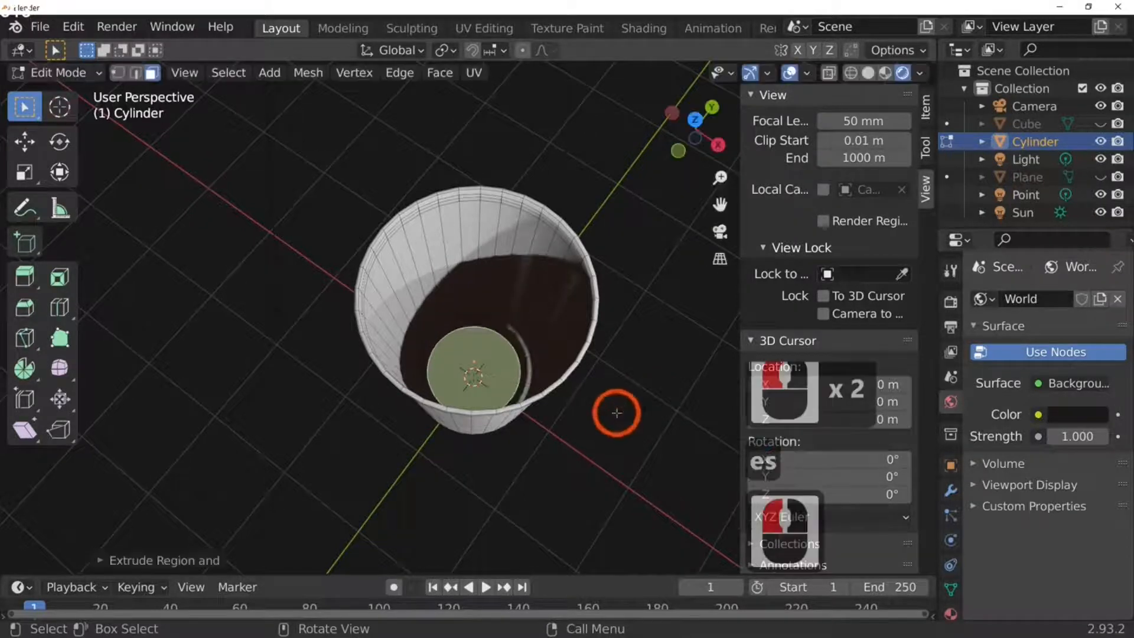
key(e)
key(s)
click(564, 426)
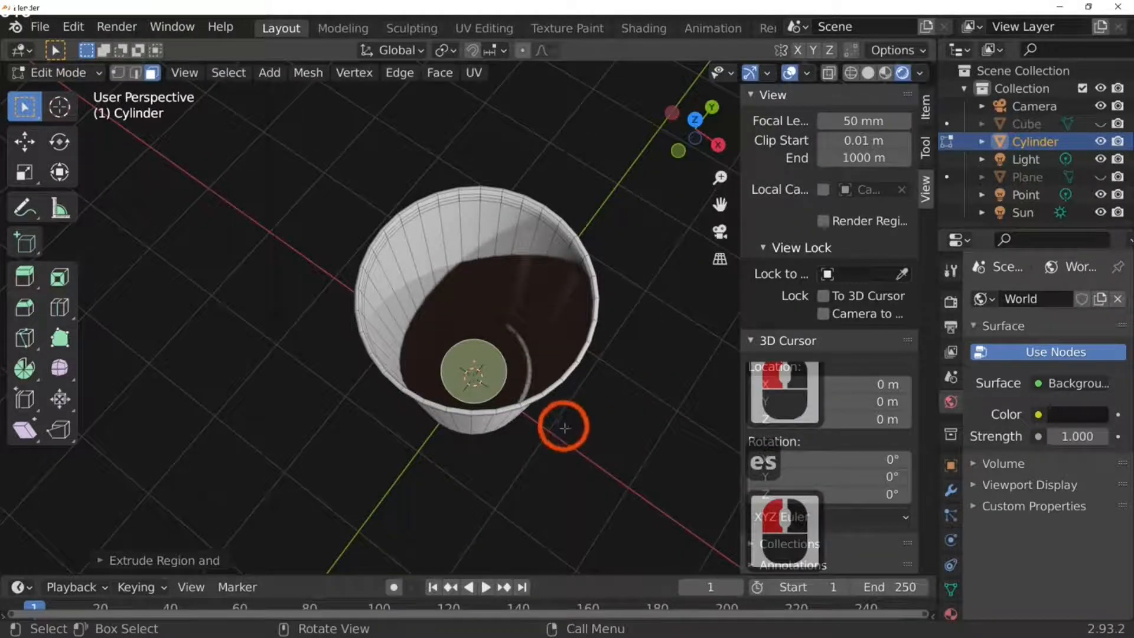
Step: Return to Object Mode and examine the cup's smooth shading on the underside, the outer wall and the rim
middle_drag(564, 427, 530, 296)
key(Tab)
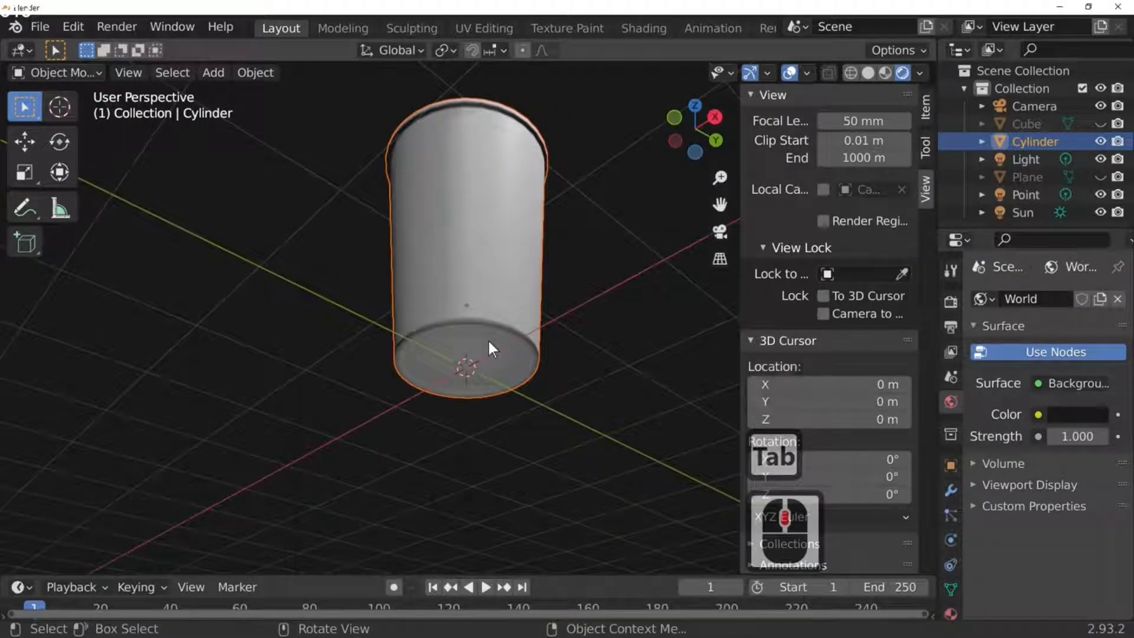
middle_drag(522, 344, 531, 316)
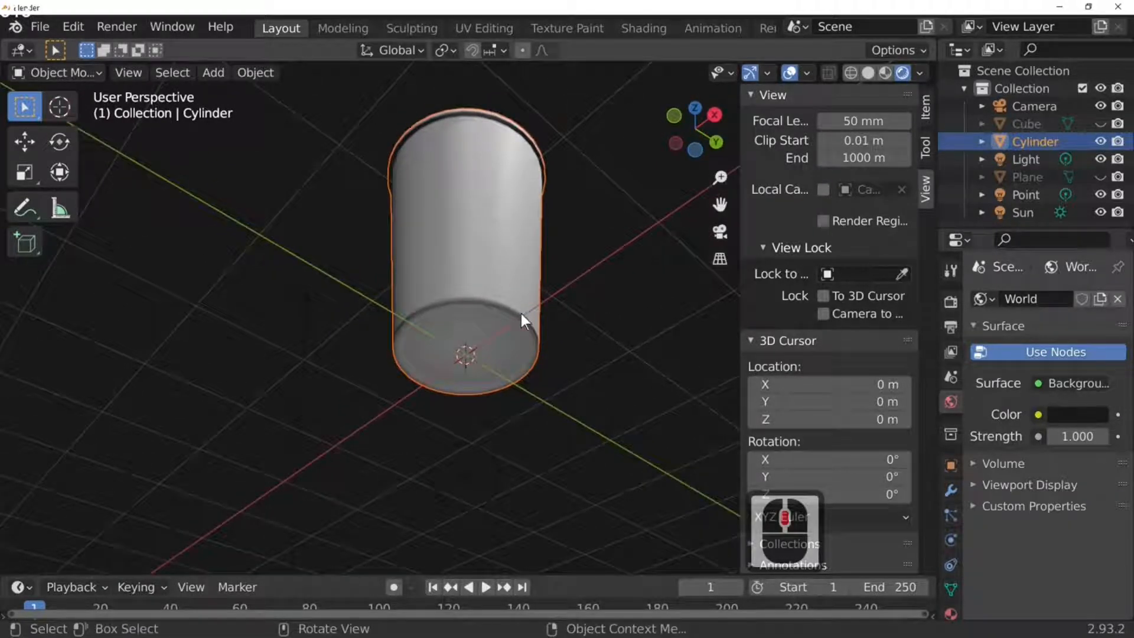
middle_drag(512, 319, 547, 322)
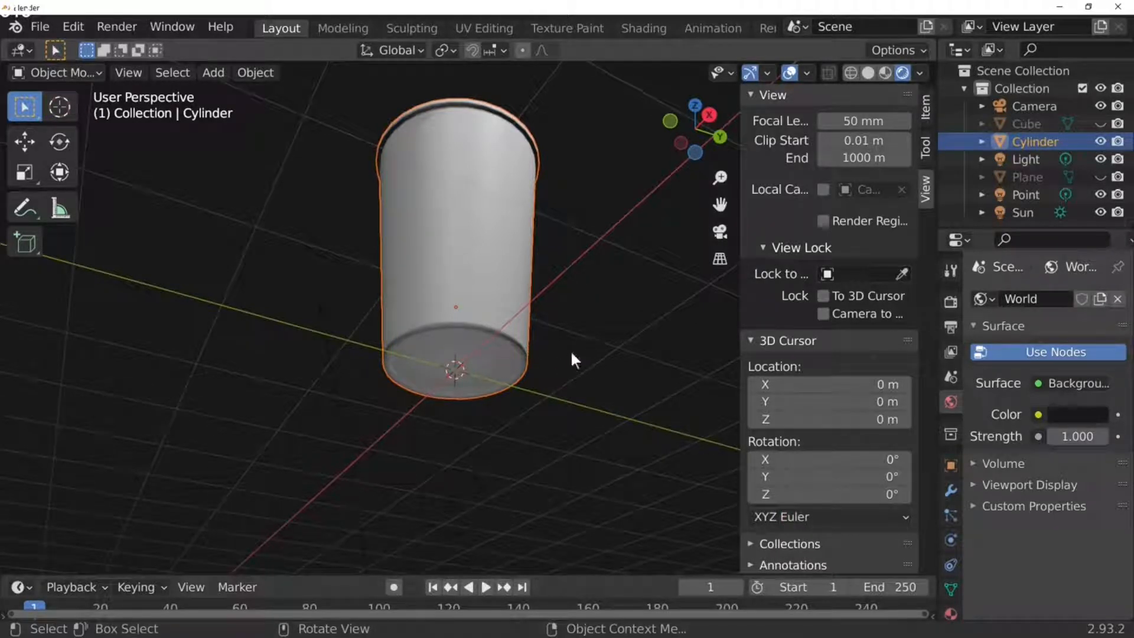
middle_drag(572, 349, 566, 459)
scroll(567, 449, down, 3)
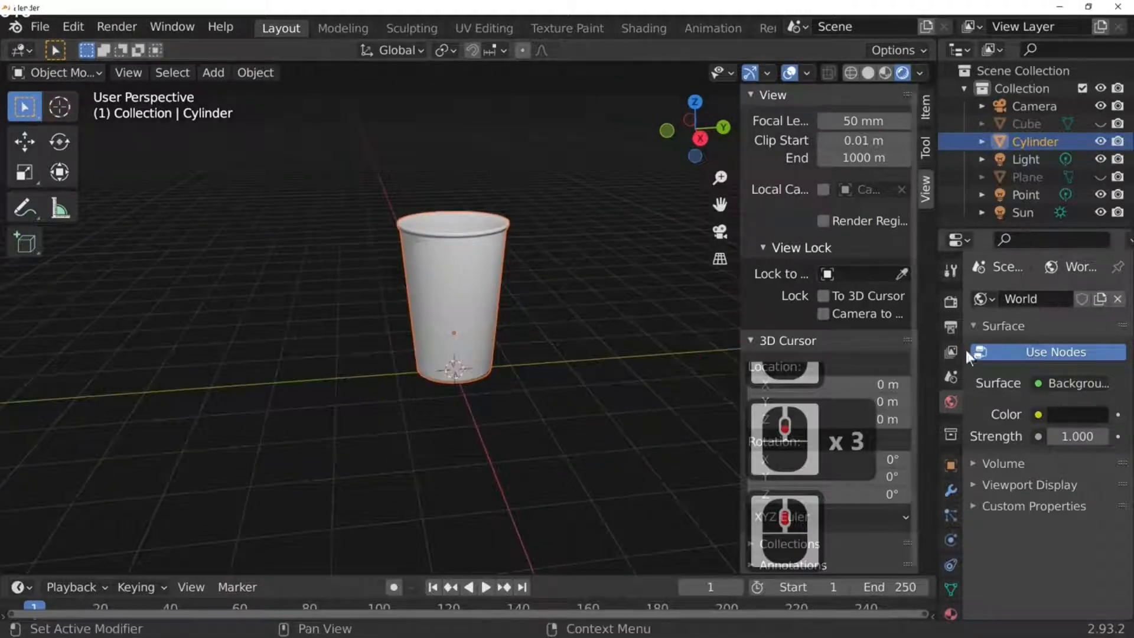
middle_drag(597, 354, 524, 389)
scroll(522, 371, up, 3)
scroll(516, 387, up, 1)
scroll(522, 382, down, 4)
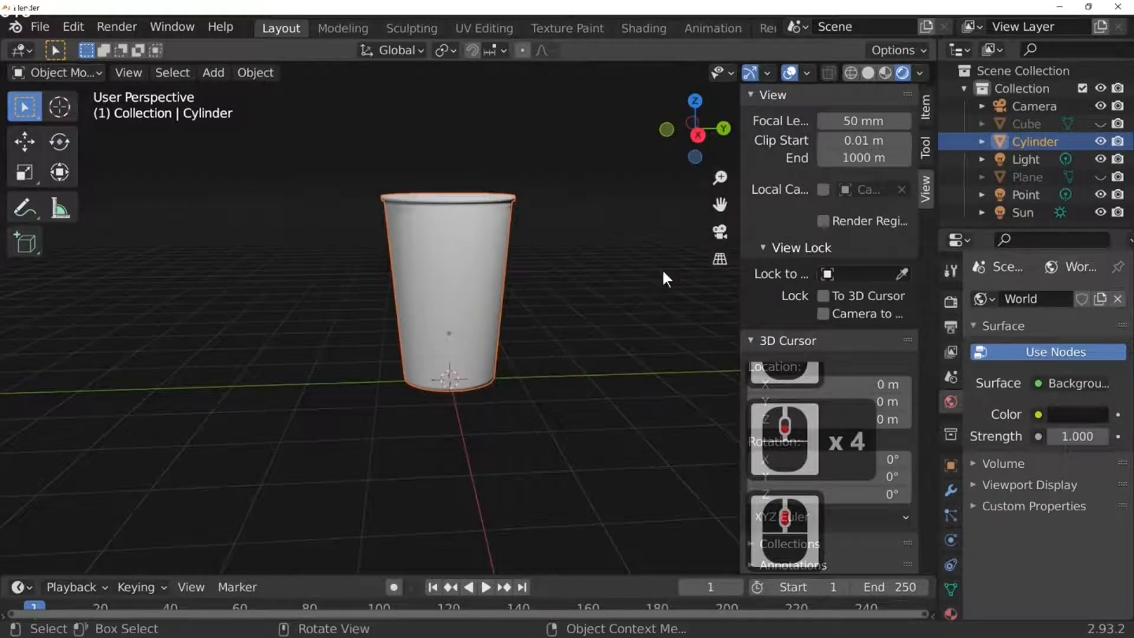
middle_drag(588, 317, 574, 352)
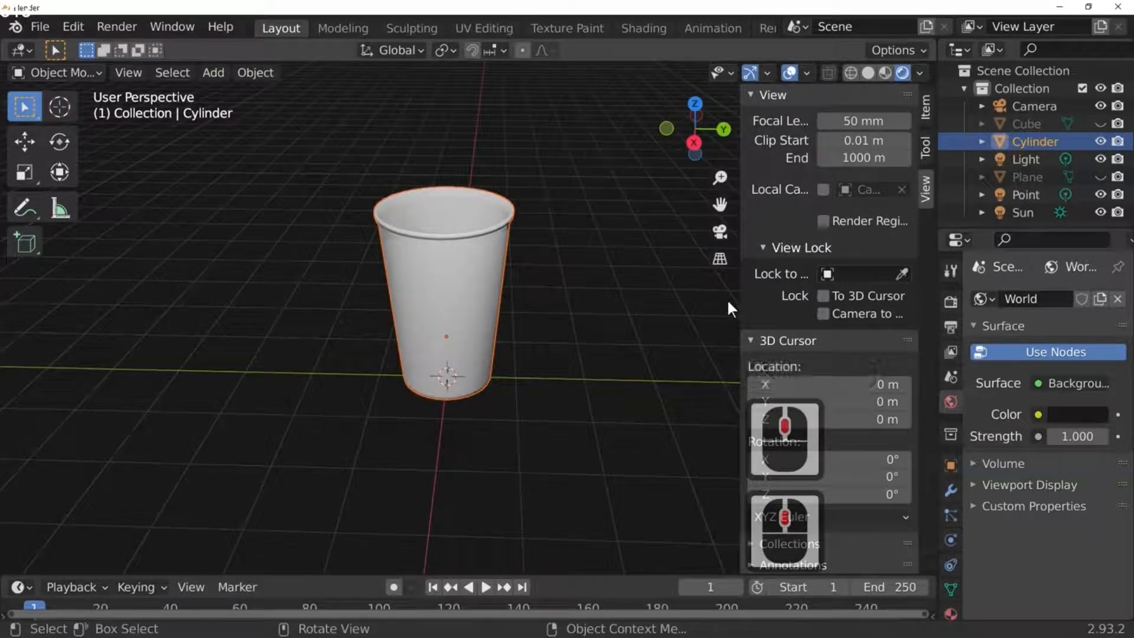
Step: Hide the viewport's sidebar and enlarge the timeline area beneath the 3D view
key(n)
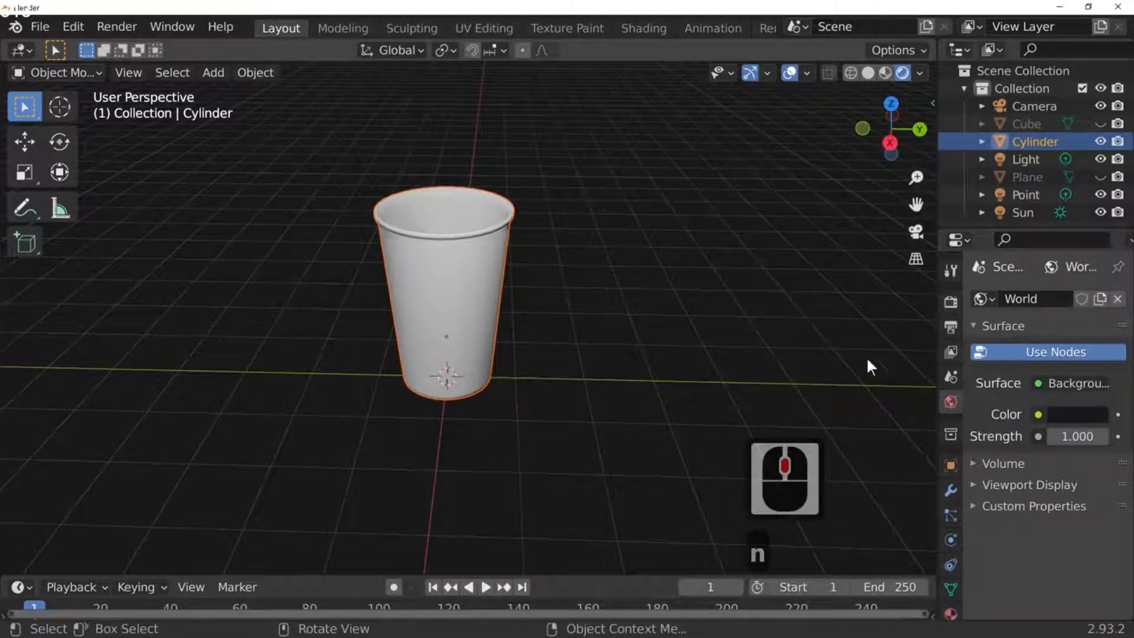
scroll(864, 358, down, 3)
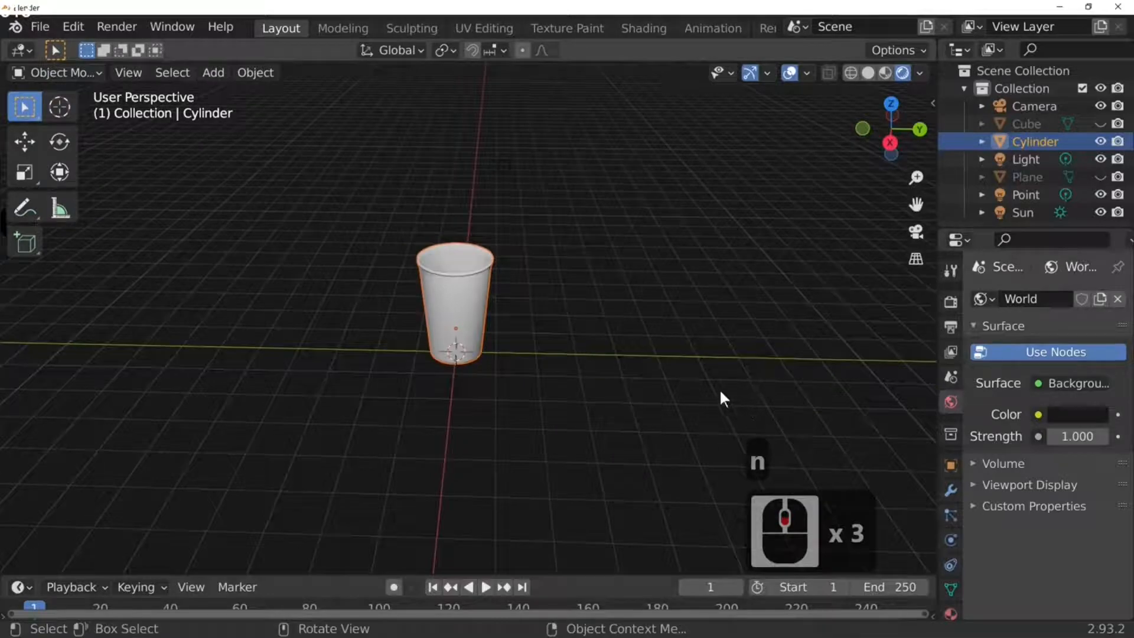
middle_drag(707, 388, 701, 316)
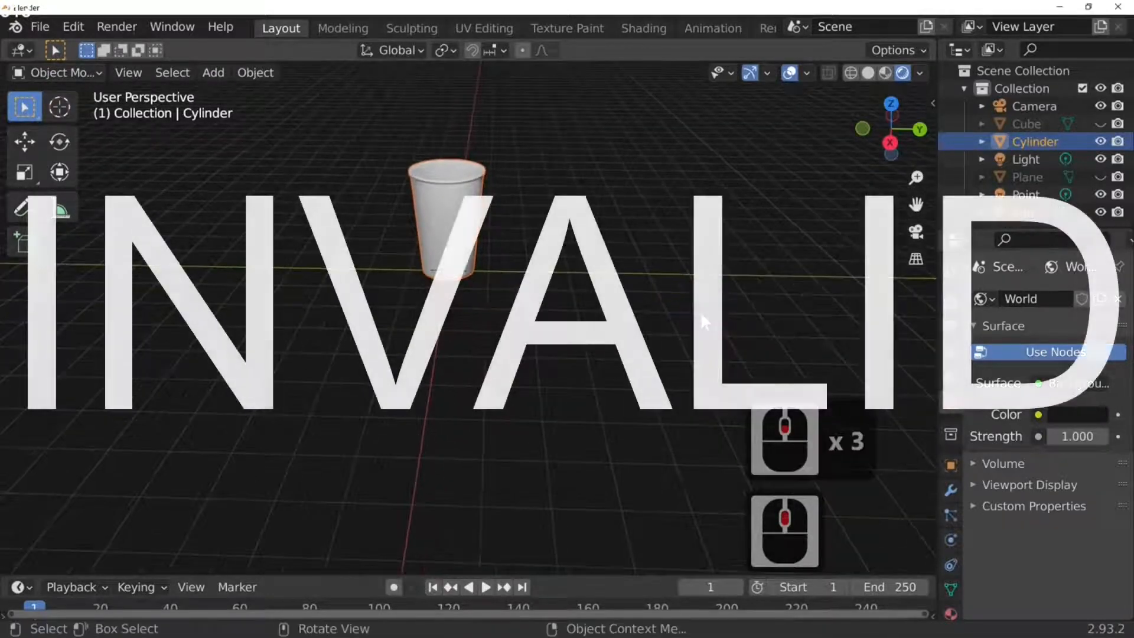
drag(569, 576, 569, 496)
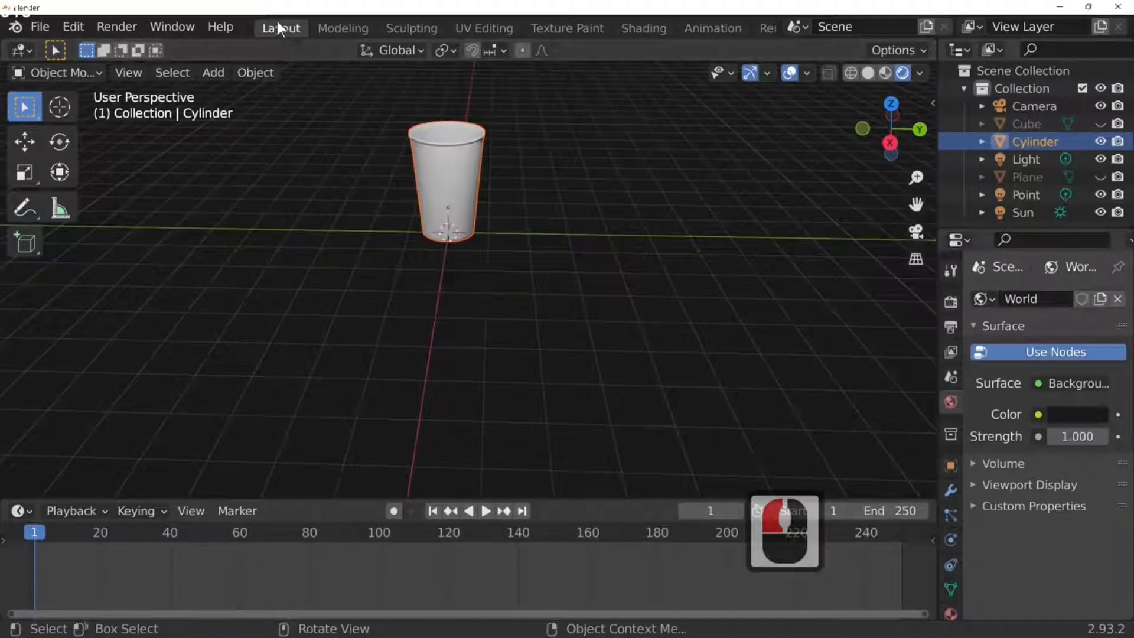
Step: Compare the Modeling workspace with the Layout workspace, viewing the cup in Object Mode, and return to Layout
click(341, 26)
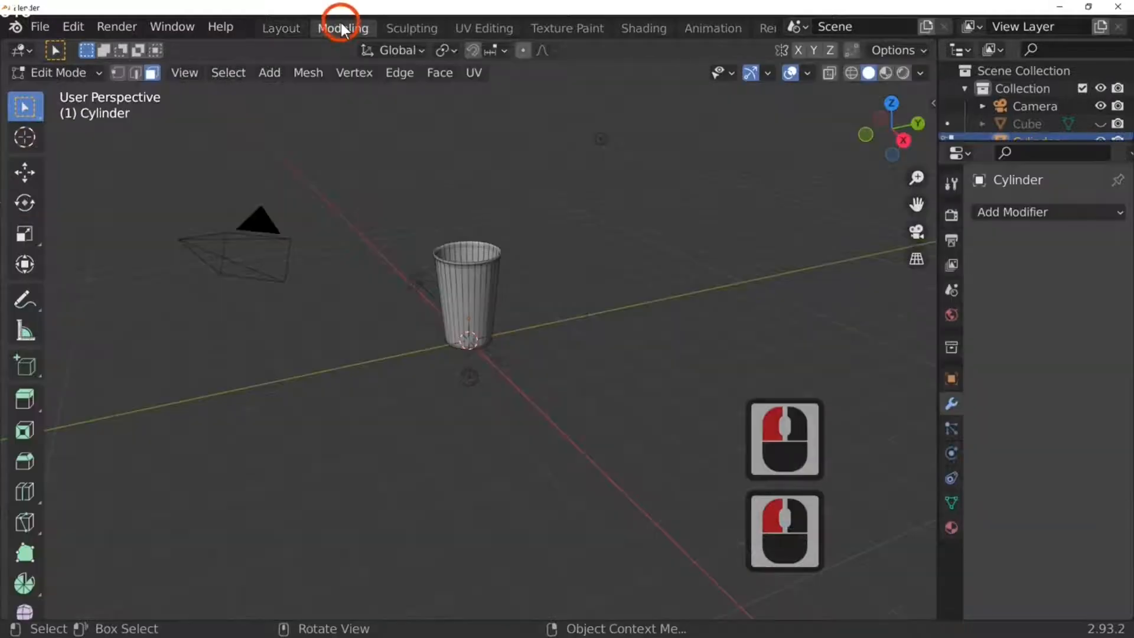
click(275, 27)
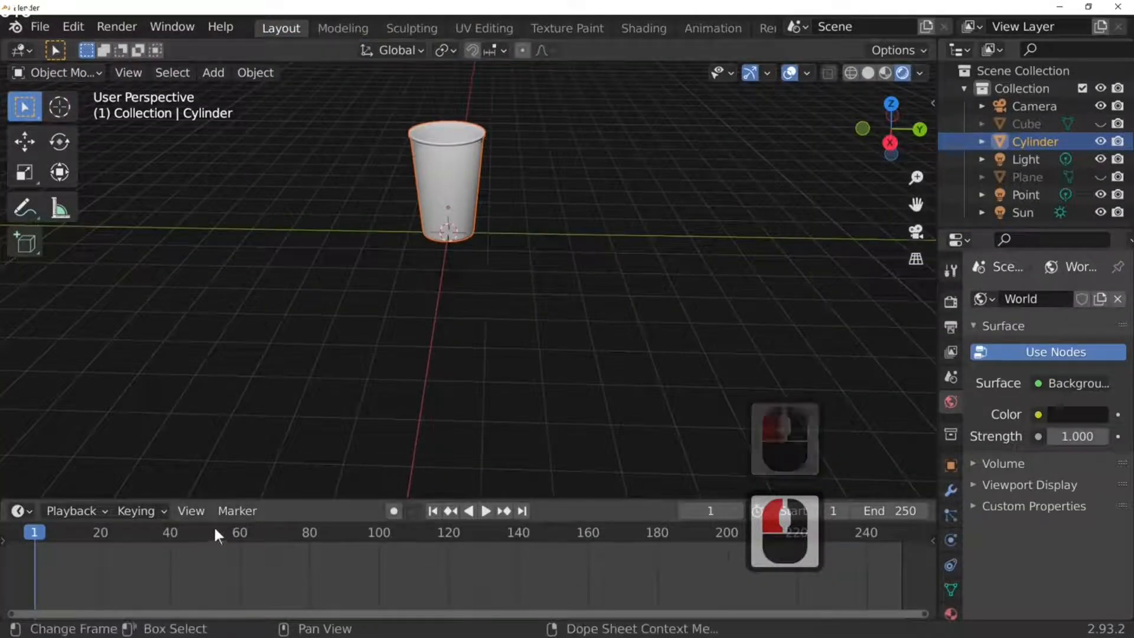
click(332, 30)
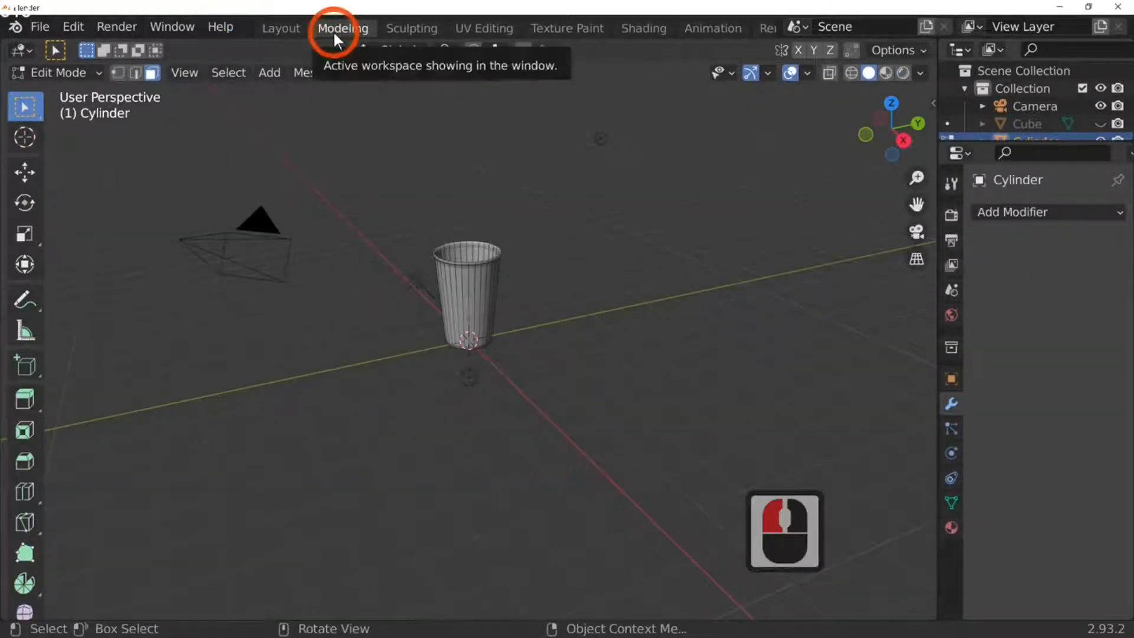
key(Caps_Lock)
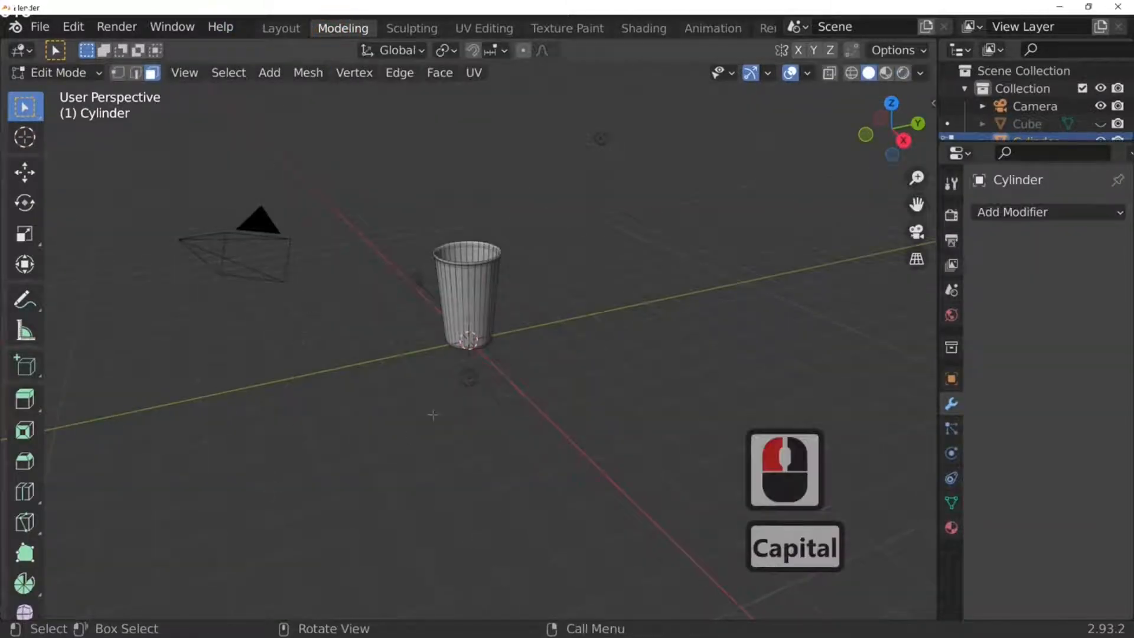
click(446, 353)
key(Tab)
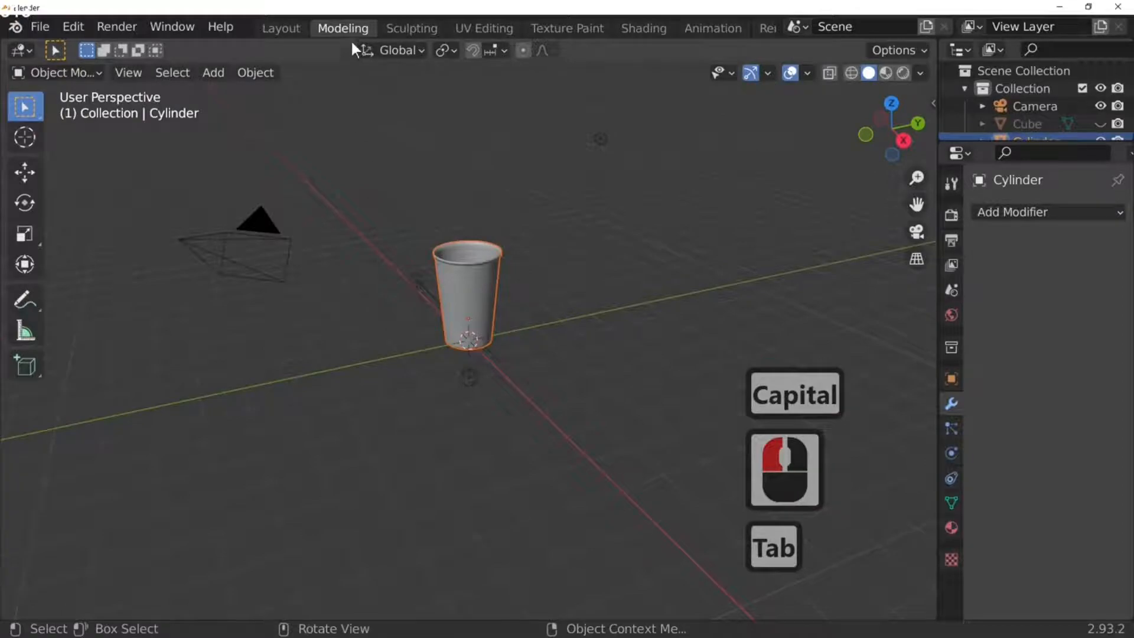
click(285, 27)
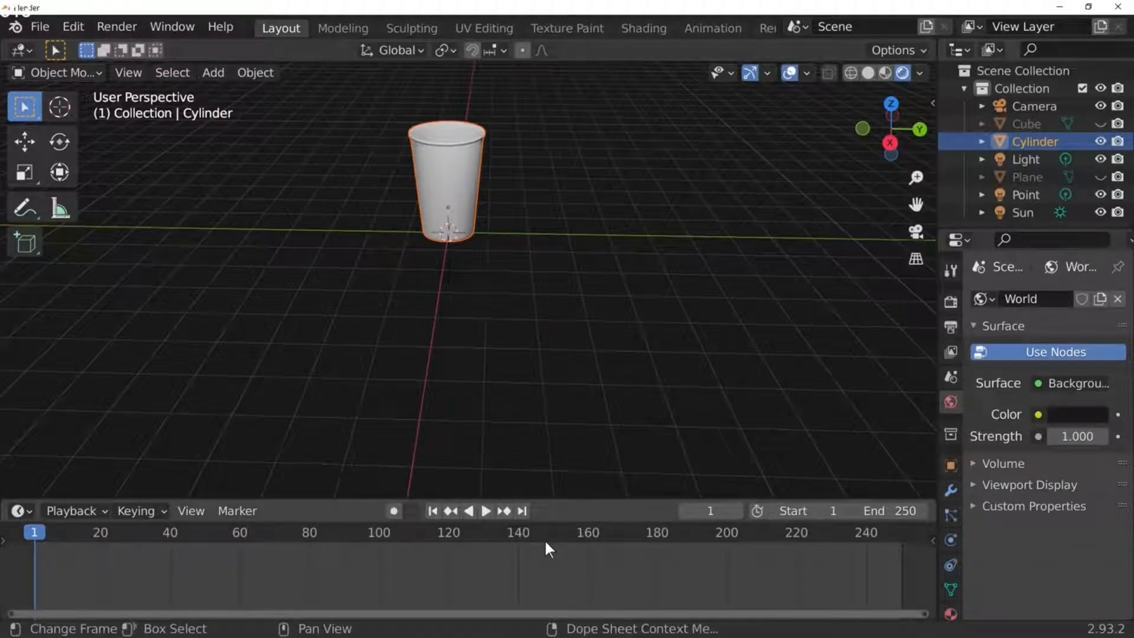
click(498, 210)
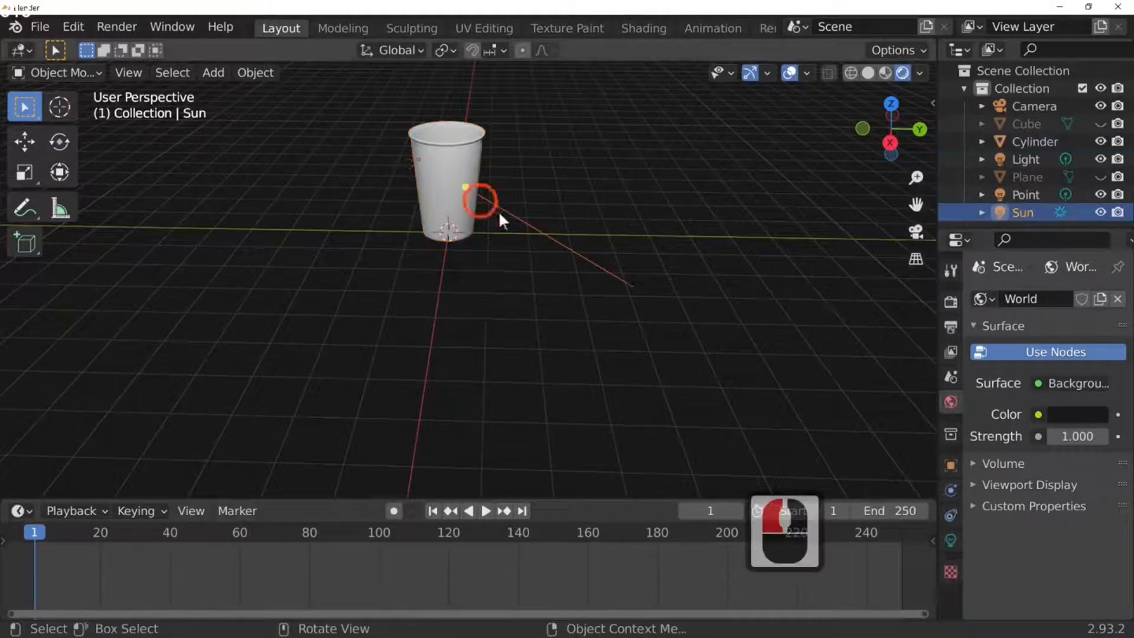
click(462, 219)
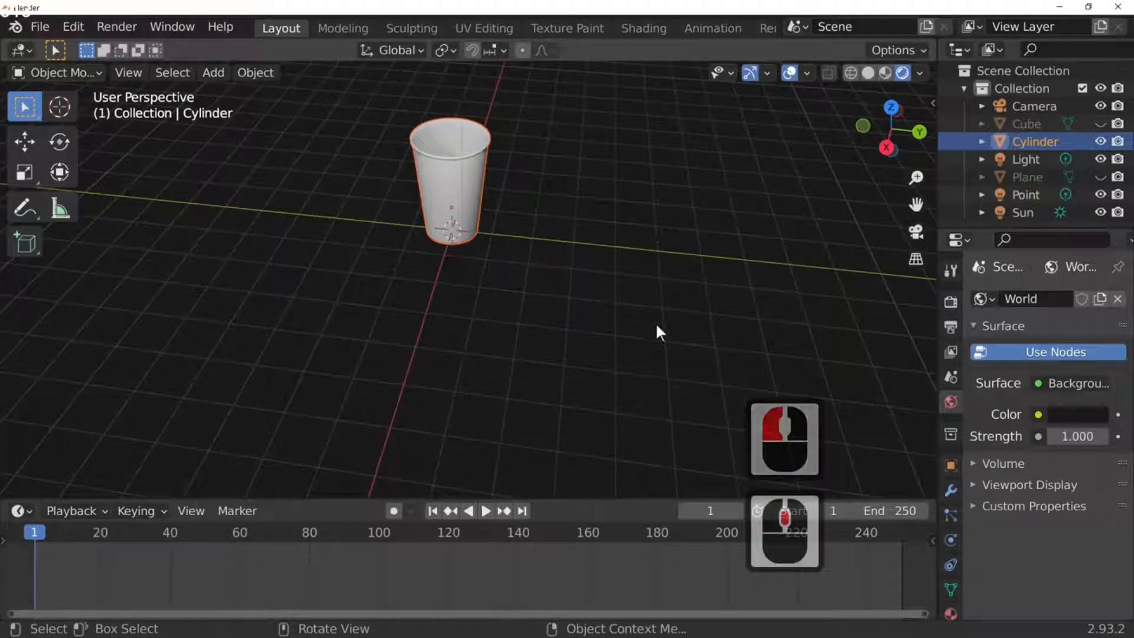
scroll(619, 267, up, 2)
scroll(618, 261, up, 1)
middle_drag(618, 261, 676, 278)
scroll(609, 215, down, 4)
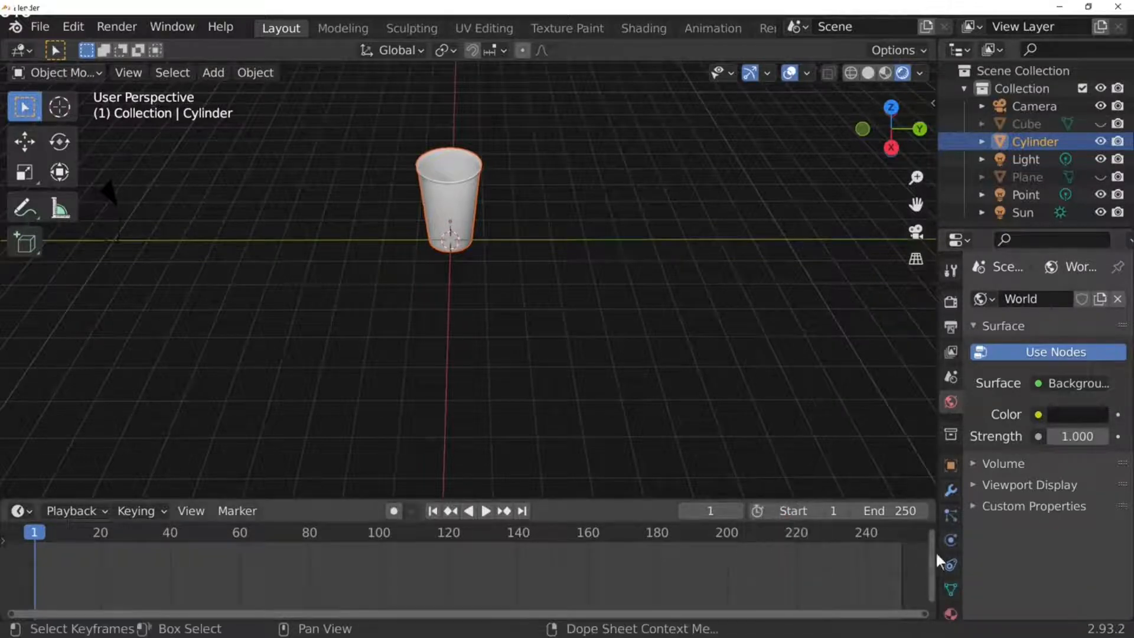
Step: Unhide the hidden cube and ground plane, and select only the cup
click(456, 189)
click(500, 218)
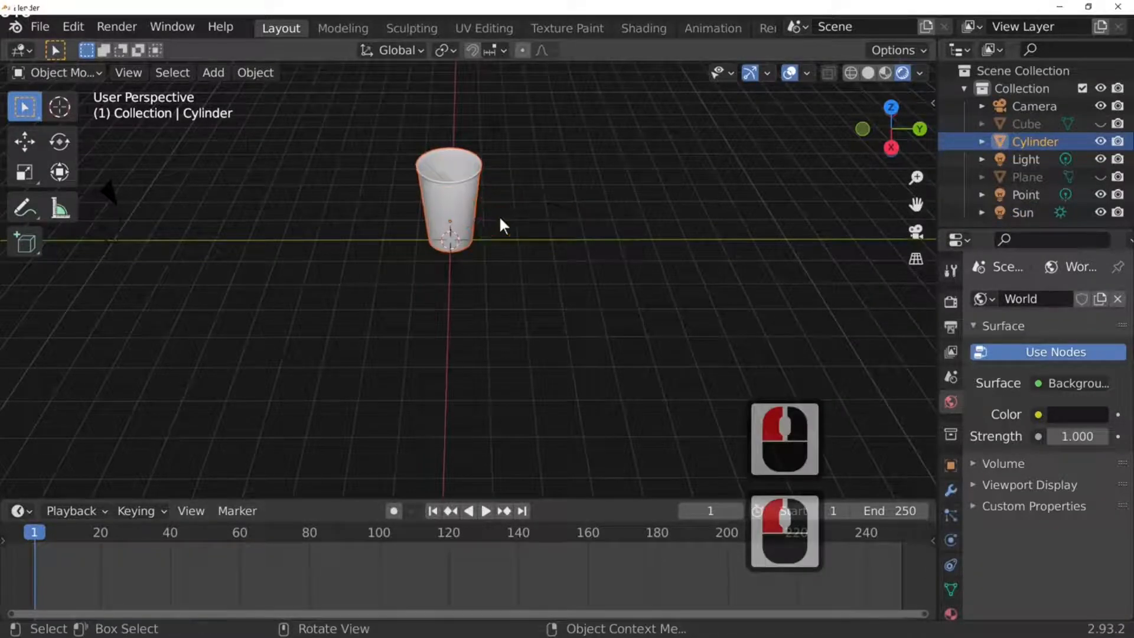
key(alt+h)
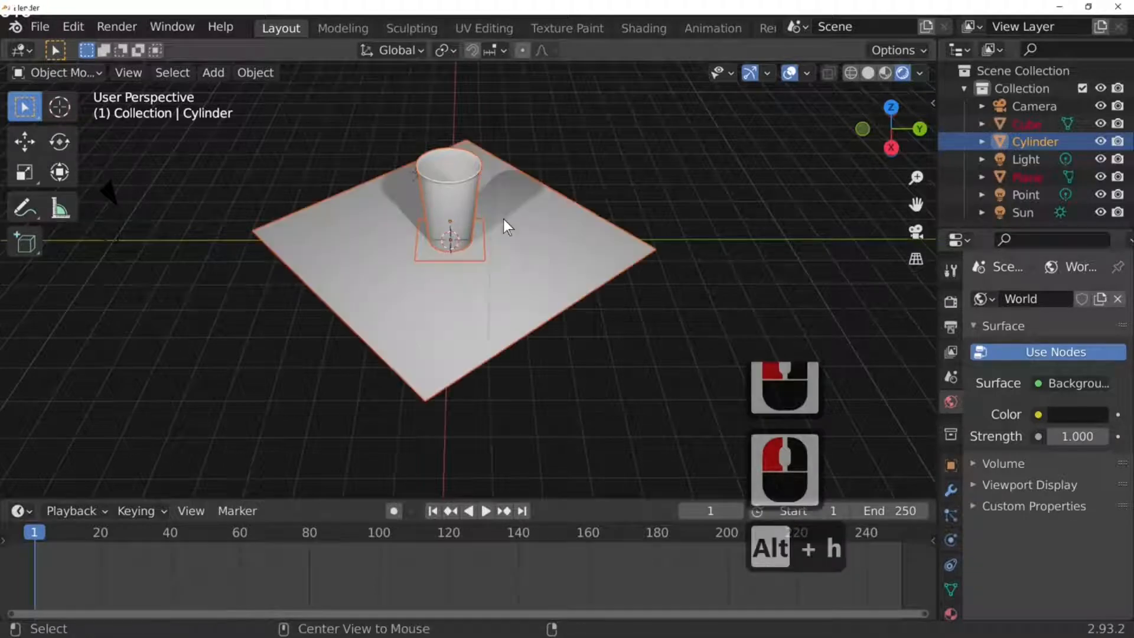
middle_drag(550, 230, 593, 193)
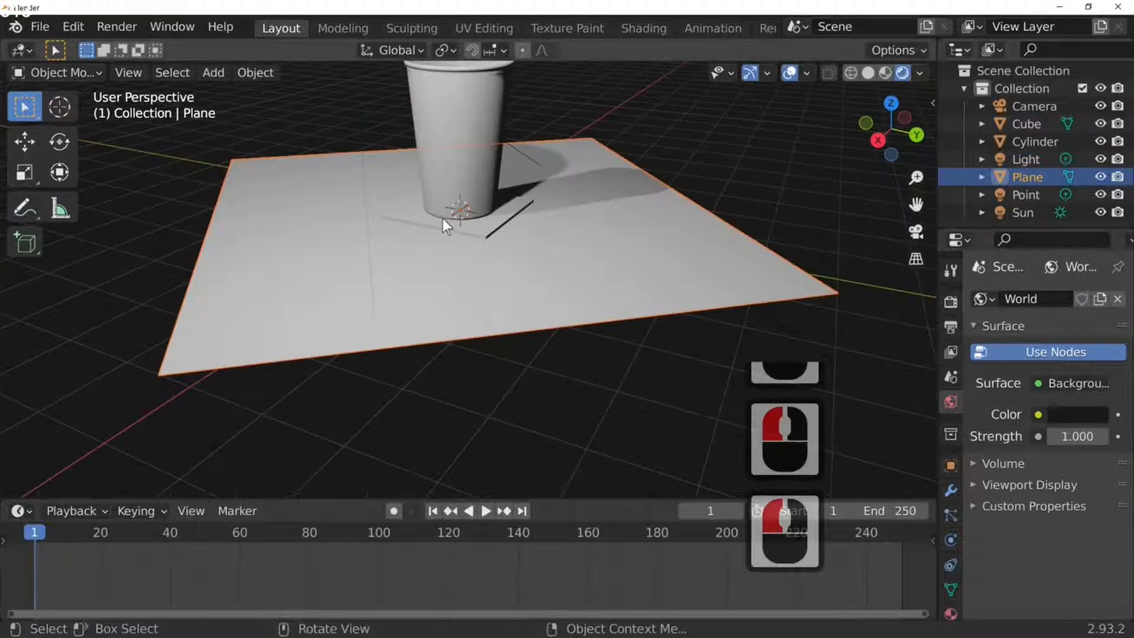
click(465, 165)
scroll(632, 236, down, 1)
scroll(632, 236, down, 4)
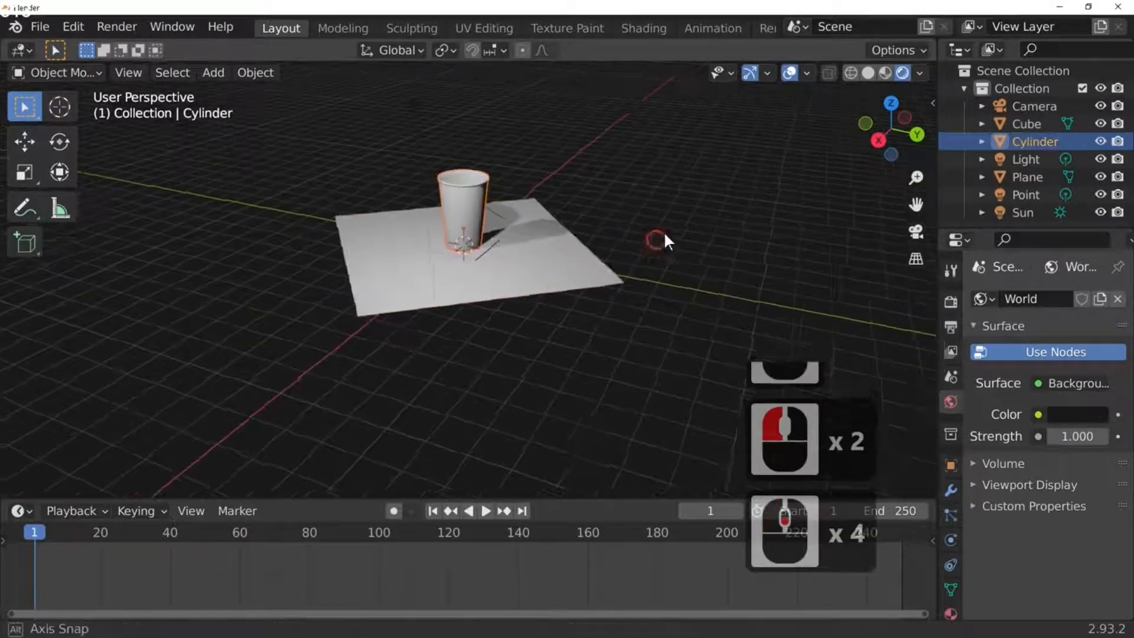
Step: Create a new material for the cup and set its surface shader to Glass BSDF
middle_drag(663, 232, 705, 215)
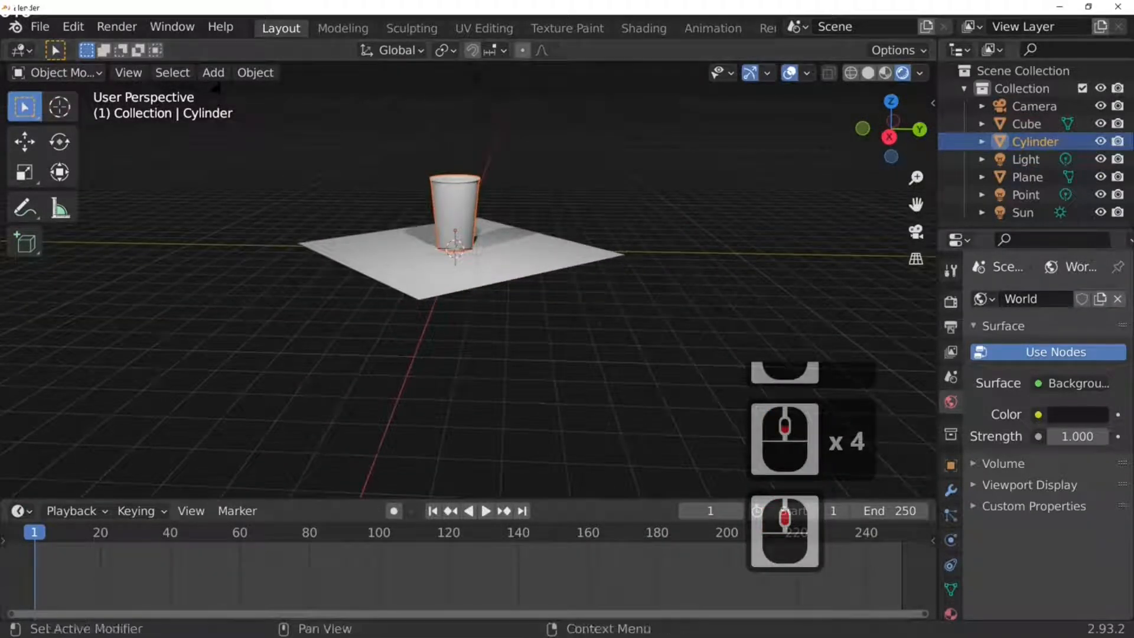
scroll(952, 596, down, 4)
click(951, 568)
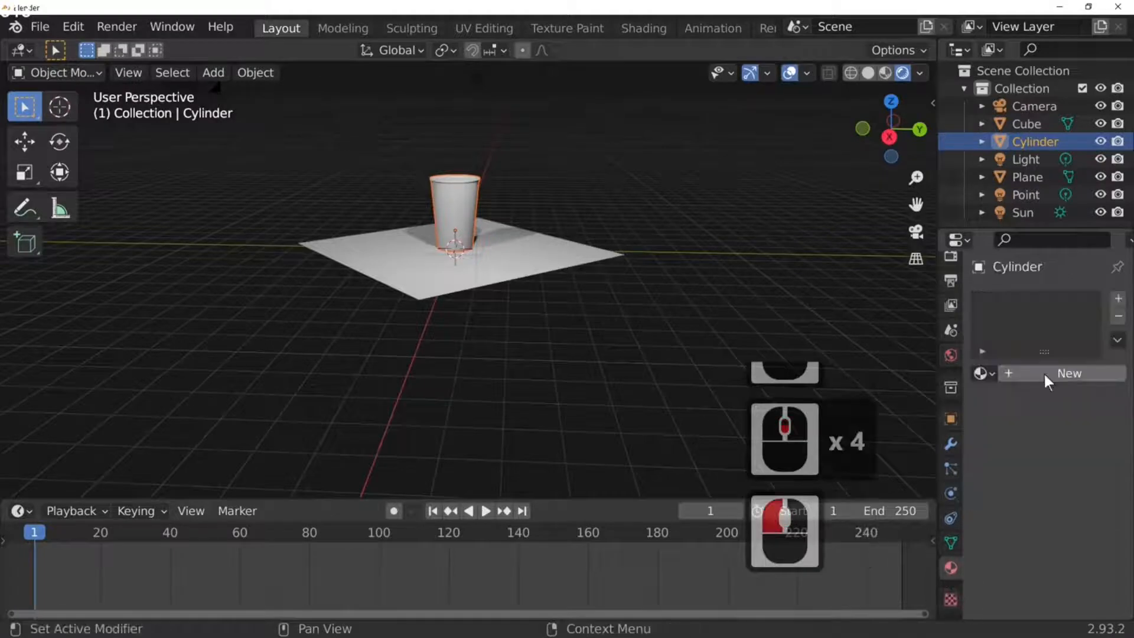
click(1045, 373)
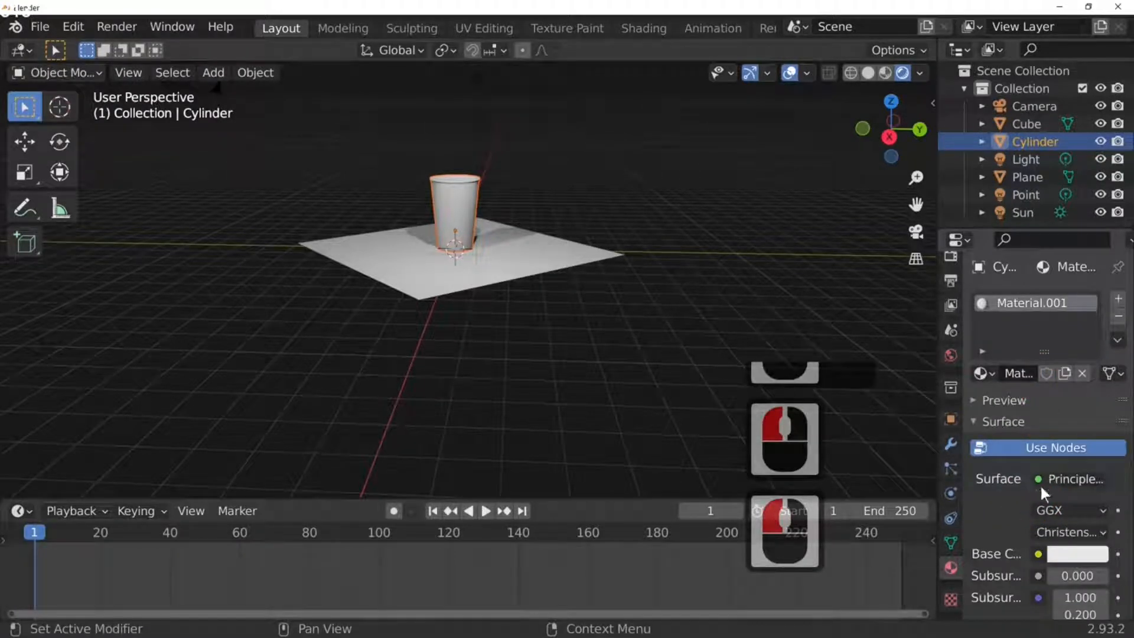
click(1047, 479)
click(868, 145)
Step: Select the flat cube under the cup and set its base color to dark brown, with hue 0.040 and saturation 0.996
scroll(420, 277, up, 4)
middle_drag(420, 278, 477, 261)
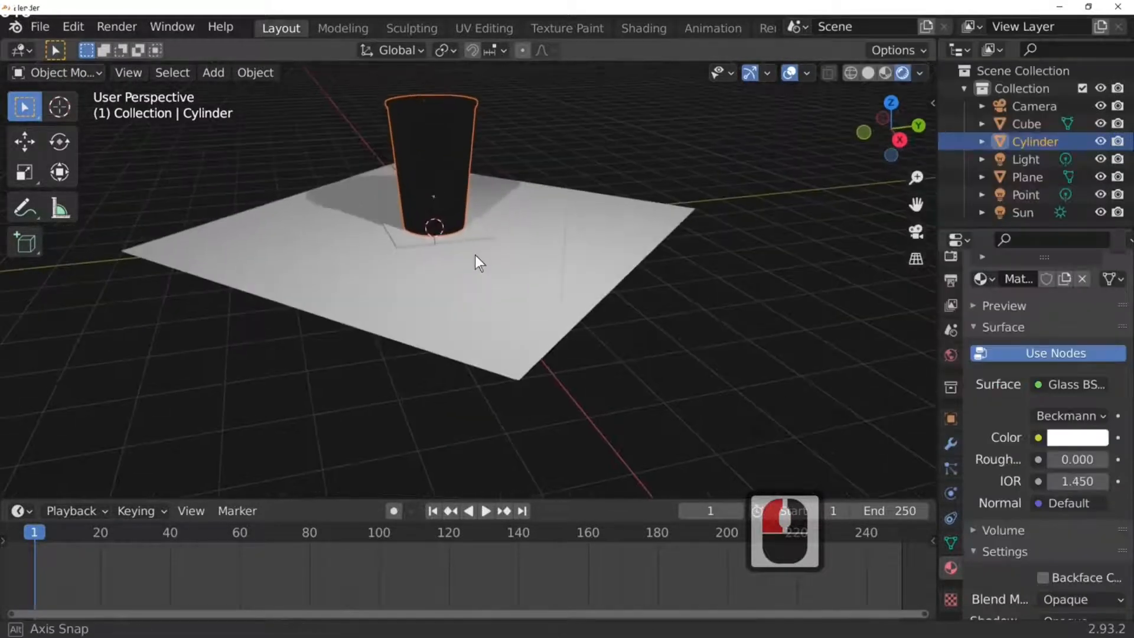
click(482, 230)
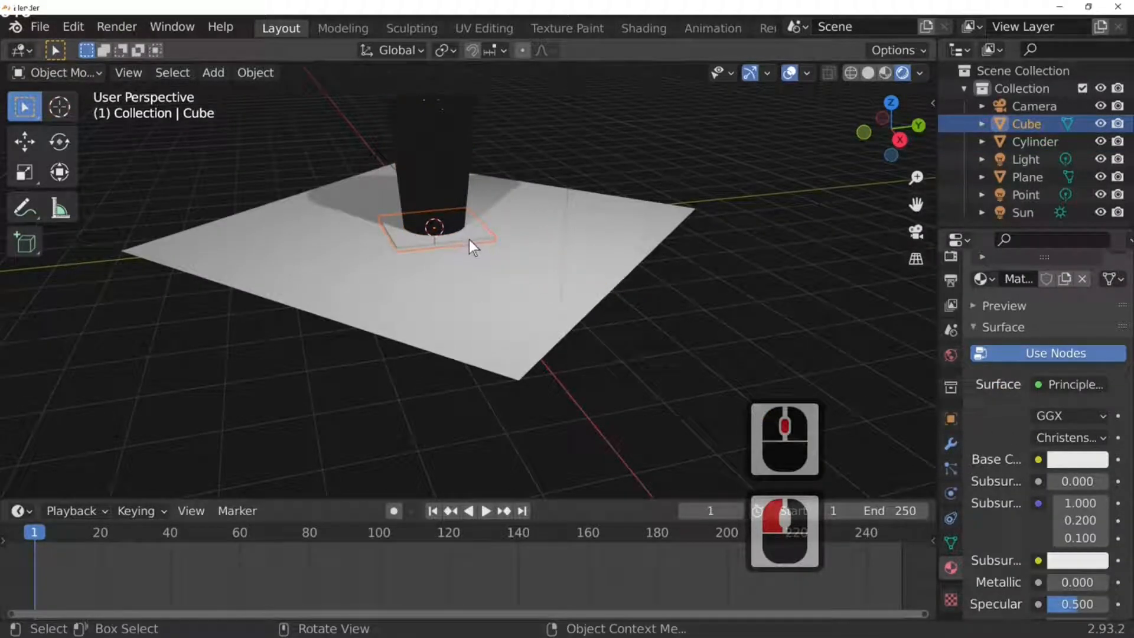
scroll(1079, 320, down, 6)
click(1079, 319)
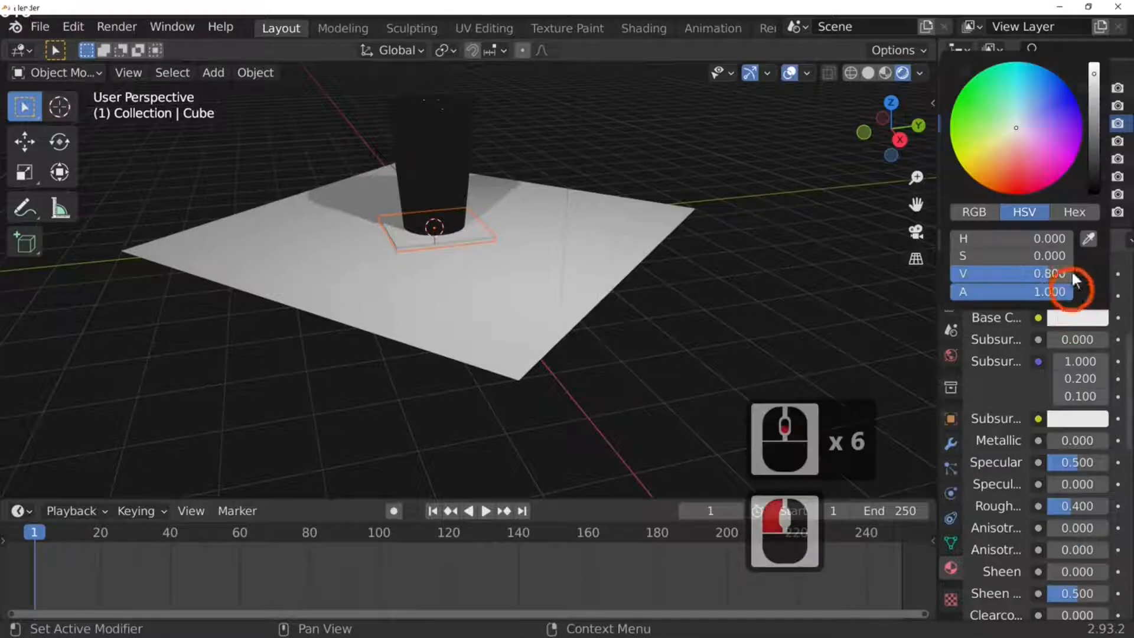
click(984, 181)
click(1095, 162)
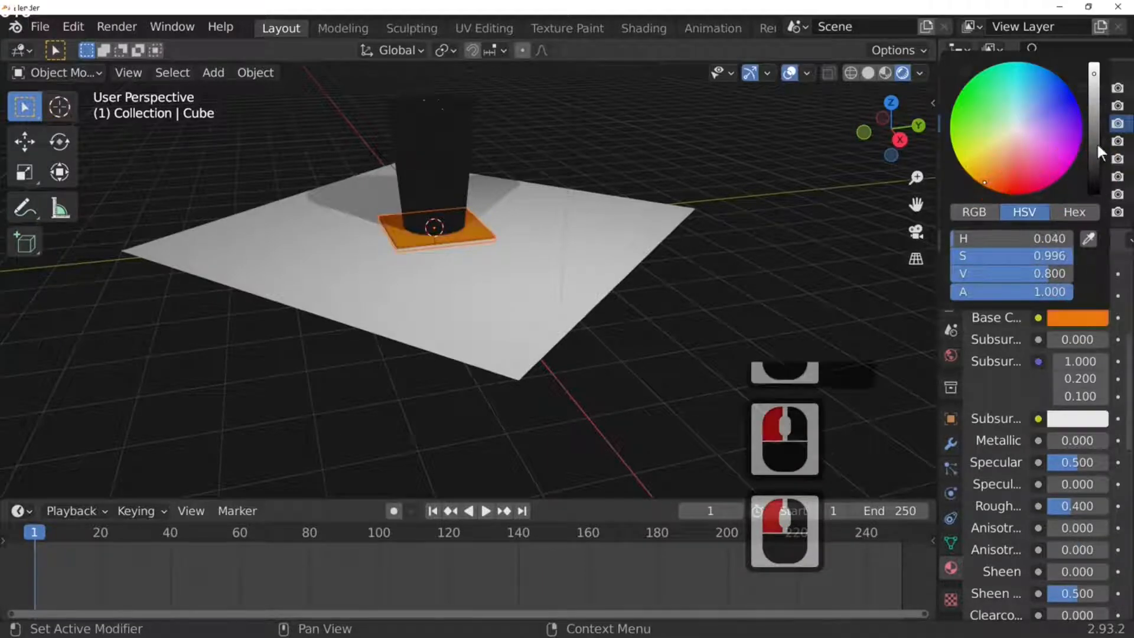
middle_drag(697, 278, 638, 285)
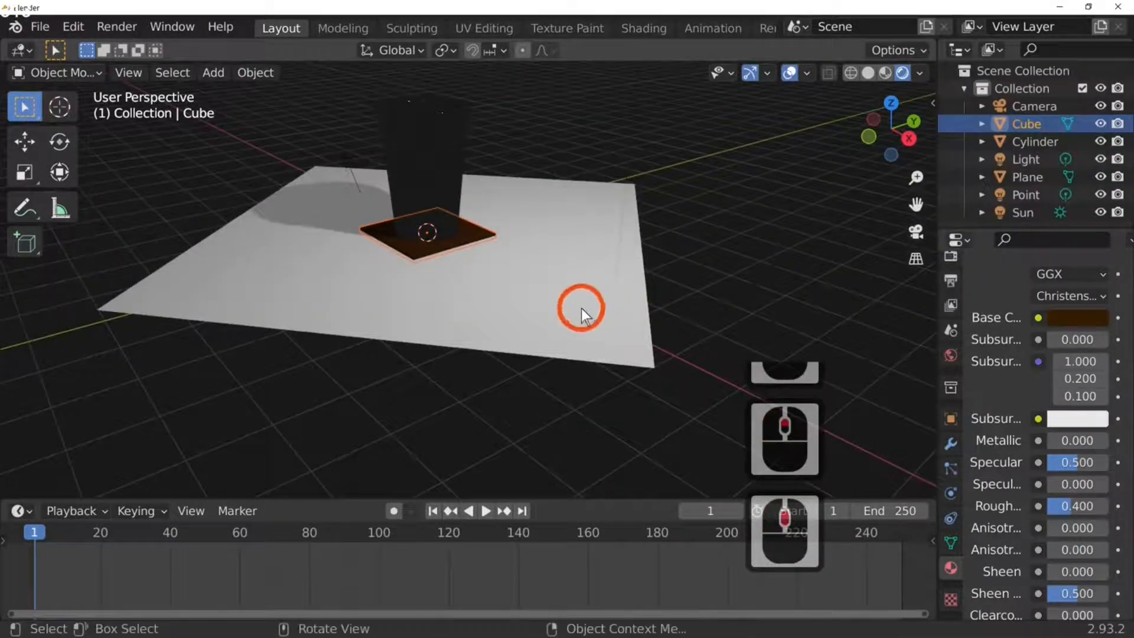
Step: Select the cup and review its glass material settings
middle_drag(582, 309, 602, 296)
key(KP_0)
click(558, 288)
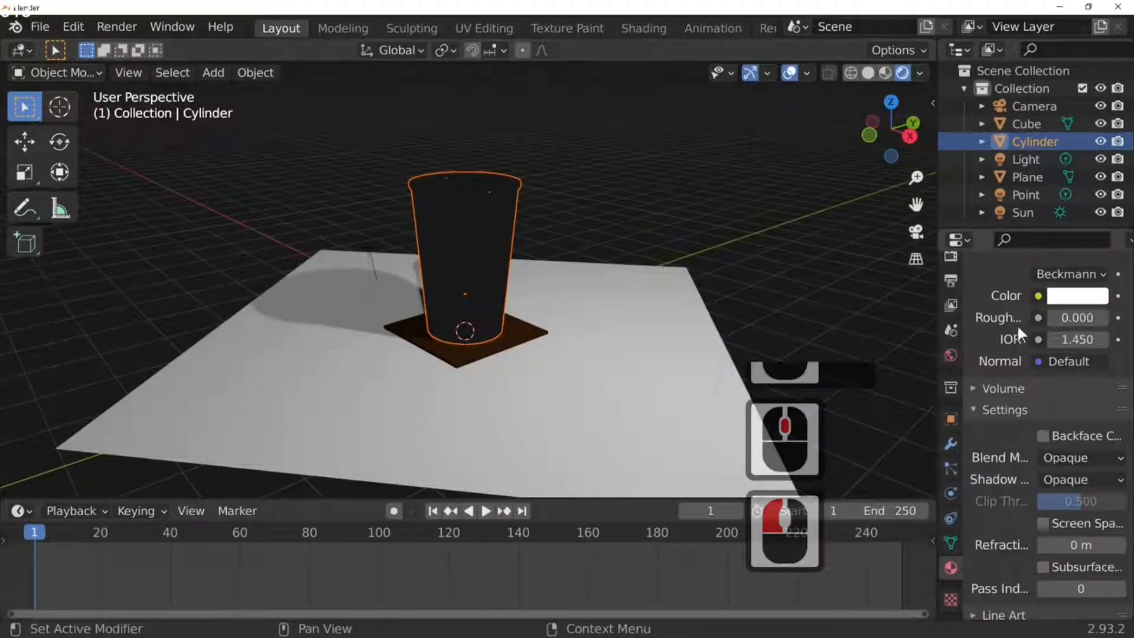
scroll(1009, 325, up, 3)
scroll(998, 326, up, 12)
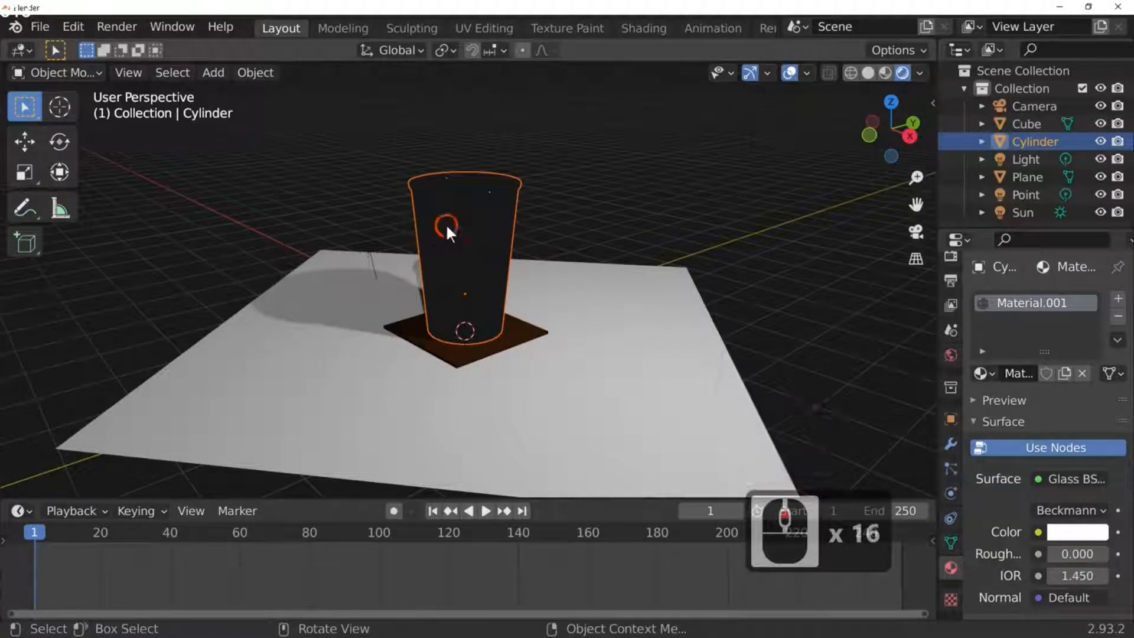
click(532, 260)
scroll(954, 304, up, 7)
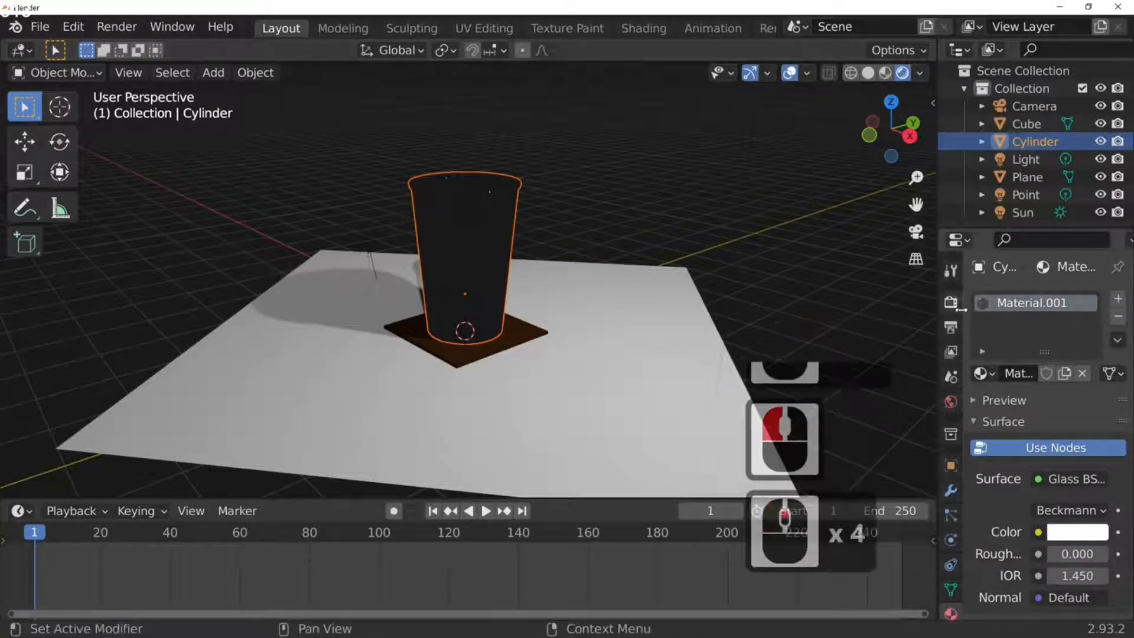
Step: Enable Ambient Occlusion, Bloom, and Screen Space Reflections with Refraction in the Eevee render settings
click(950, 301)
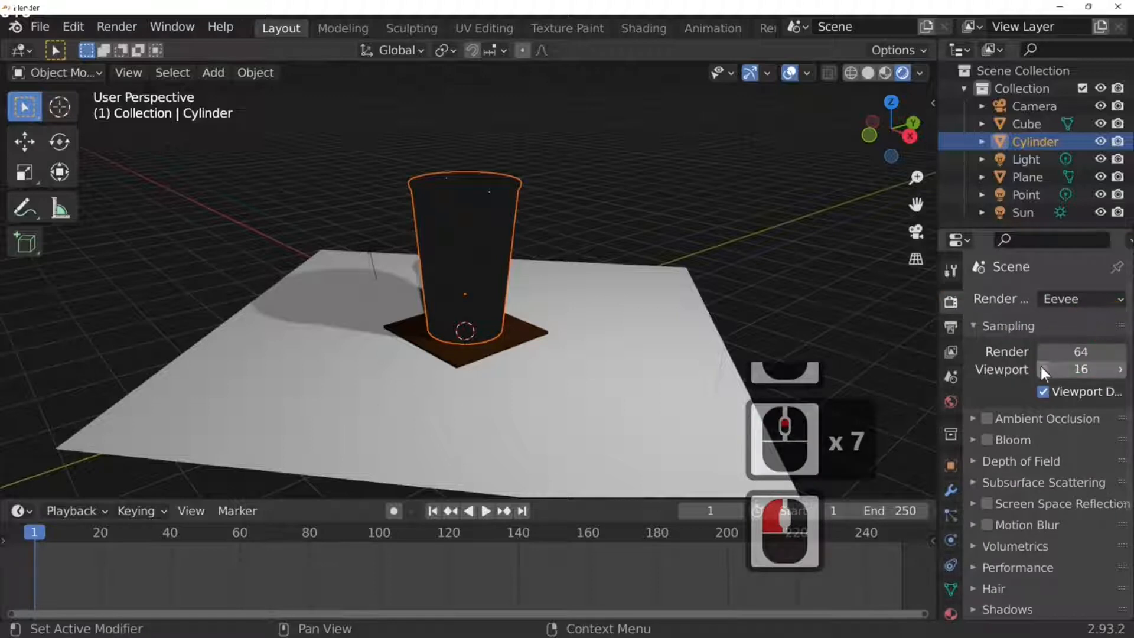
click(987, 420)
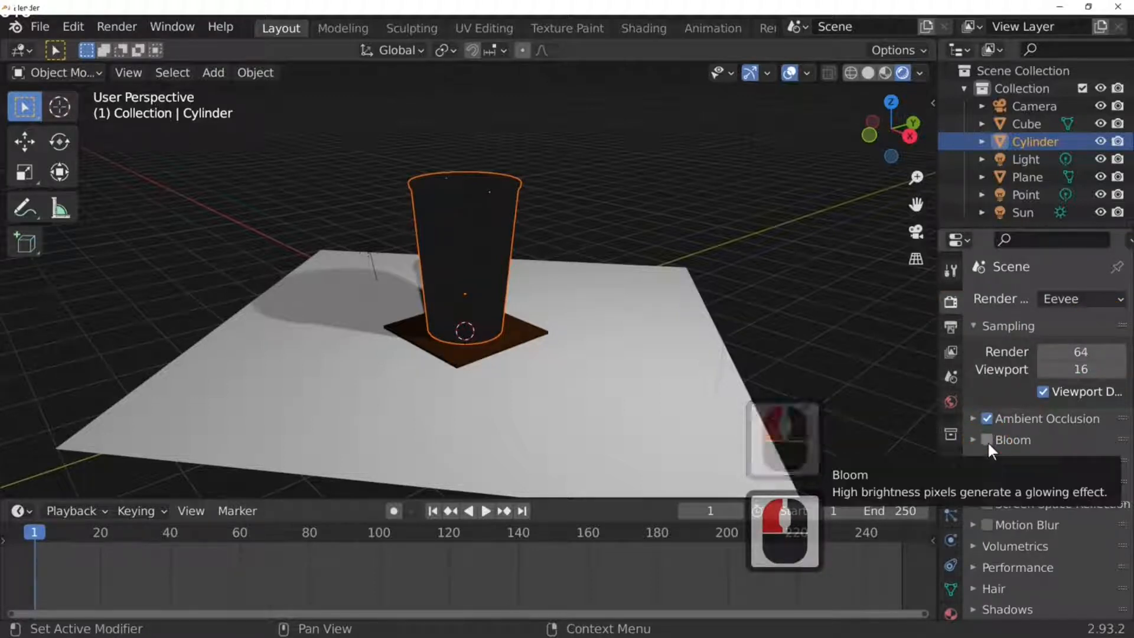
click(987, 441)
scroll(990, 439, down, 3)
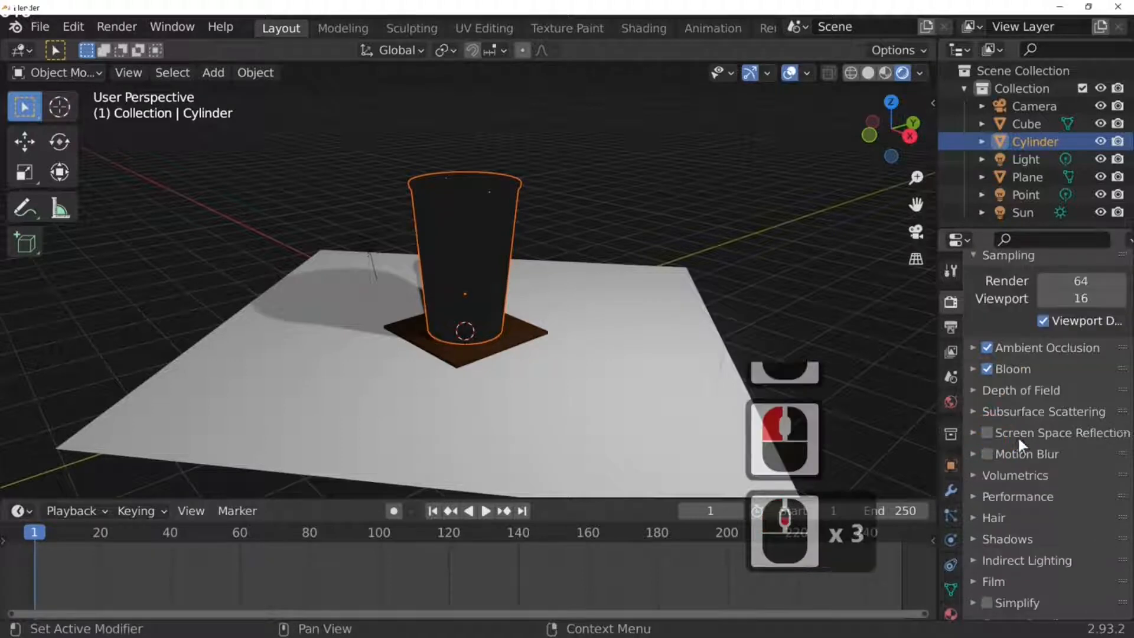
click(995, 433)
click(987, 433)
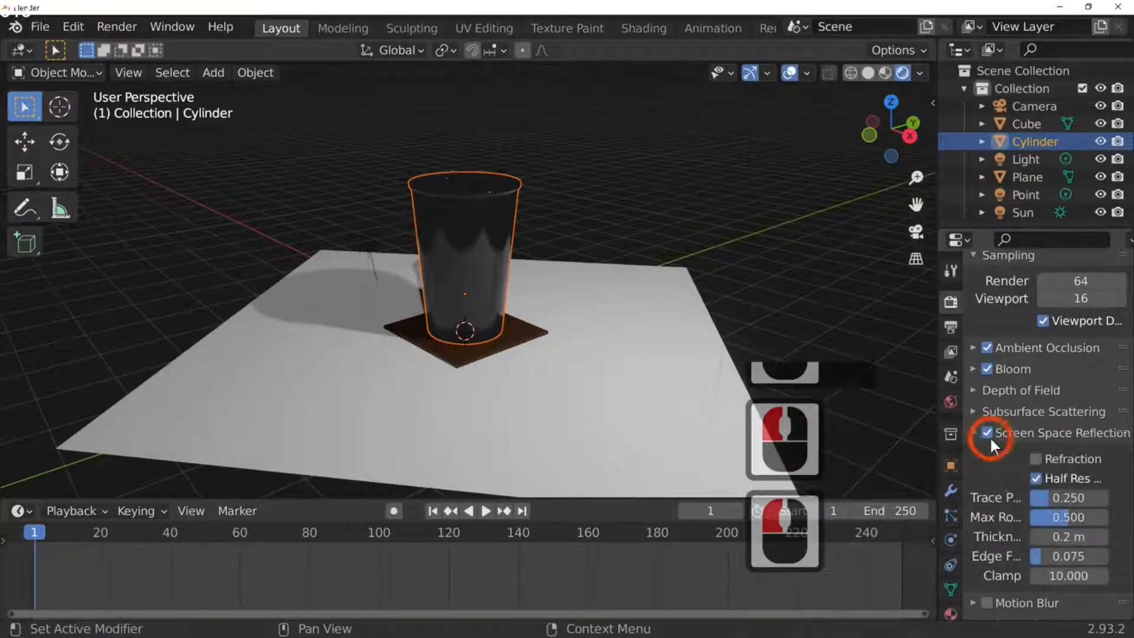
click(1035, 459)
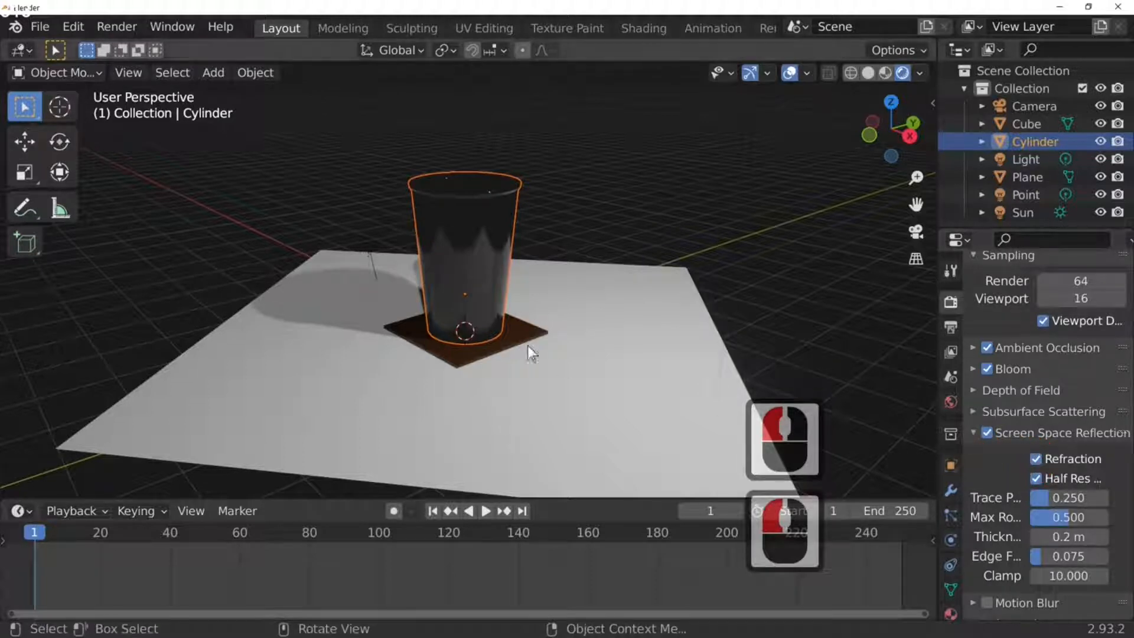
Step: Set the cup's glass material to Alpha Blend blend mode and Alpha Clip shadow mode
scroll(1008, 476, down, 10)
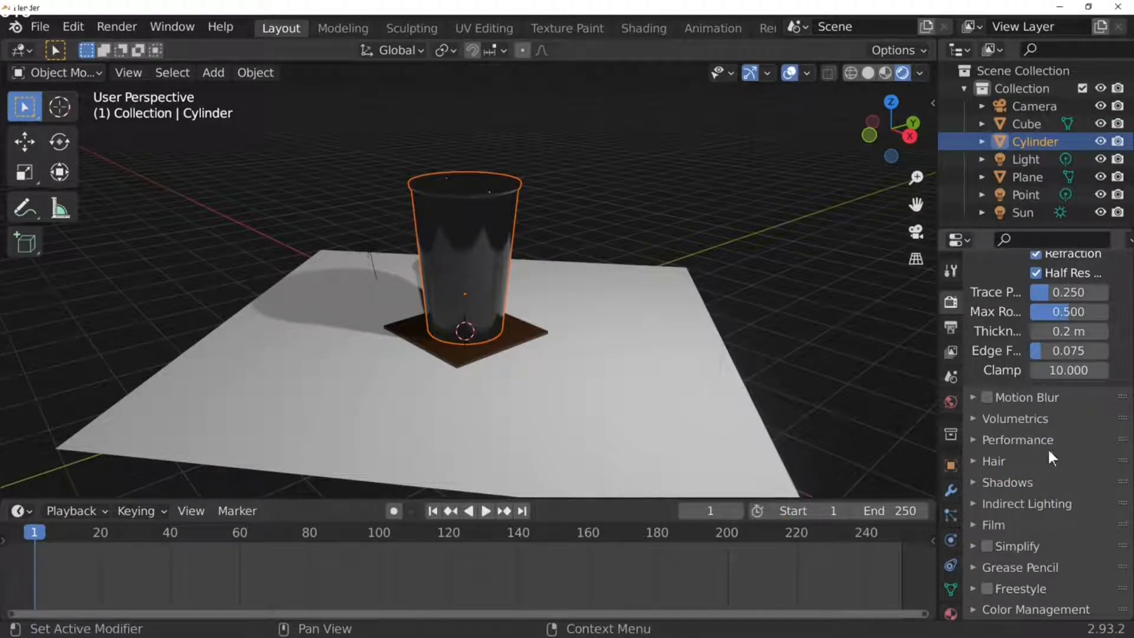
click(951, 612)
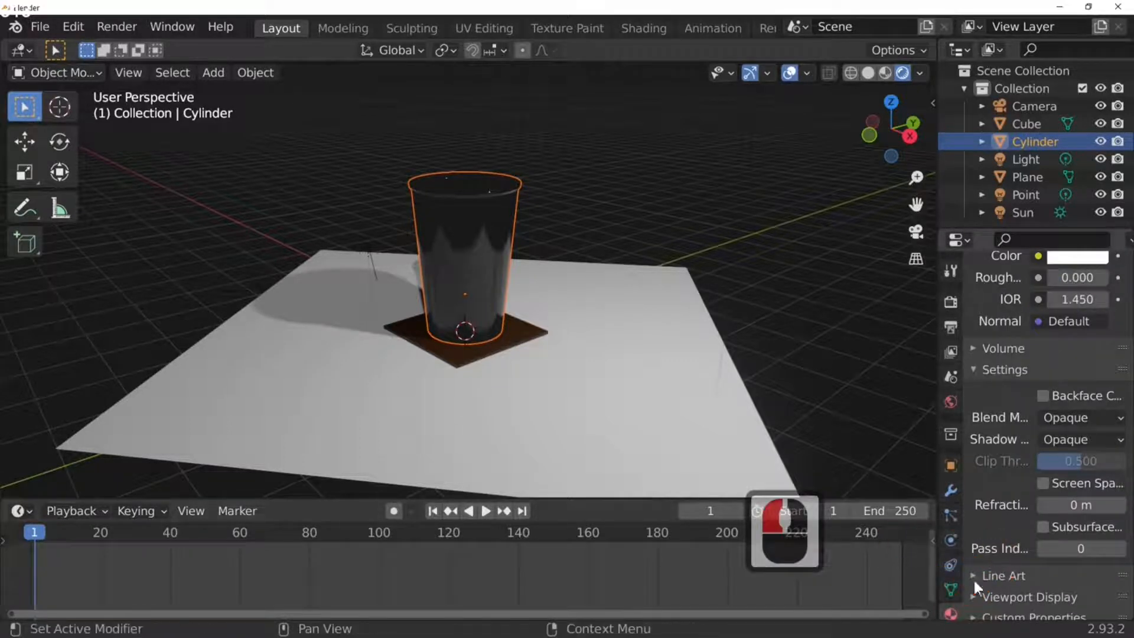
scroll(973, 578, down, 4)
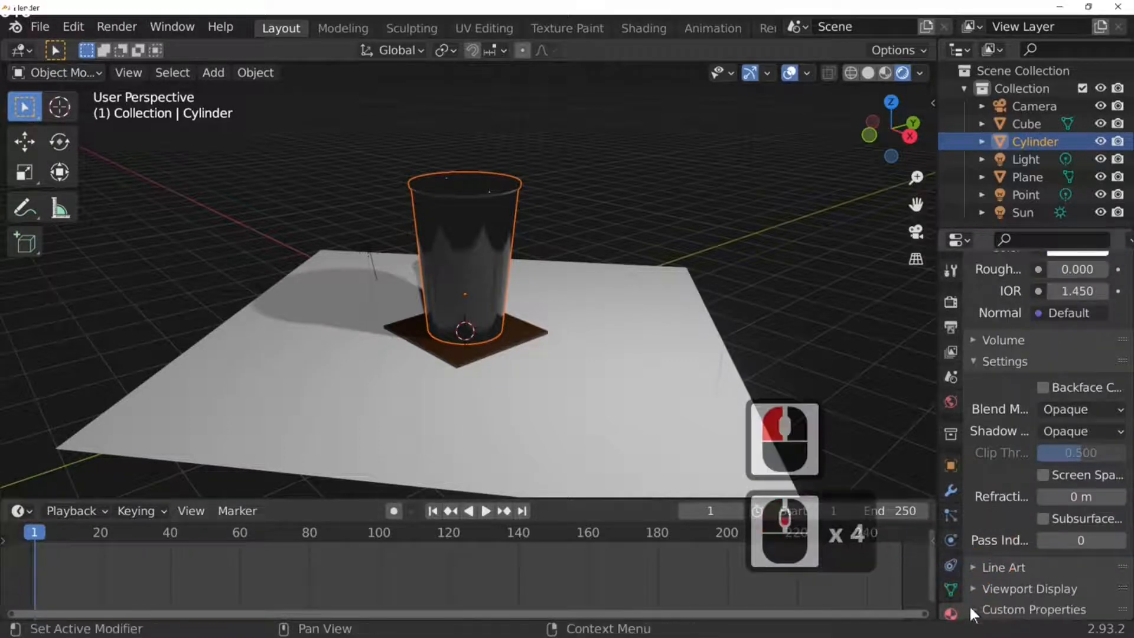
click(1090, 409)
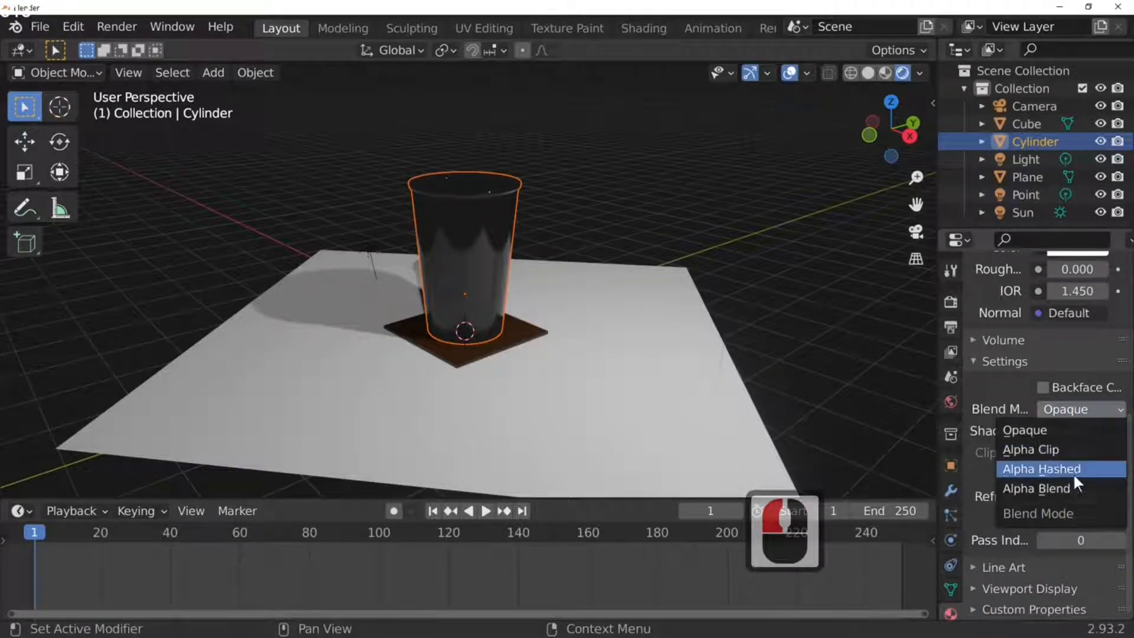
click(1058, 485)
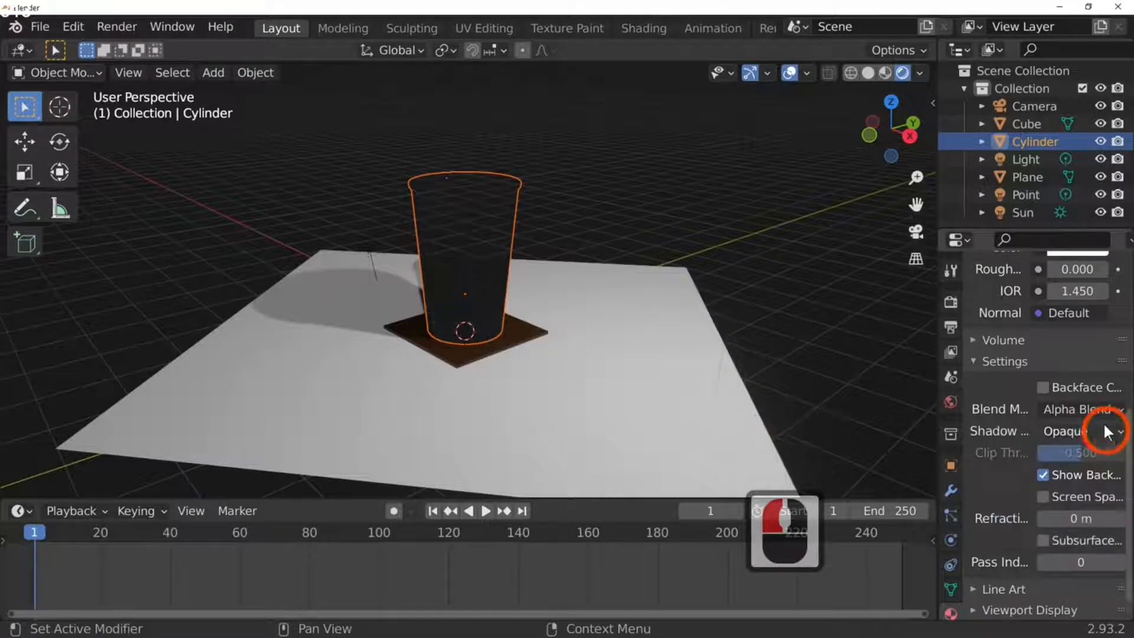
click(1091, 430)
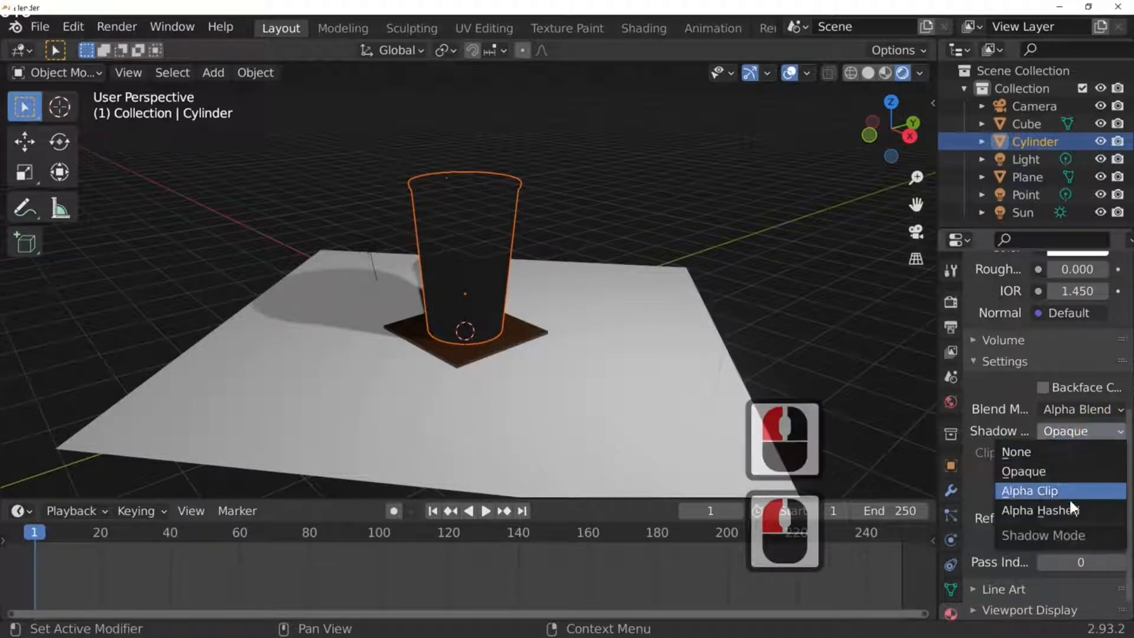
click(1030, 491)
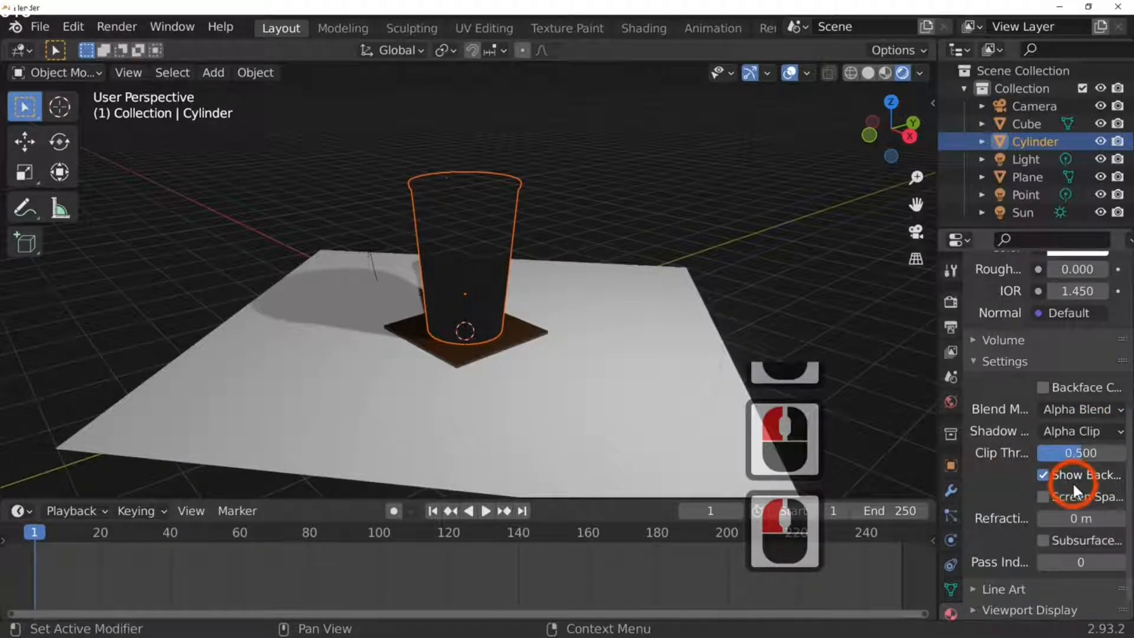
Step: Give the world background color an Environment Texture using quarry_03_8k.hdr from the "hdr from hdr heaven" folder
middle_drag(921, 413, 940, 382)
click(951, 402)
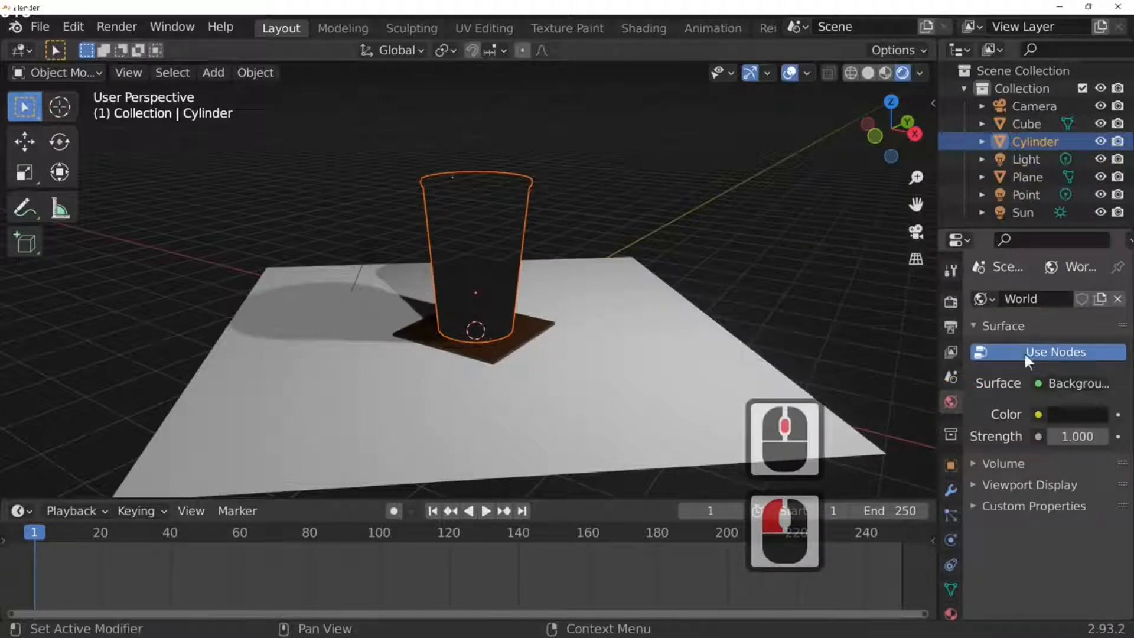
click(1040, 415)
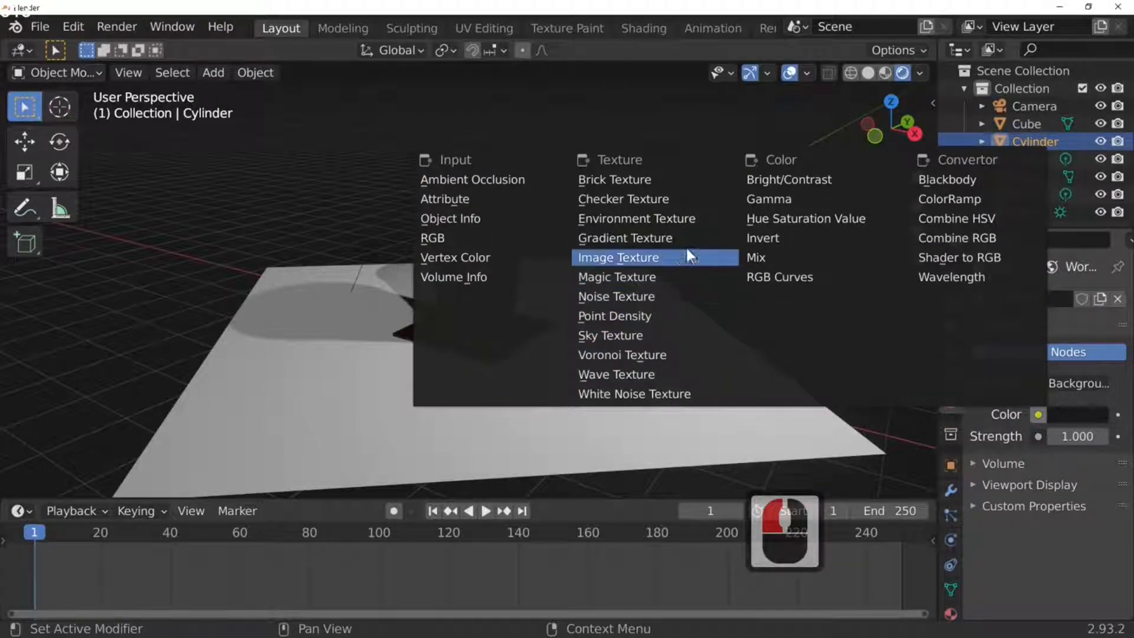
click(671, 216)
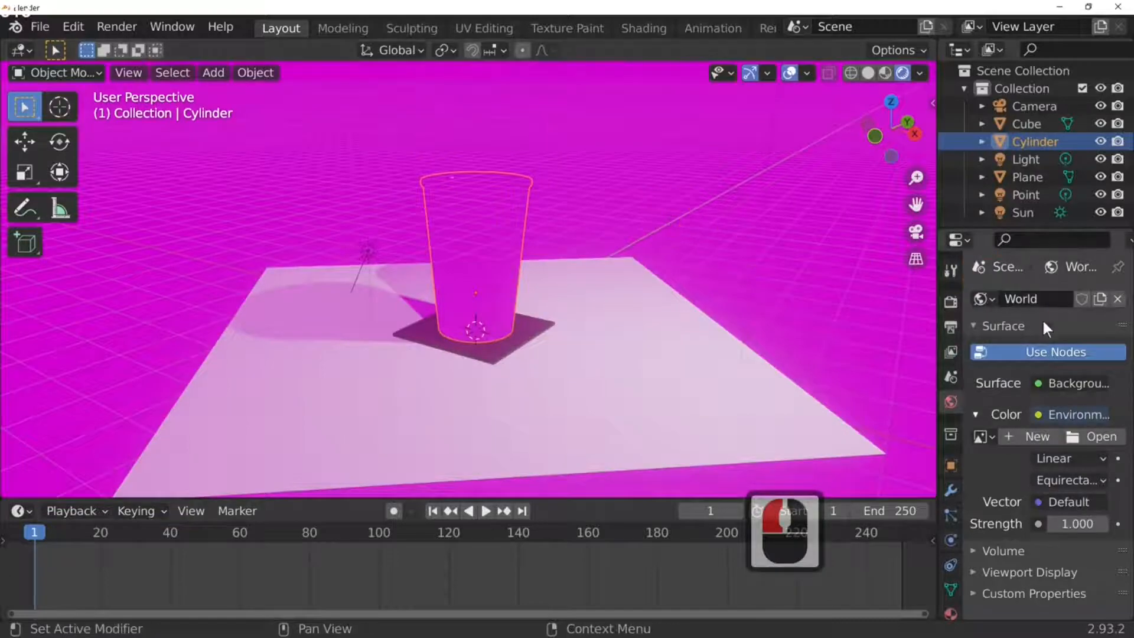
click(1100, 436)
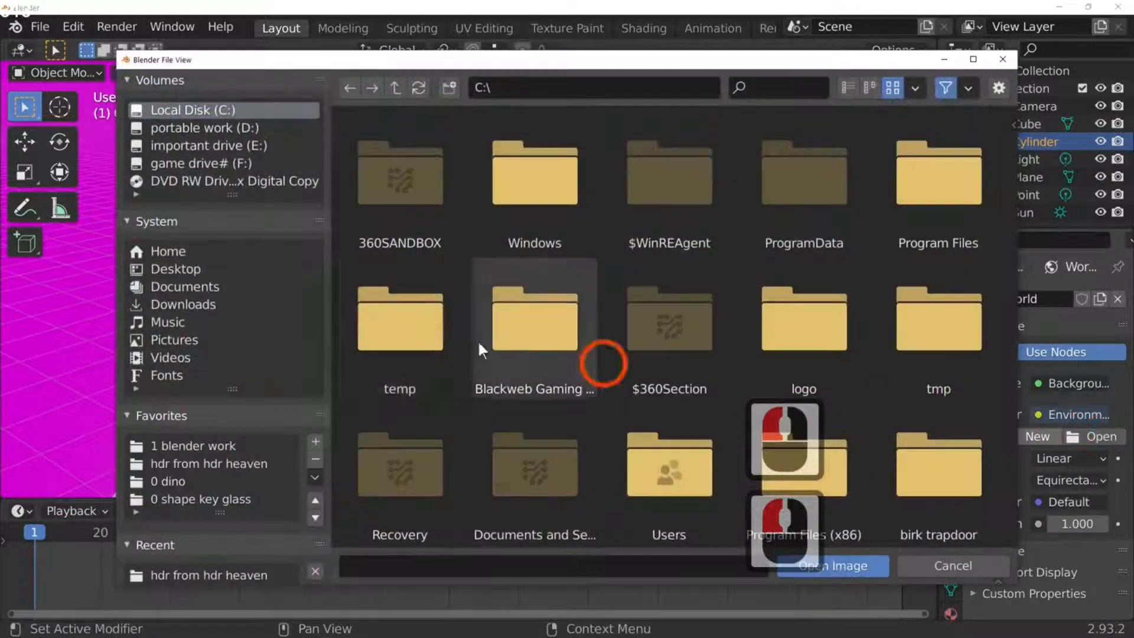
double_click(214, 463)
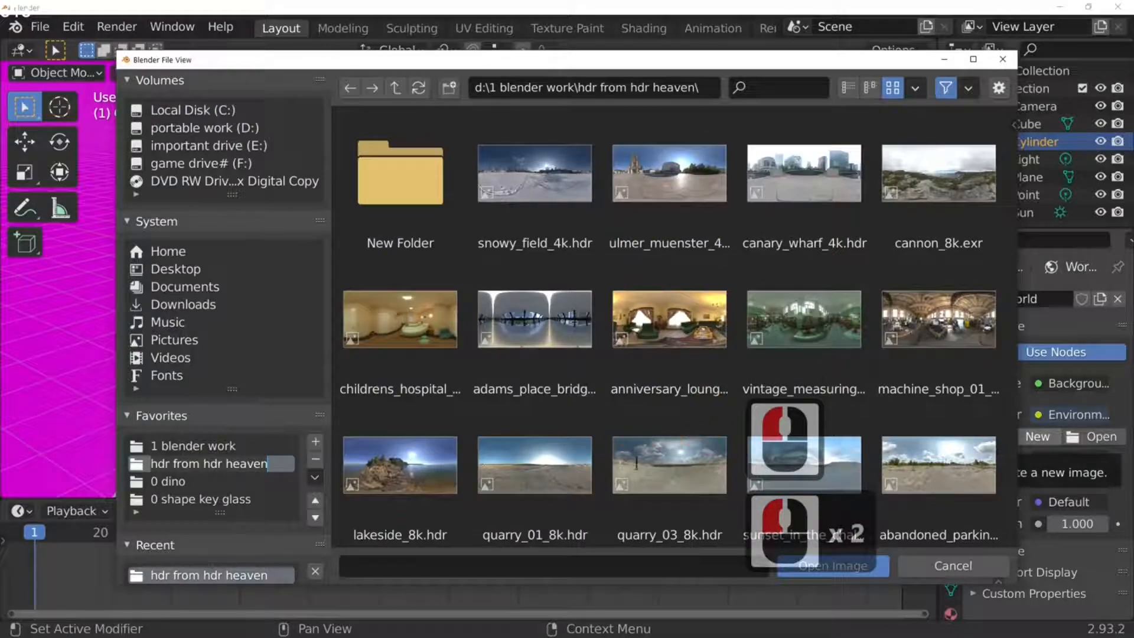
click(679, 486)
click(698, 480)
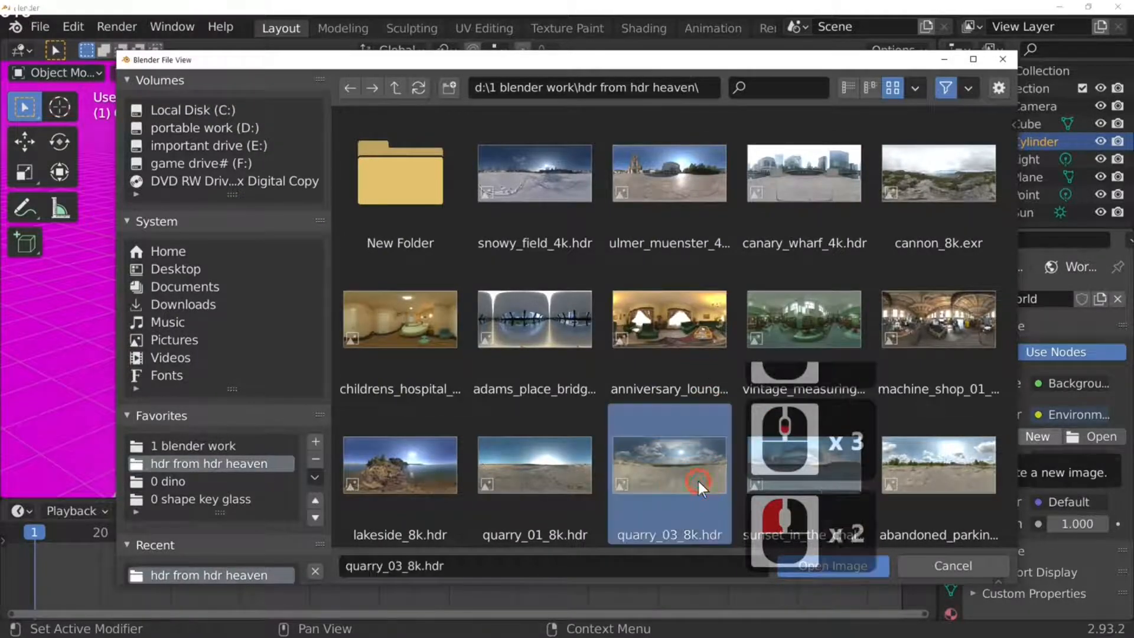
click(698, 481)
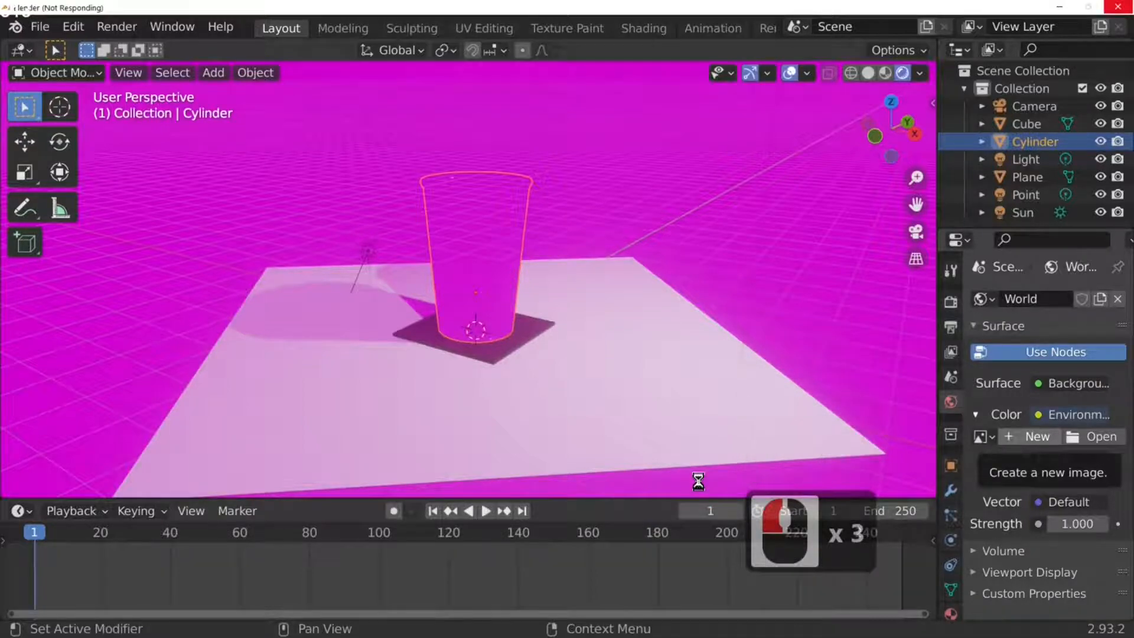
Step: Examine the glass cup's reflections and shading against the environment, close up and from different angles
middle_drag(690, 396, 742, 413)
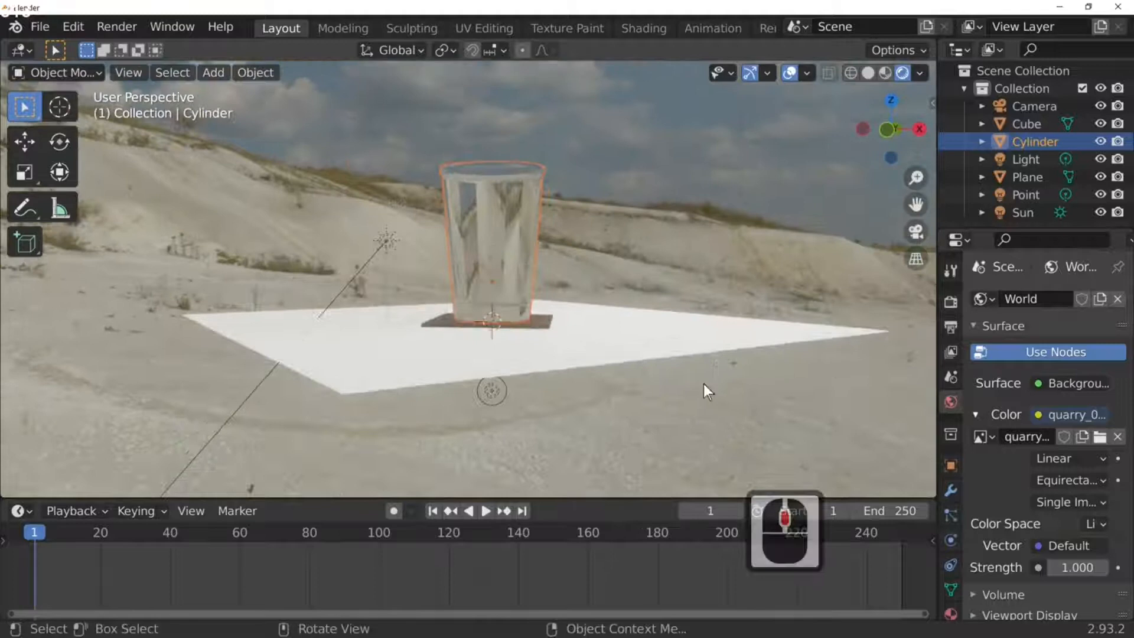
scroll(704, 384, up, 3)
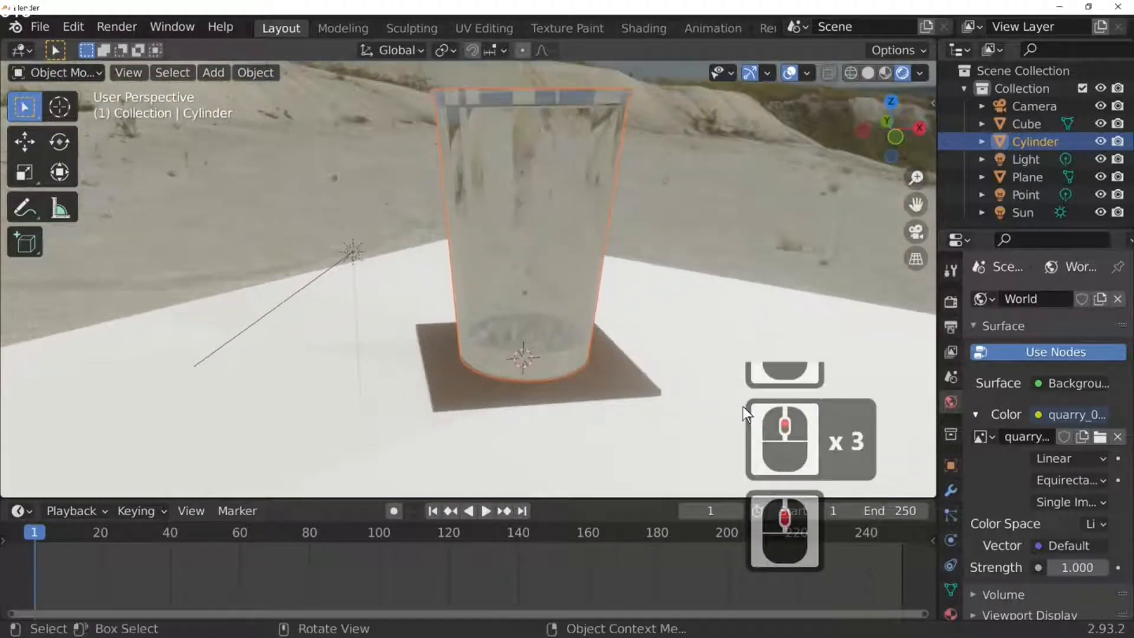
right_click(547, 184)
click(571, 181)
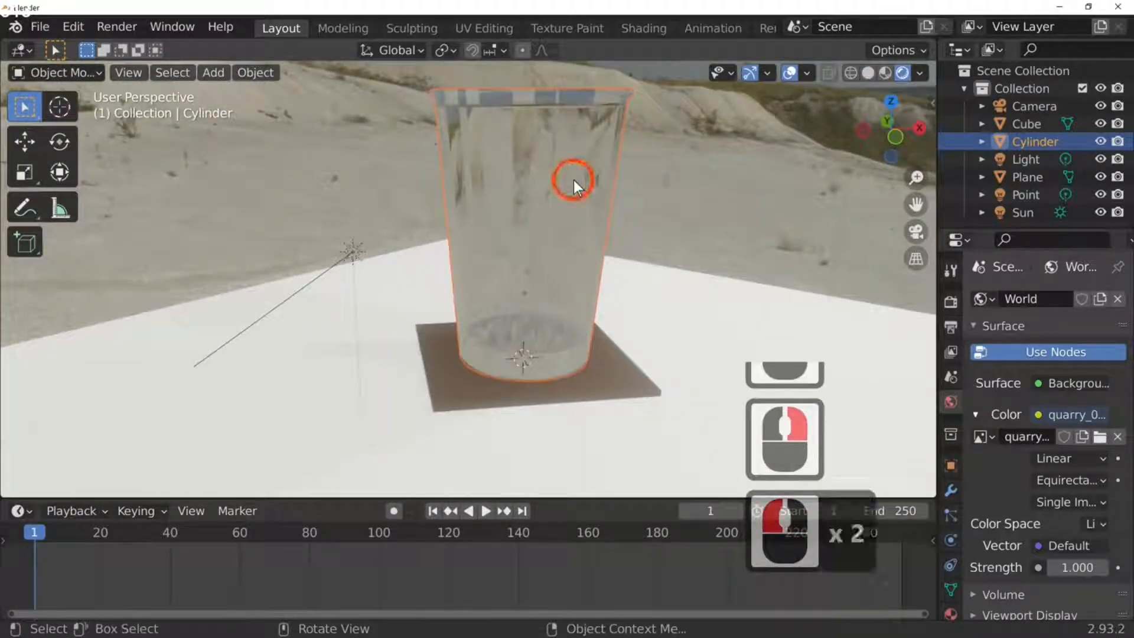
right_click(573, 179)
click(573, 179)
middle_drag(647, 267, 685, 284)
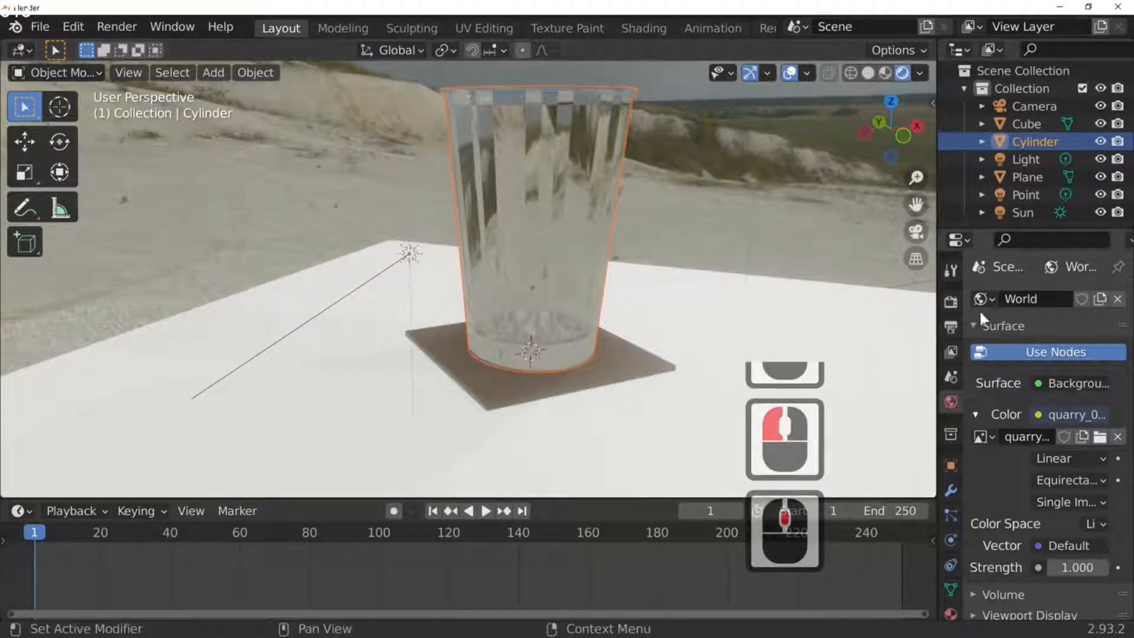
Step: Switch the render engine from Eevee to Cycles and inspect the cup in the path-traced viewport
click(951, 302)
click(1080, 300)
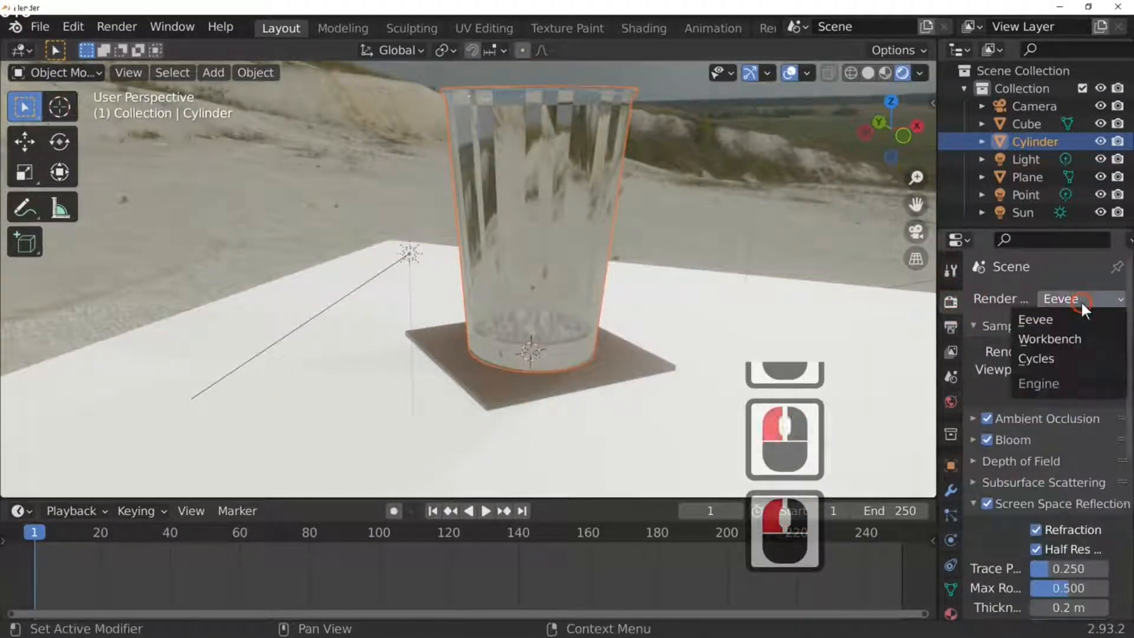
click(1057, 359)
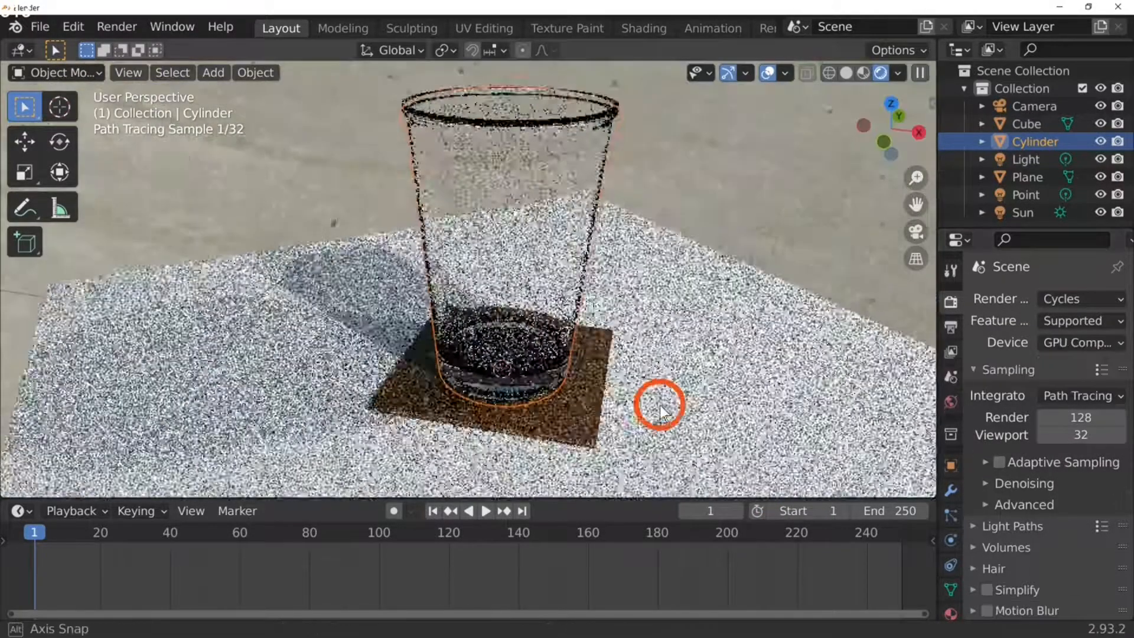
middle_drag(660, 406, 753, 378)
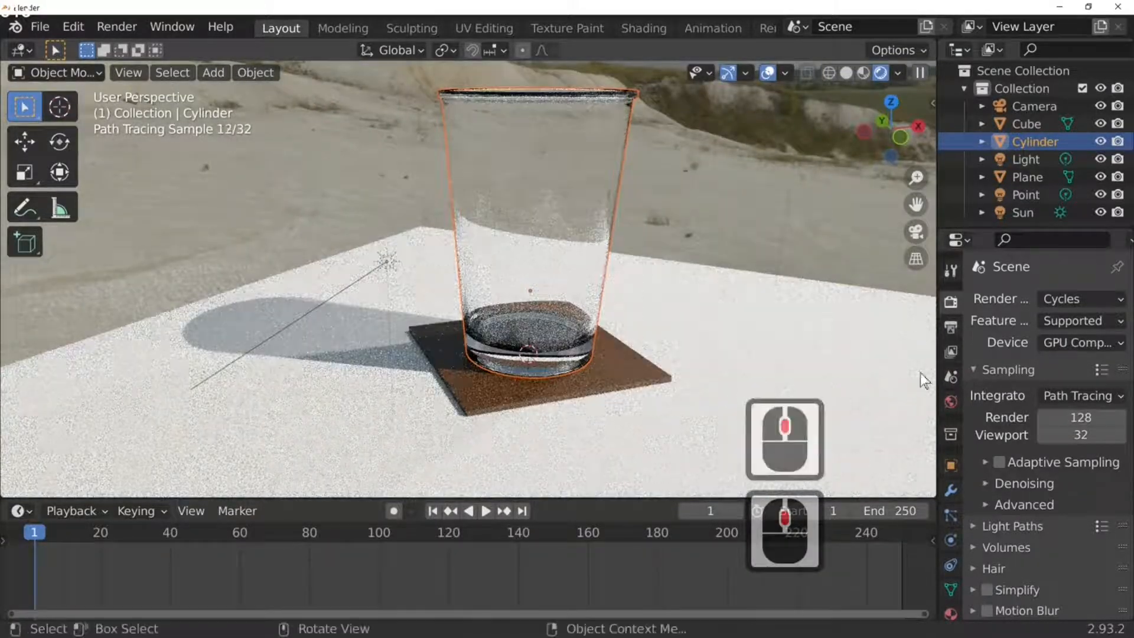
Step: Set the Cycles render samples to 32 and enable denoising for both the render, using NLM, and the viewport
click(1087, 416)
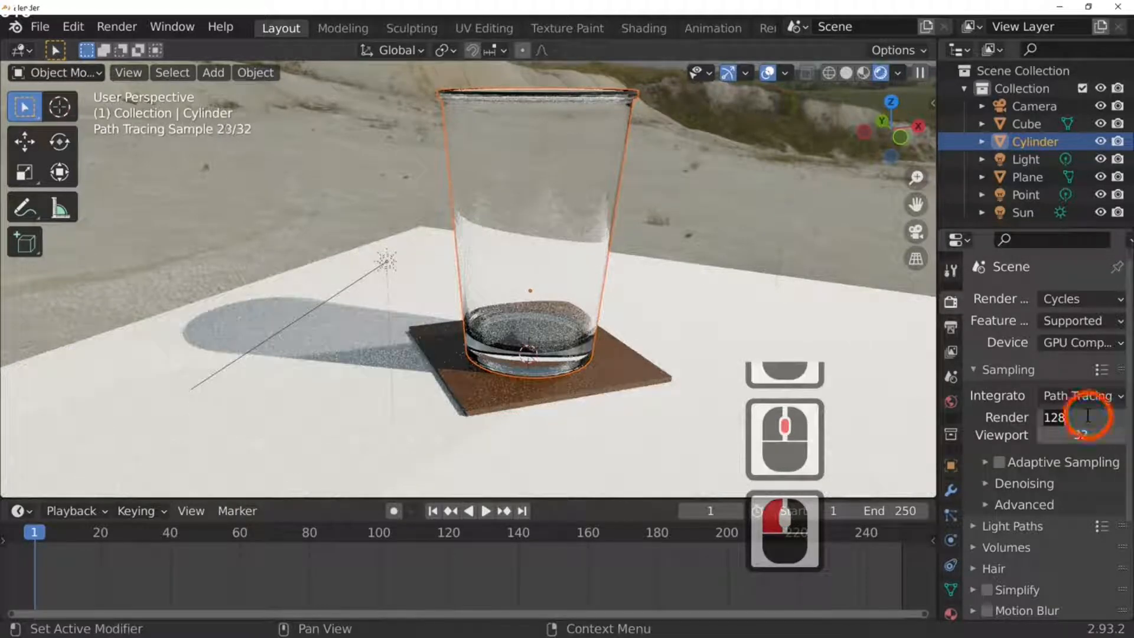
text(32)
key(Return)
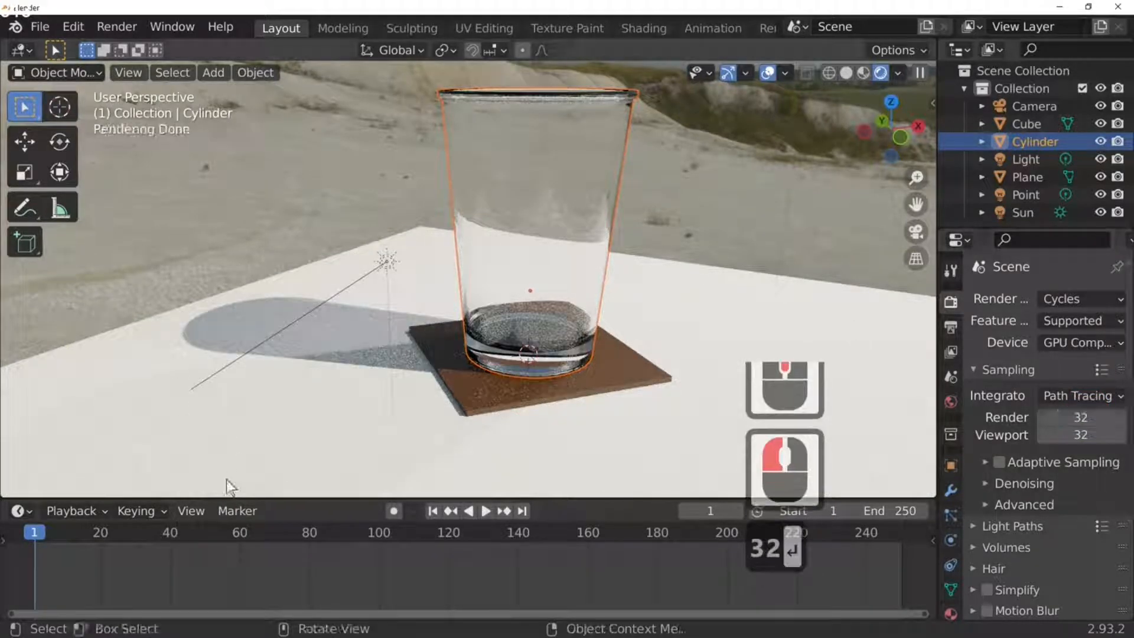
click(986, 485)
click(1043, 509)
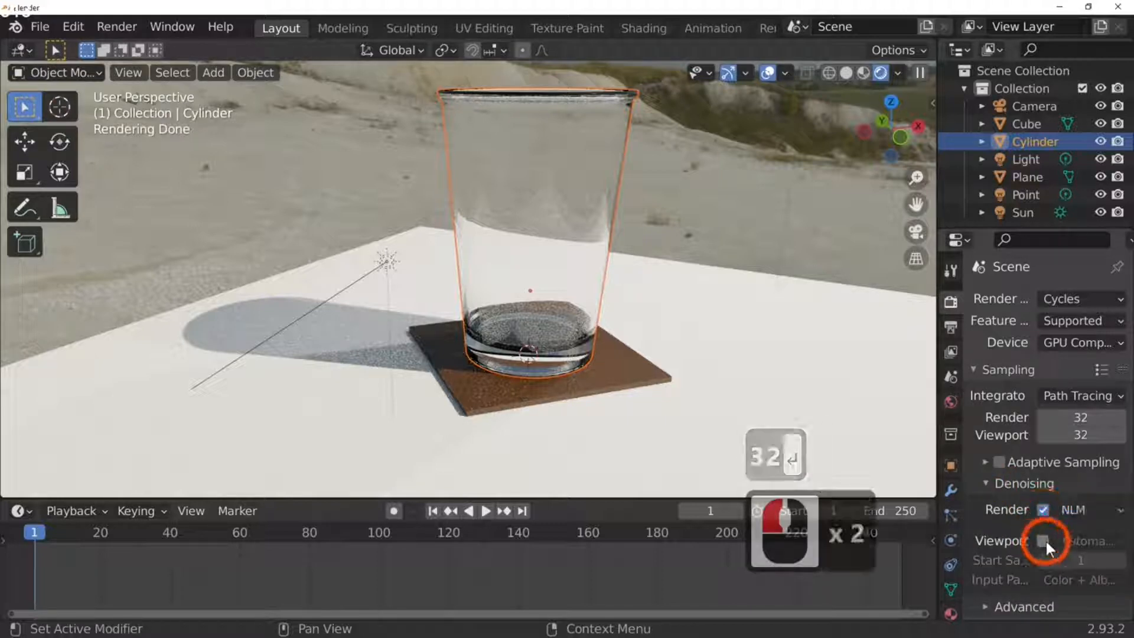
click(1043, 541)
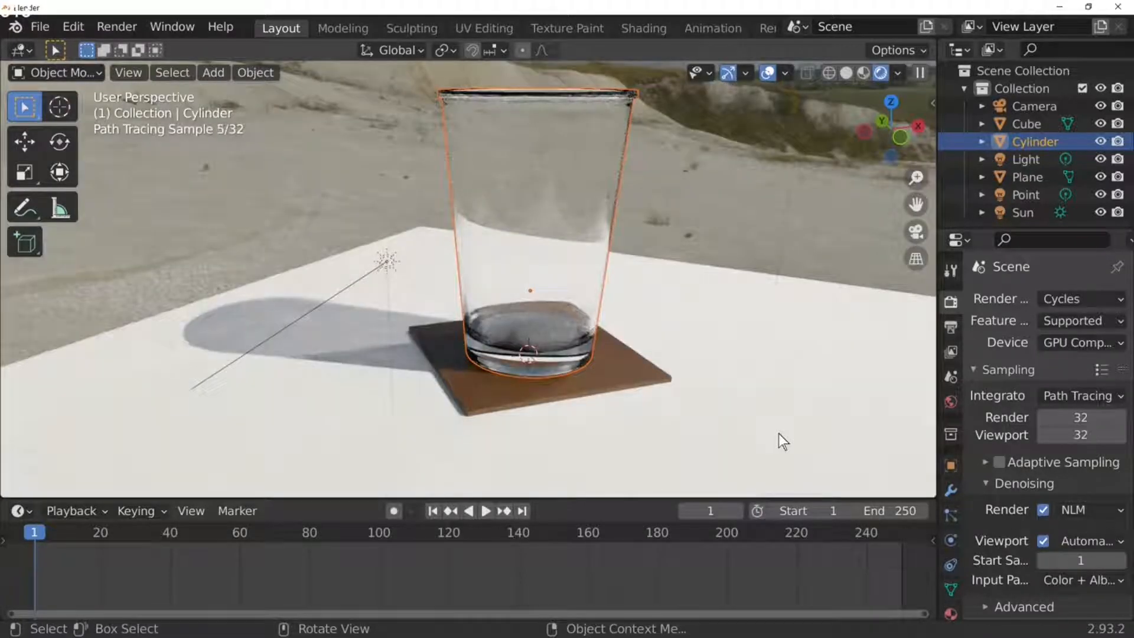
middle_drag(778, 426, 693, 448)
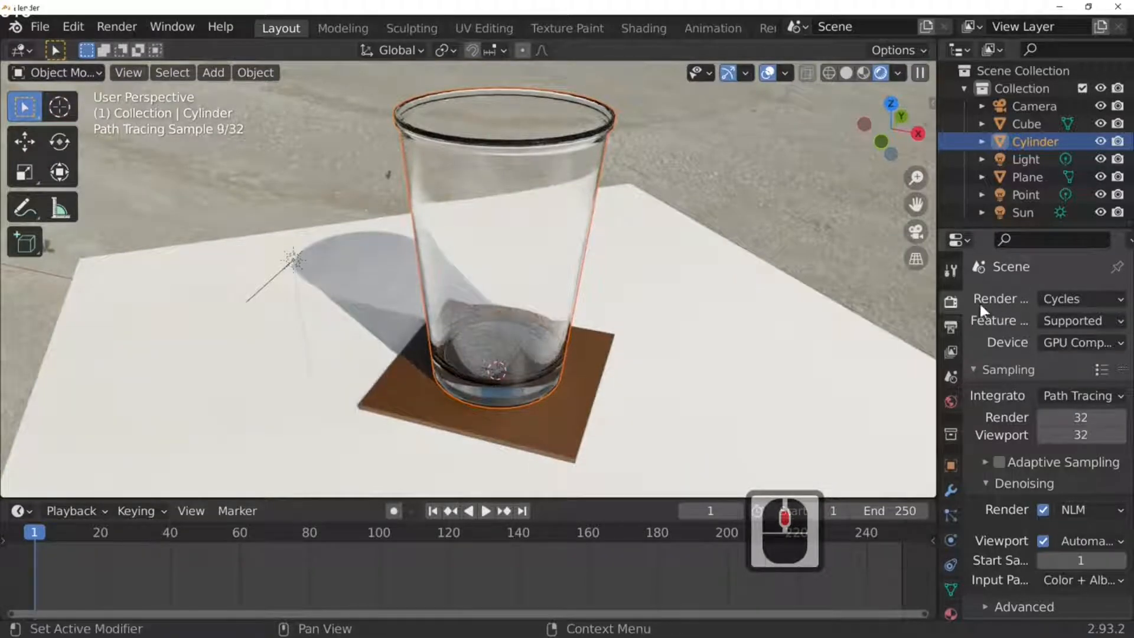
Step: Switch the render engine back to Eevee and view the glass cup from a slightly different angle
click(1065, 299)
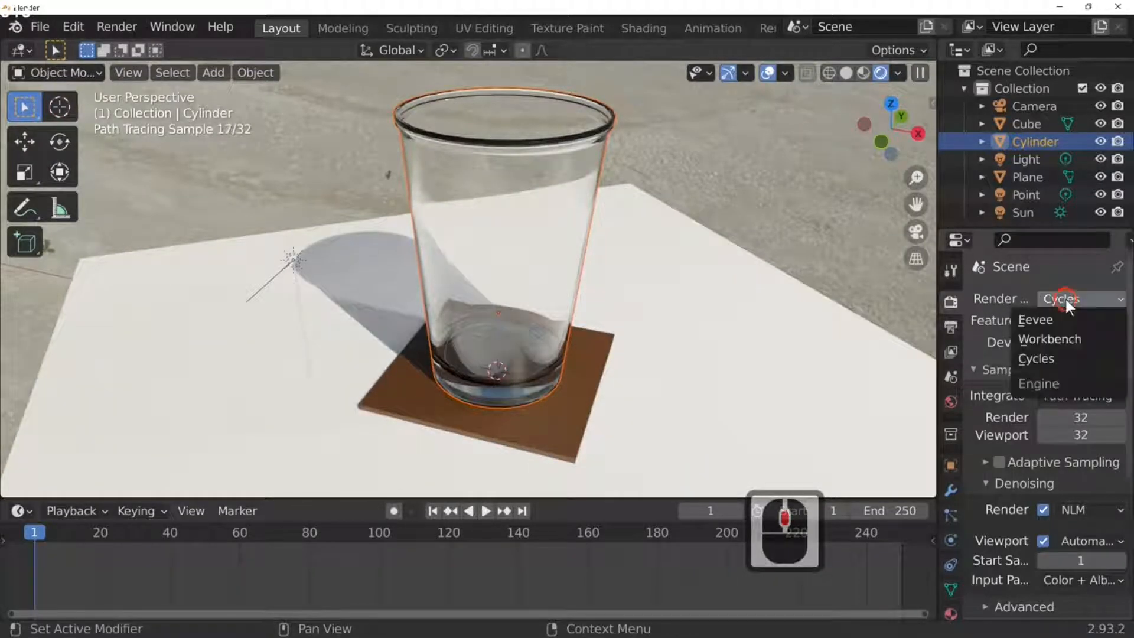
click(1060, 321)
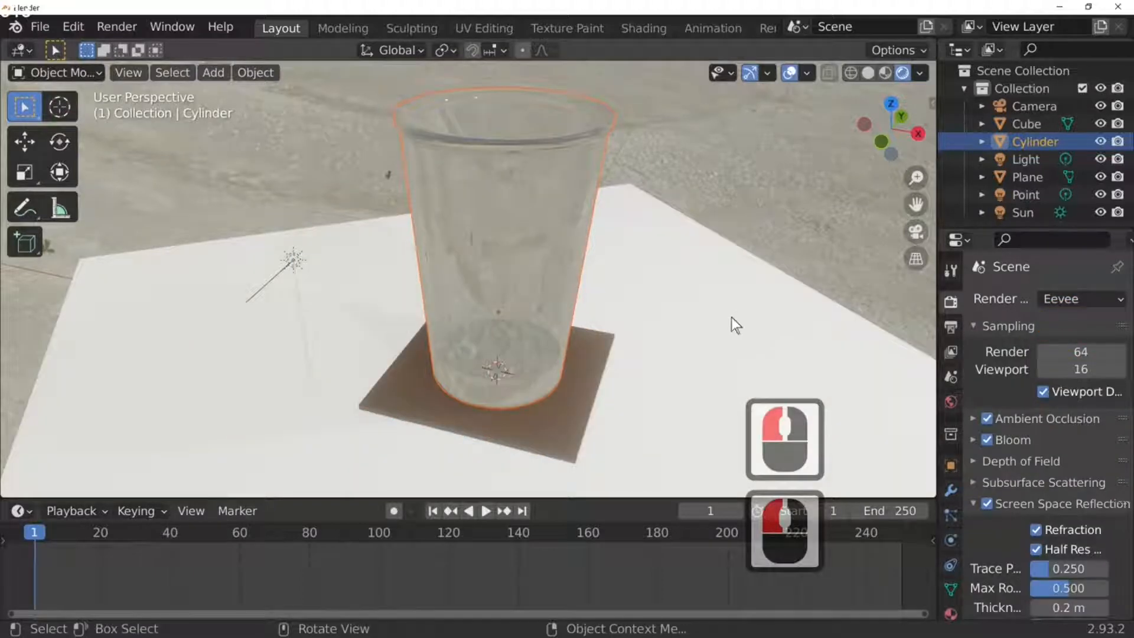
middle_drag(732, 318, 552, 330)
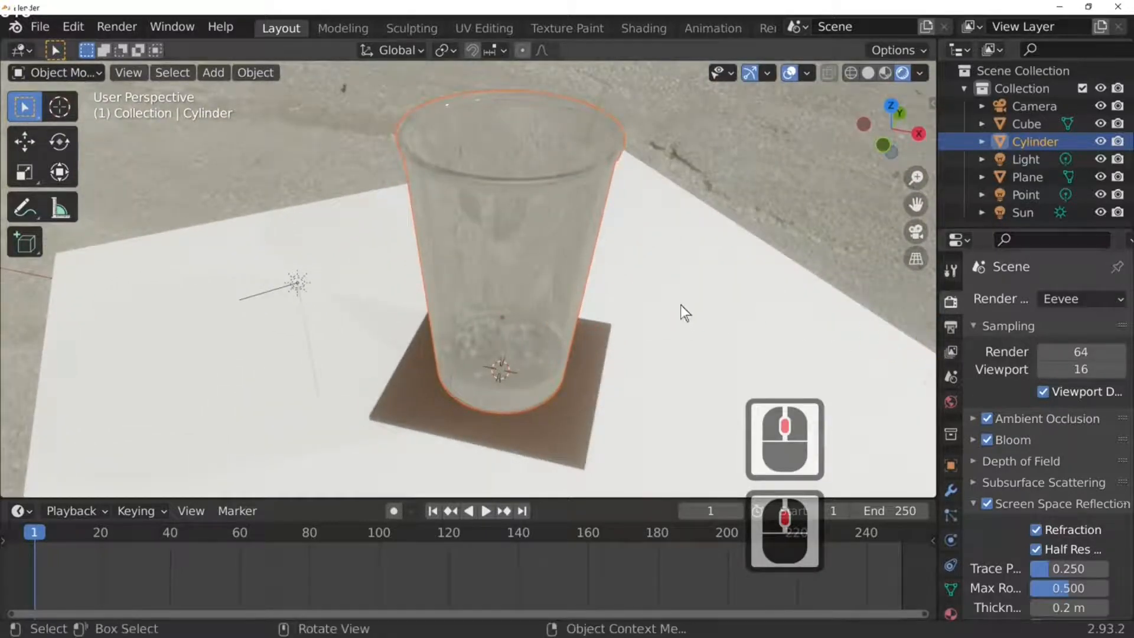
Step: Switch the viewport to solid shading and select the cup in Object Mode
click(536, 261)
key(Tab)
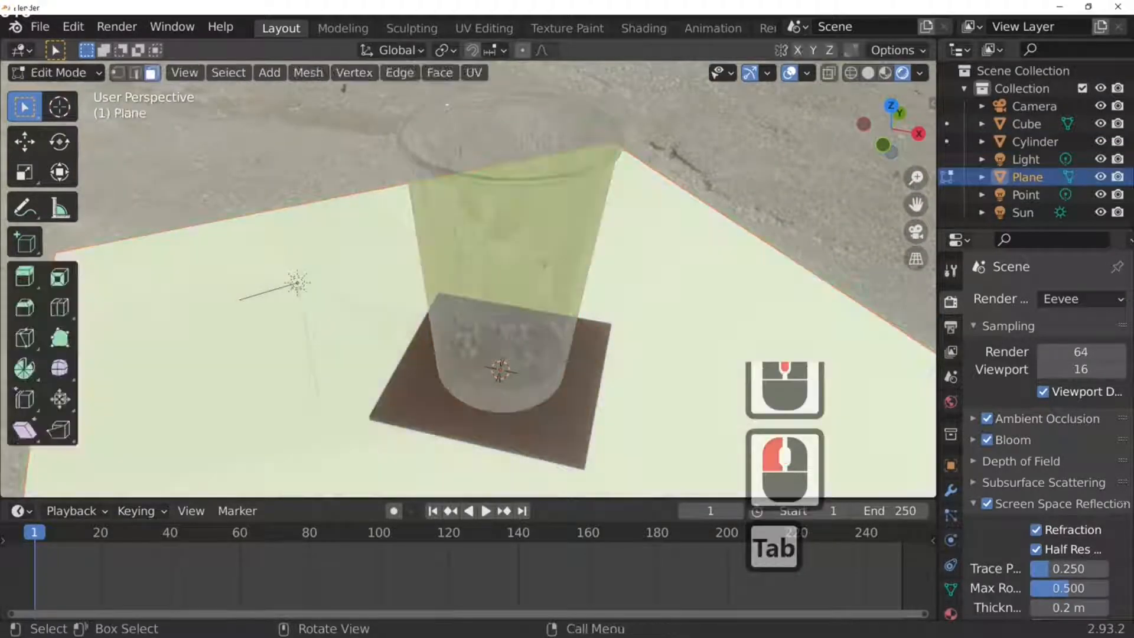
click(867, 72)
mouse_move(678, 232)
middle_down()
mouse_move(667, 190)
mouse_move(663, 215)
middle_up()
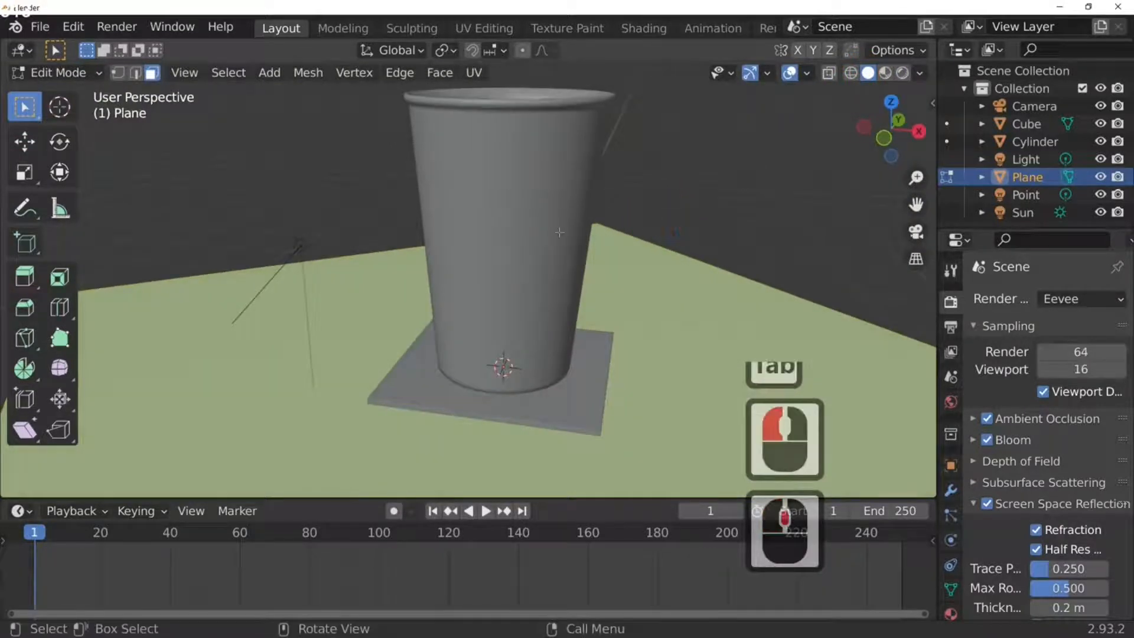
middle_drag(559, 232, 495, 242)
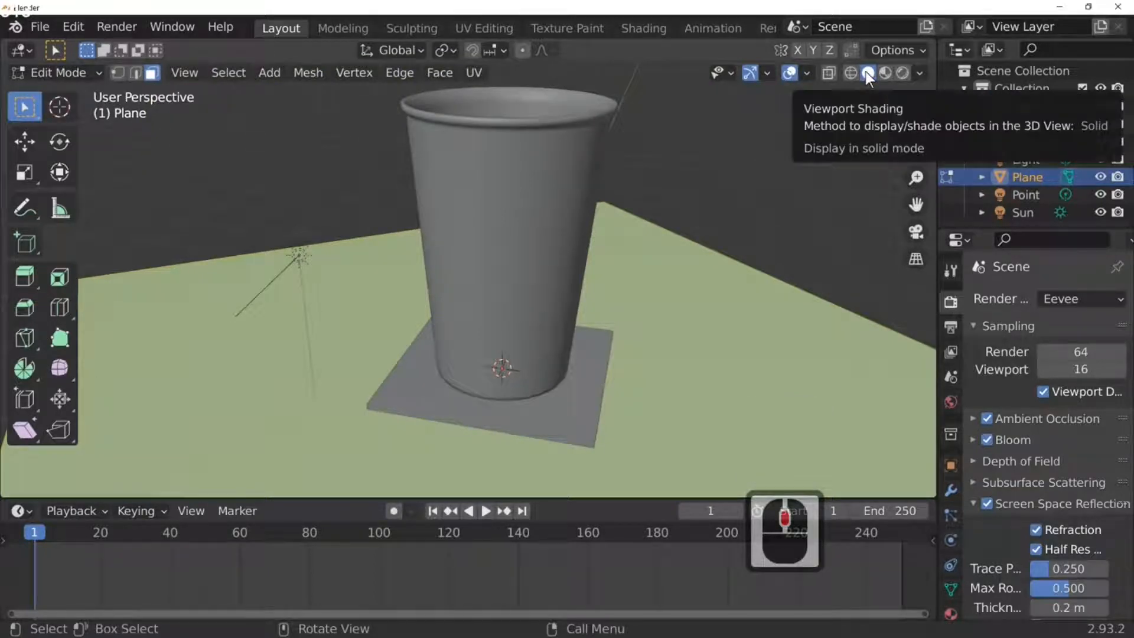
click(507, 285)
middle_drag(587, 334, 618, 276)
key(Tab)
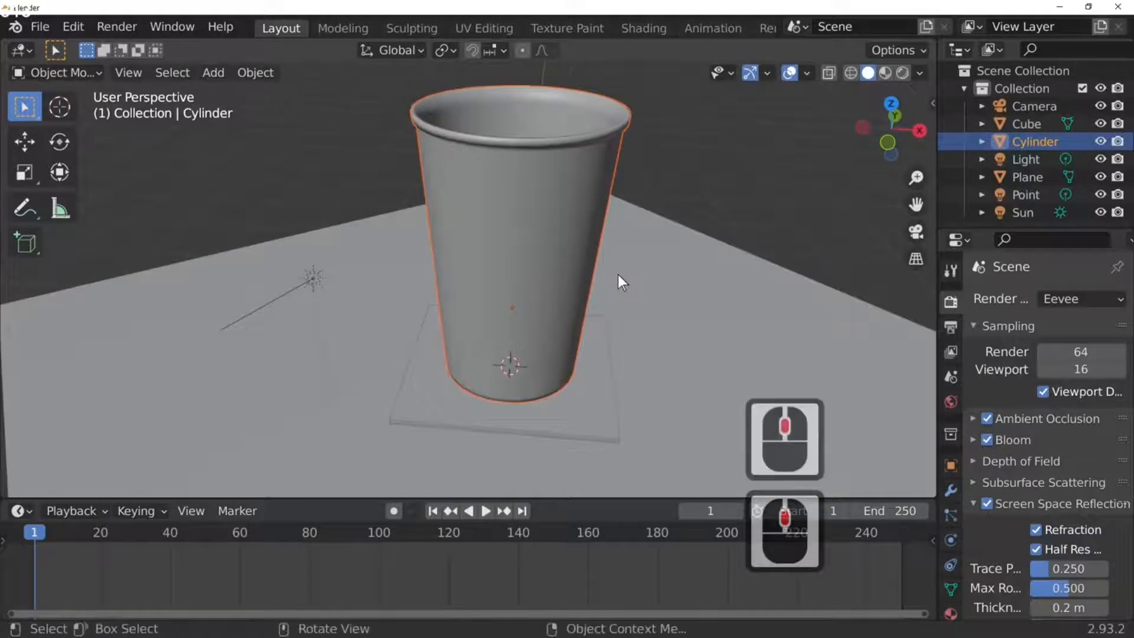
scroll(618, 274, down, 3)
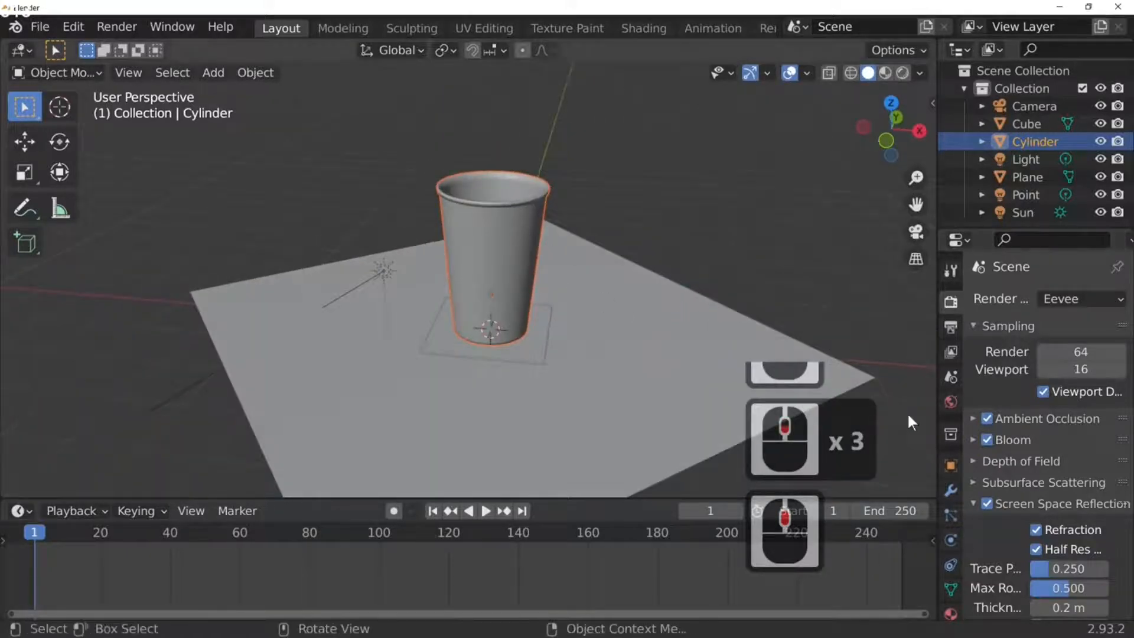
Step: Add a basis shape key to the cup and rename it BASIC GLASS
click(951, 588)
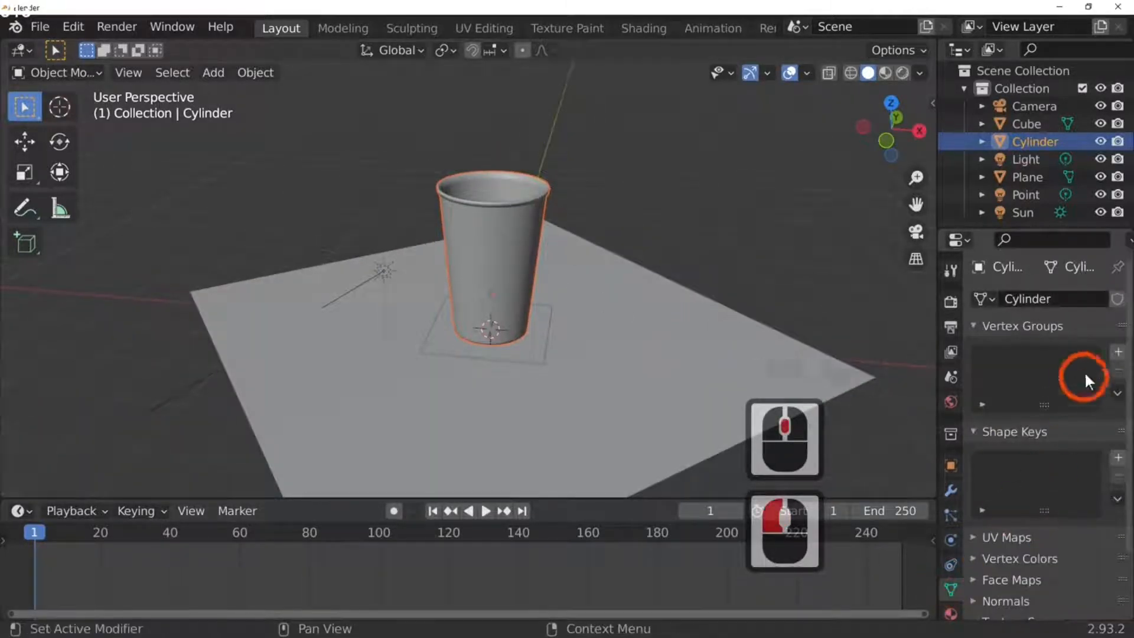
click(1118, 460)
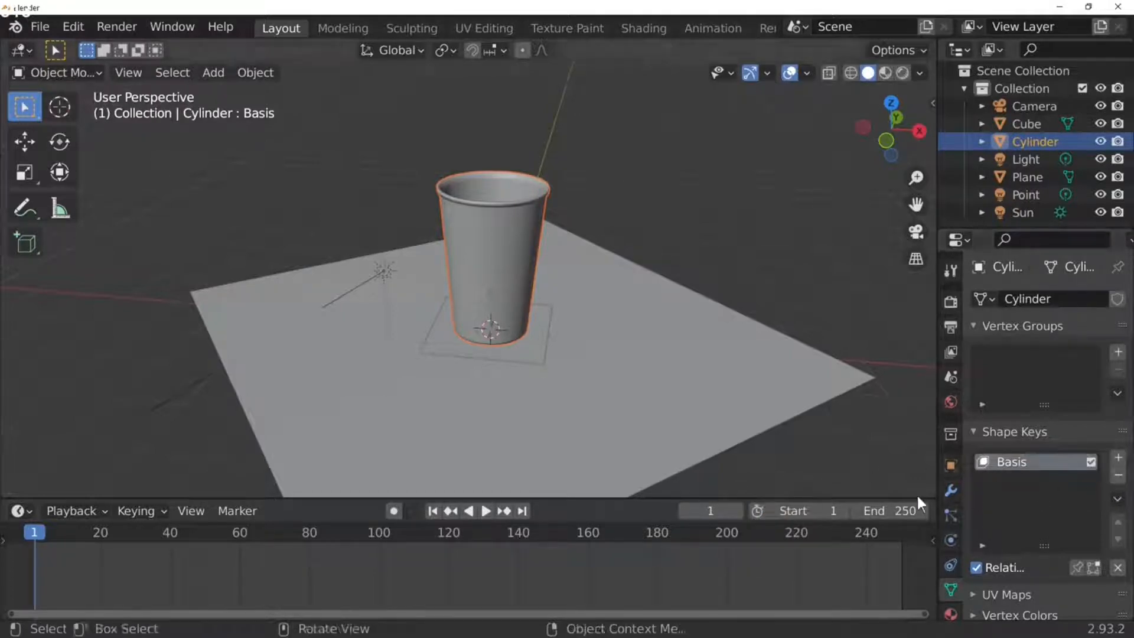
click(1020, 463)
double_click(1021, 463)
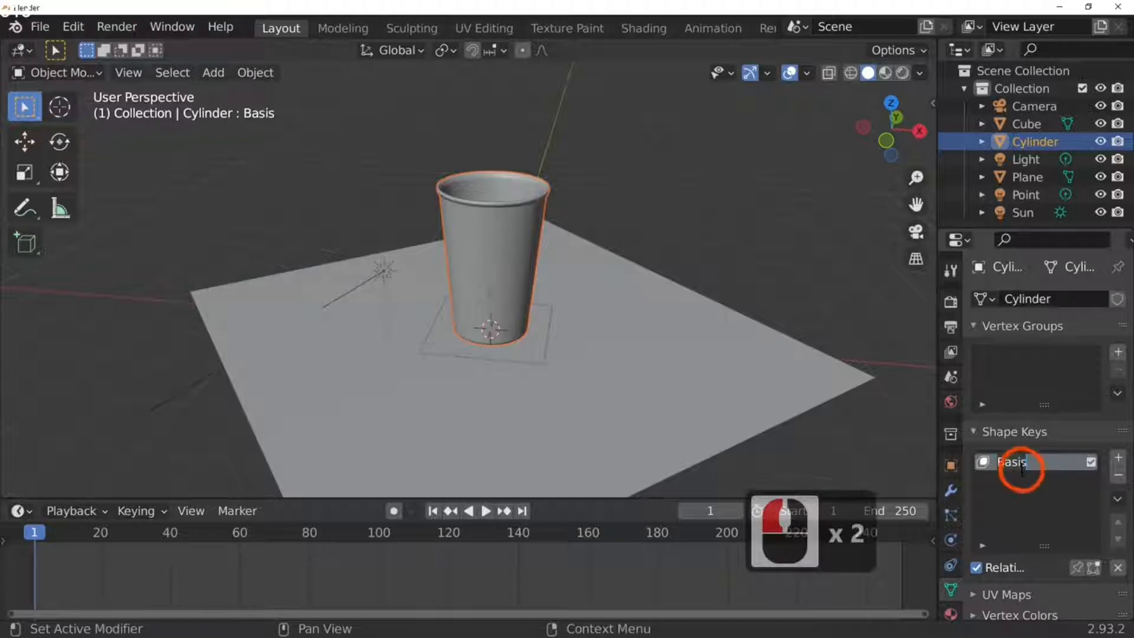
text(BASIC GLASS)
key(Return)
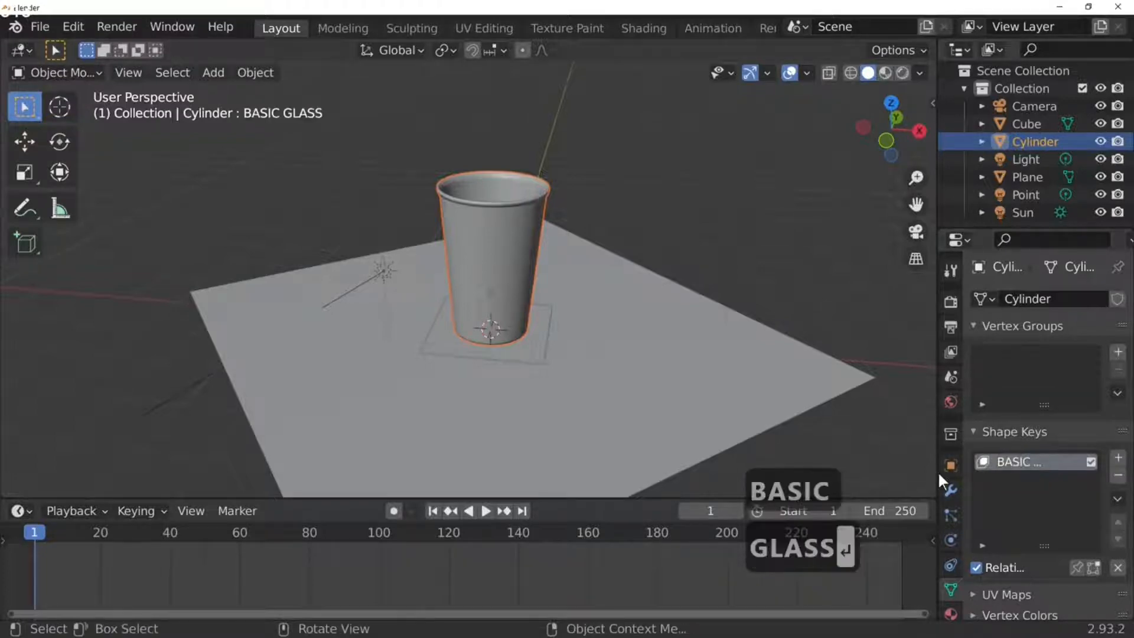
Step: Widen the properties area, add a second shape key to the cup and name it GLASS 1
drag(937, 474, 897, 476)
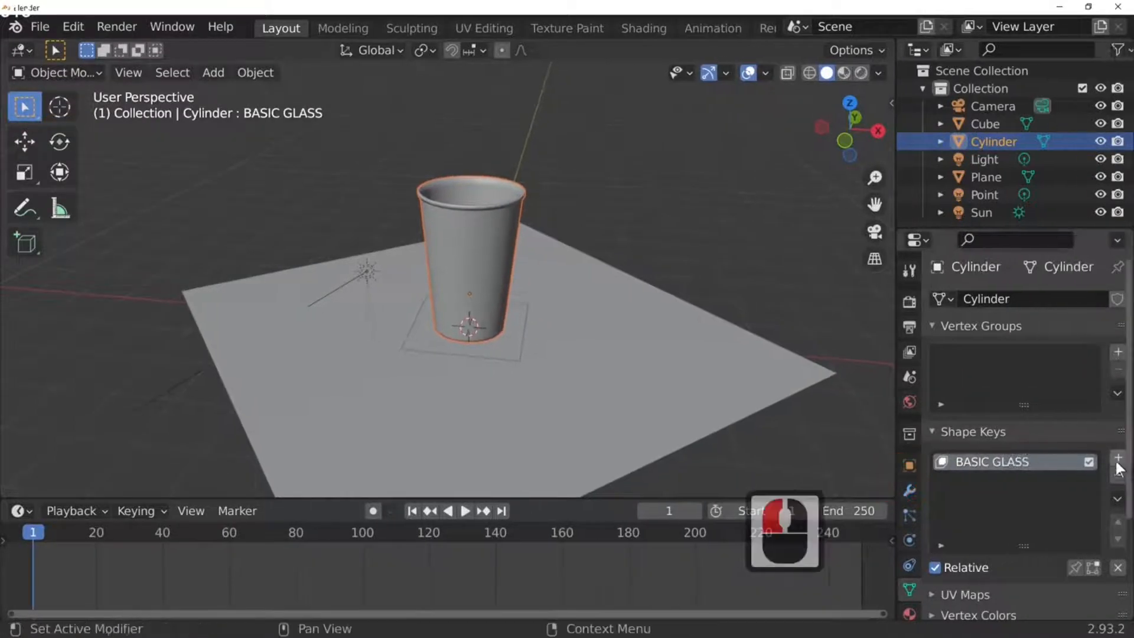
click(1118, 459)
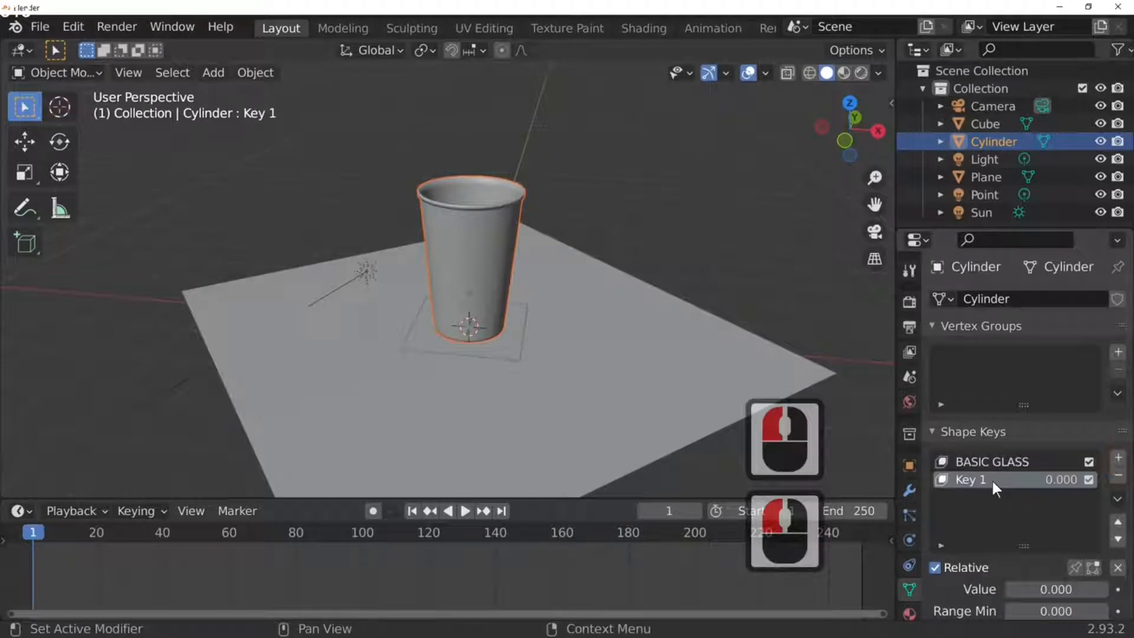
click(991, 479)
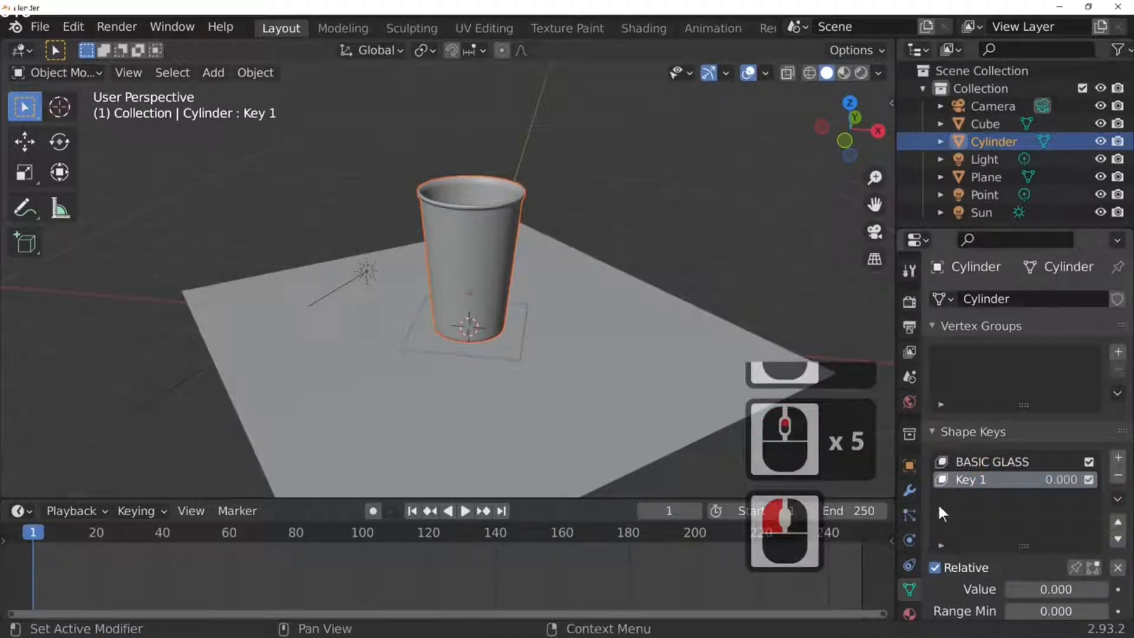
double_click(984, 480)
text(GLASS 1)
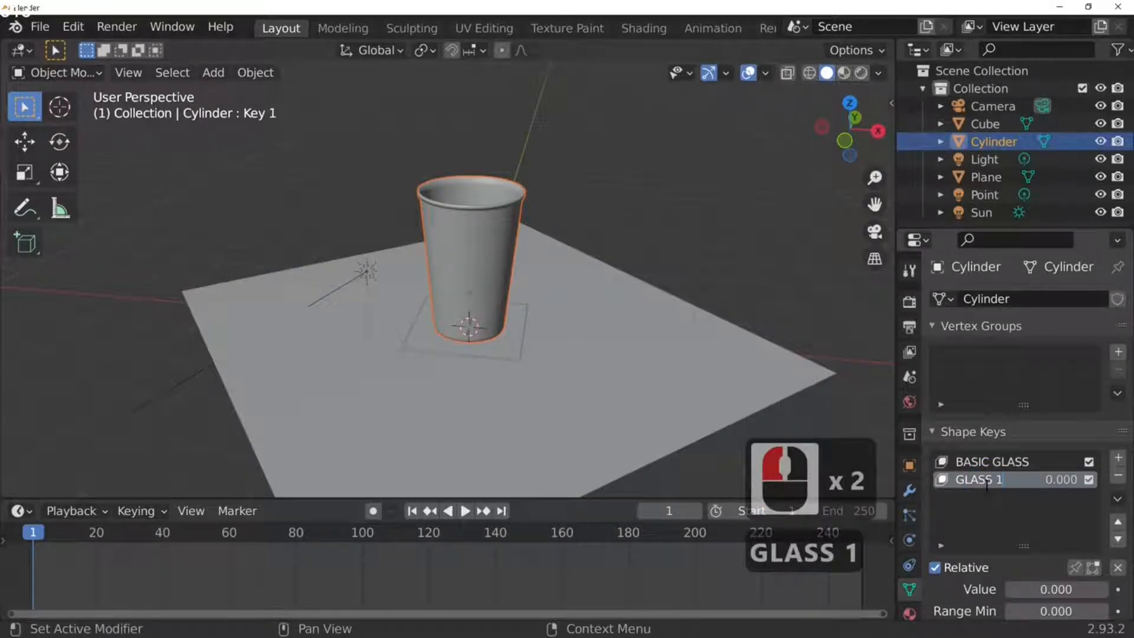
key(Return)
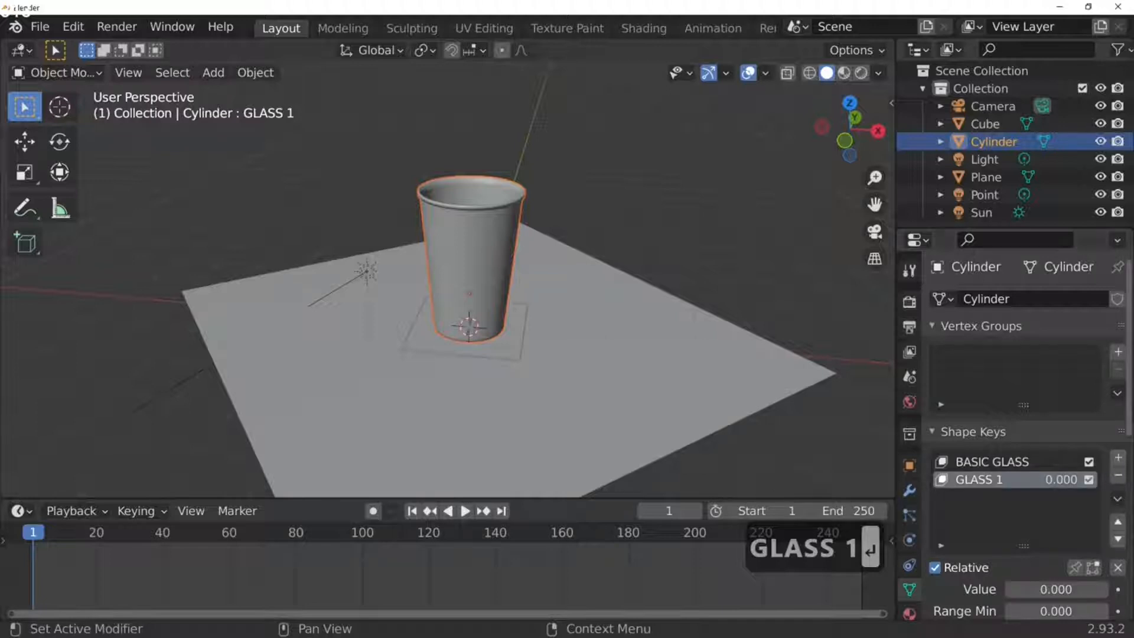
Step: Add a third shape key to the cup and name it GLASS2
click(1118, 459)
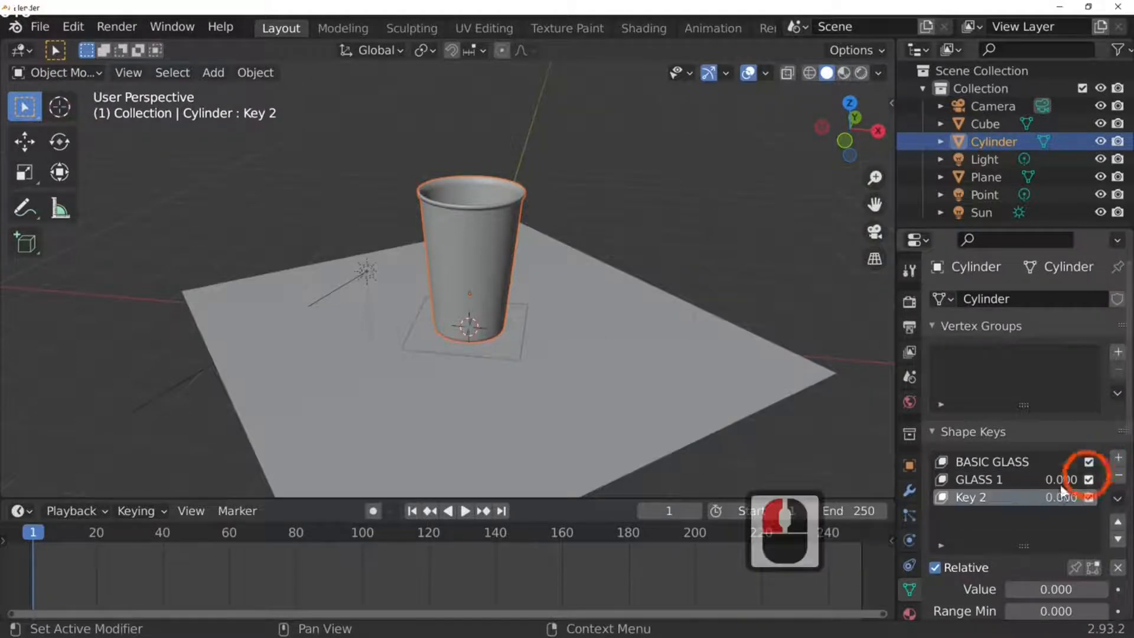
double_click(988, 493)
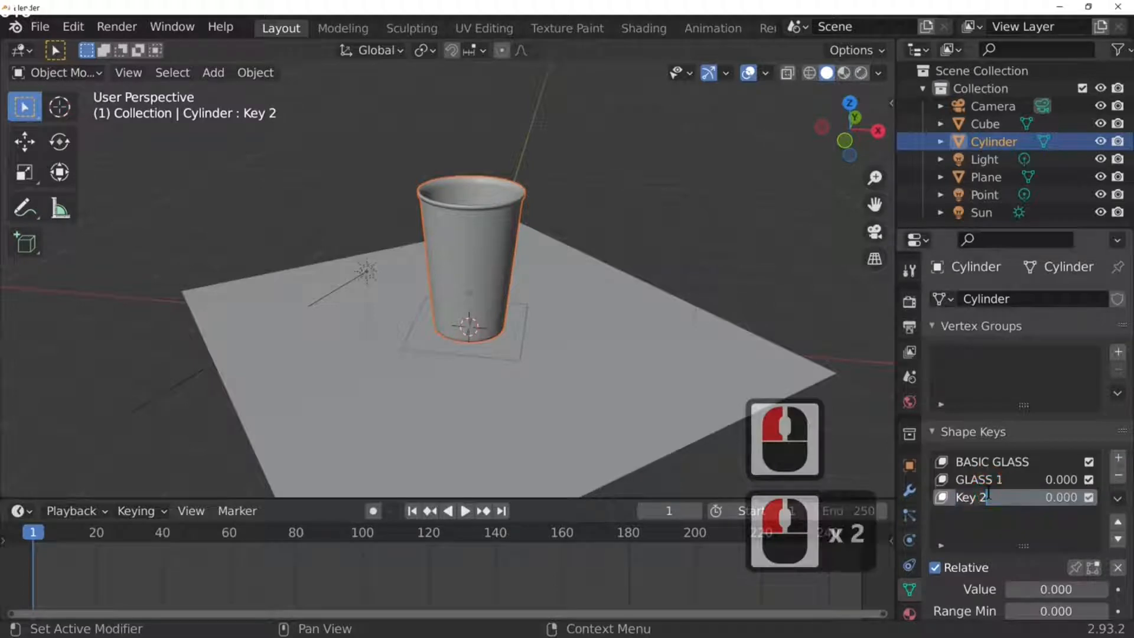
text(GLASS)
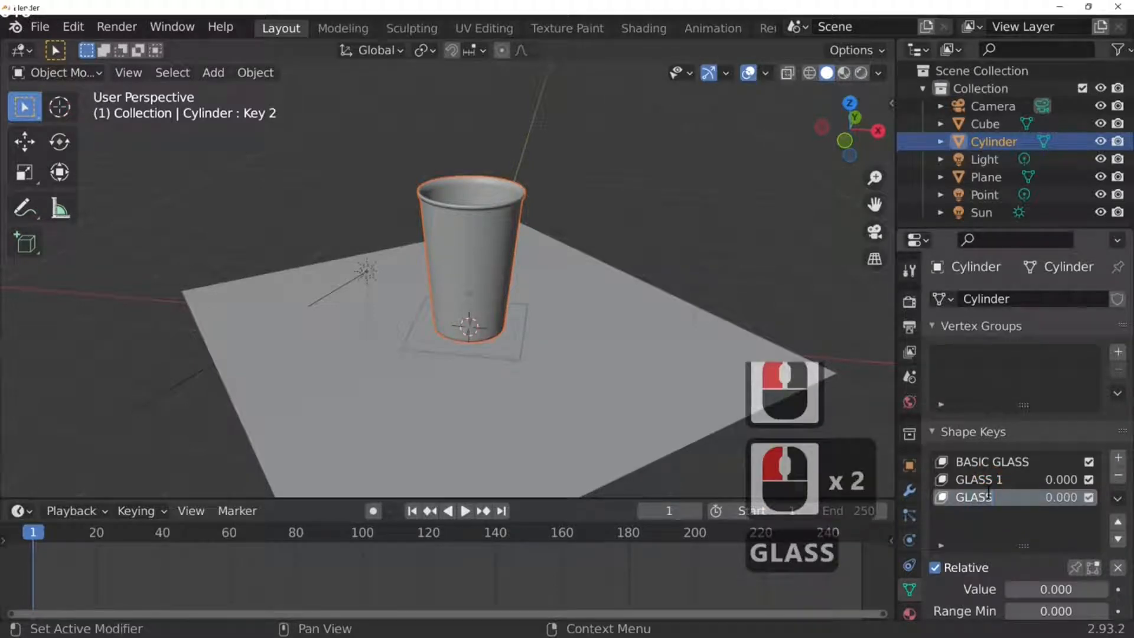
text(2)
key(Return)
Step: Add a fourth shape key to the cup and name it GLASS3
click(1118, 459)
click(1016, 515)
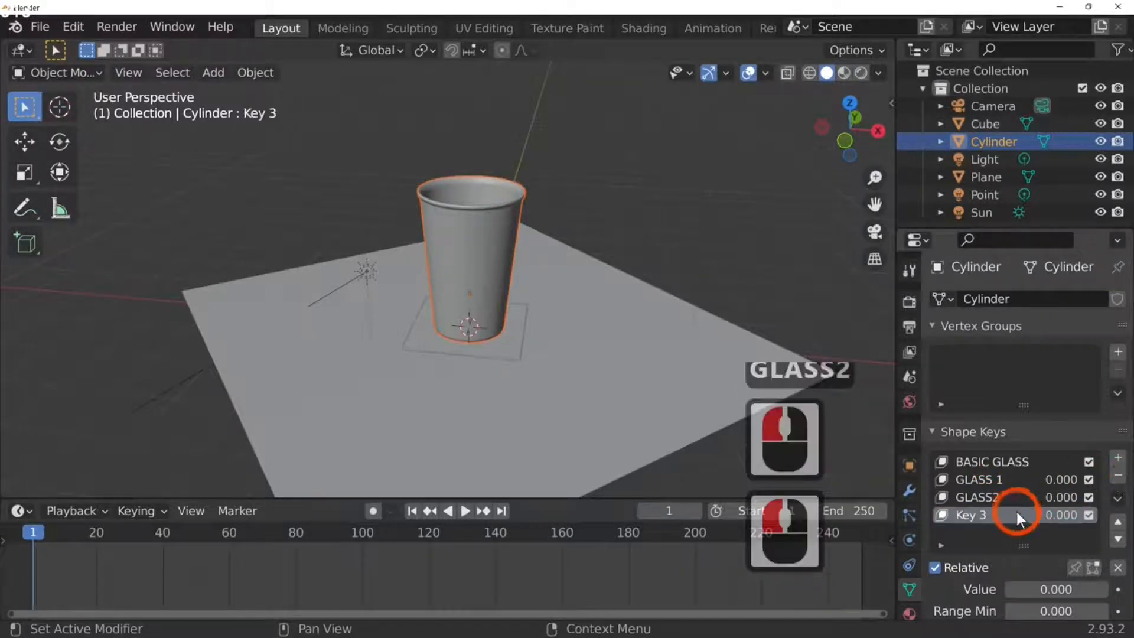
double_click(1015, 515)
text(G)
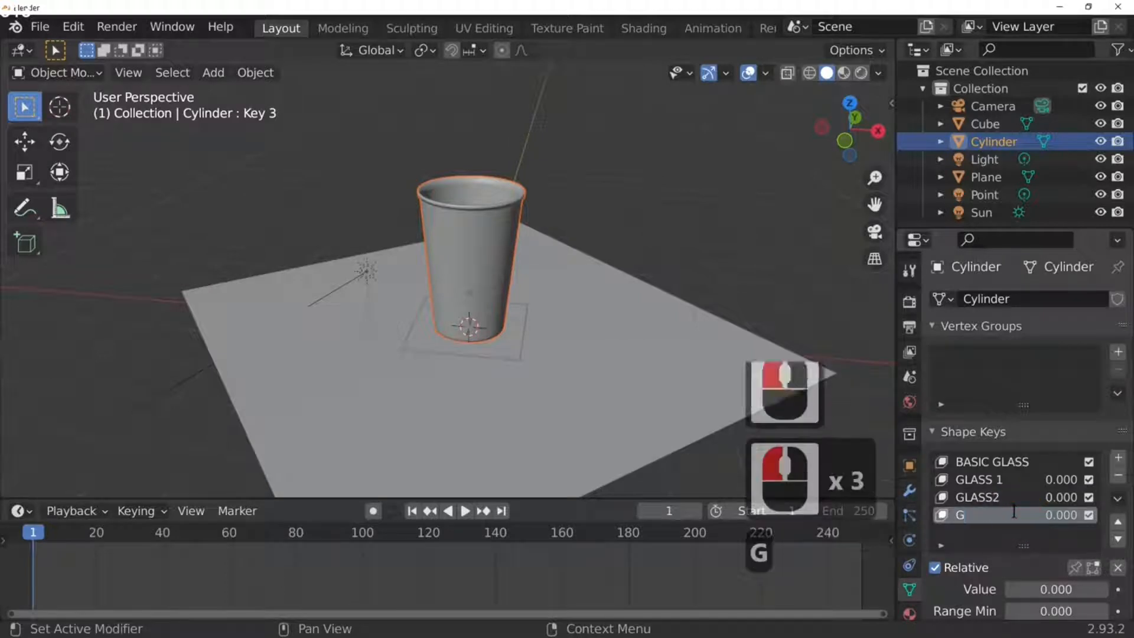
text(LASS)
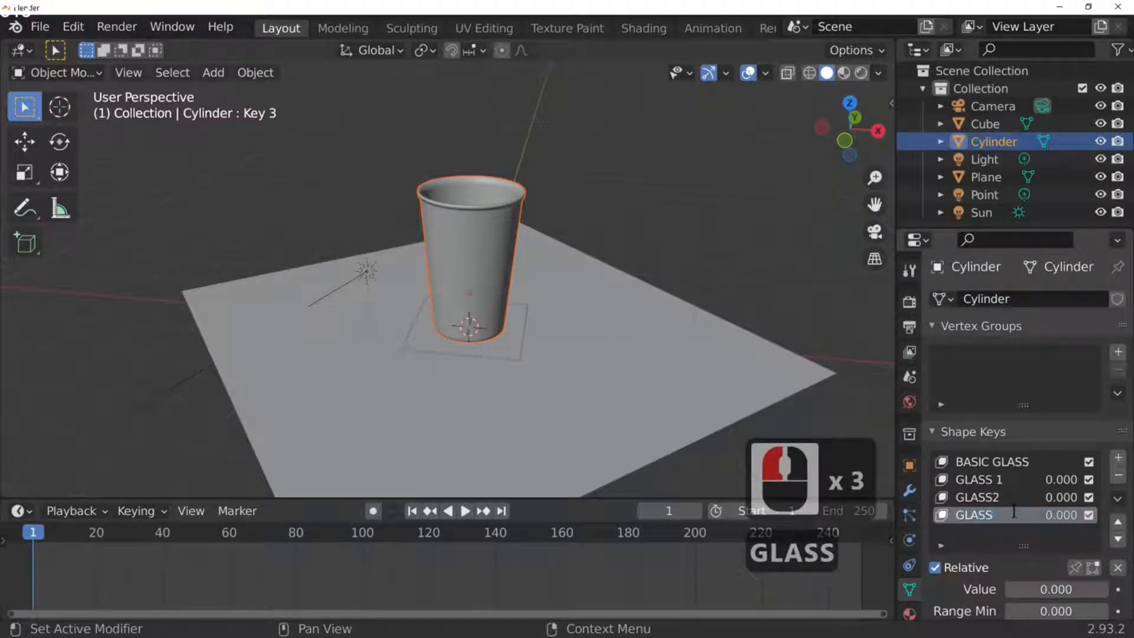
text(3)
key(Return)
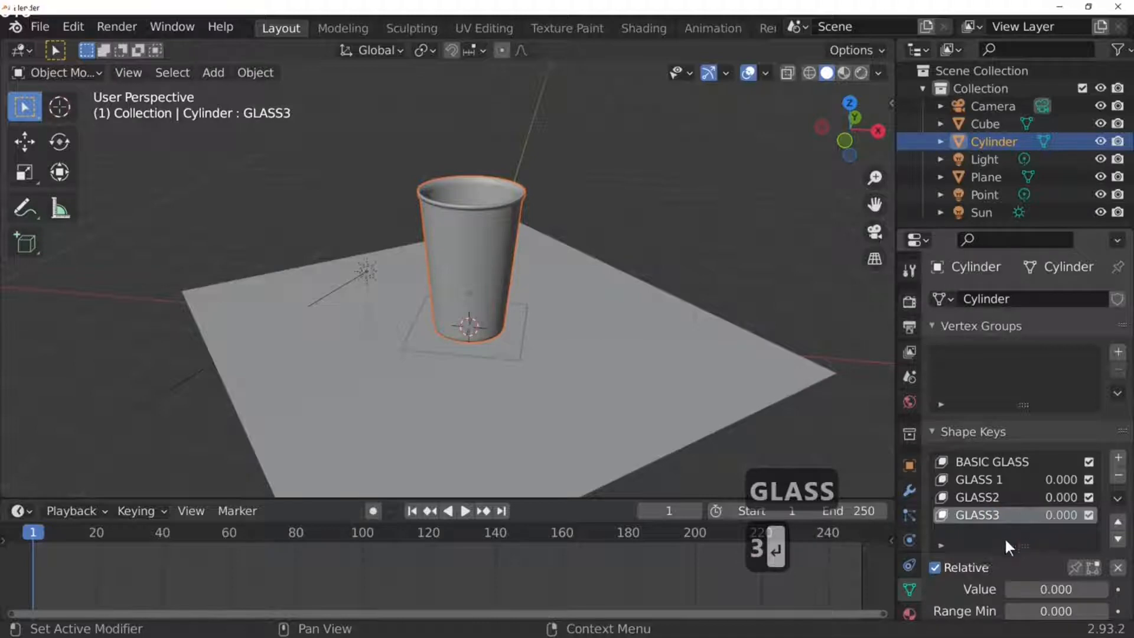
Step: Make GLASS 1 the cup's active shape key and set its value to 1.000
click(1005, 537)
double_click(1001, 479)
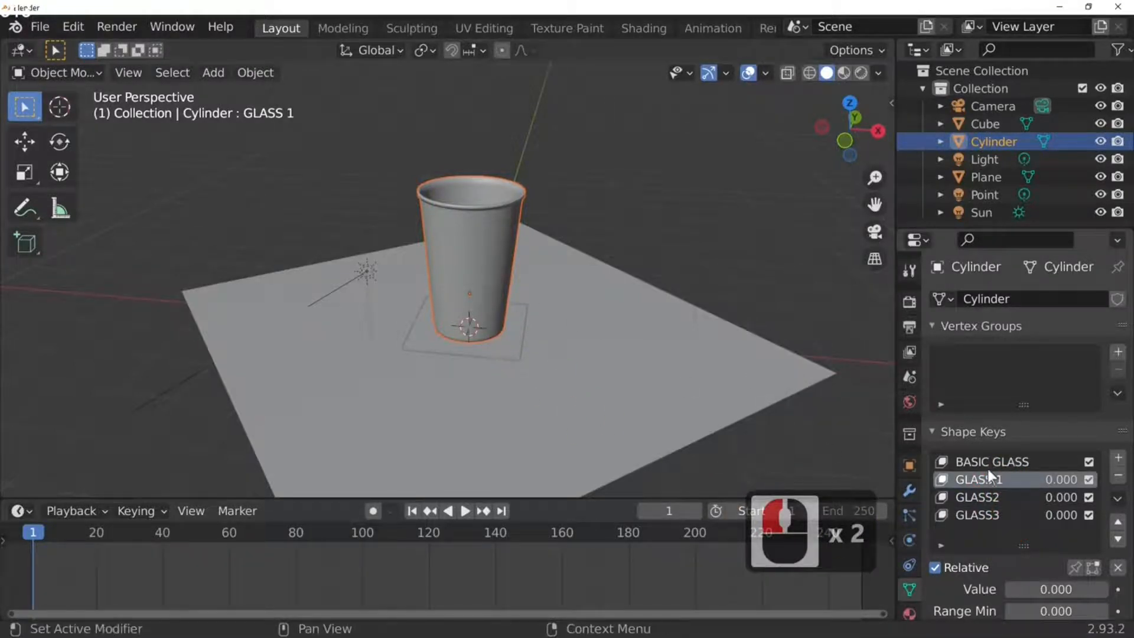
click(570, 304)
click(508, 255)
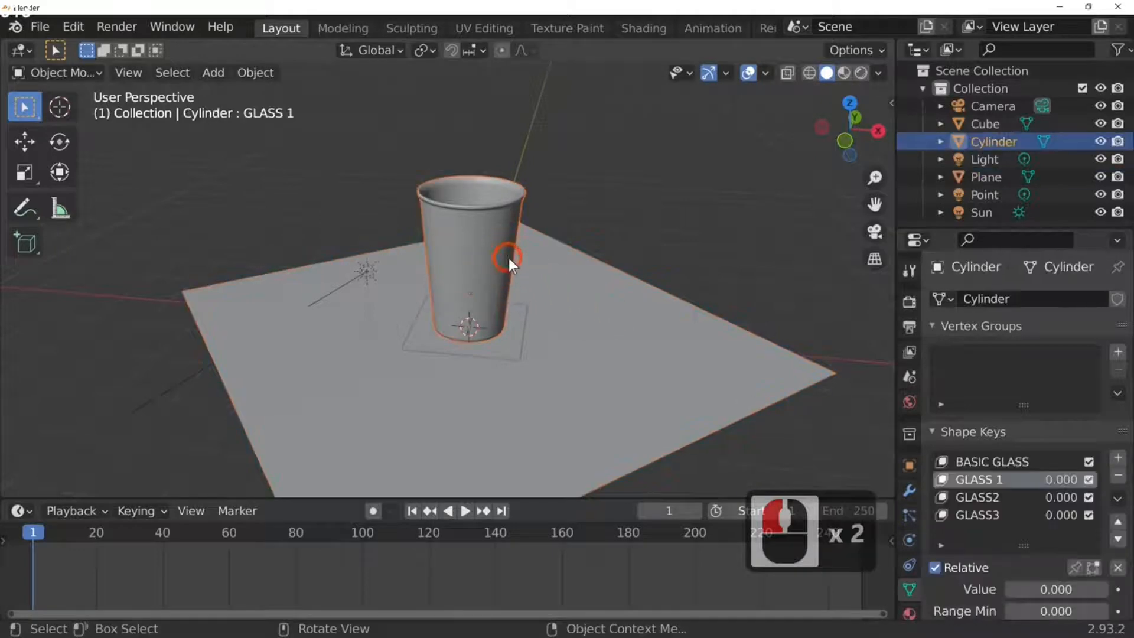
click(1014, 478)
click(1011, 480)
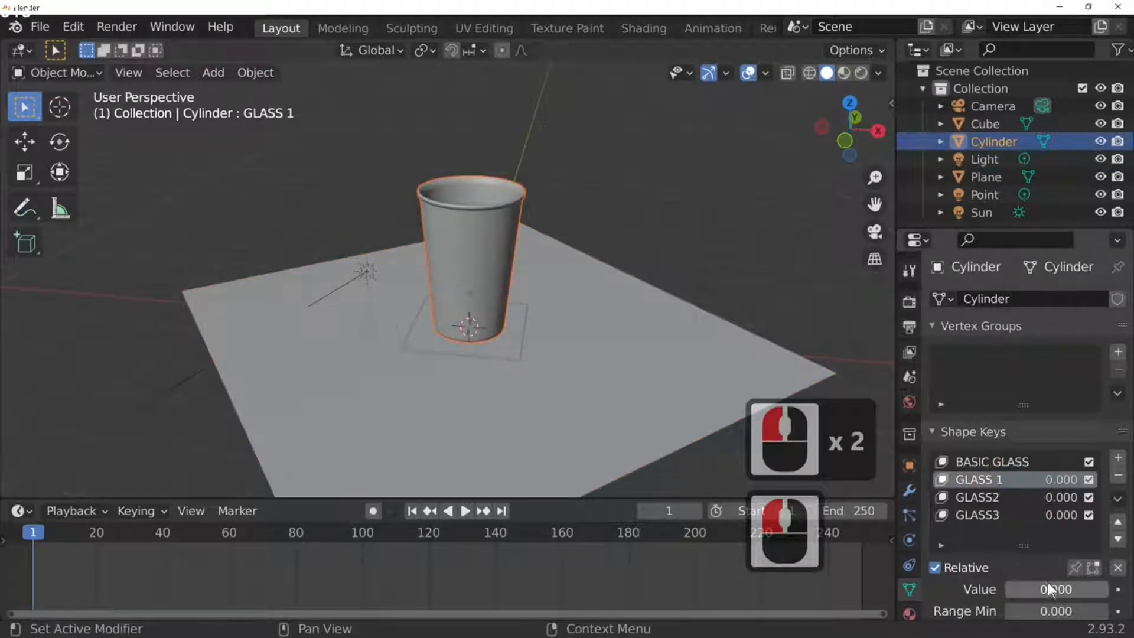
scroll(1047, 582, down, 4)
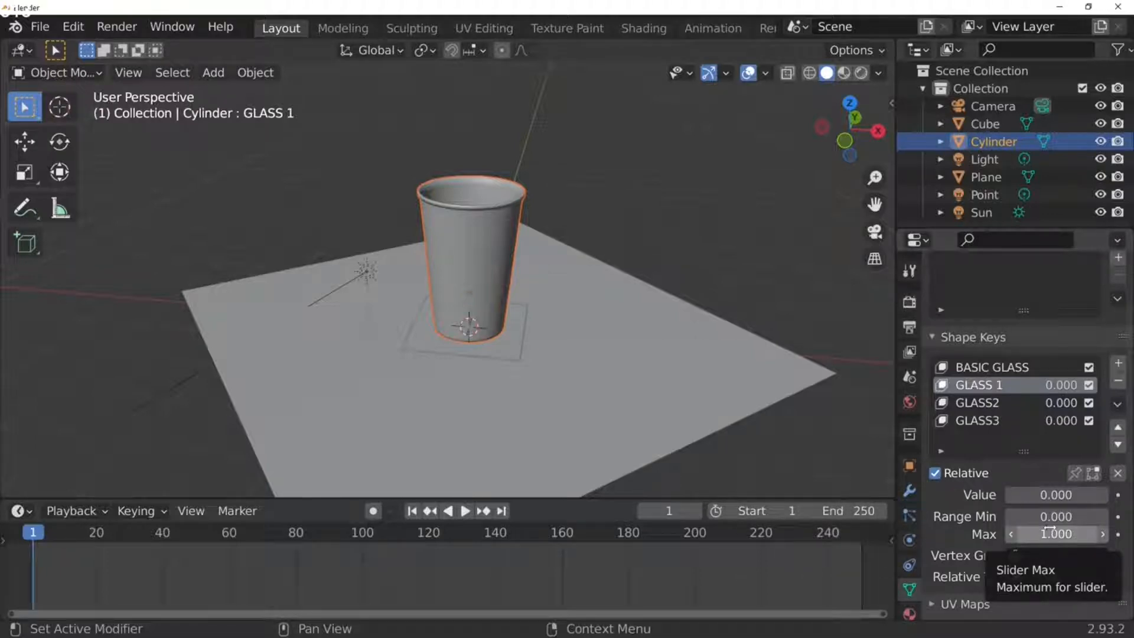
click(1044, 494)
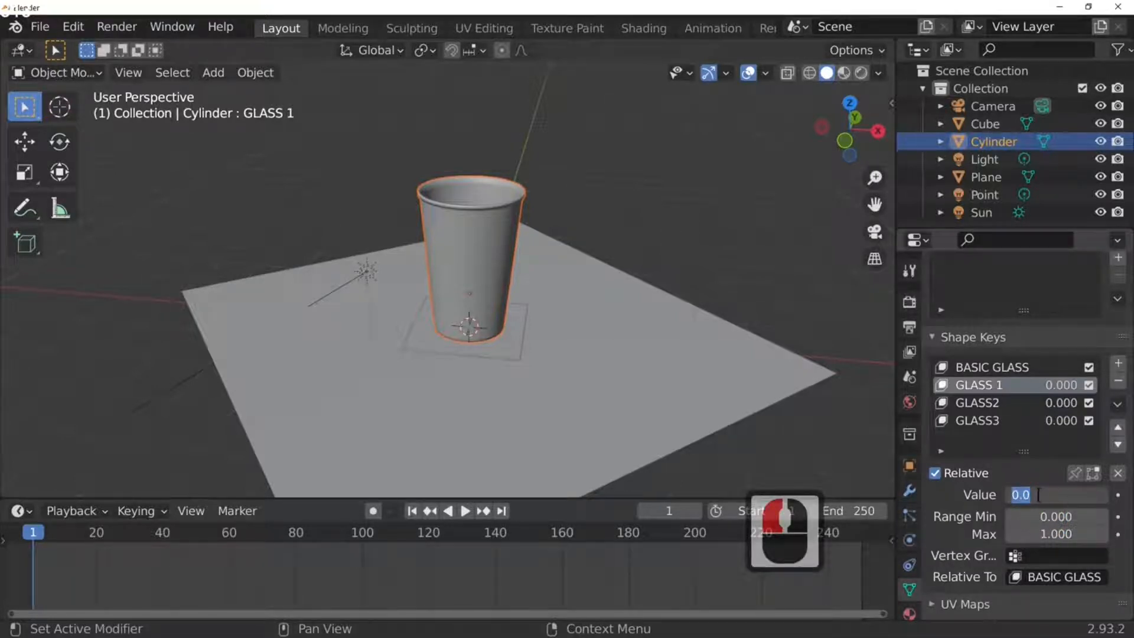
click(1021, 527)
drag(1029, 500, 1122, 472)
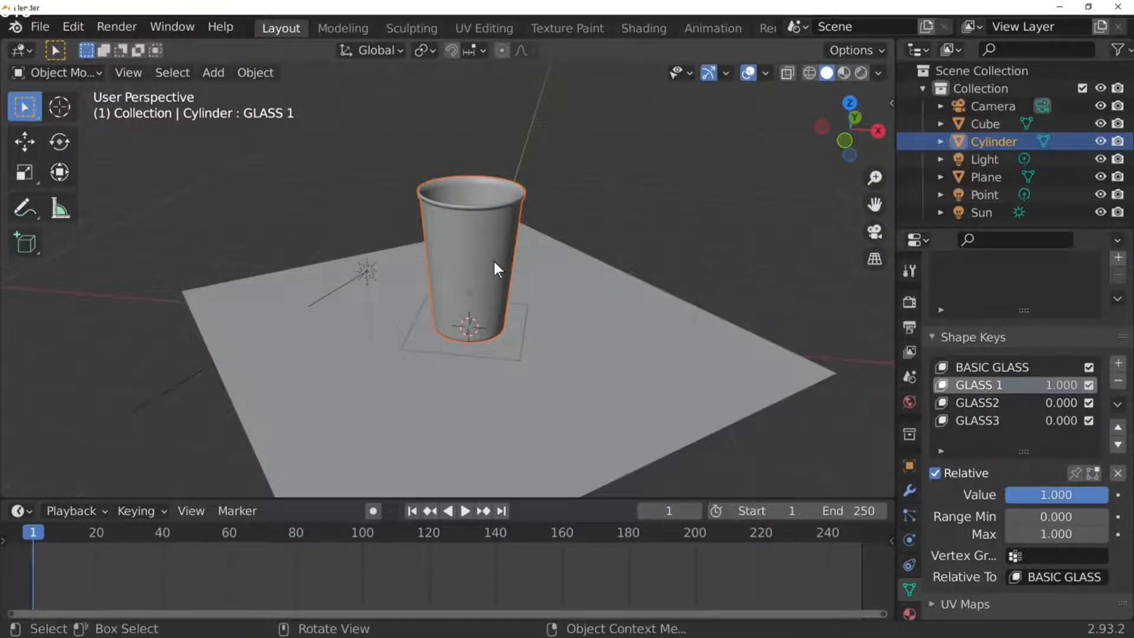
Step: In Edit Mode on the GLASS 1 shape key, scale the whole cup mesh down to a small size and shorten it along Z
key(Tab)
key(a)
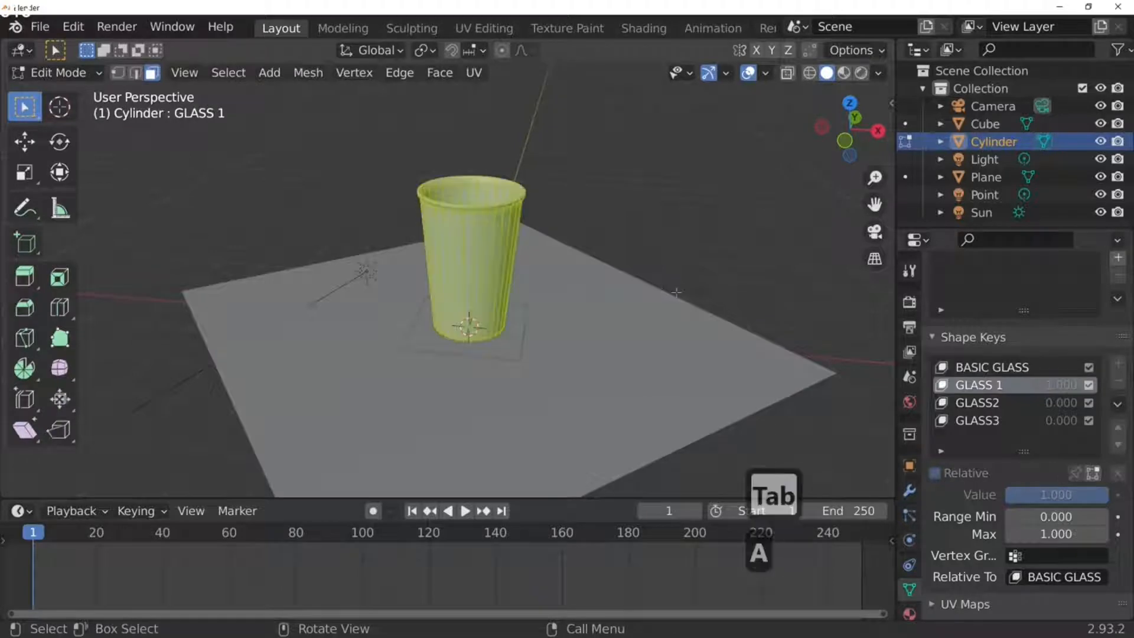
key(s)
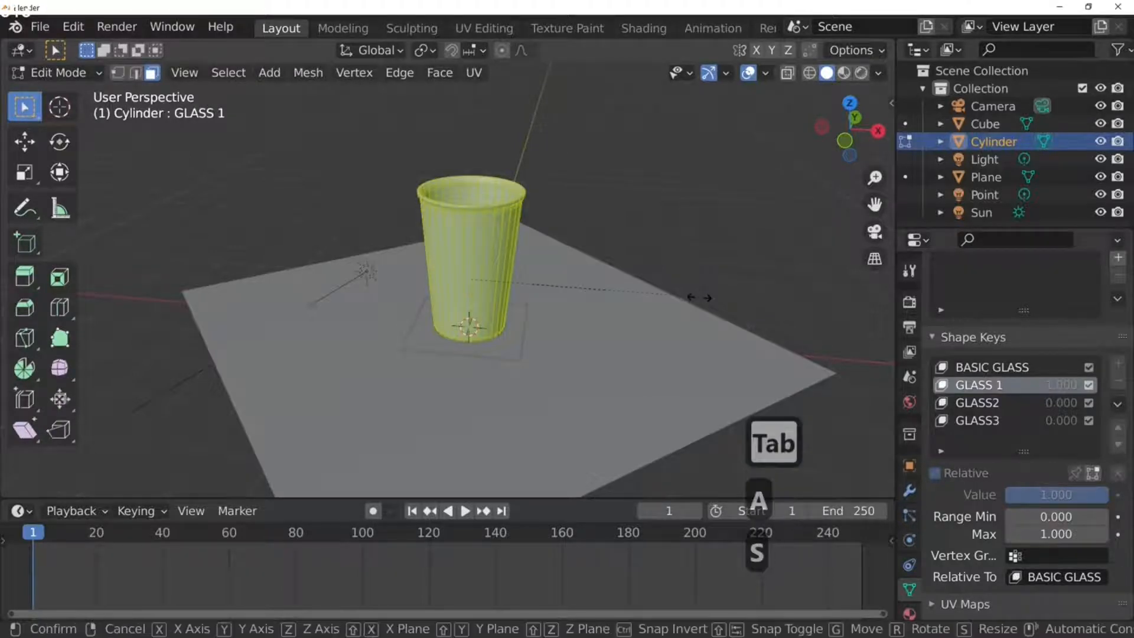
click(540, 299)
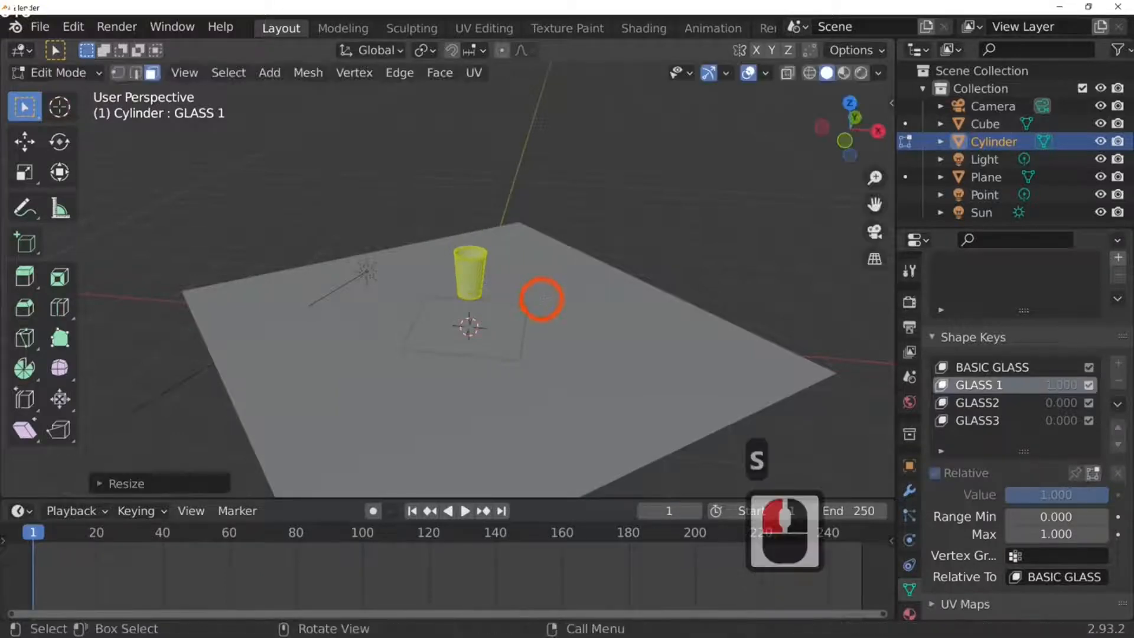
key(s)
key(z)
click(514, 299)
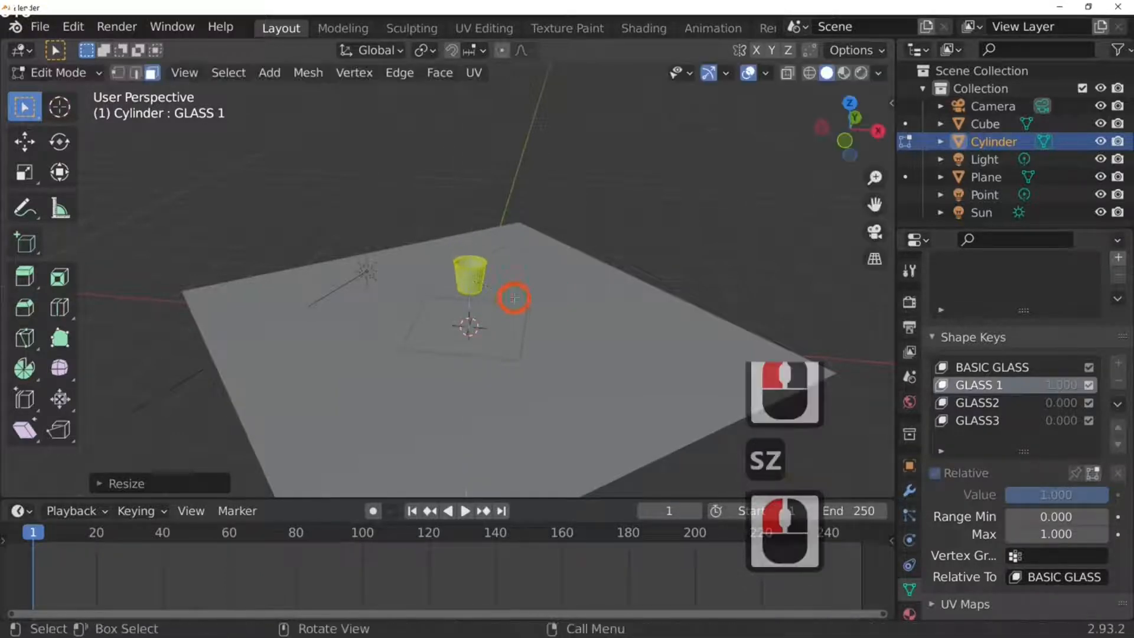
key(KP_1)
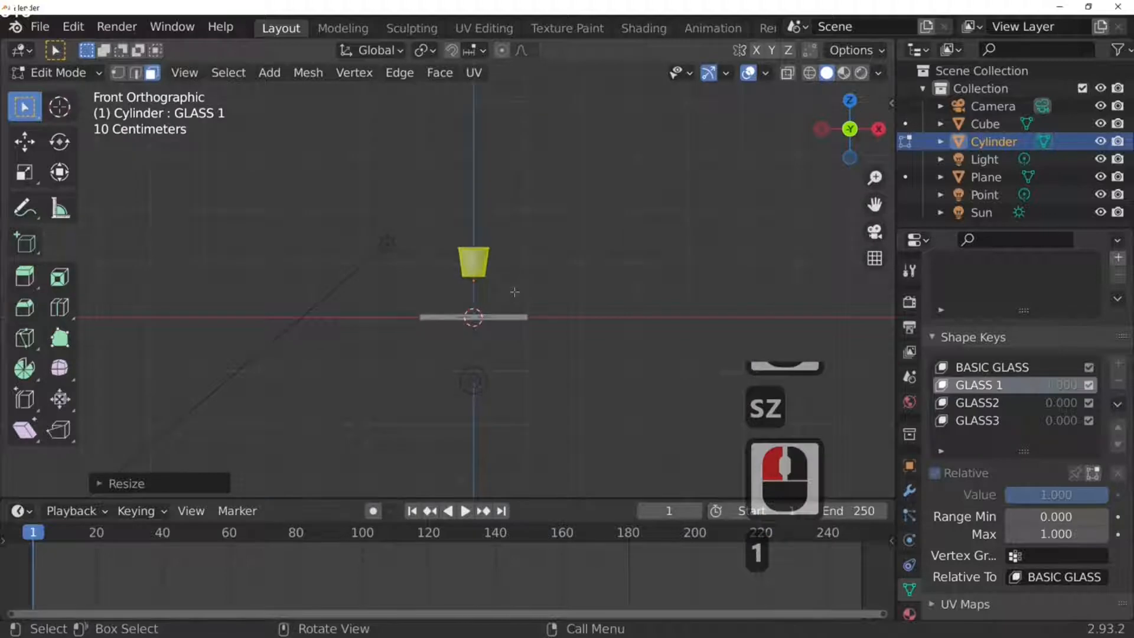
Step: Lower the shrunken GLASS 1 cup mesh along Z onto the thin square base and return to Object Mode
key(g)
key(z)
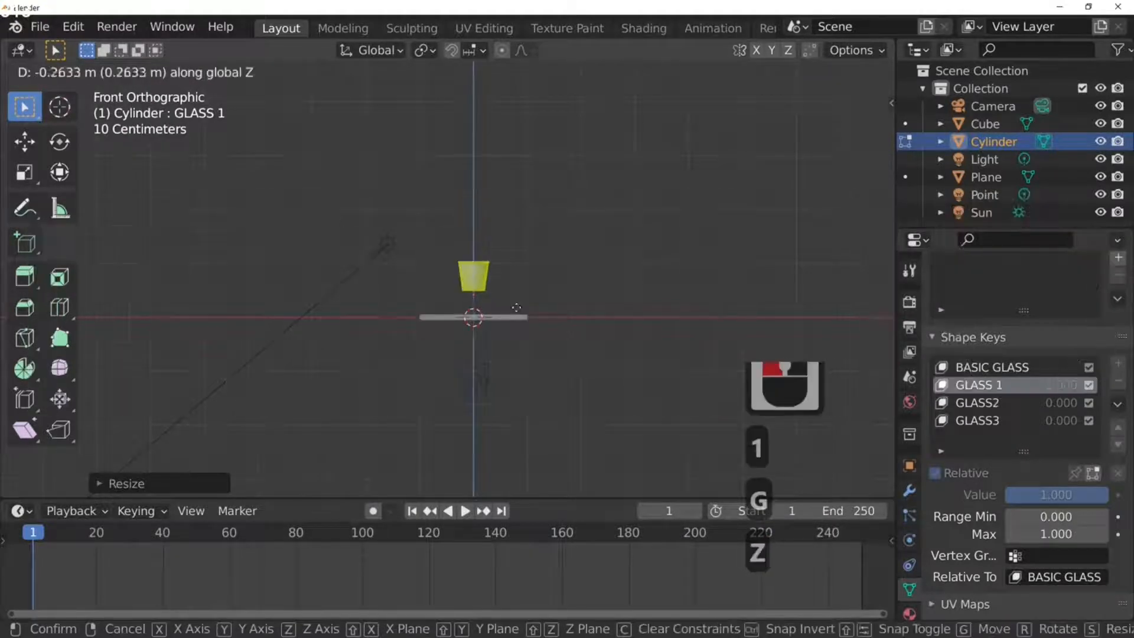
click(517, 328)
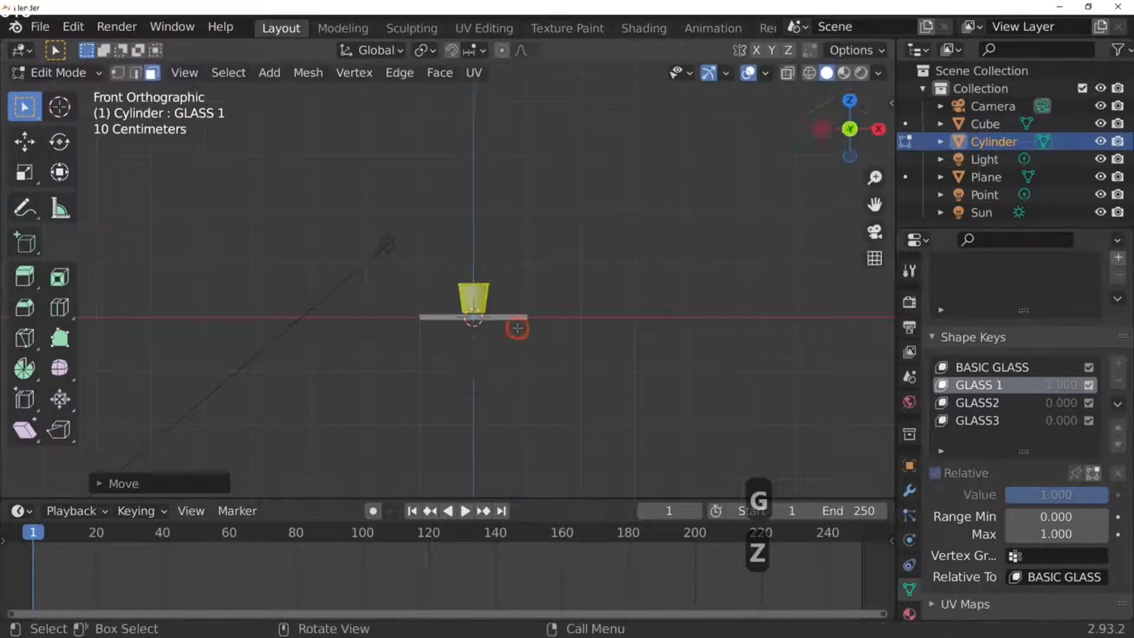
middle_drag(517, 329, 579, 405)
key(Tab)
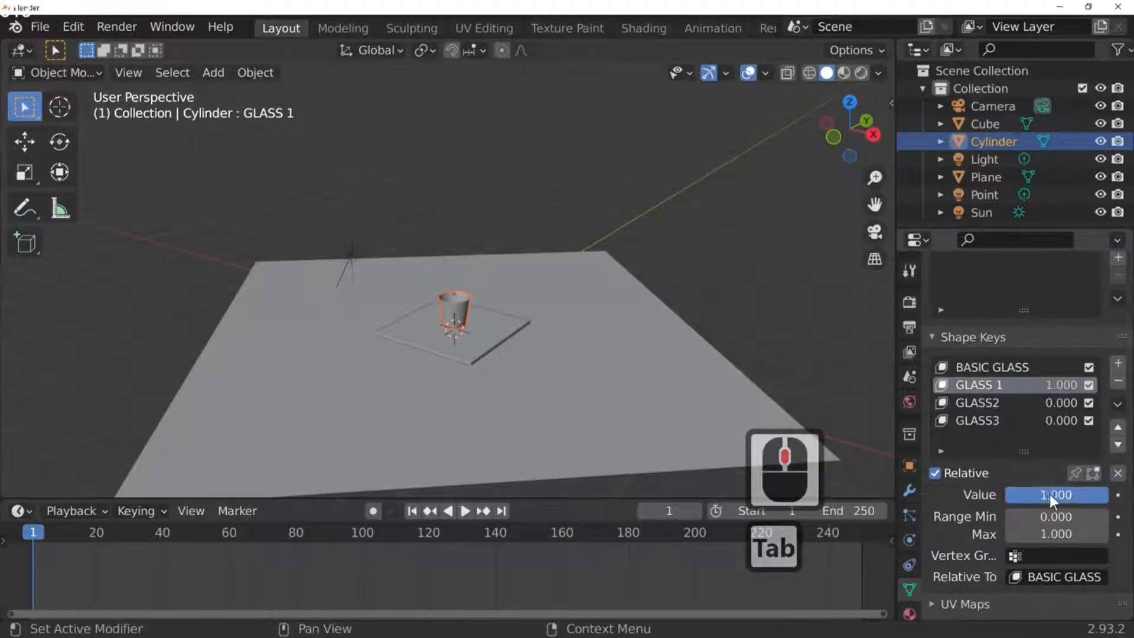
Step: Set the GLASS 1 shape key's value to 0.000 and the GLASS2 shape key's value to 1.000, leaving GLASS2 active
mouse_move(1071, 494)
mouse_down()
mouse_move(967, 495)
mouse_move(1071, 495)
mouse_up()
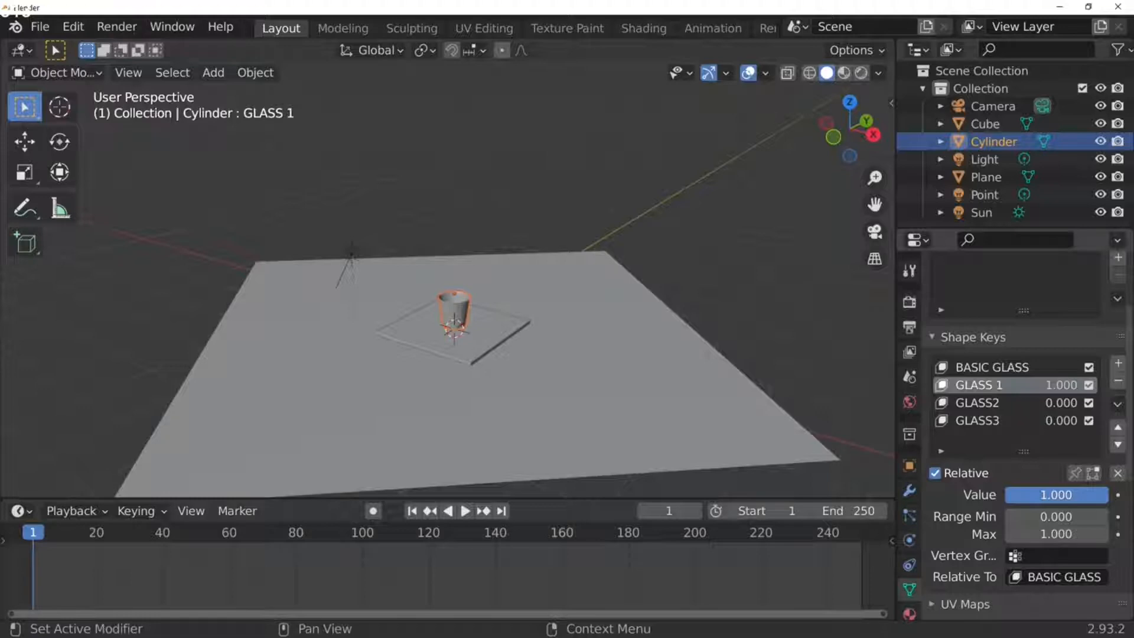
drag(1072, 495, 969, 495)
click(504, 248)
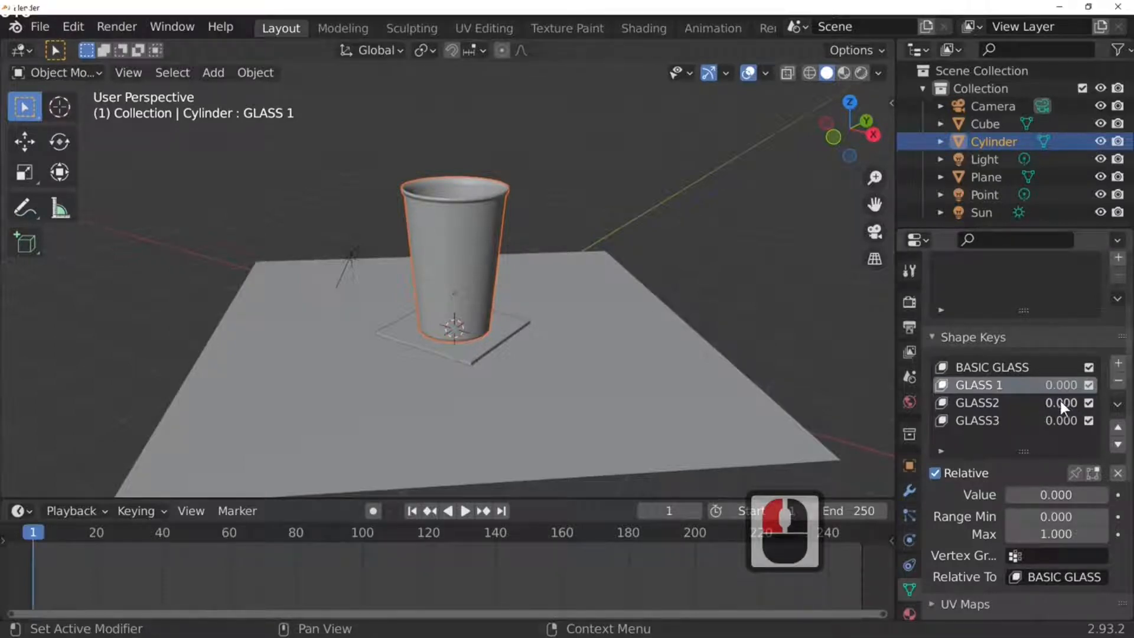
click(1019, 402)
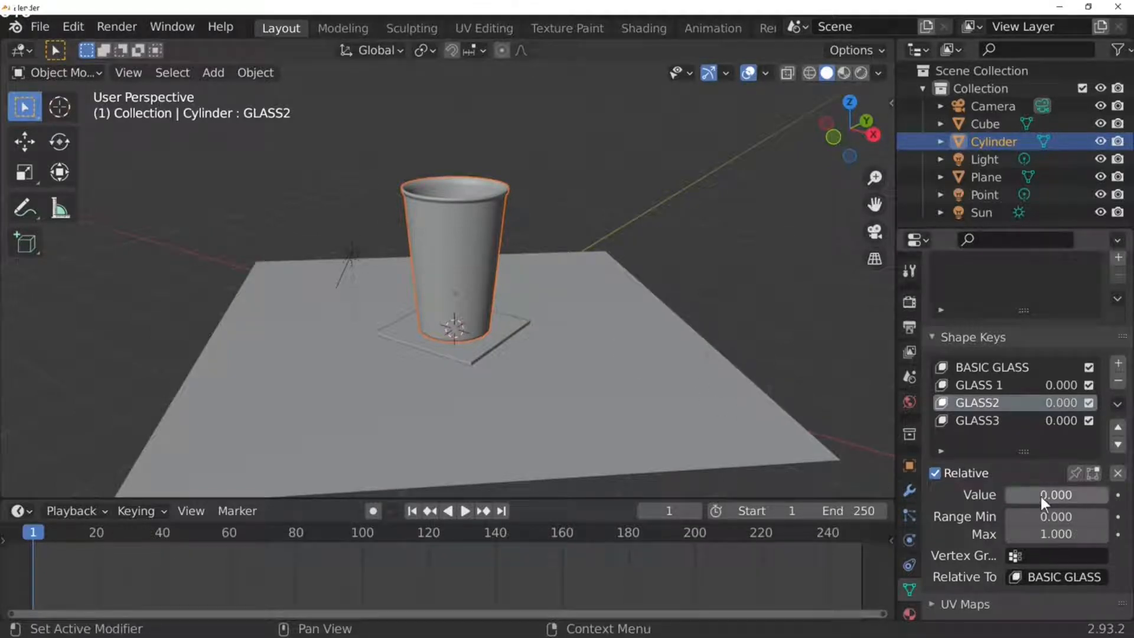
drag(1042, 494, 53, 495)
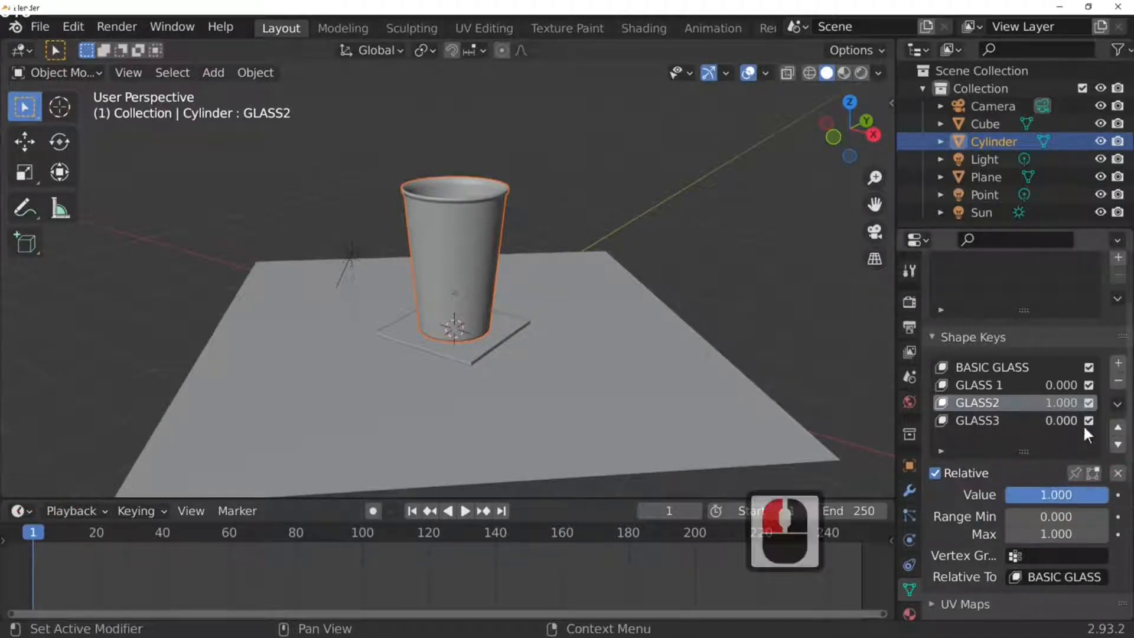
Step: Enter Edit Mode on the glass cylinder with the GLASS2 shape key active
middle_drag(580, 337, 550, 381)
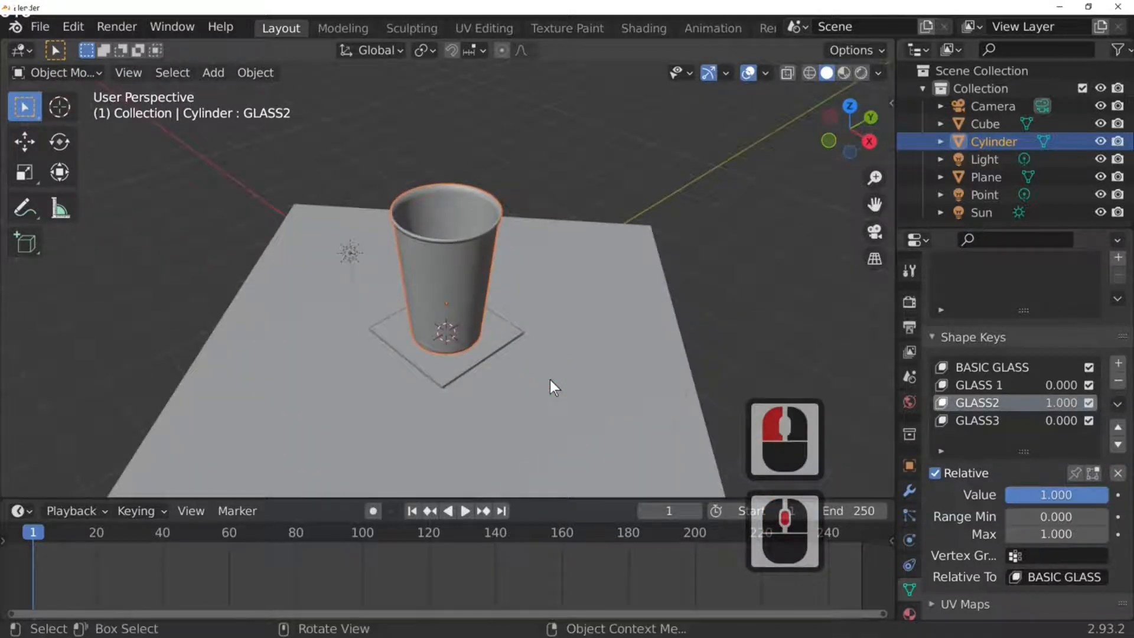
key(Tab)
middle_drag(551, 381, 433, 252)
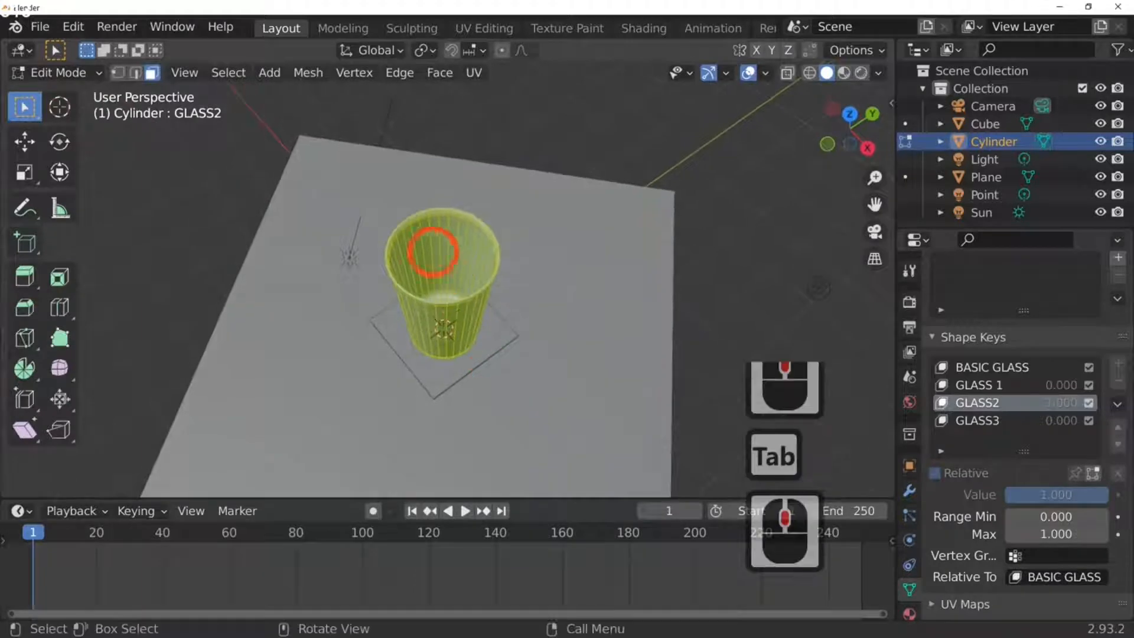
Step: Try a single loop cut around the glass's inner wall, slid from the middle, and scale the new loop inward
click(433, 252)
key(ctrl+r)
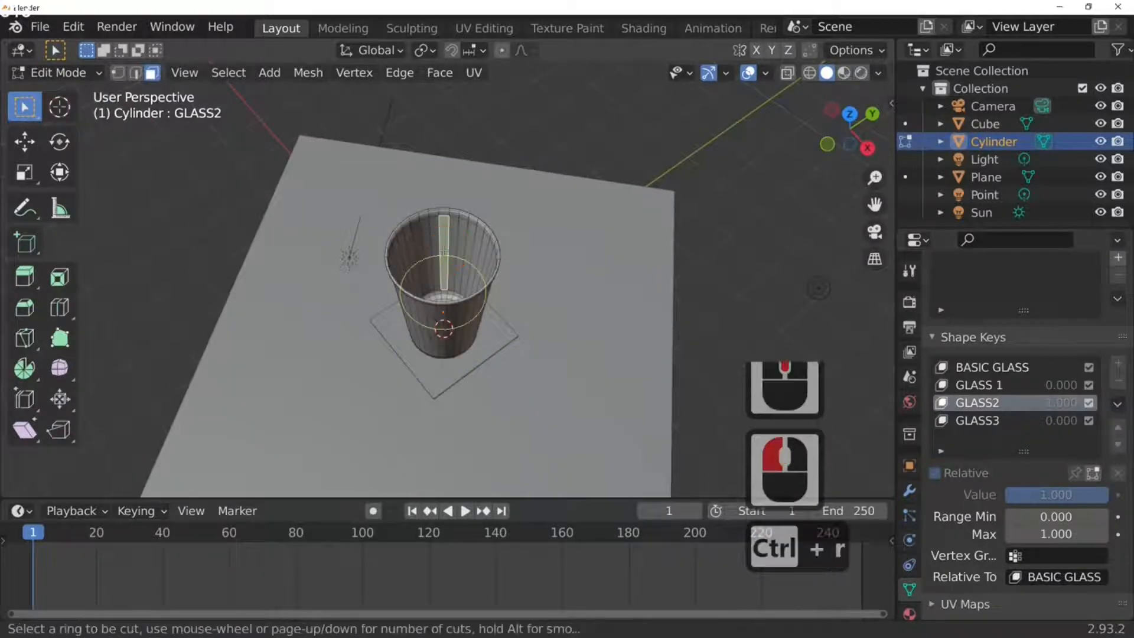
click(444, 252)
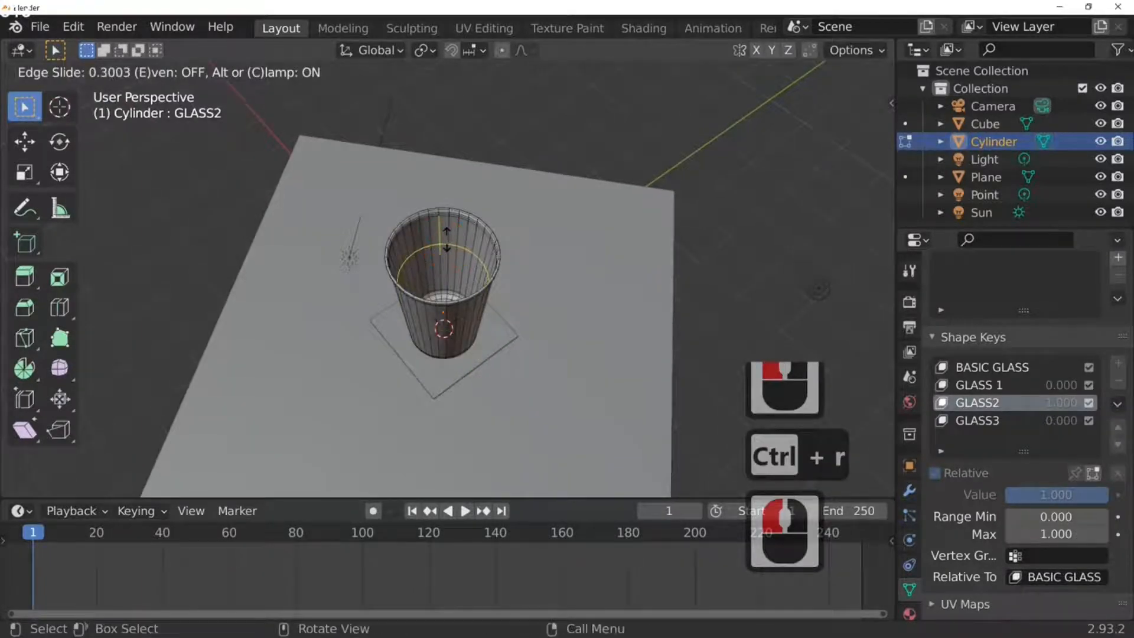
click(450, 243)
key(s)
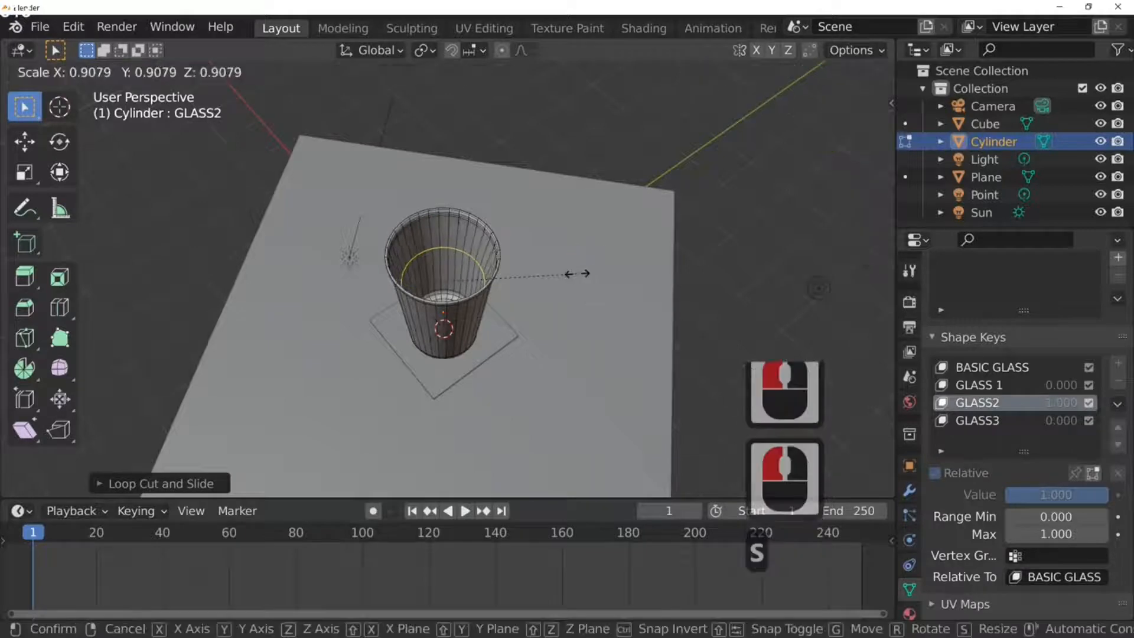
click(460, 300)
Step: Try adding two evenly spaced loop cuts around the glass's outer wall
middle_drag(577, 306, 486, 264)
key(ctrl+r)
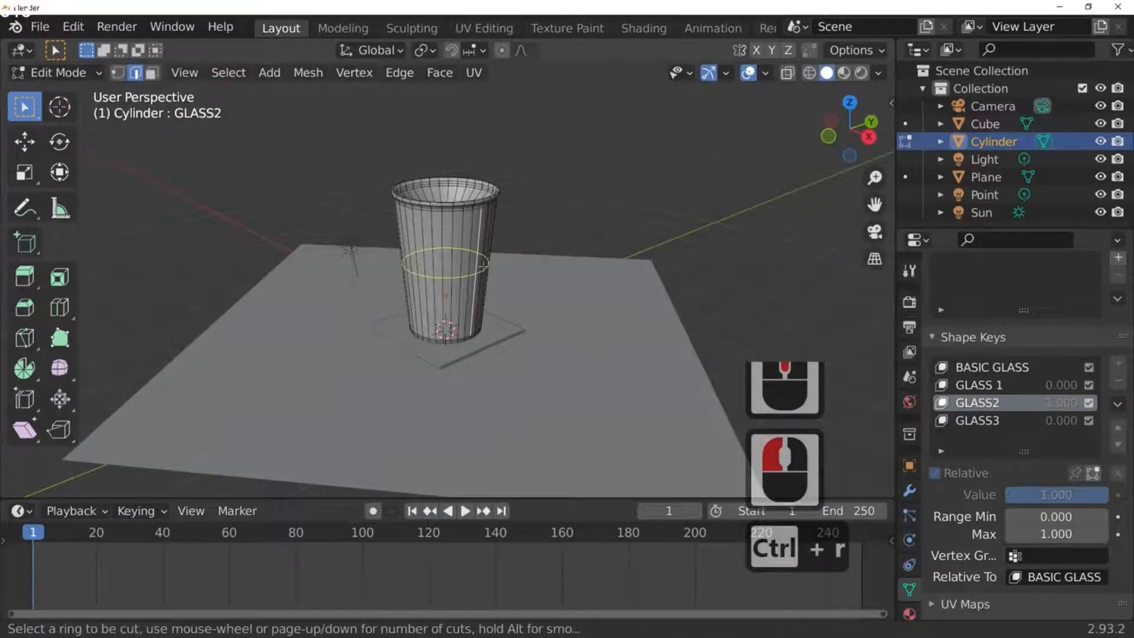
scroll(483, 267, up, 1)
click(483, 267)
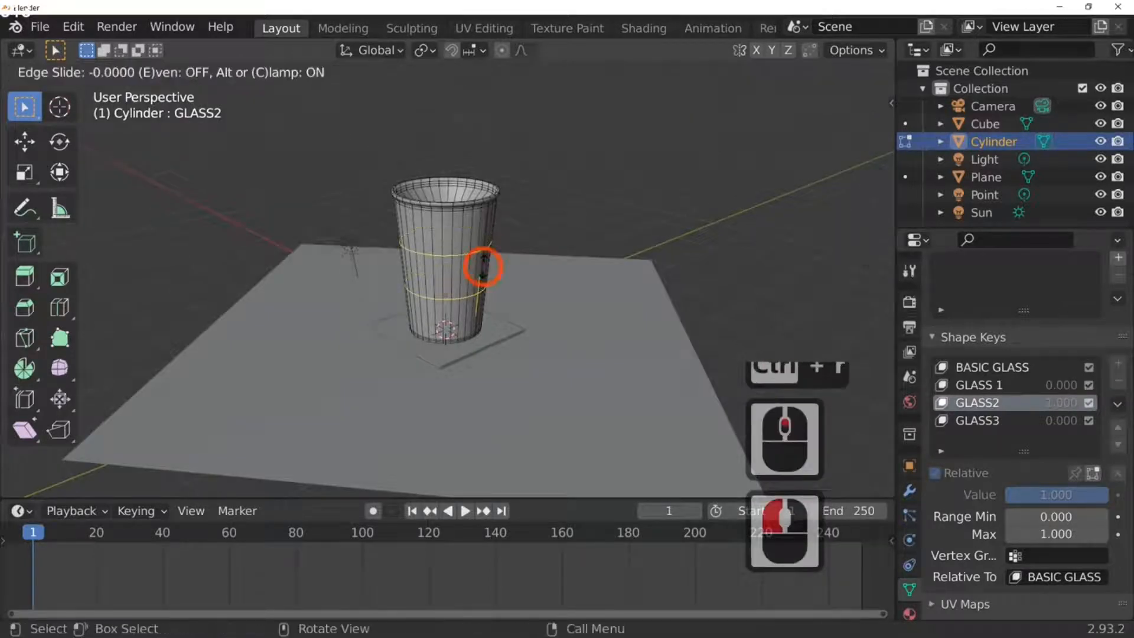
right_click(489, 261)
middle_drag(488, 260, 489, 392)
Step: Undo the loop cuts on both walls and the scaling of the inner loop
key(ctrl+z)
key(ctrl+z)
key(ctrl+z)
key(ctrl+z)
key(ctrl+z)
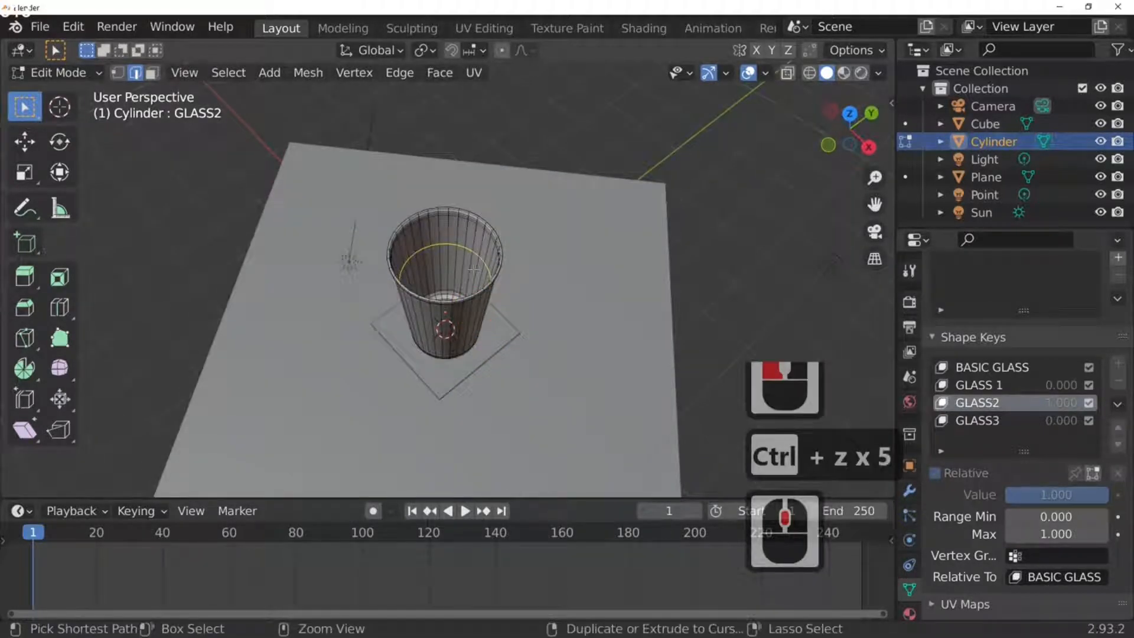
key(ctrl+z)
Step: Add two horizontal loop cuts around the inner wall of the glass
click(466, 252)
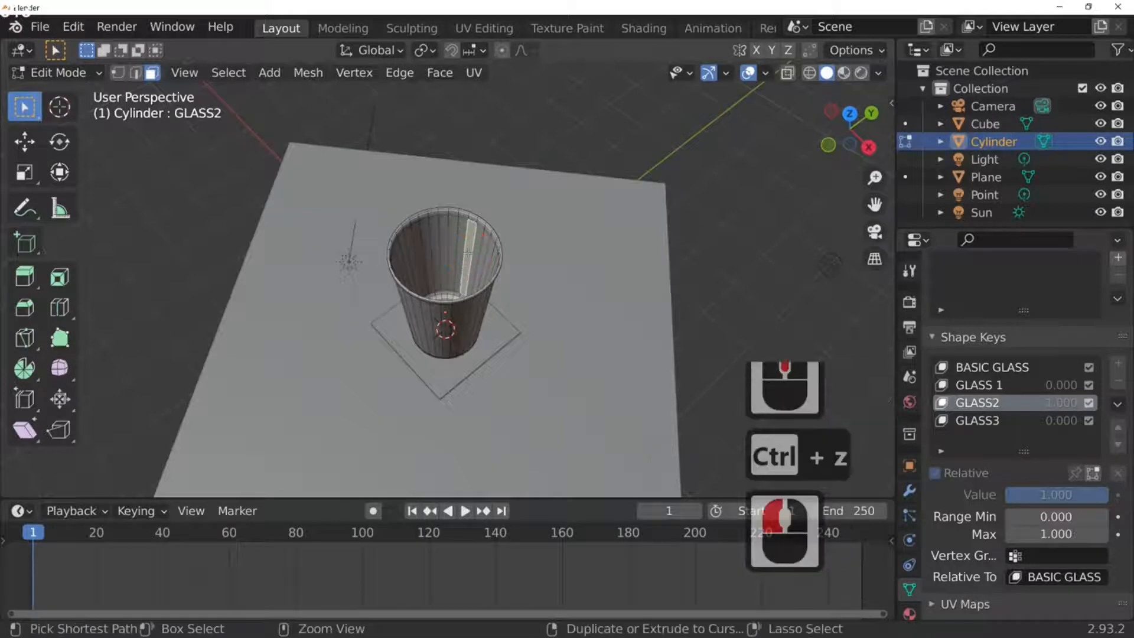
key(ctrl+r)
scroll(467, 252, up, 1)
click(467, 253)
click(458, 278)
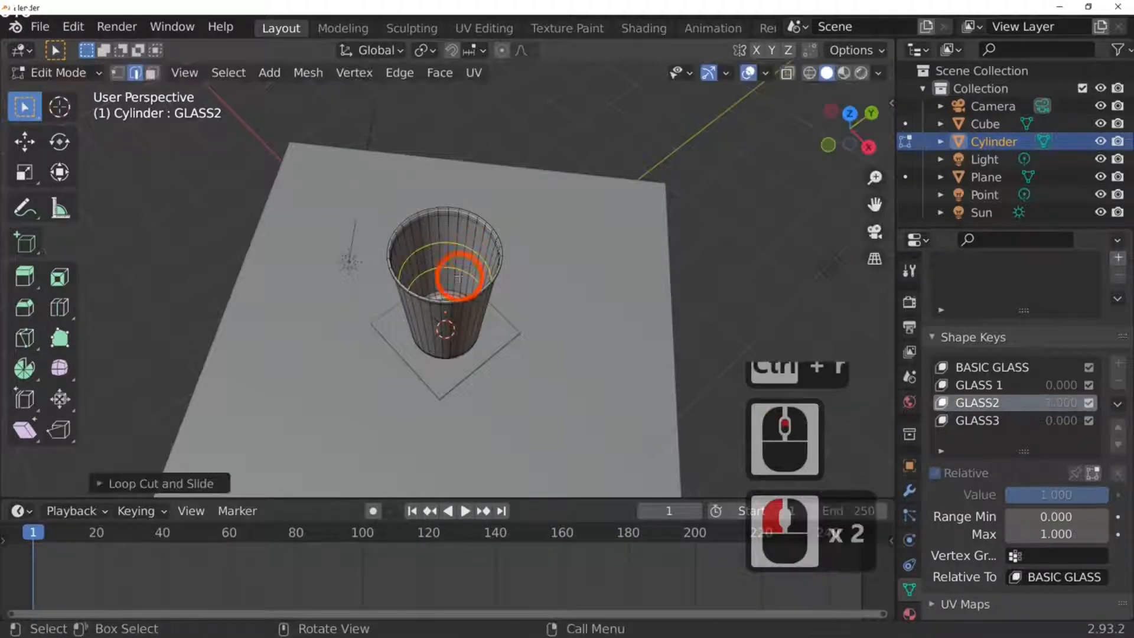
Step: Scale the lower of the two inner-wall loops inward to about 0.22 of its size
click(461, 272)
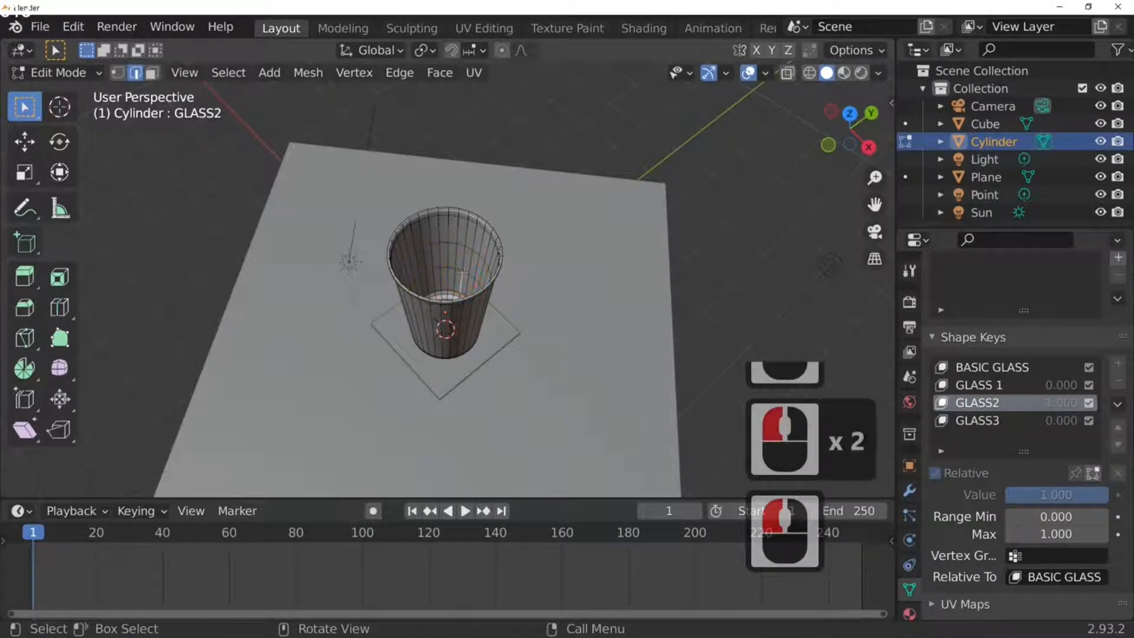
alt+click(461, 273)
key(s)
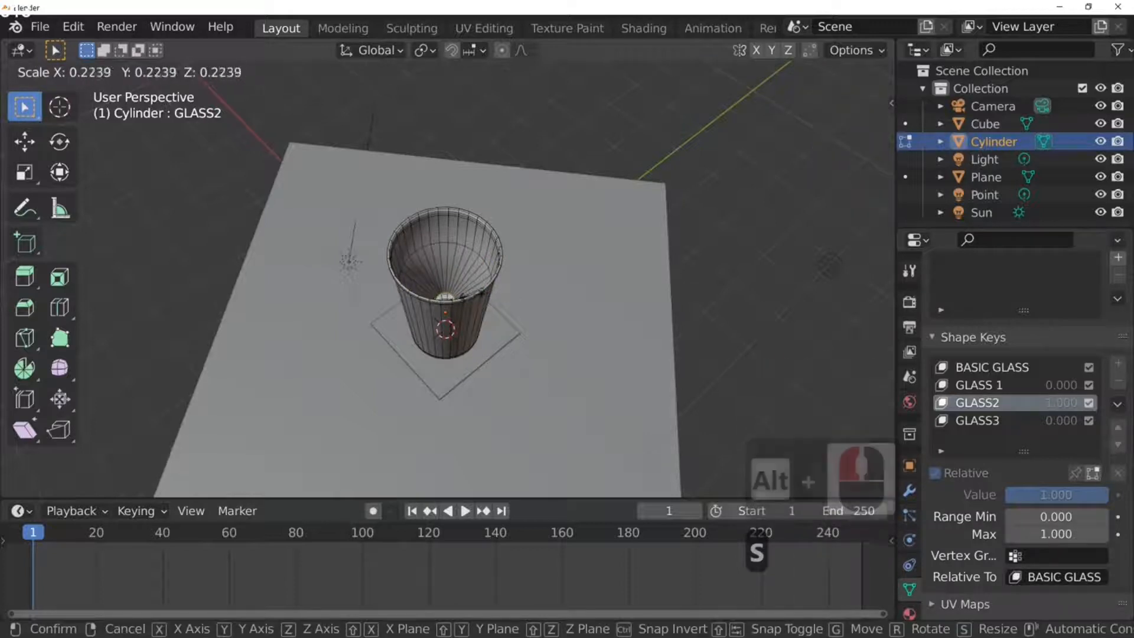
click(470, 252)
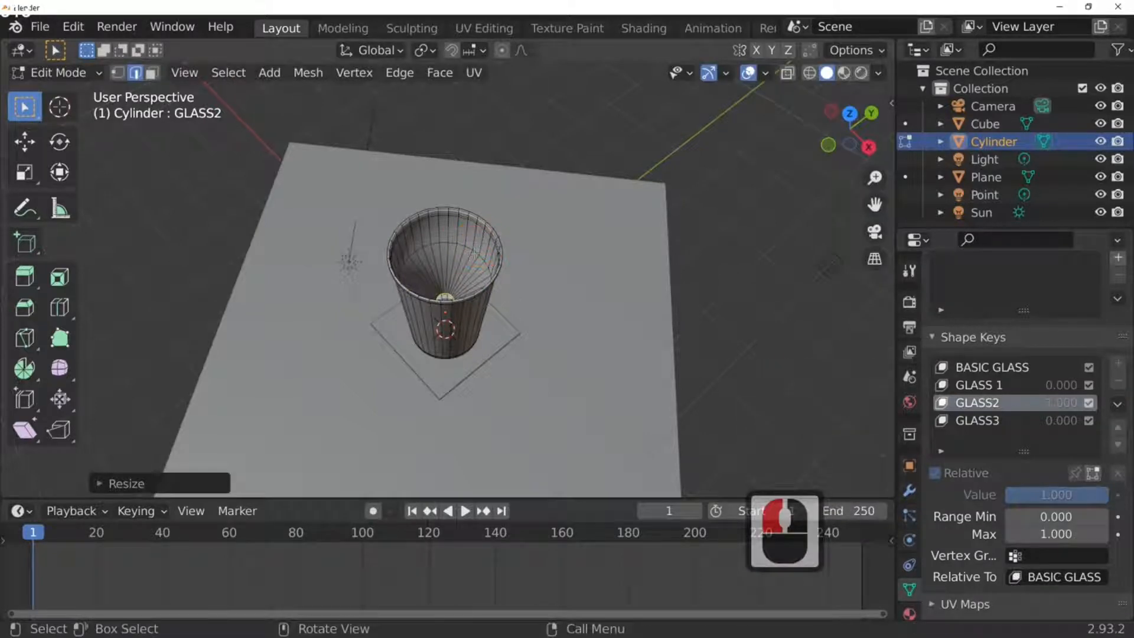
Step: Scale the upper of the two inner-wall loops inward
click(475, 253)
alt+click(475, 253)
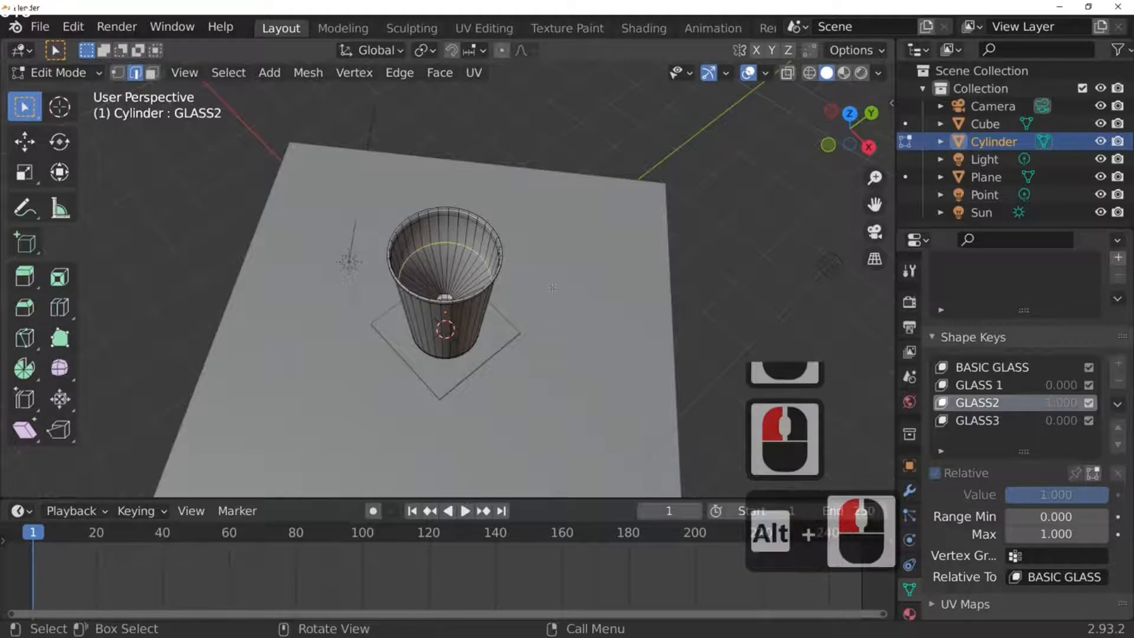
key(s)
click(523, 287)
middle_drag(523, 287, 541, 252)
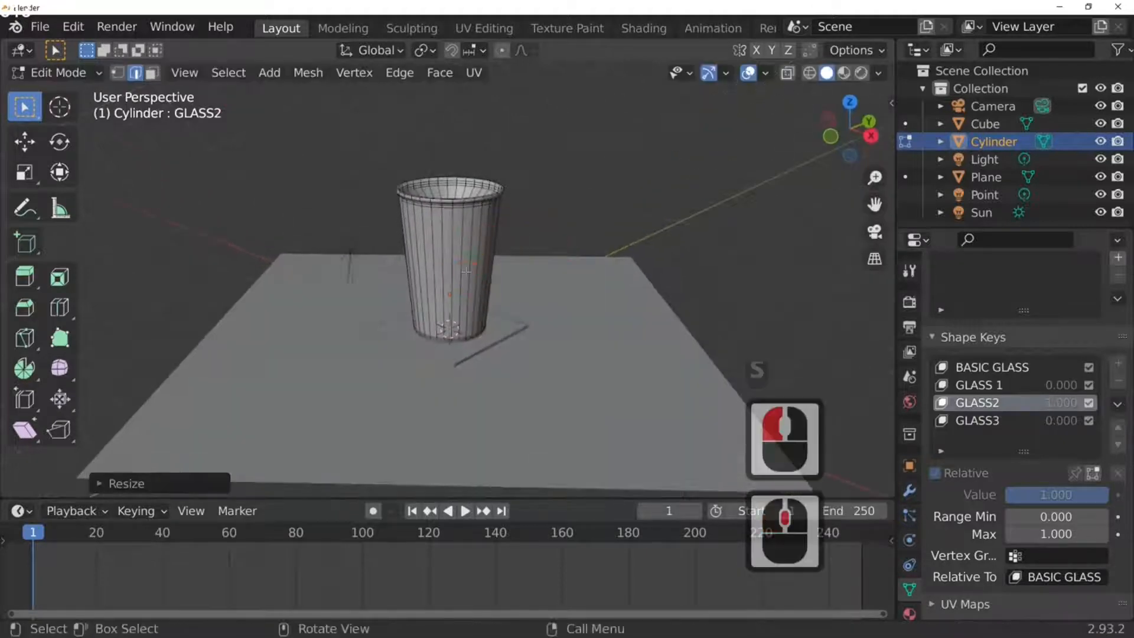
Step: Add two evenly spaced loop cuts around the outer wall of the glass
click(465, 271)
key(ctrl+r)
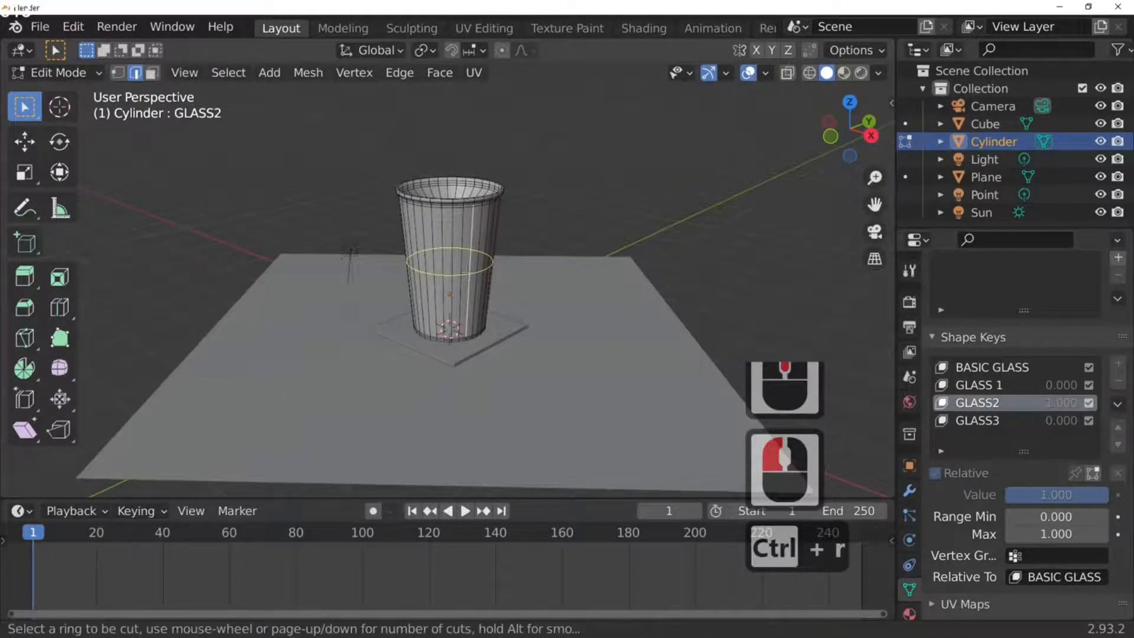
scroll(466, 271, up, 1)
click(467, 272)
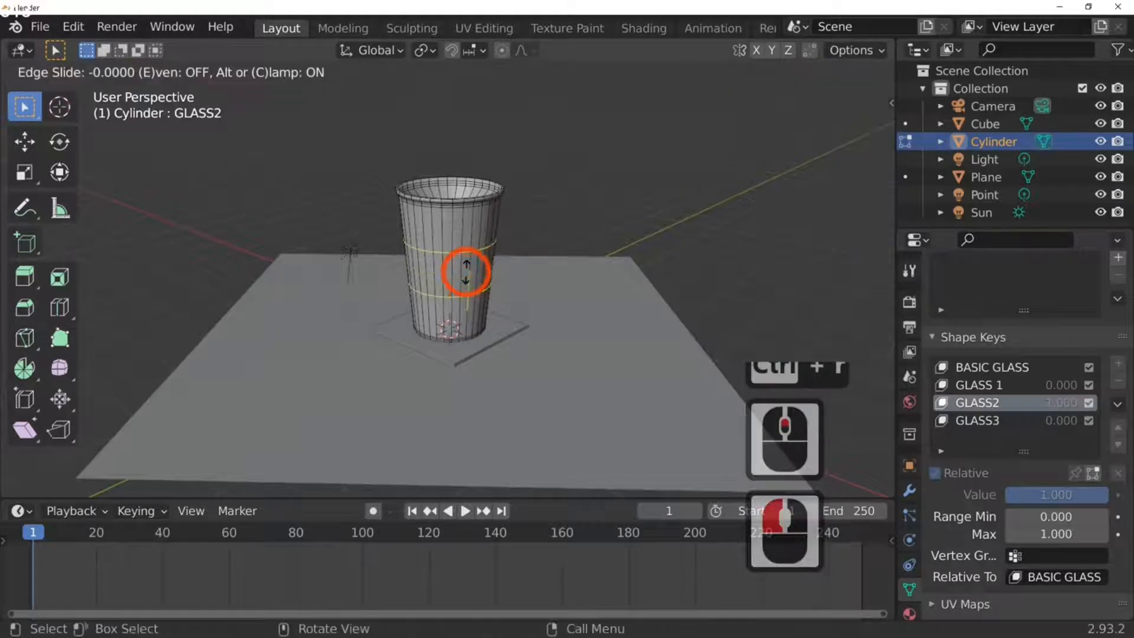
click(466, 272)
Step: Scale the upper outer-wall loop inward to pinch the glass into a narrow neck
alt+click(523, 255)
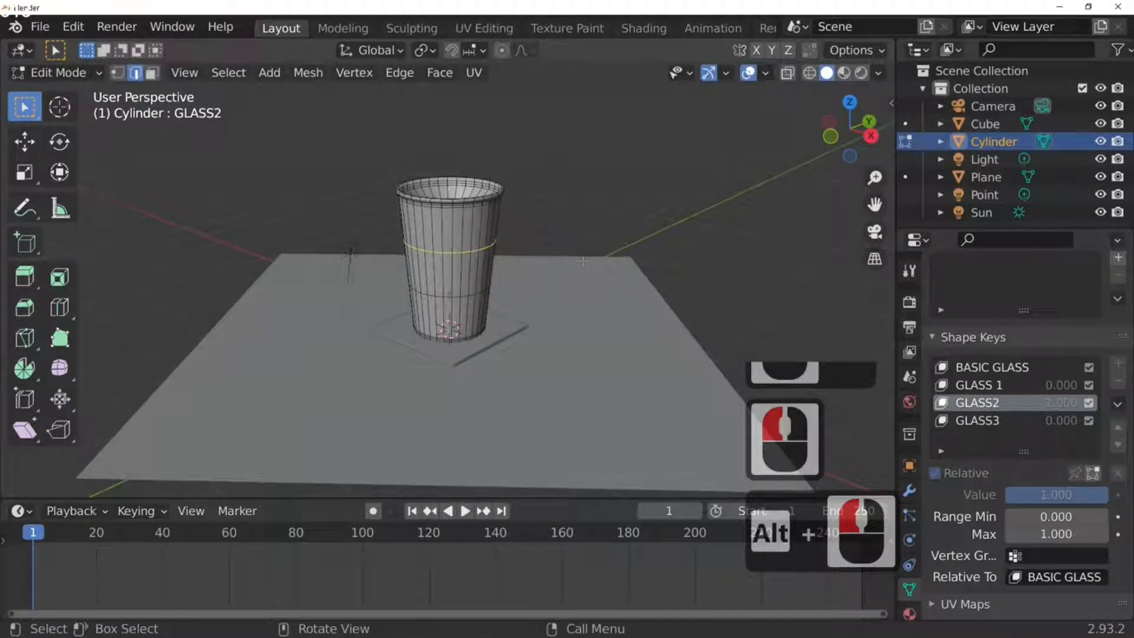
key(s)
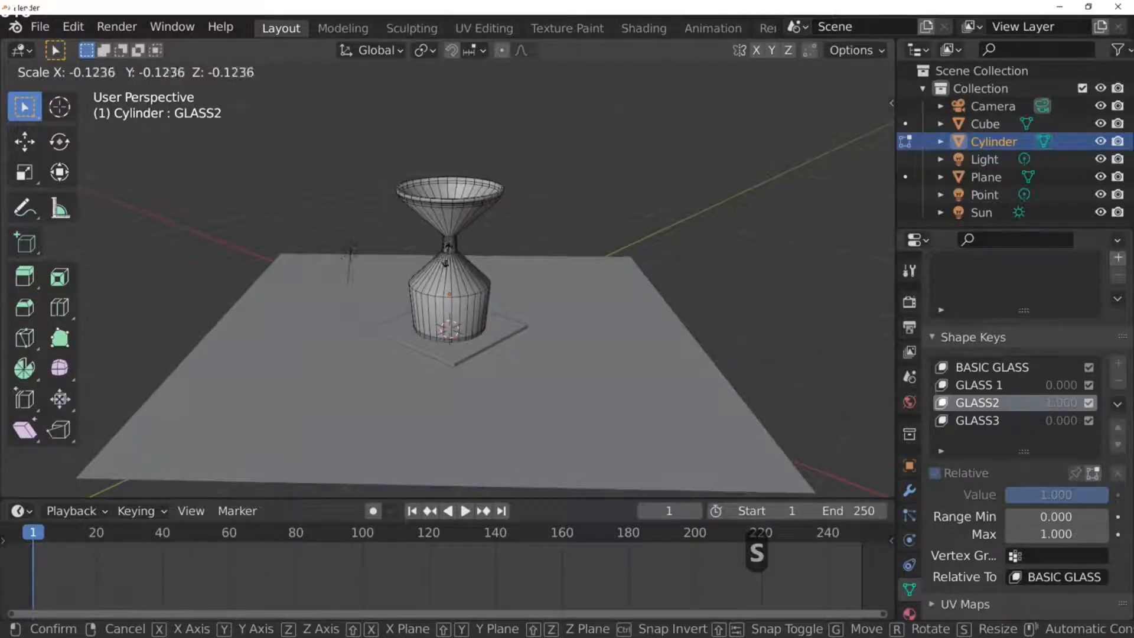
click(461, 254)
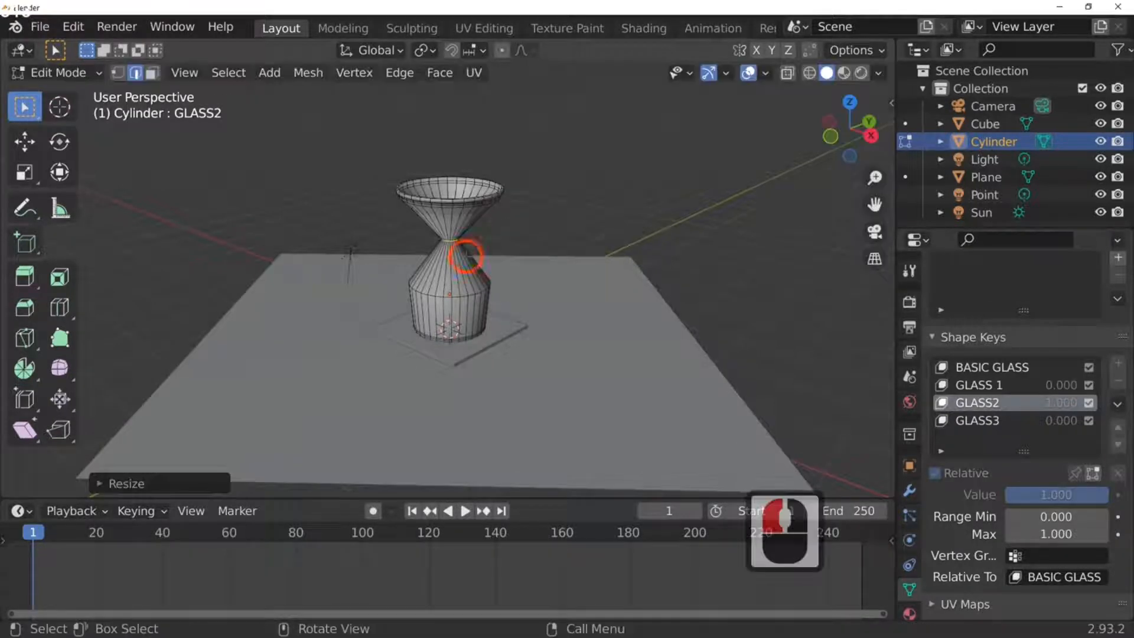
Step: Scale the lower outer-wall loop inward to about 0.25 of its size to form a stem
alt+click(471, 297)
key(s)
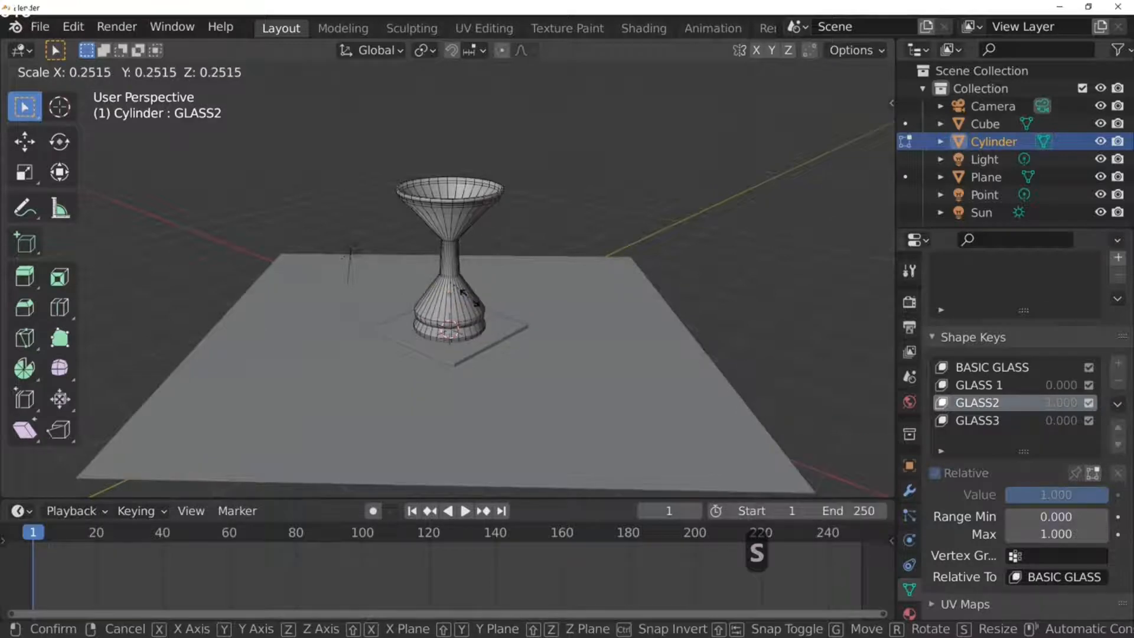
click(494, 324)
Step: Scale the two loops protruding through the outer wall above the base inward, the second to about 0.88
scroll(514, 366, up, 3)
shift+middle_drag(528, 375, 549, 324)
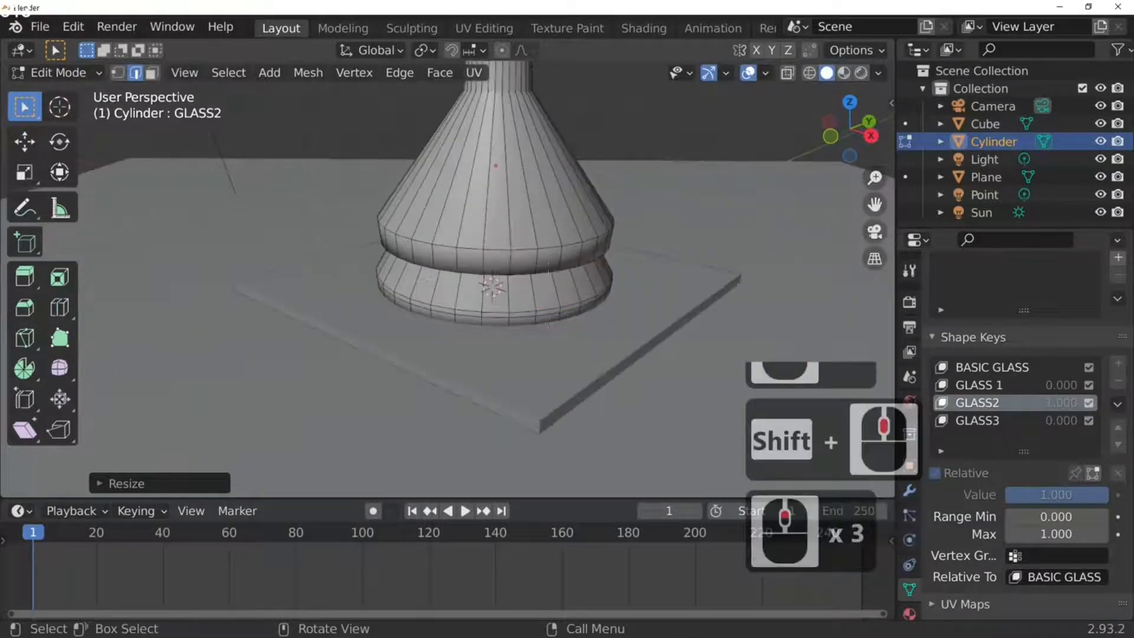
alt+click(680, 252)
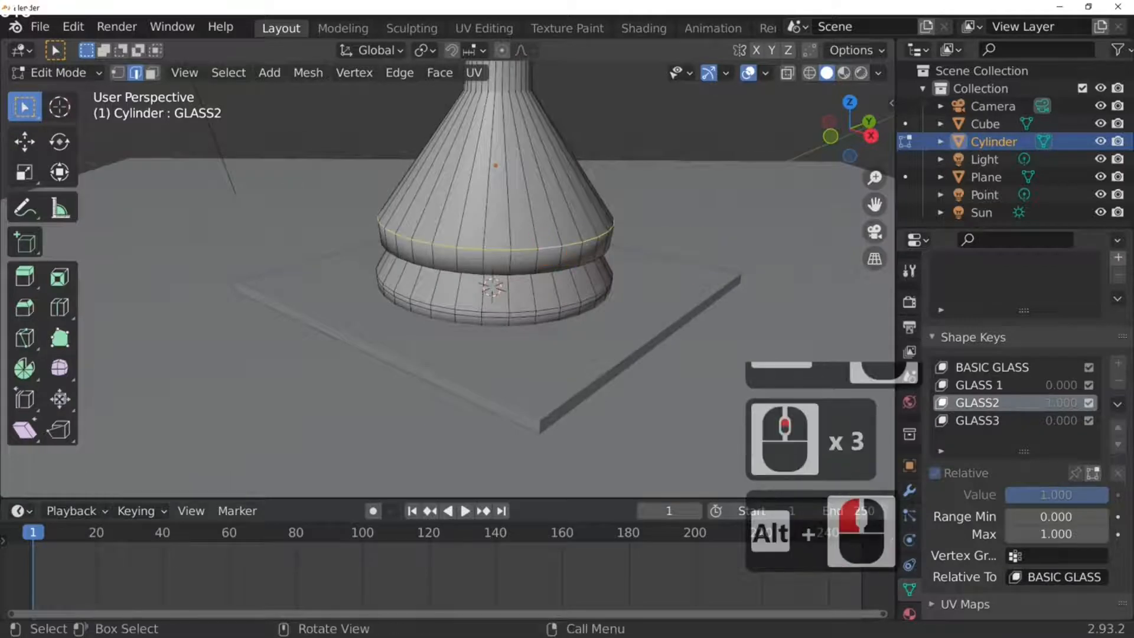
key(s)
click(598, 255)
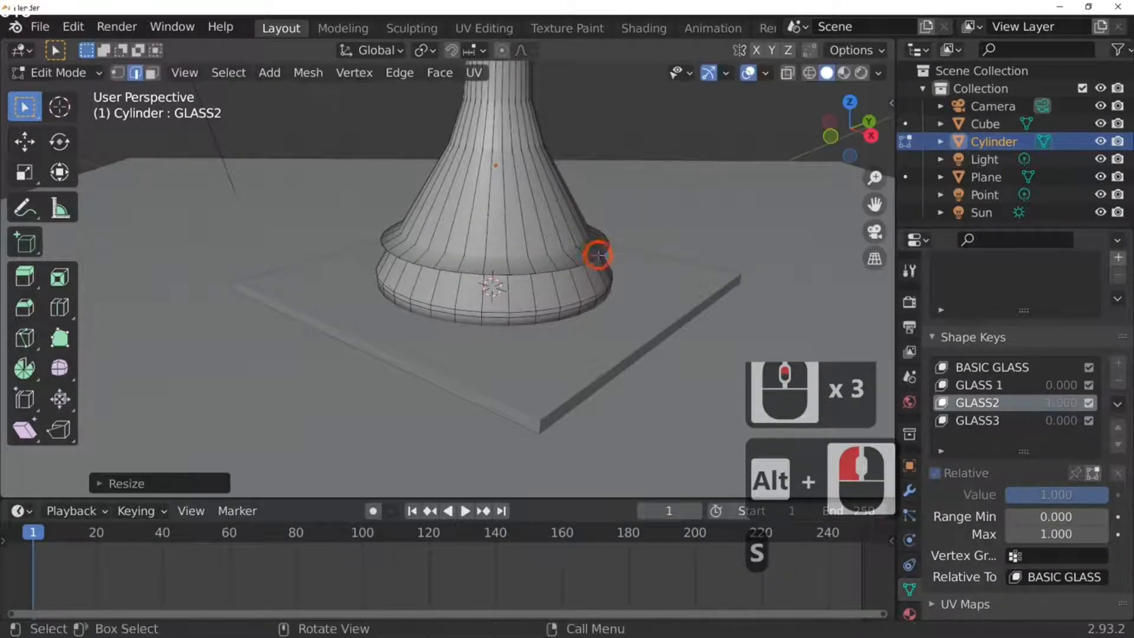
alt+click(540, 273)
key(s)
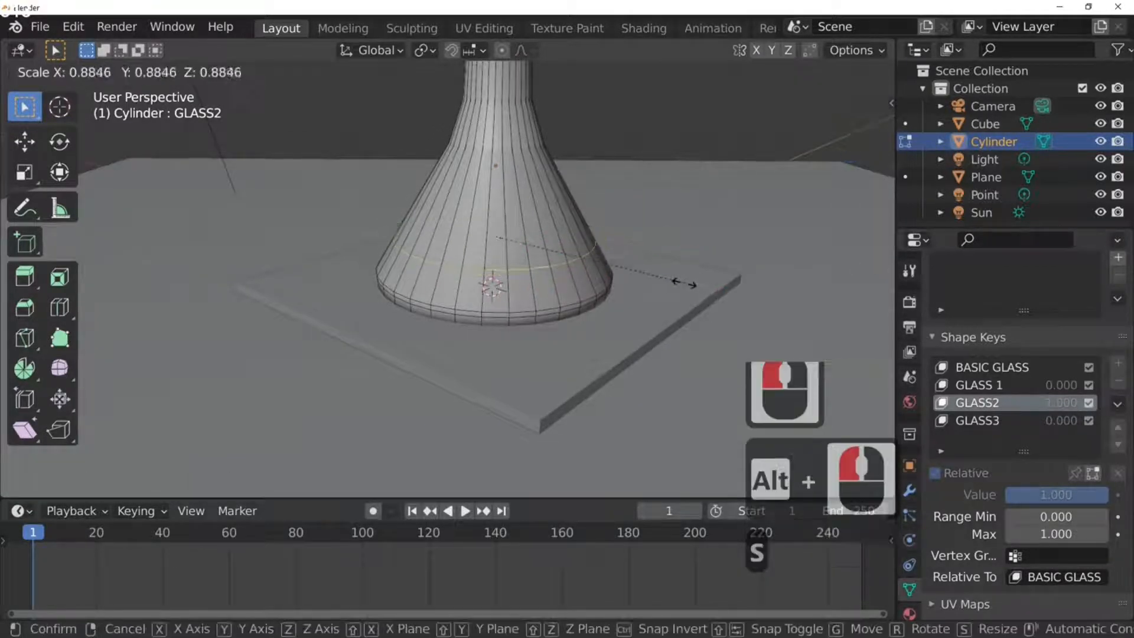
click(597, 266)
Step: Check the flared base in Object Mode, reselect the glass cylinder and return to Edit Mode
key(Tab)
click(559, 235)
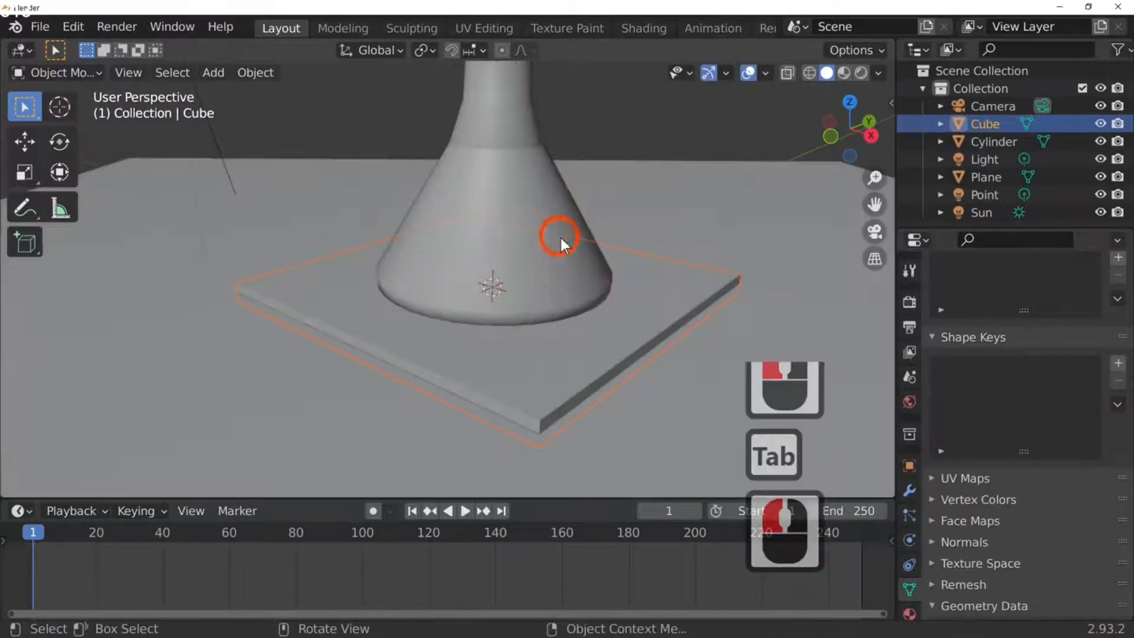
scroll(543, 278, down, 1)
click(503, 236)
key(Tab)
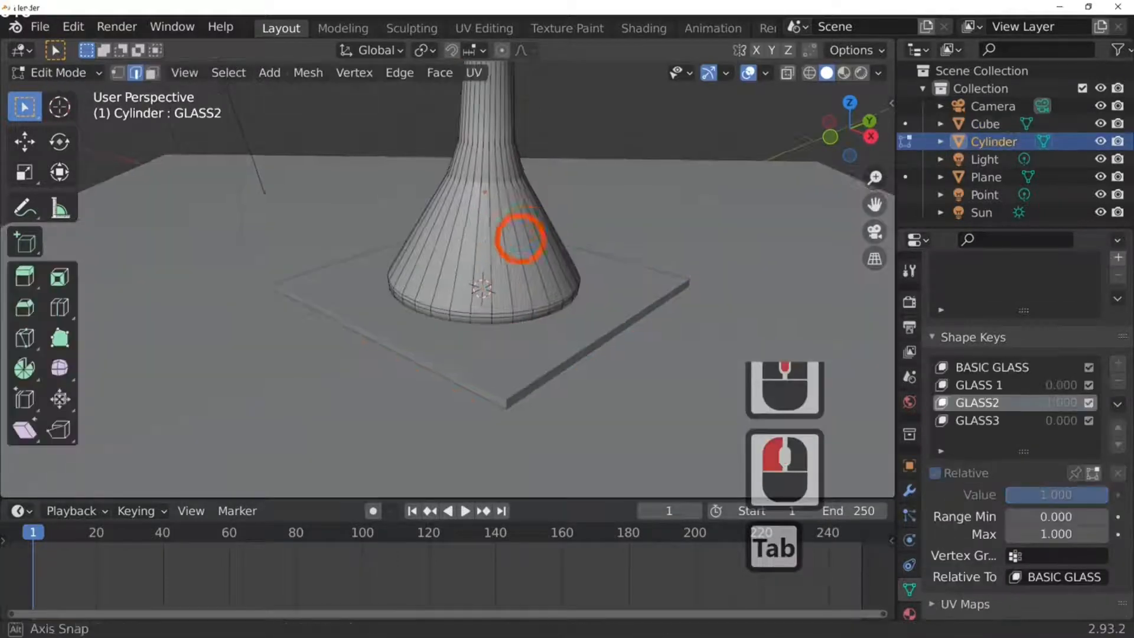
Step: Turn on X-ray display and examine the inner loops inside the glass's base
middle_drag(520, 238, 522, 286)
click(787, 73)
mouse_move(489, 221)
middle_down()
mouse_move(494, 185)
mouse_move(438, 162)
mouse_move(430, 146)
mouse_move(491, 216)
middle_up()
scroll(491, 216, down, 1)
scroll(502, 241, up, 3)
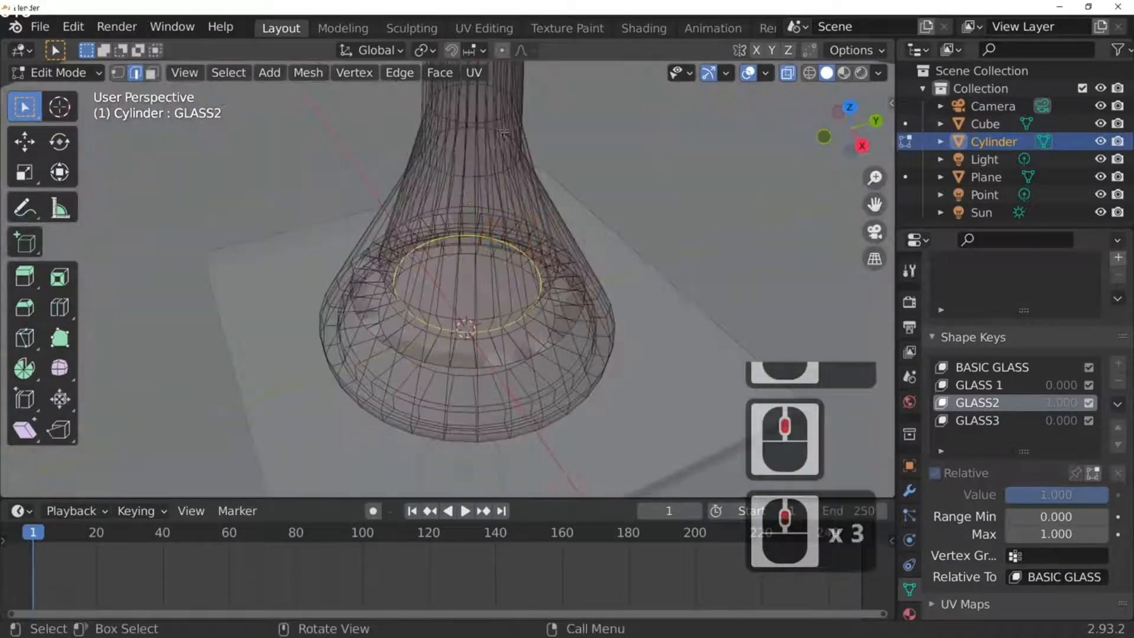
scroll(485, 121, down, 3)
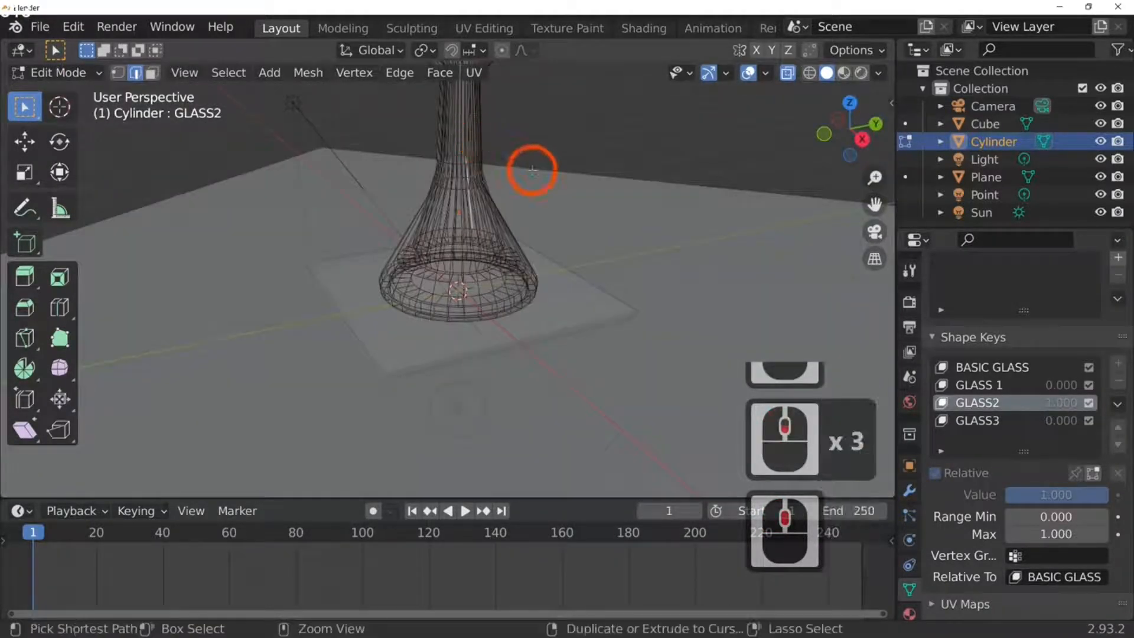
Step: Undo the scaling of the protruding base loops and of the lower outer-wall loop
key(ctrl+z)
key(ctrl+z)
key(ctrl+z)
key(ctrl+z)
key(ctrl+z)
key(ctrl+z)
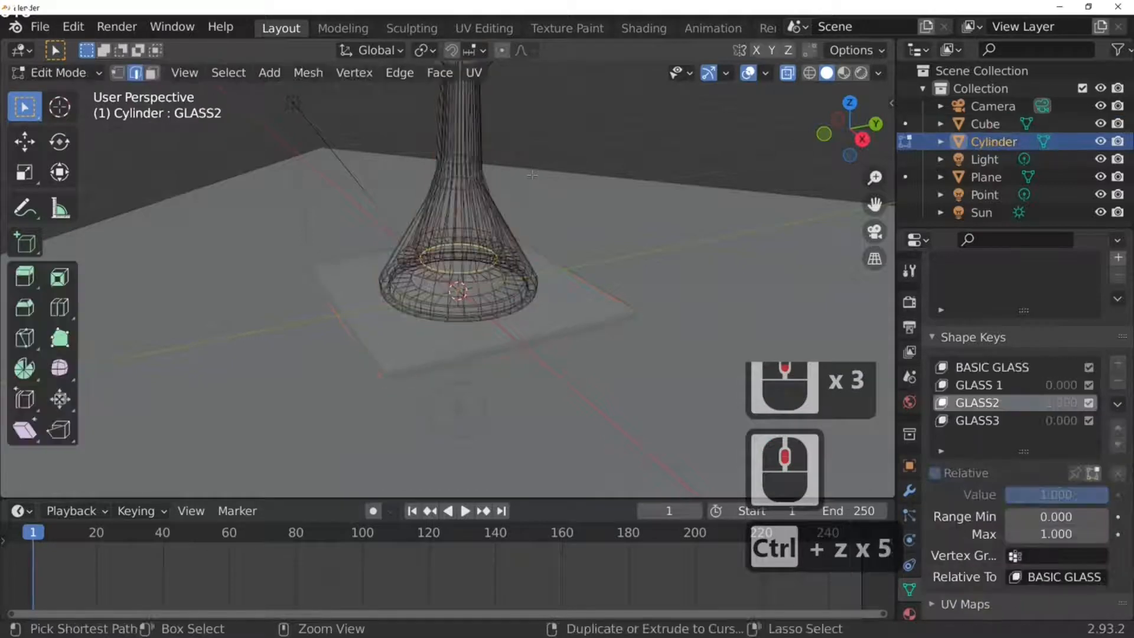
key(ctrl+z)
key(ctrl+z)
key(ctrl+z)
key(ctrl+z)
key(ctrl+z)
Step: Select the two inner-wall loops nearest the glass's floor and scale them inward to the width of the narrow inner column
scroll(532, 236, up, 2)
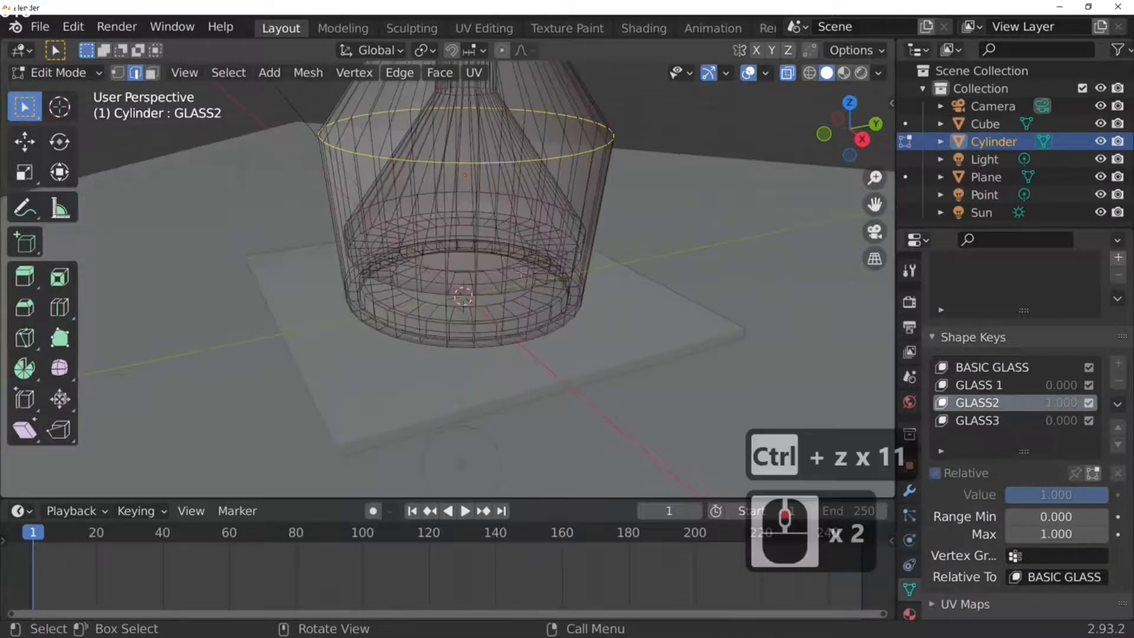
middle_drag(531, 237, 405, 240)
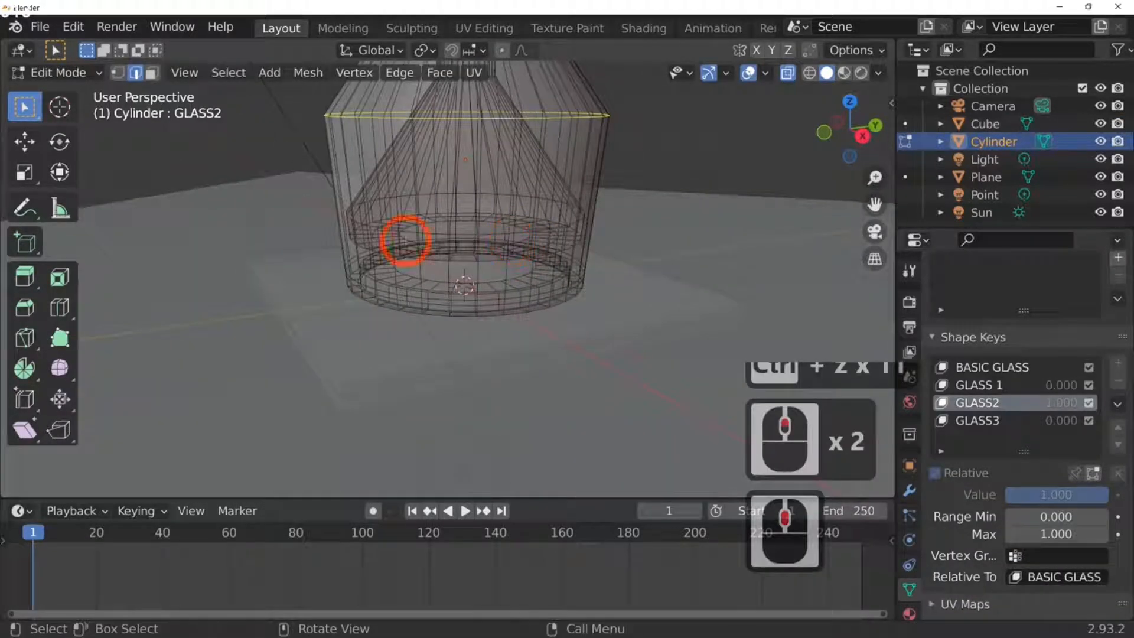
alt+click(443, 231)
alt+click(432, 232)
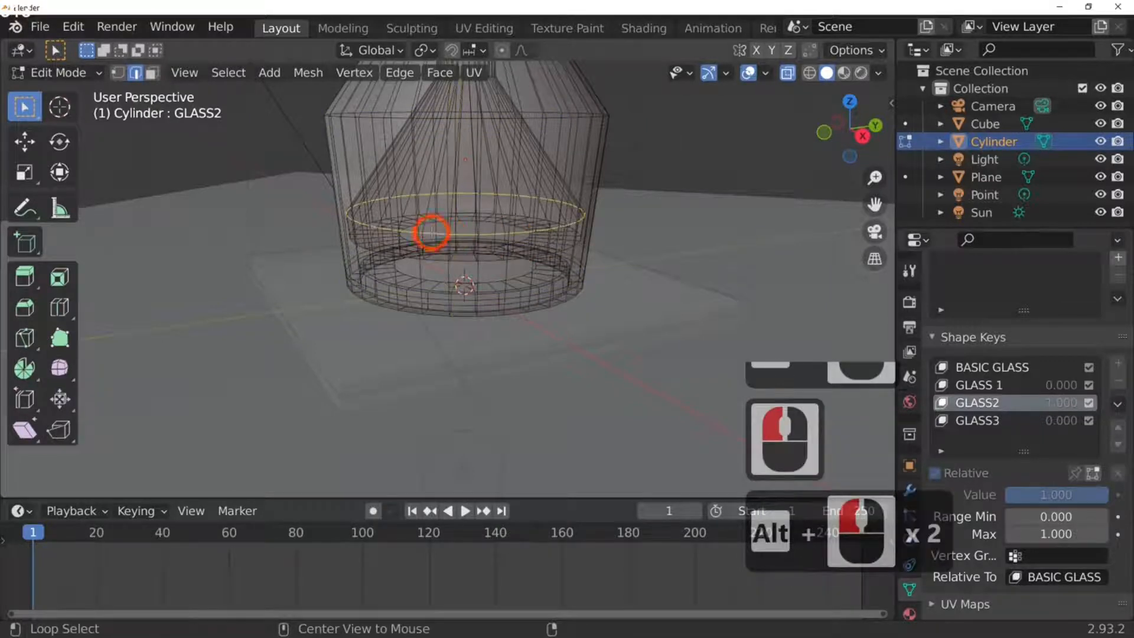
alt+shift+click(362, 246)
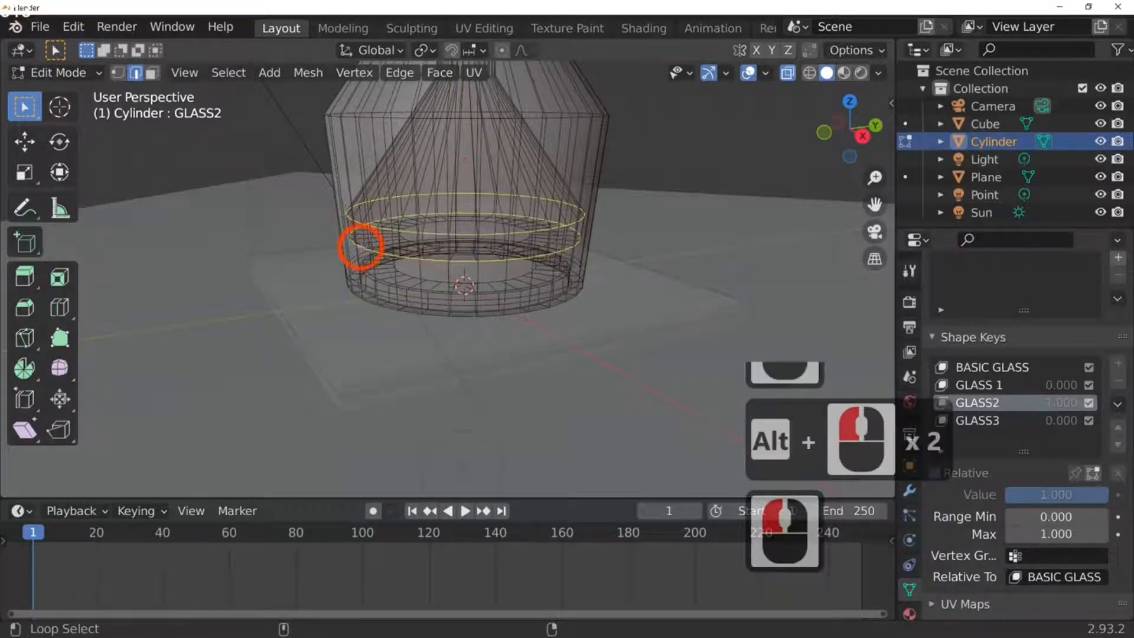
key(s)
click(590, 260)
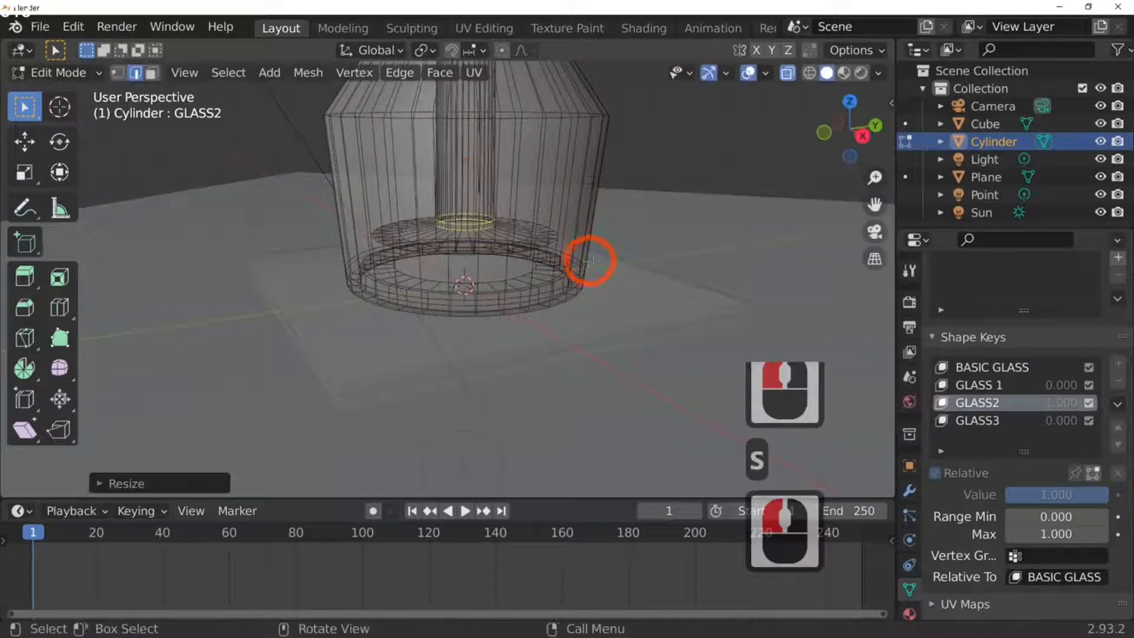
Step: Scale the outer-wall edge loop above the base inward to the stem's width and slide it down toward the base
middle_drag(590, 260, 506, 235)
click(507, 231)
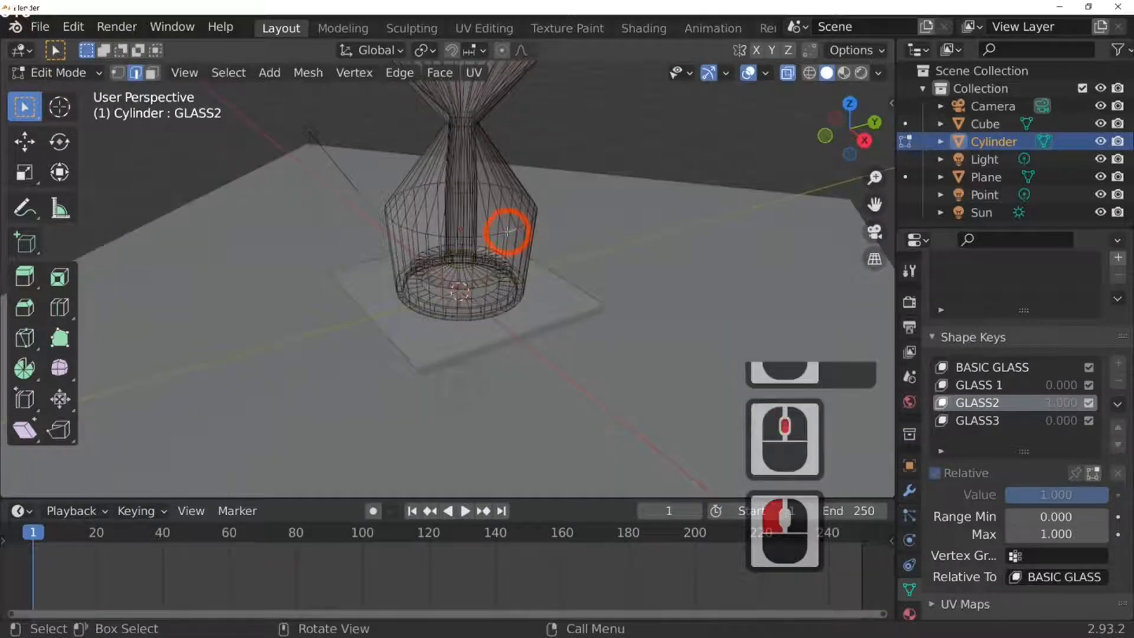
alt+click(592, 236)
alt+click(592, 235)
alt+click(593, 235)
key(s)
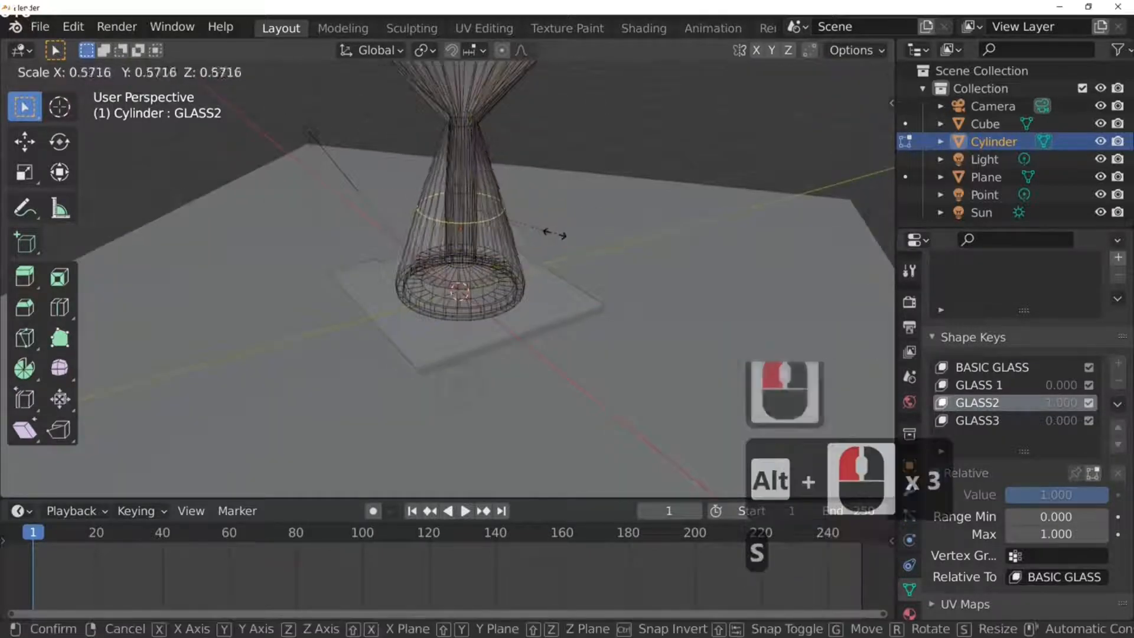
click(506, 224)
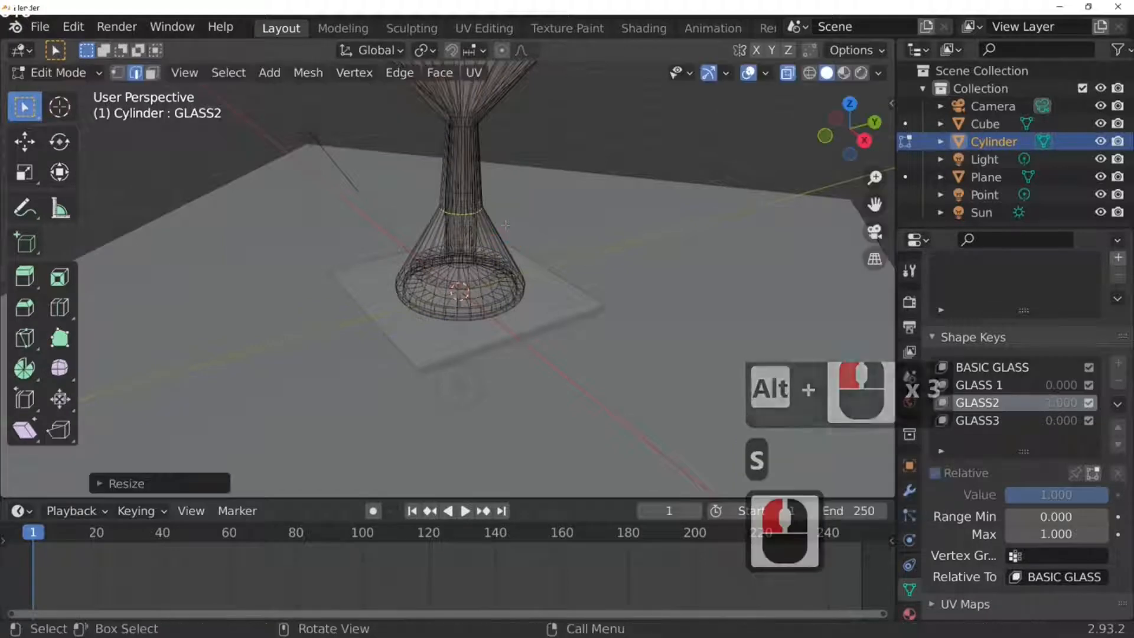
key(g)
key(g)
key(g)
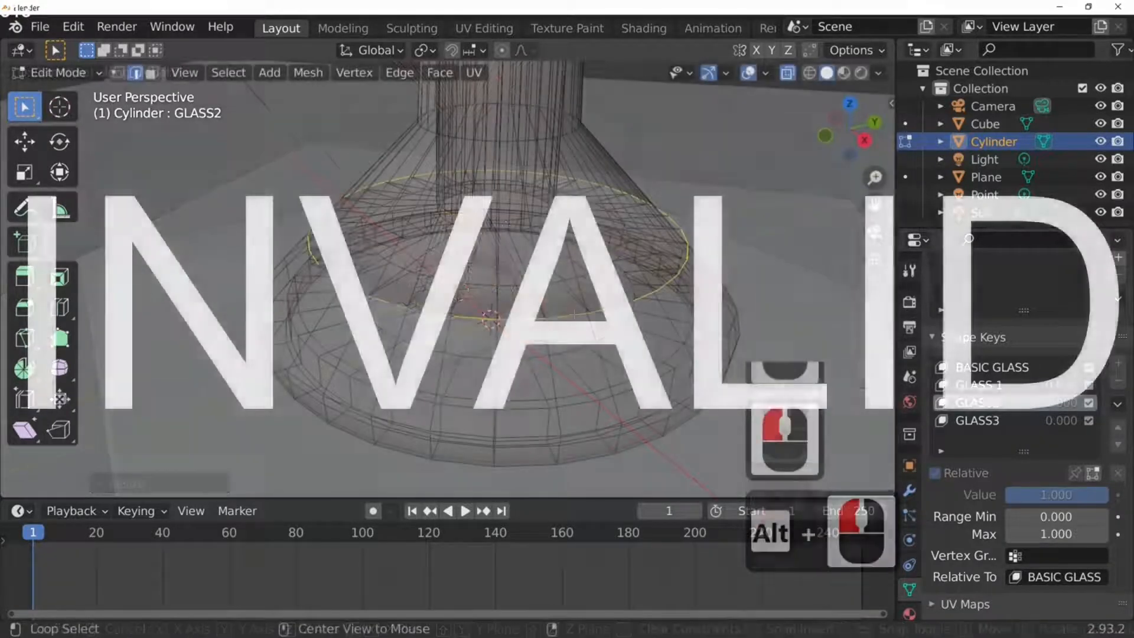
Step: Select the wide edge loop inside the flared base and scale it inward
alt+click(801, 322)
key(s)
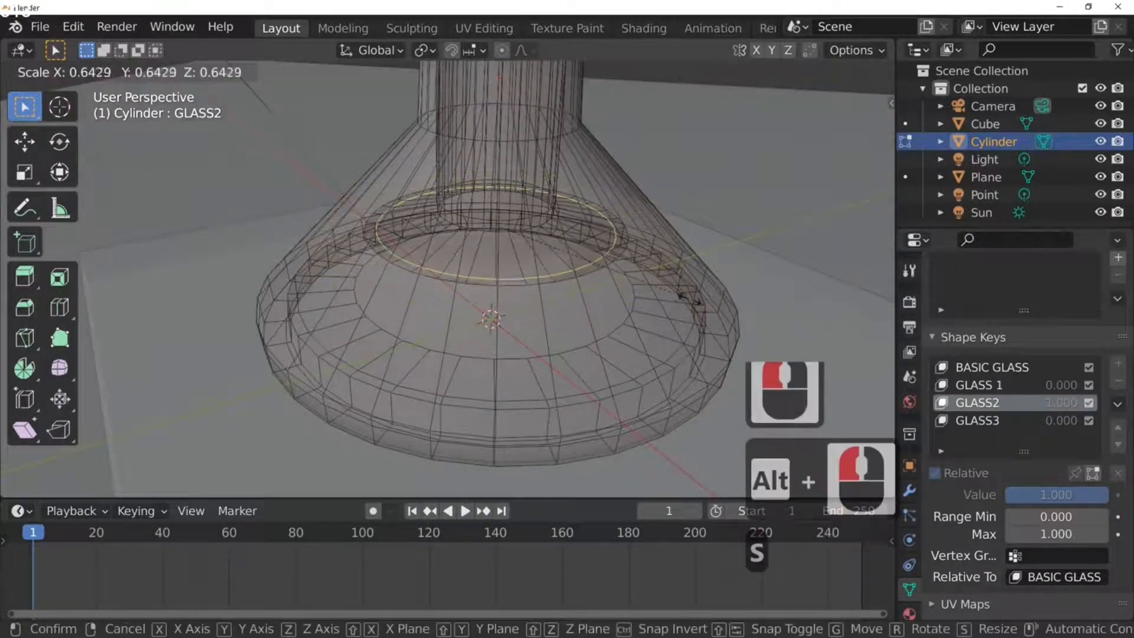
click(633, 264)
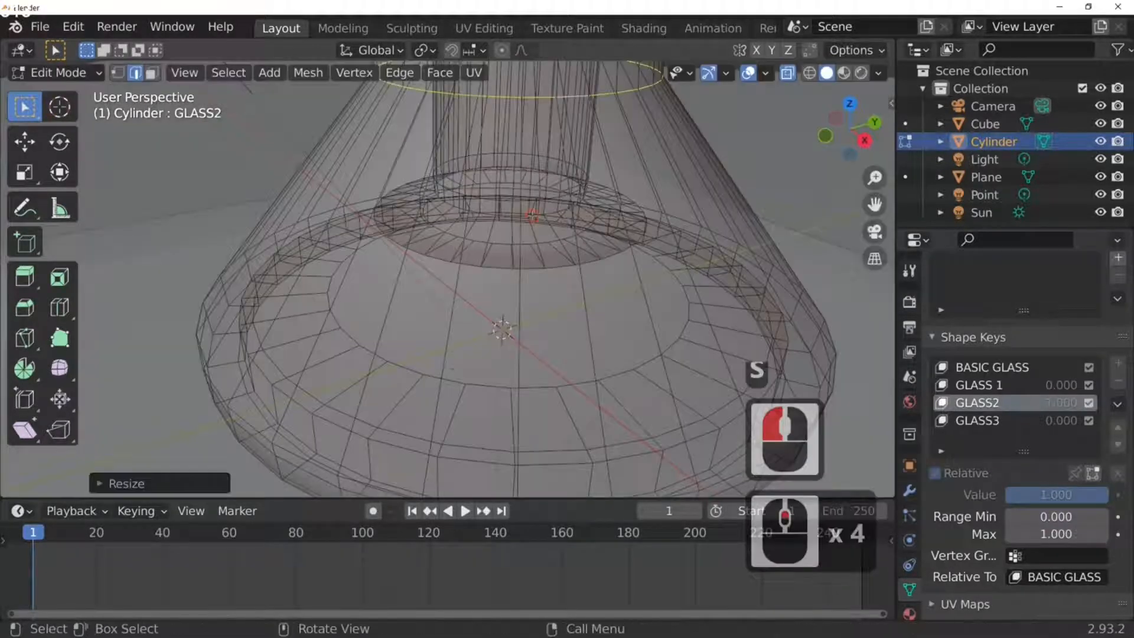
Step: Scale the two lowest edge loops of the narrow inner column inward, one after the other
alt+click(532, 215)
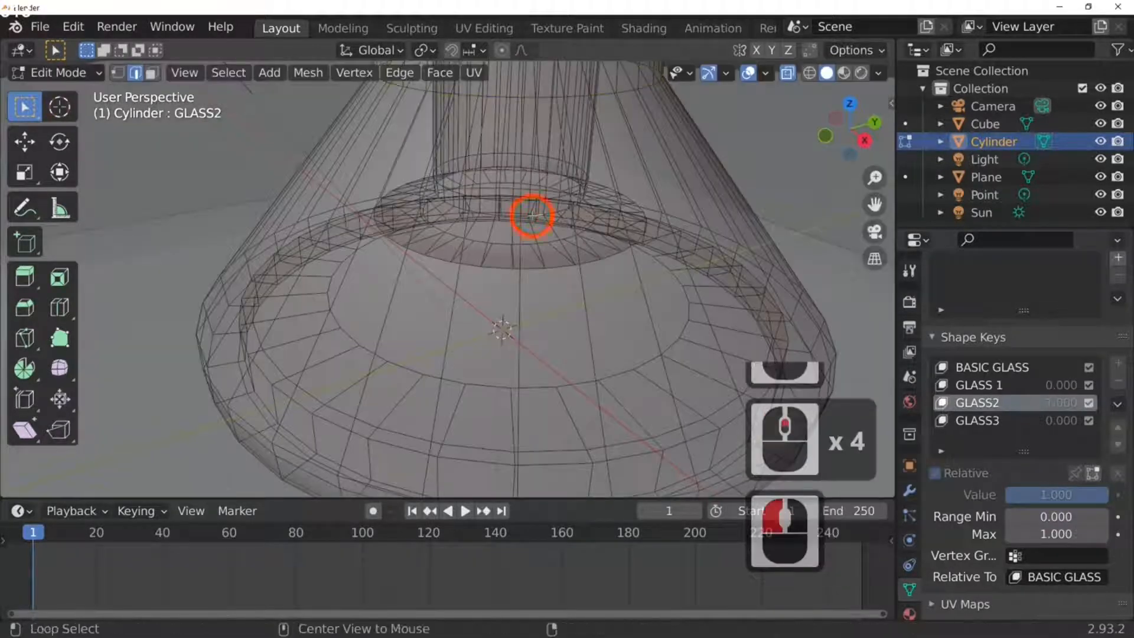
alt+click(589, 220)
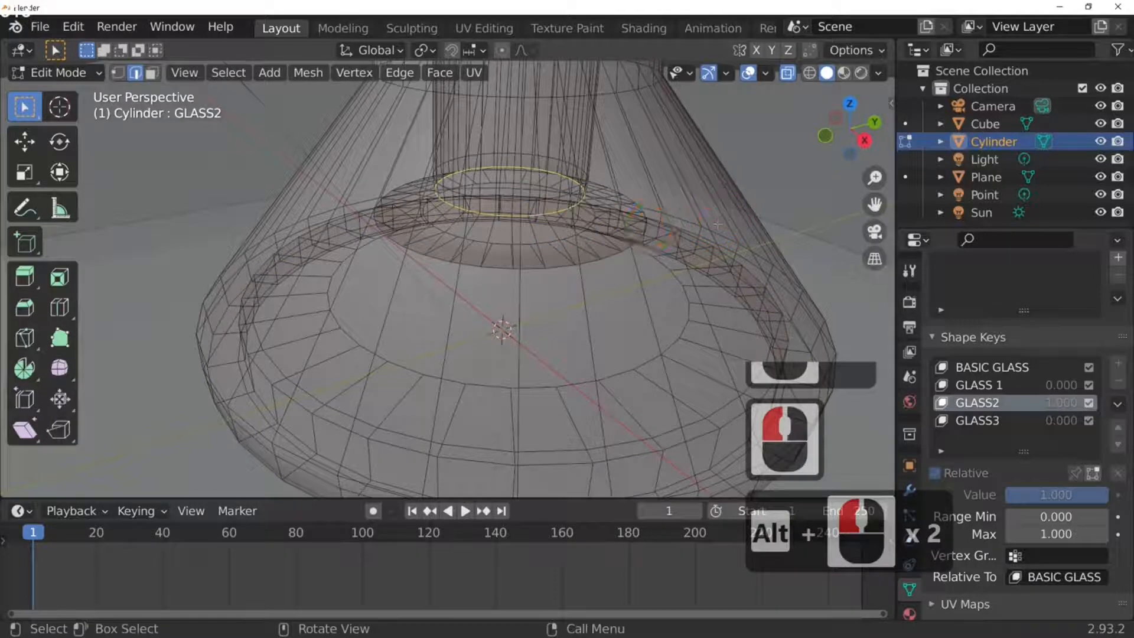
key(s)
click(645, 222)
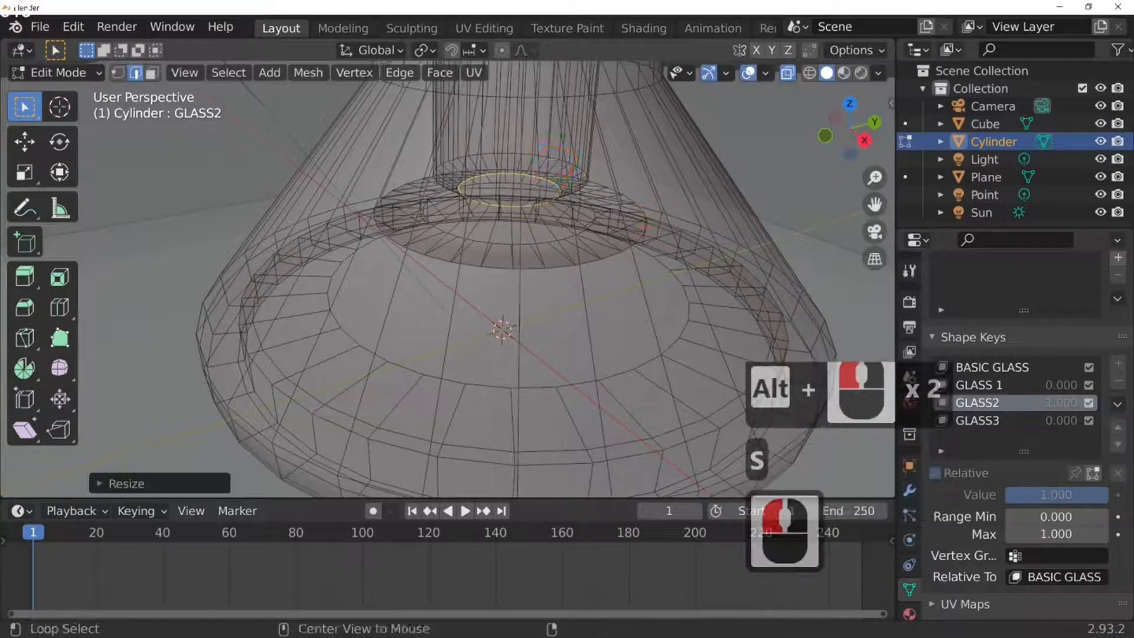
alt+click(552, 157)
key(s)
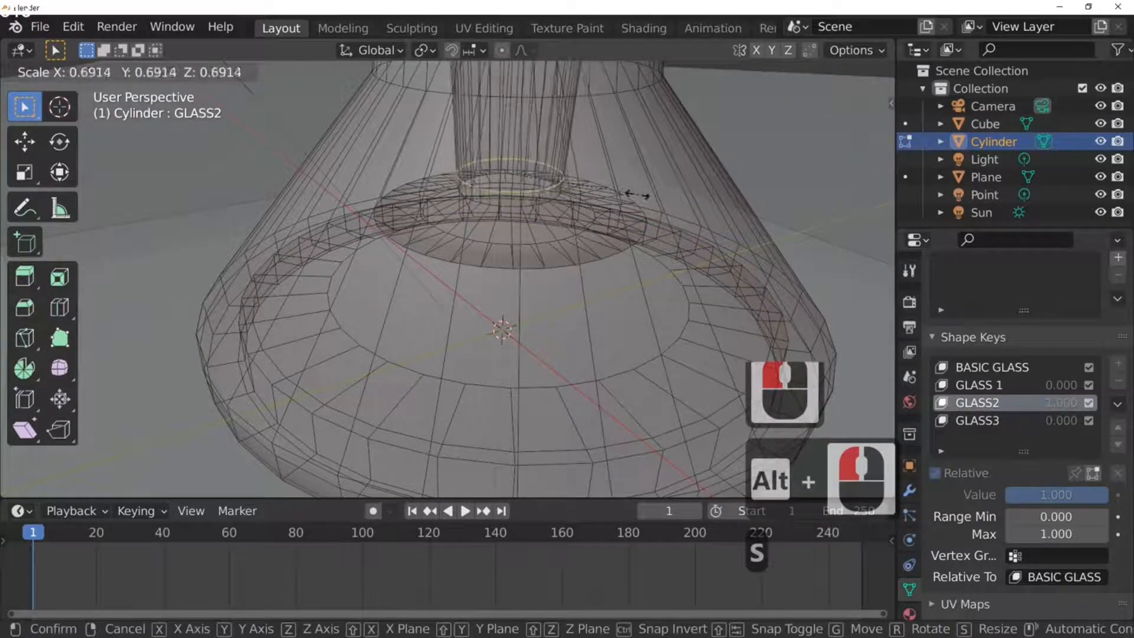
click(608, 187)
Step: Select the outer-wall edge loop where the stem meets the base and scale it inward to slim the stem
scroll(607, 189, down, 3)
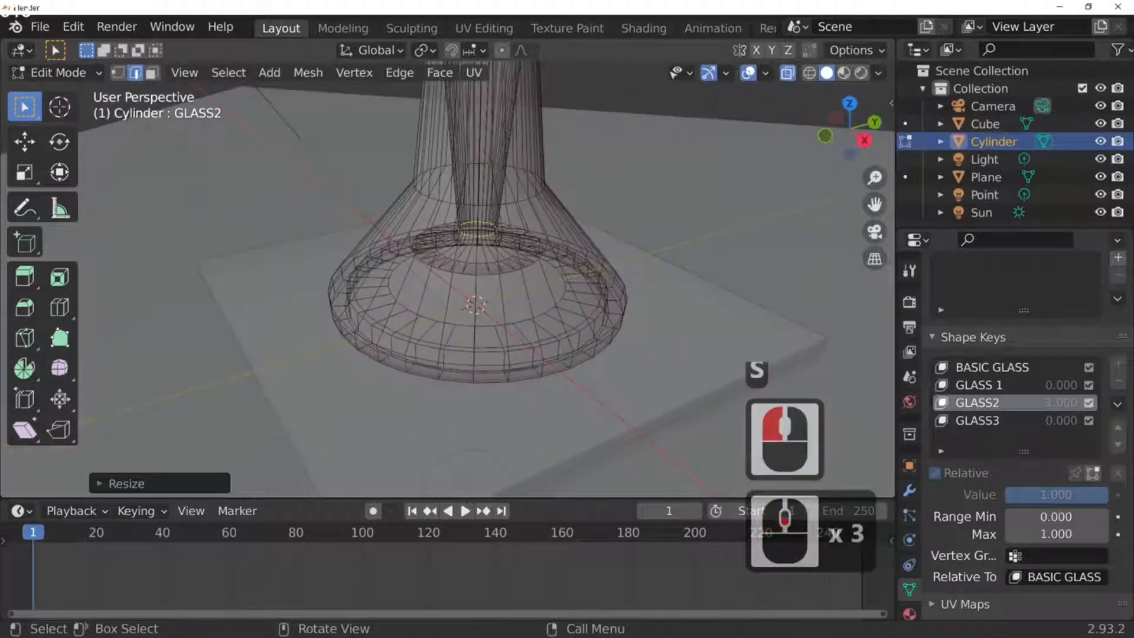
alt+click(526, 199)
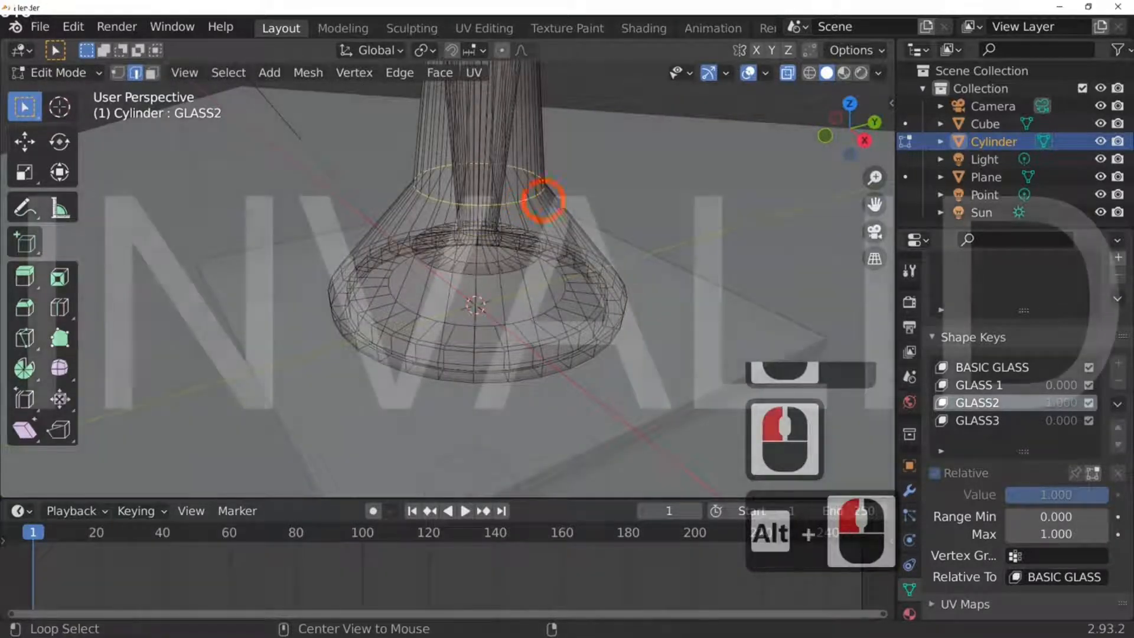
key(s)
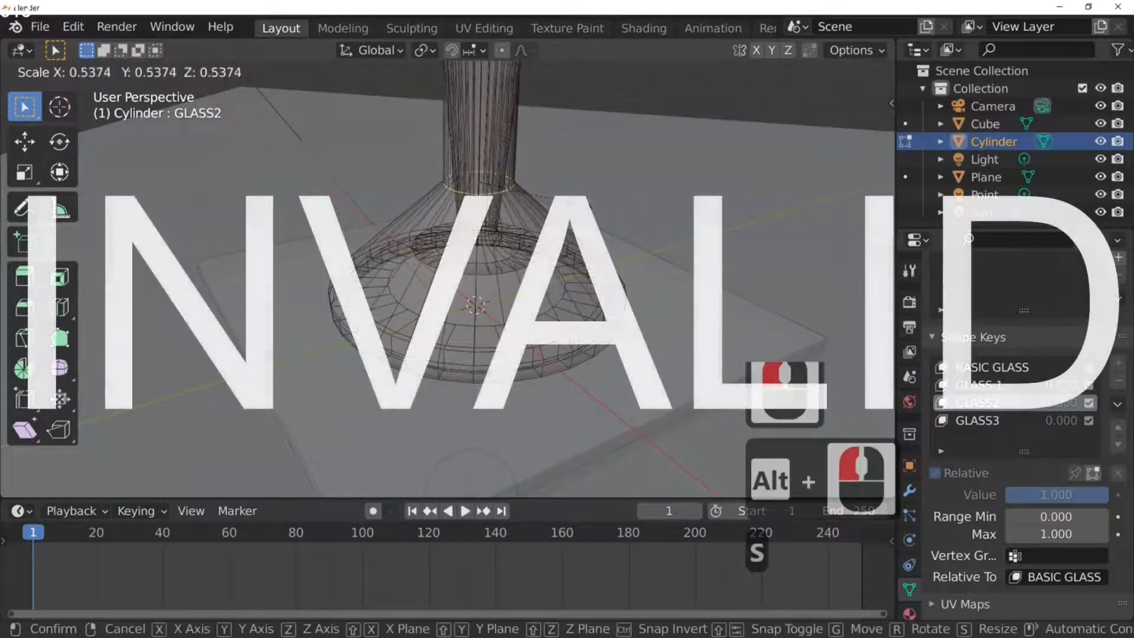
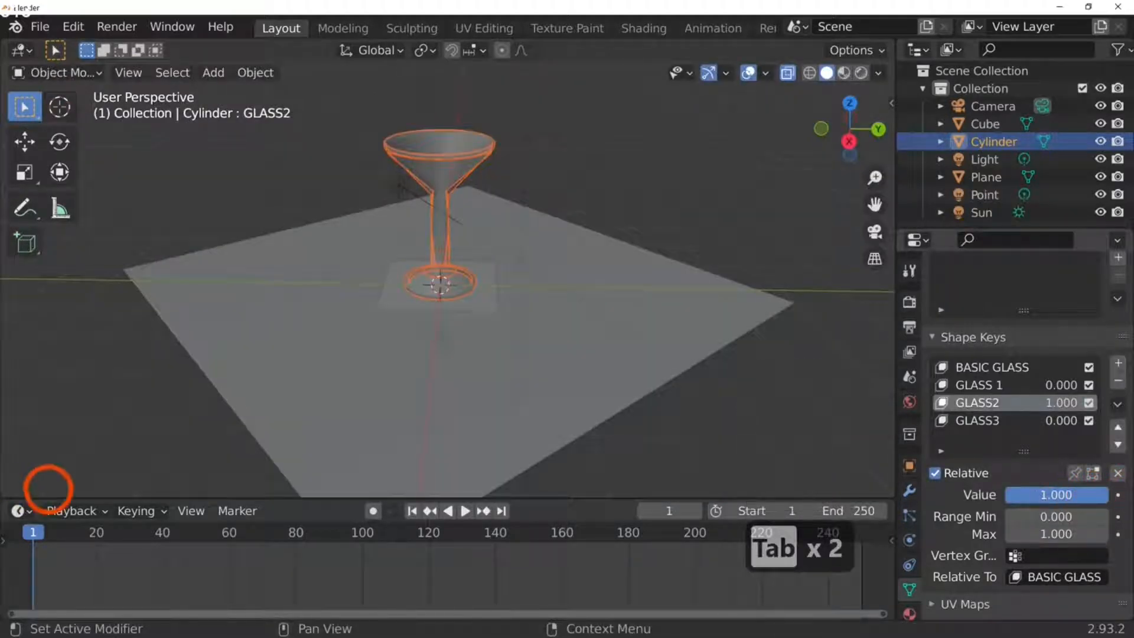
Step: Preview the GLASS2 morph by running its value between 1.000 and 0.000, and leave it at 0.000
click(1063, 494)
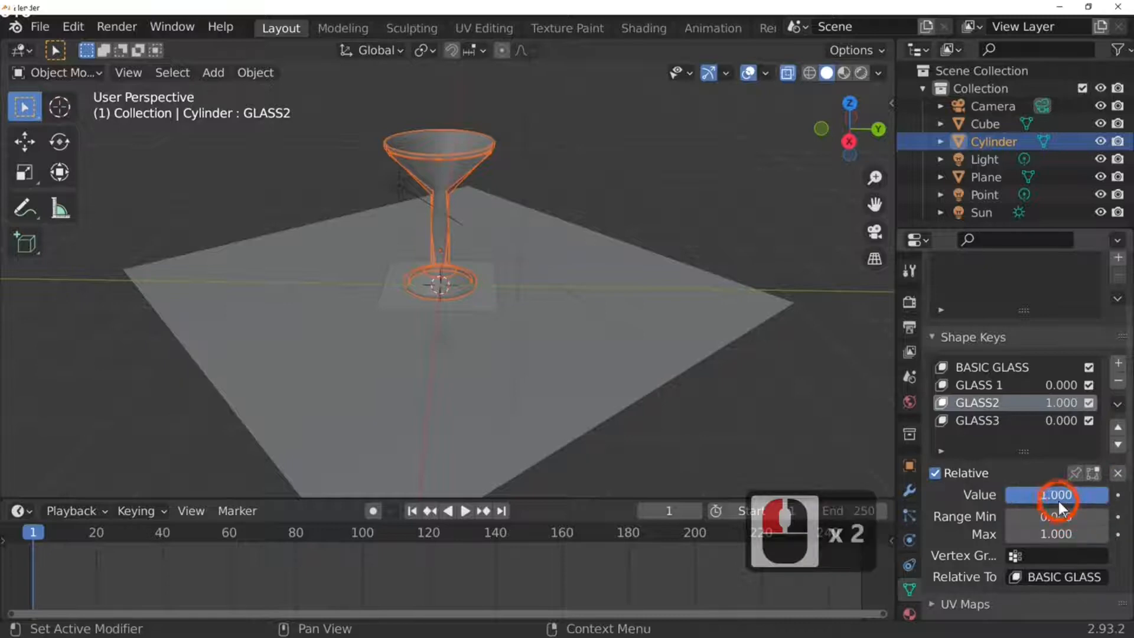
drag(1057, 496, 909, 490)
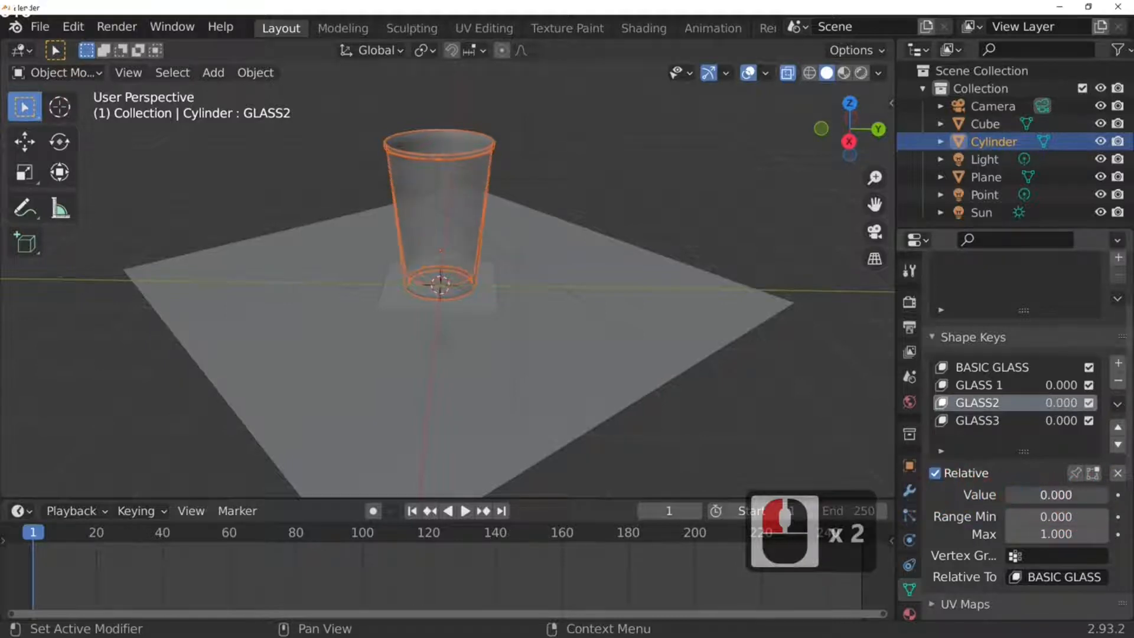
drag(1007, 495, 1111, 495)
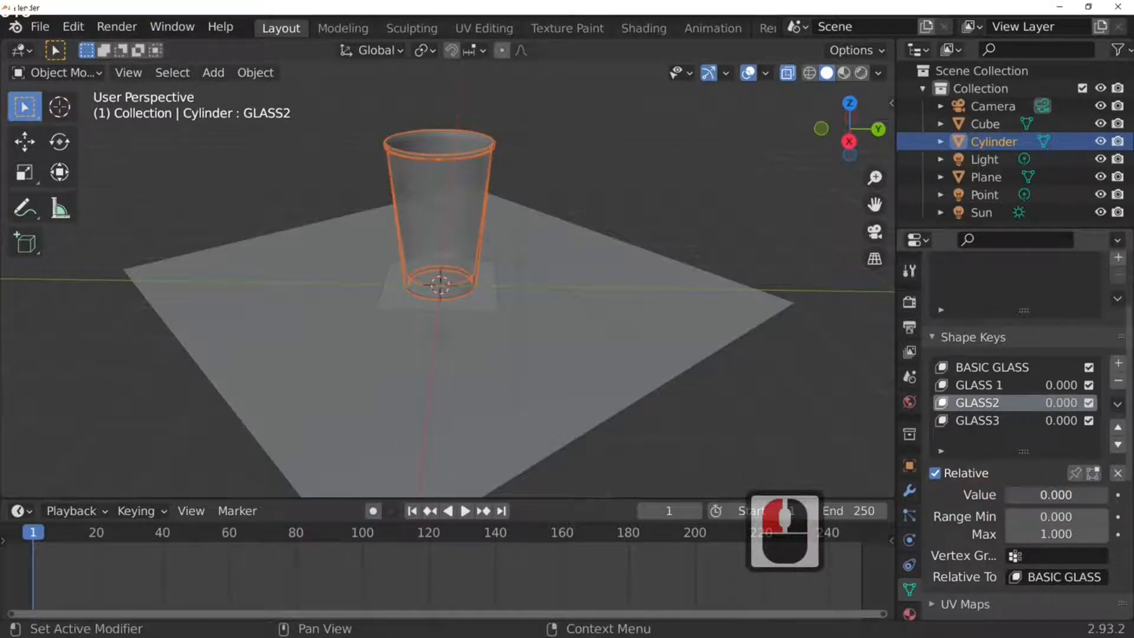
mouse_move(1013, 494)
mouse_down()
mouse_move(1107, 495)
mouse_move(1009, 495)
mouse_up()
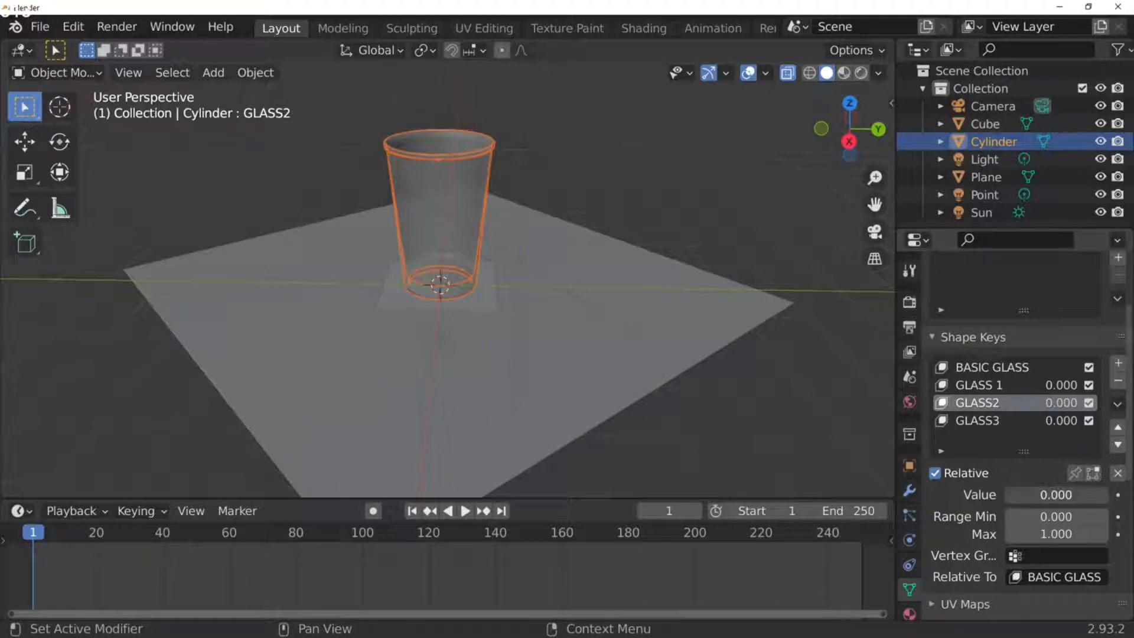
Step: Make GLASS3 the active shape key and enter Edit Mode on the glass cylinder
click(994, 385)
click(1004, 420)
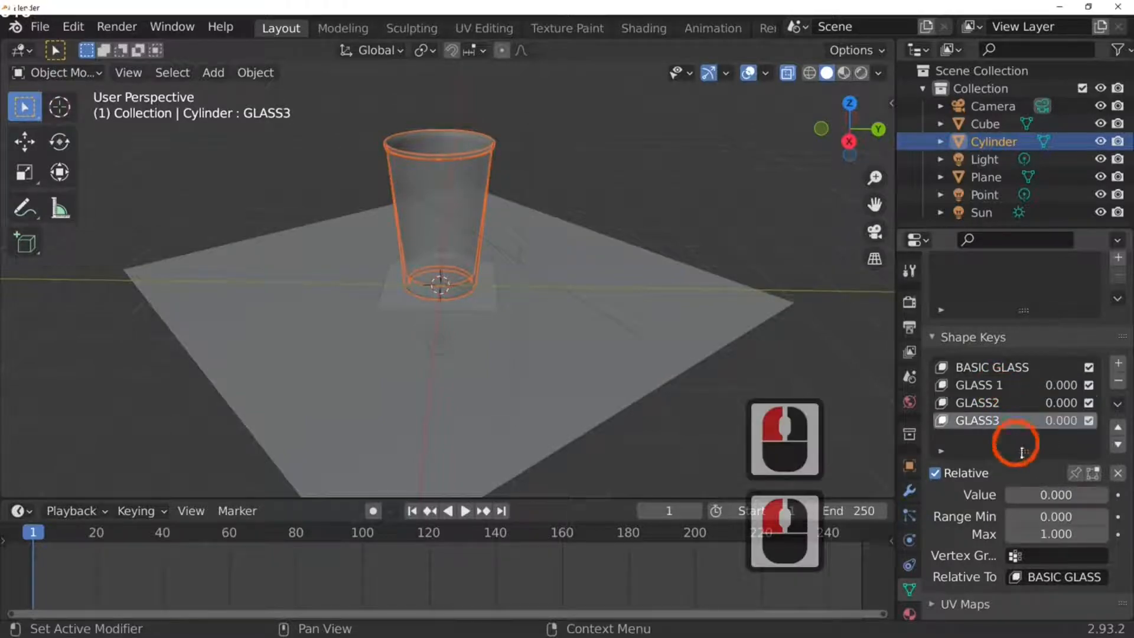
scroll(621, 384, up, 3)
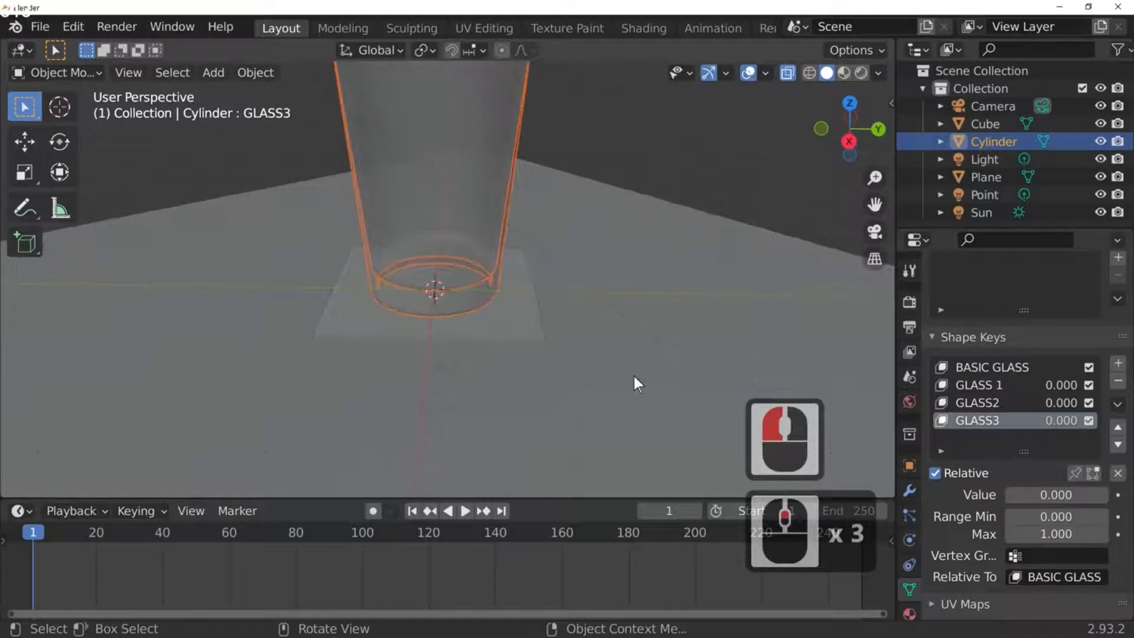
scroll(636, 378, down, 3)
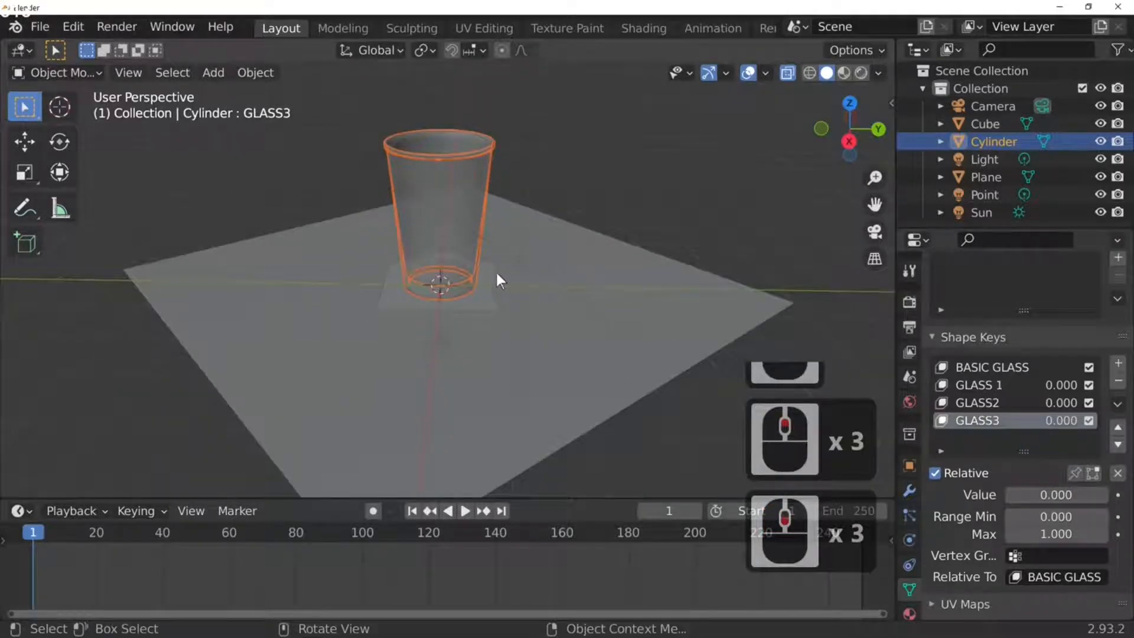
click(1043, 419)
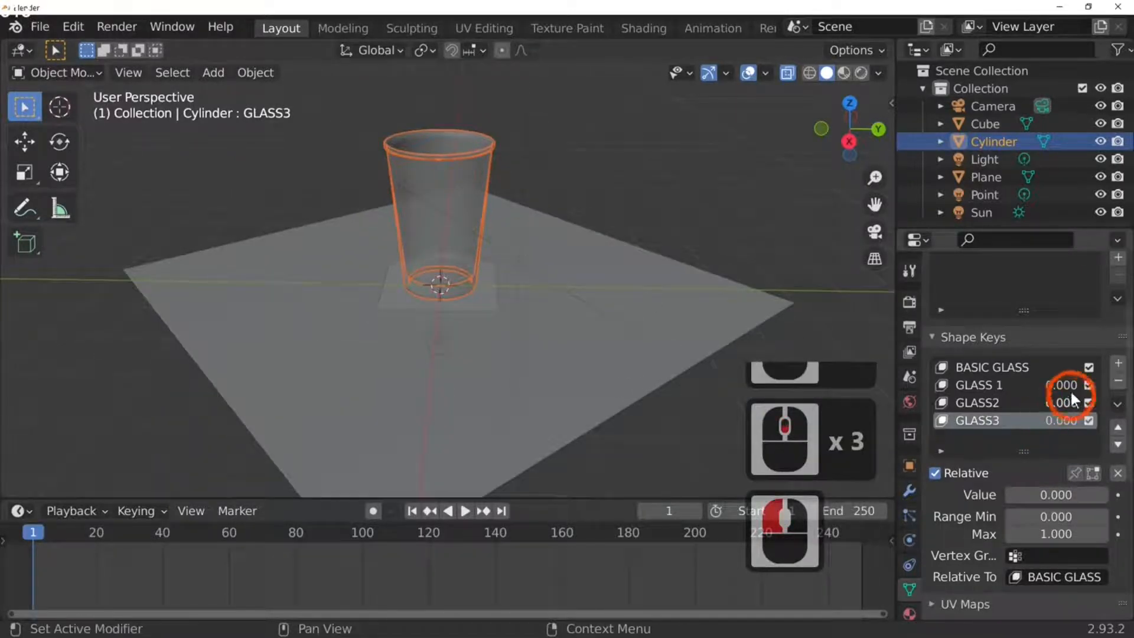
key(Tab)
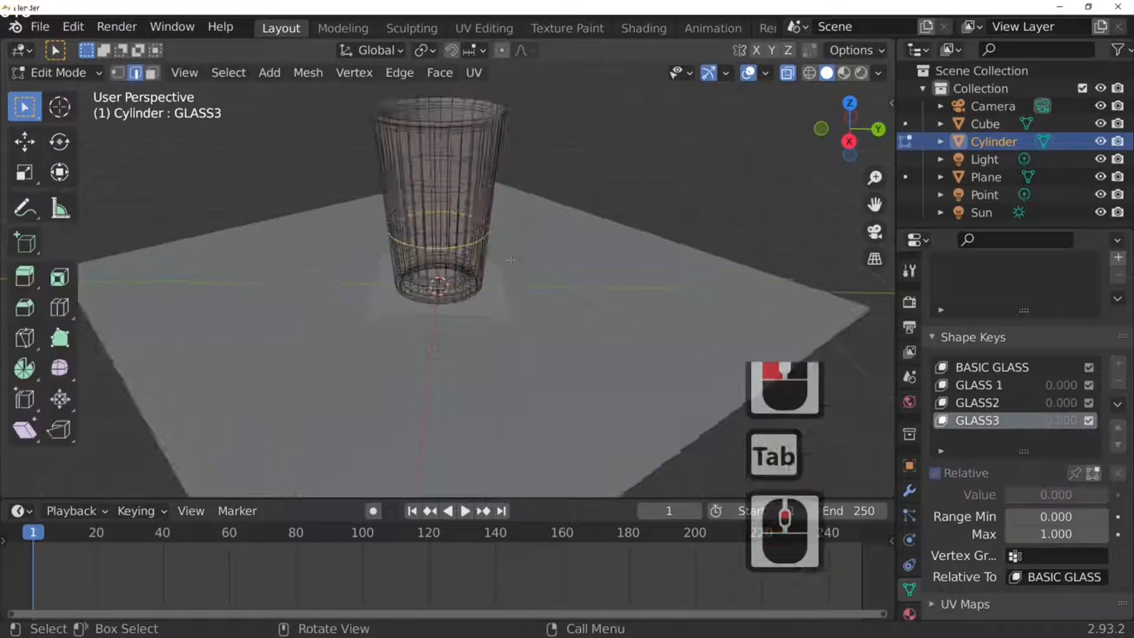
Step: Scale the glass's lower outer-wall edge loop outward, and widen the edge loop above it to form a rounded body
scroll(511, 260, up, 3)
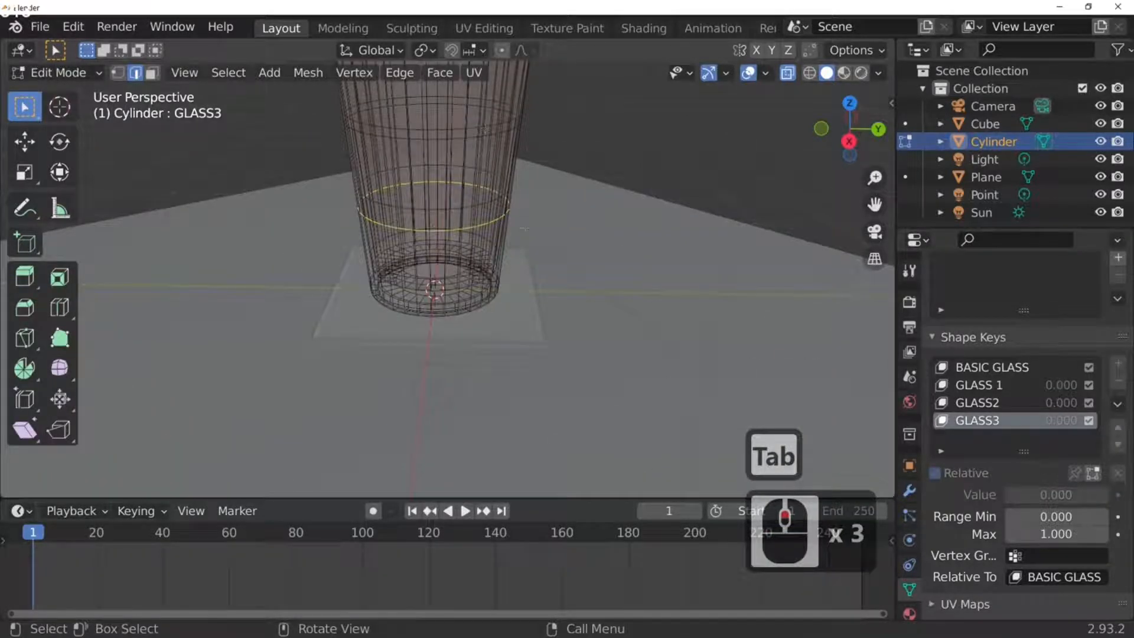
key(s)
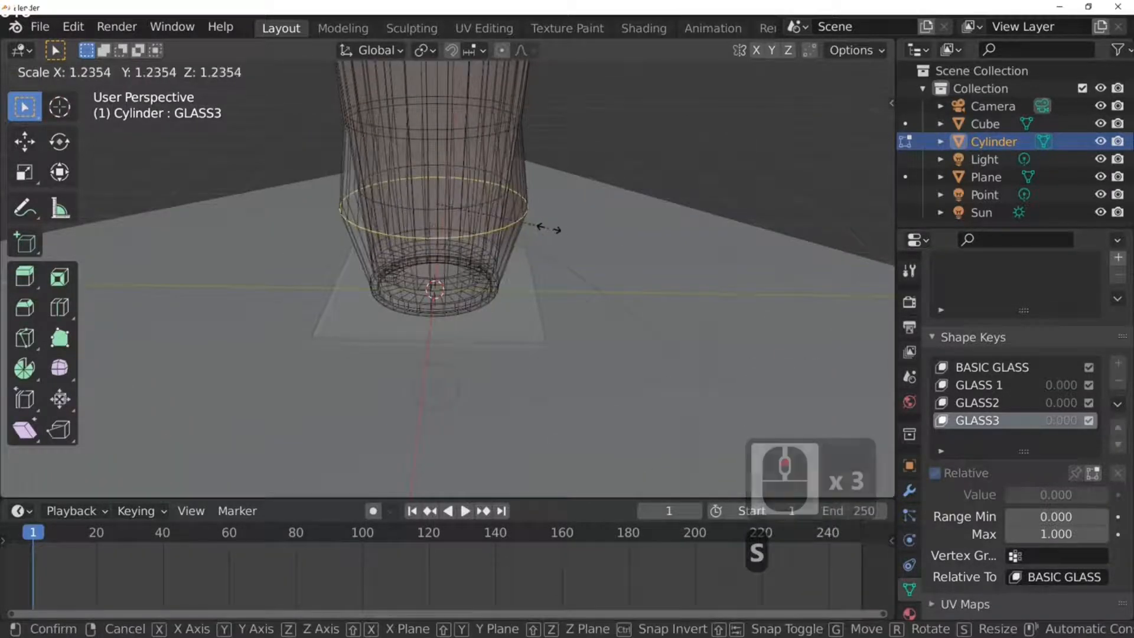
click(486, 141)
alt+click(486, 135)
key(s)
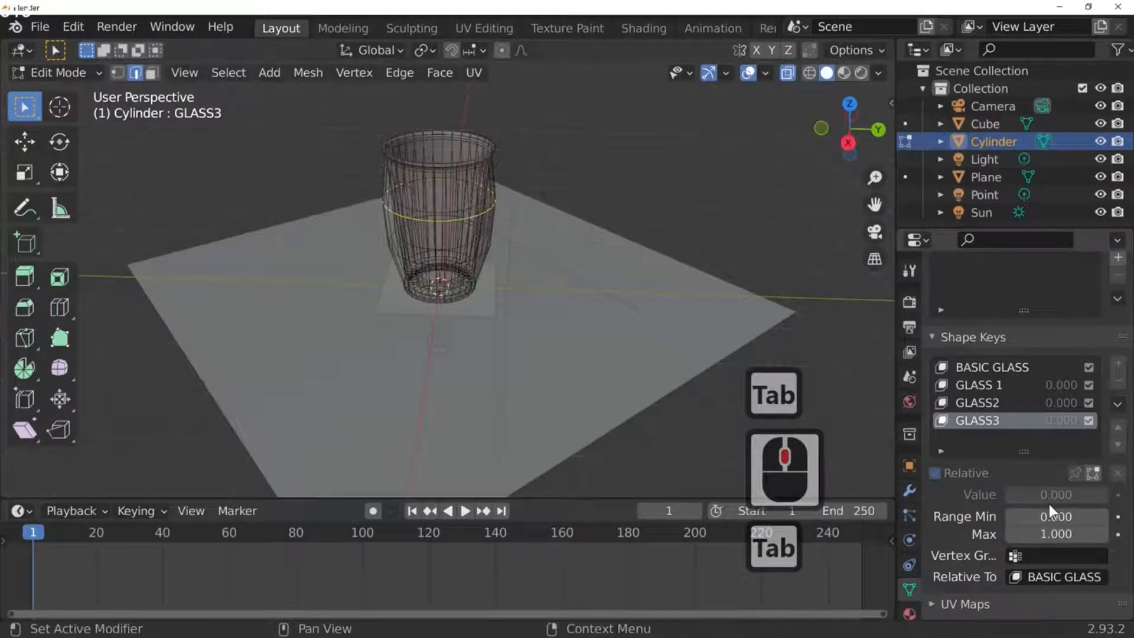
Step: Return to Object Mode and set the GLASS3 shape key's value to 1.000
key(Tab)
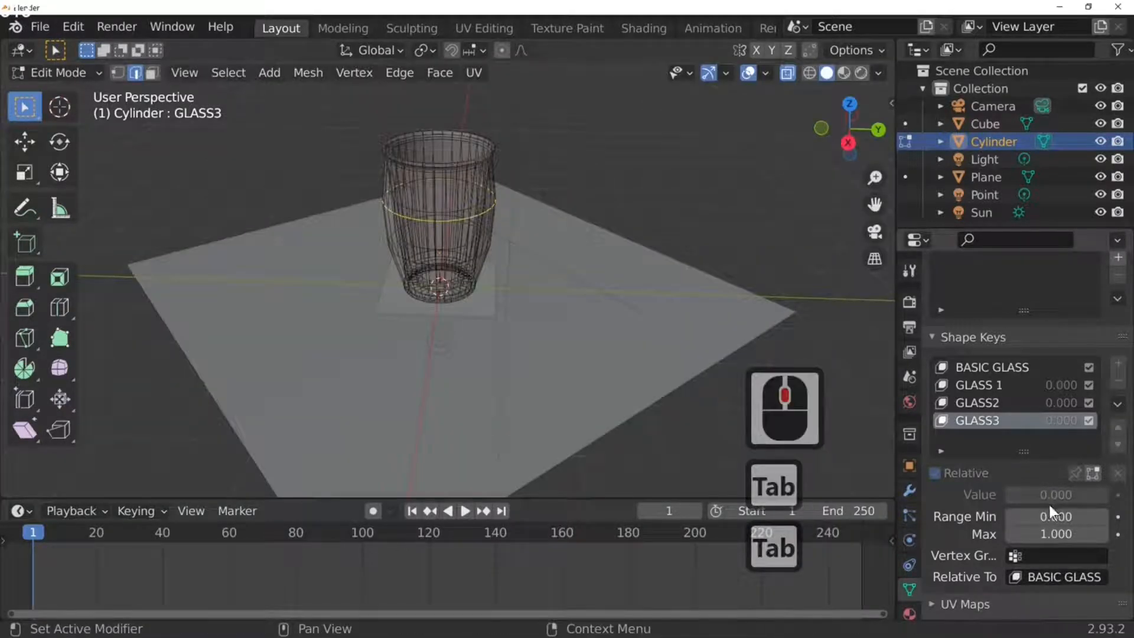
drag(1049, 501, 1123, 496)
key(Tab)
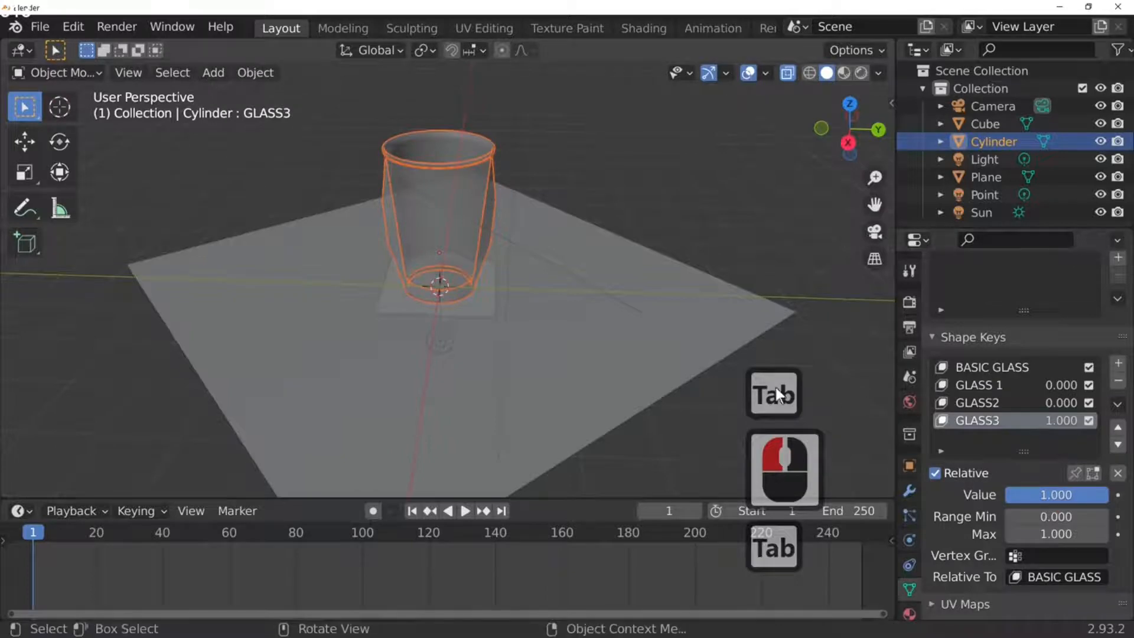
Step: Return to Edit Mode on the glass and turn off X-ray display
middle_drag(775, 387, 628, 384)
key(Tab)
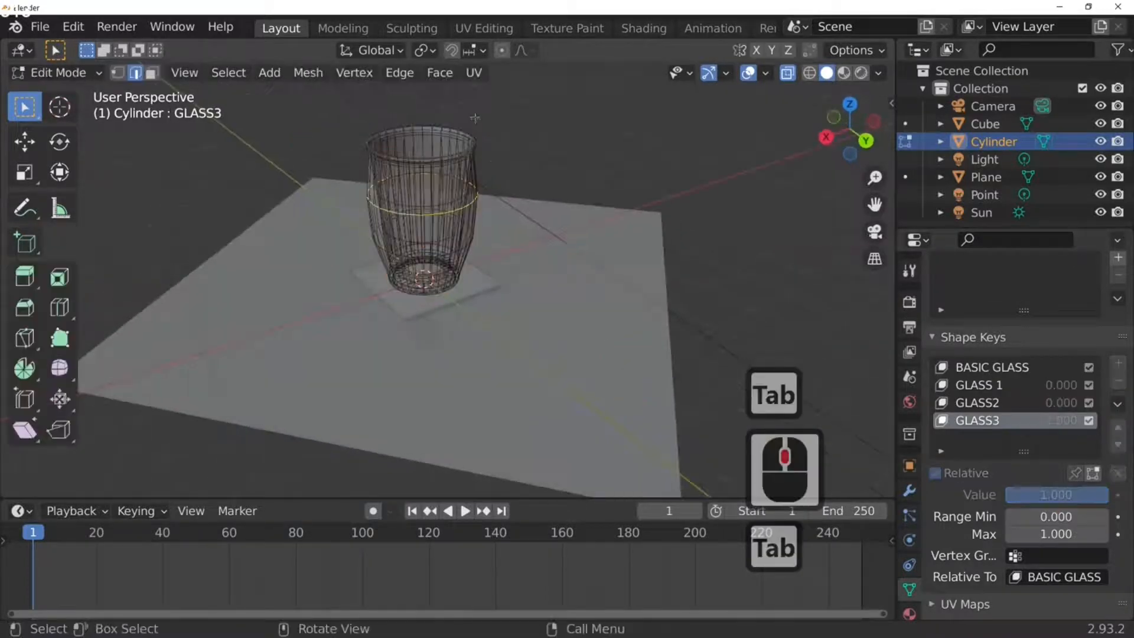
scroll(474, 119, up, 2)
middle_drag(476, 123, 472, 158)
click(462, 152)
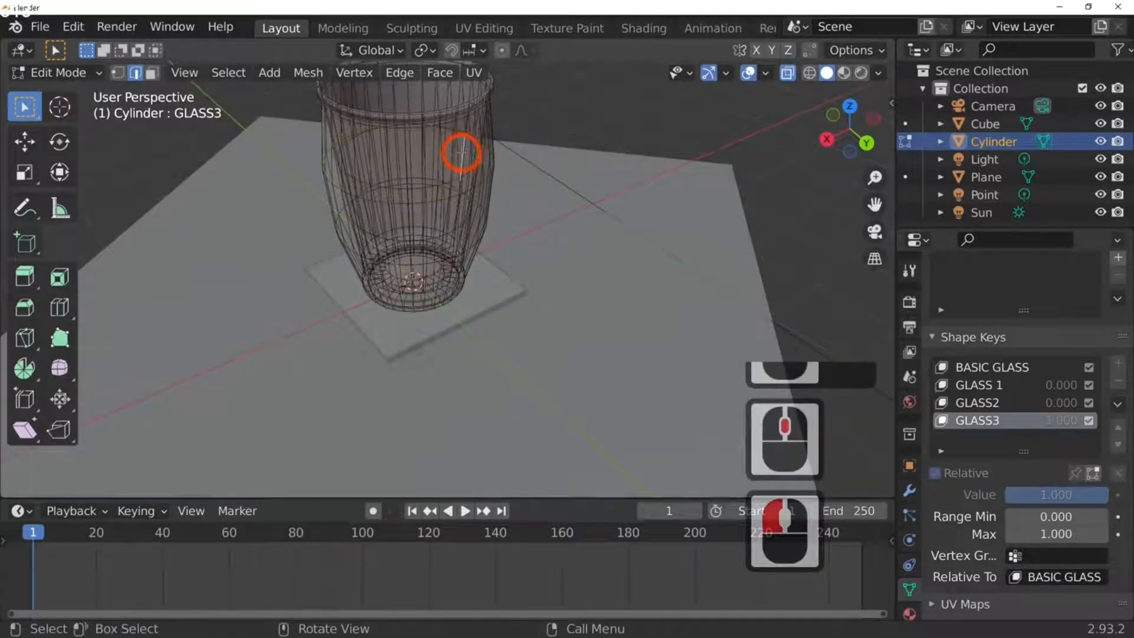
click(466, 175)
click(788, 73)
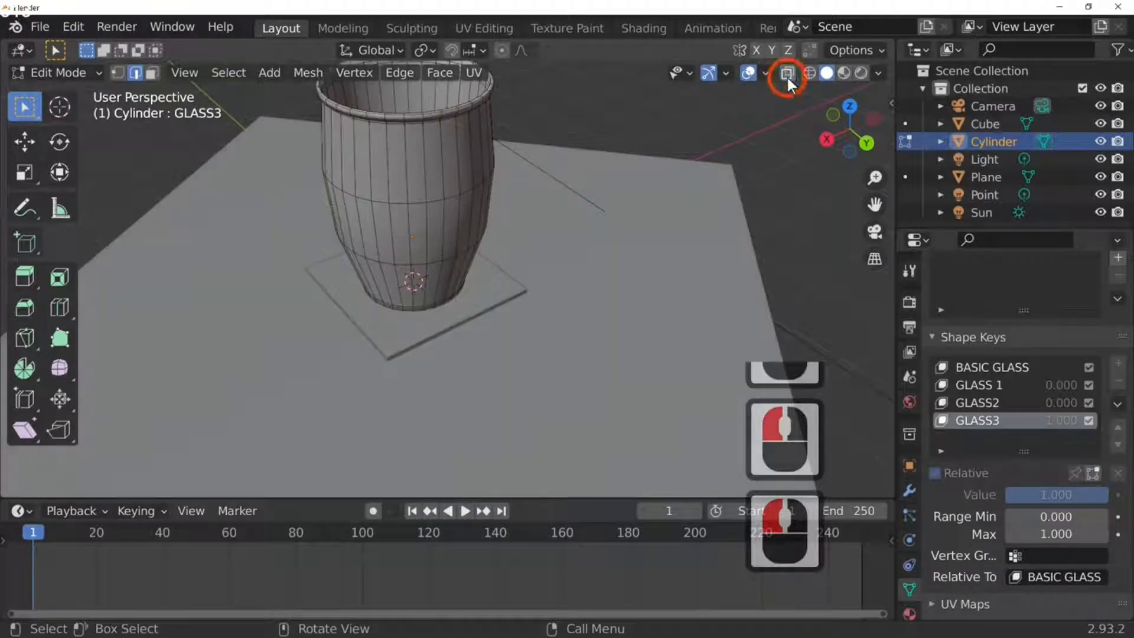
Step: Add a centred loop cut around the outer wall between the rim and the upper edge loop, and scale the new loop slightly
click(428, 164)
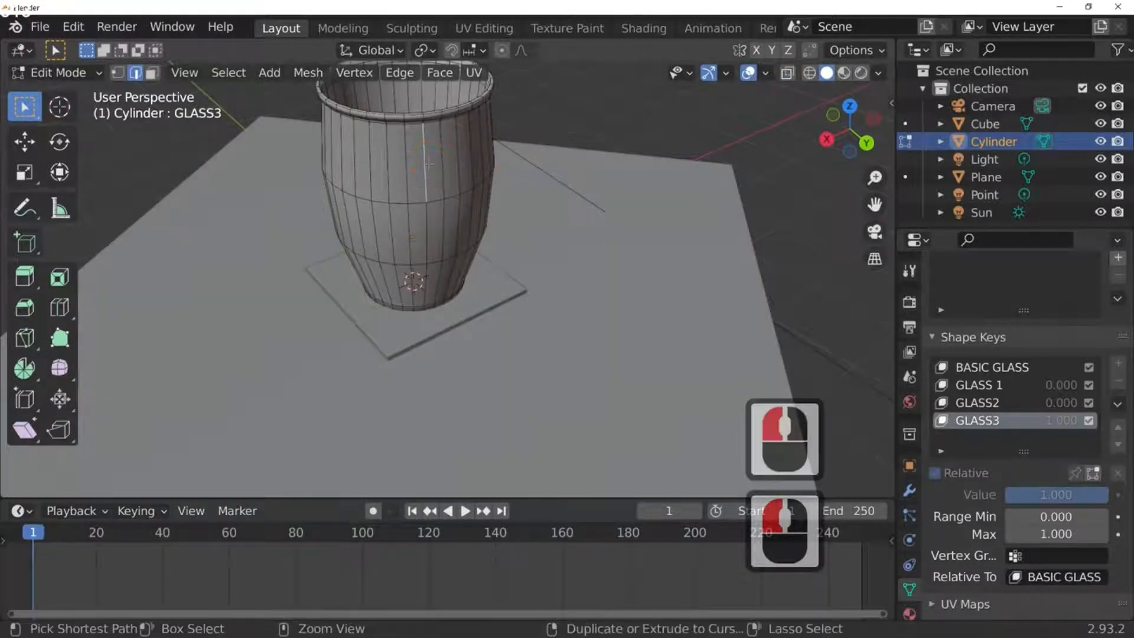
key(ctrl+r)
click(428, 164)
click(428, 163)
key(s)
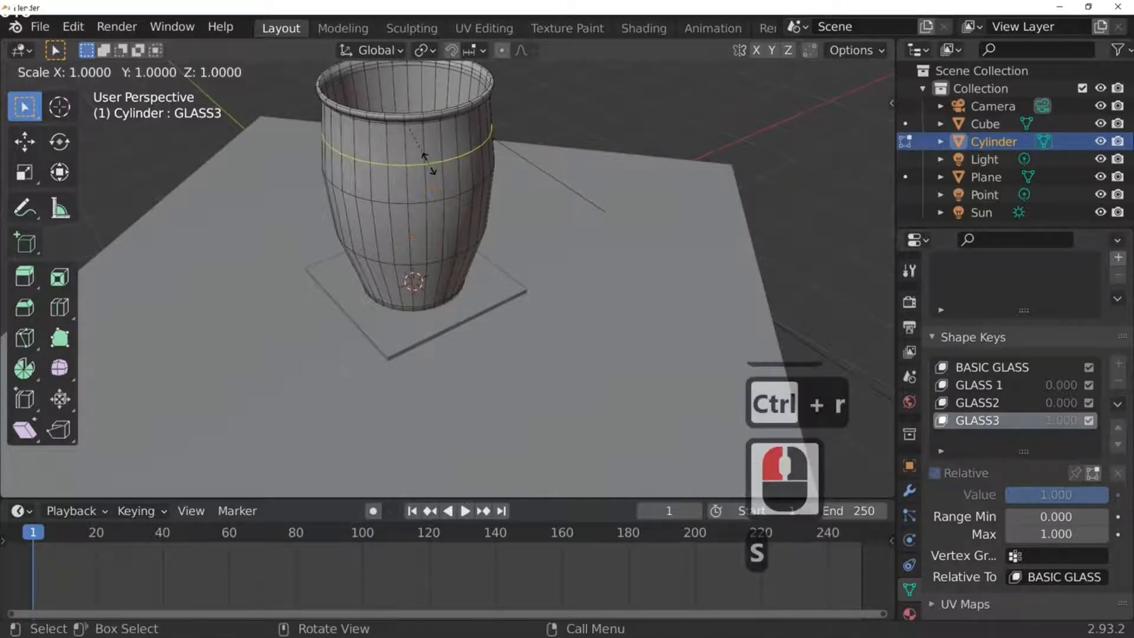
click(429, 156)
Step: Switch to Object Mode and examine the GLASS3 shape from the side and from above
middle_drag(609, 194, 619, 173)
key(Tab)
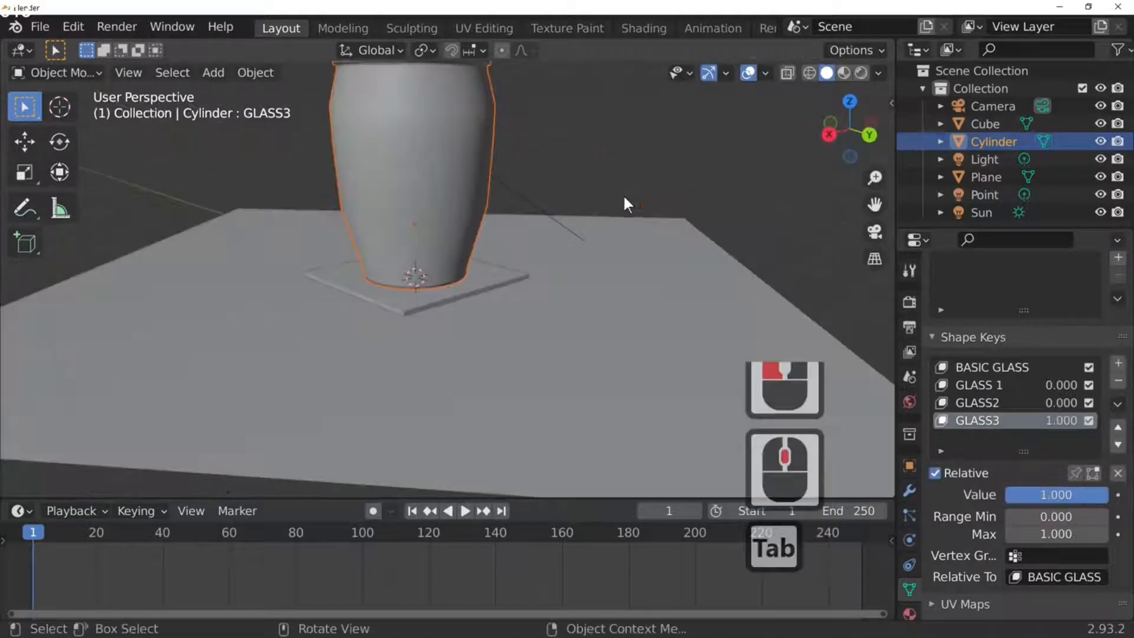
scroll(477, 176, down, 3)
middle_drag(477, 176, 547, 260)
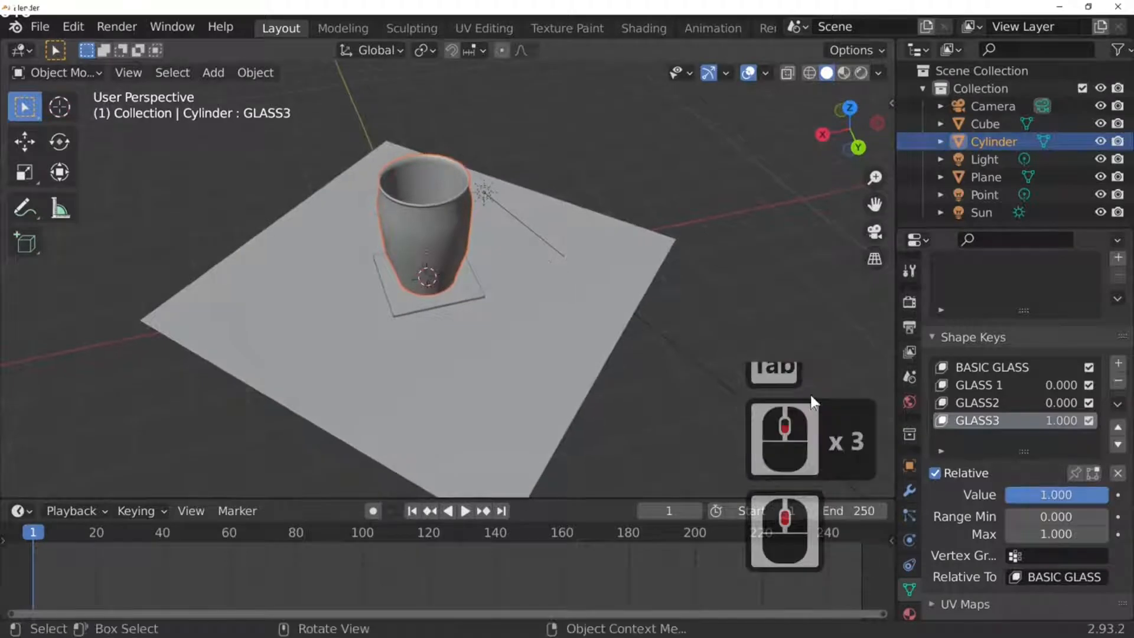
Step: Set the GLASS3 shape key's value to 0.000 and make GLASS 1 the active shape key
double_click(1030, 421)
click(1001, 414)
drag(1057, 494, 916, 492)
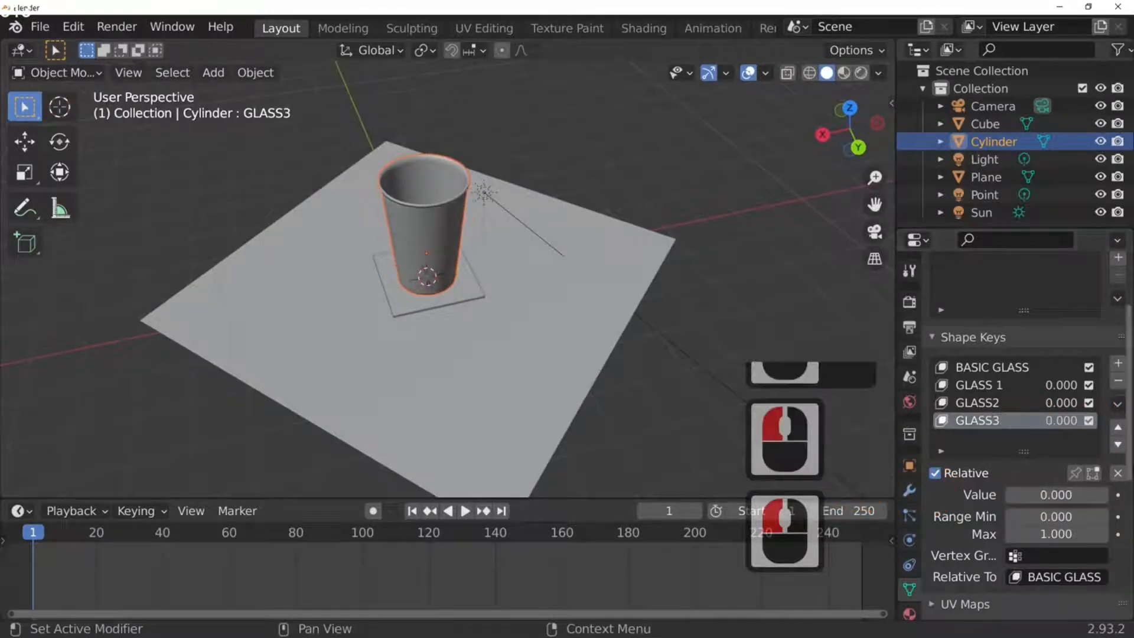
click(1047, 387)
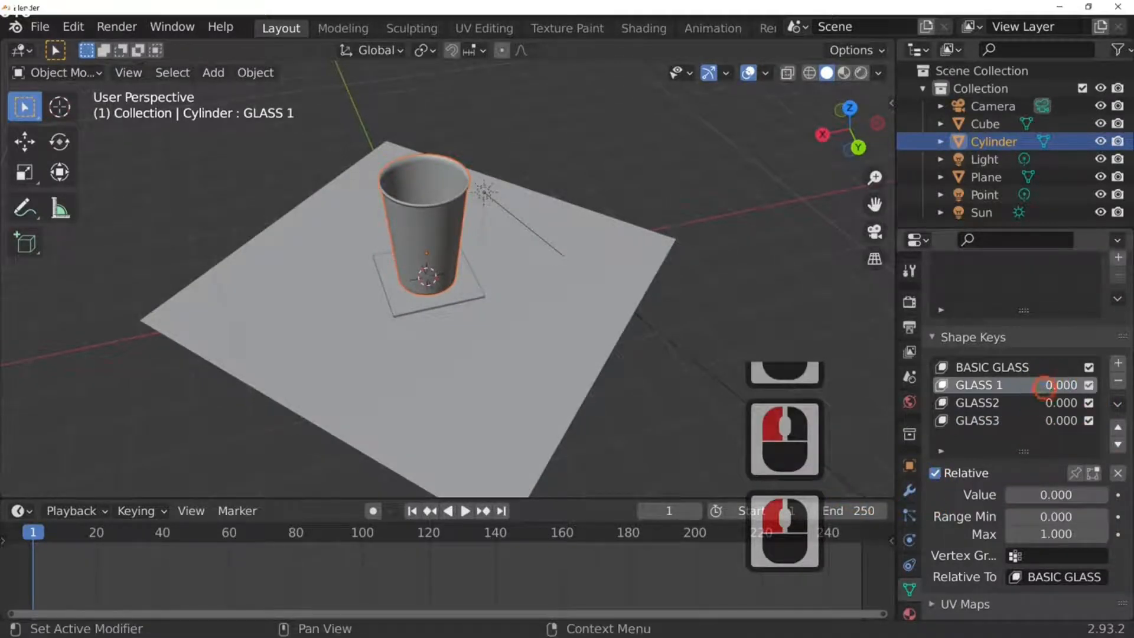
drag(1047, 388, 825, 397)
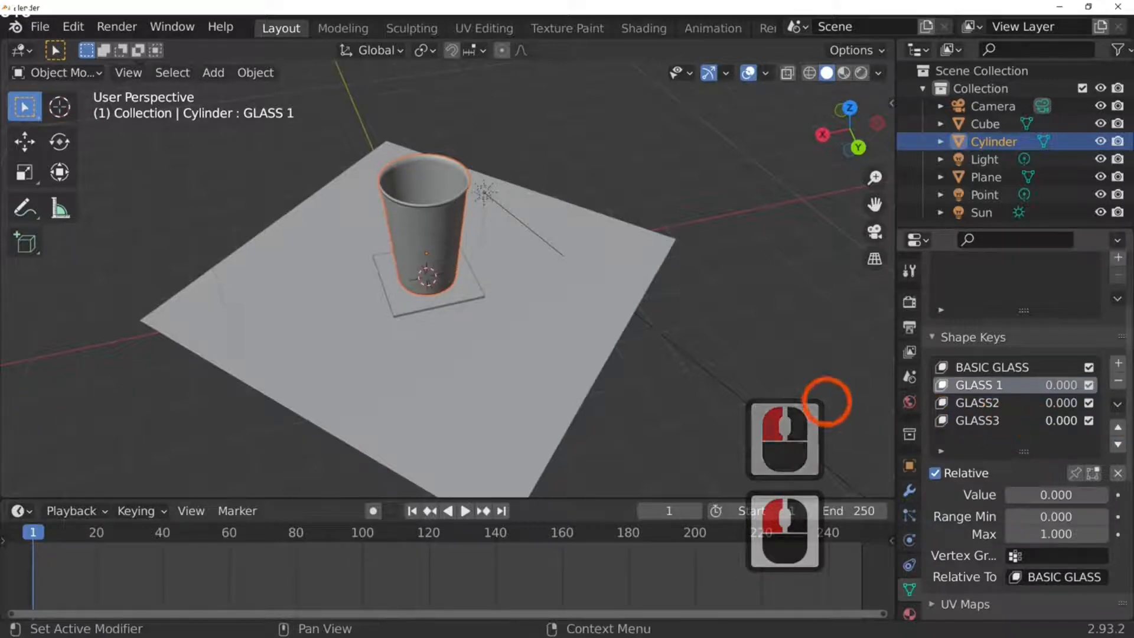
scroll(559, 350, up, 3)
middle_drag(567, 346, 616, 313)
scroll(582, 260, down, 2)
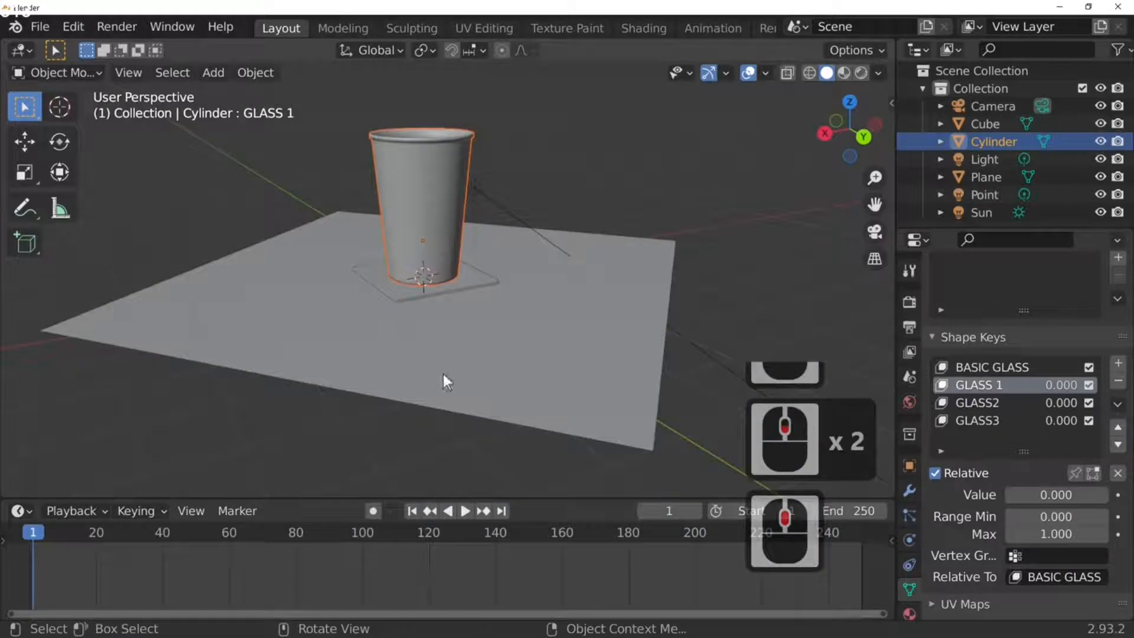
Step: Keyframe the values of GLASS 1, GLASS2 and GLASS3 at 0.000 on frame 1
click(670, 511)
text(1)
key(Return)
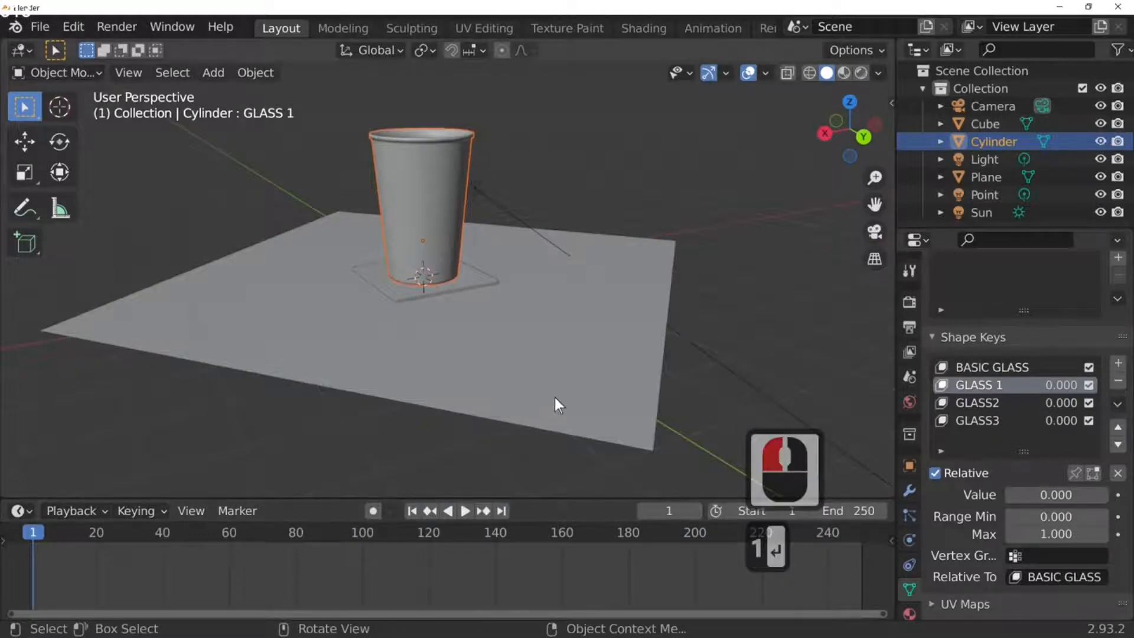
key(i)
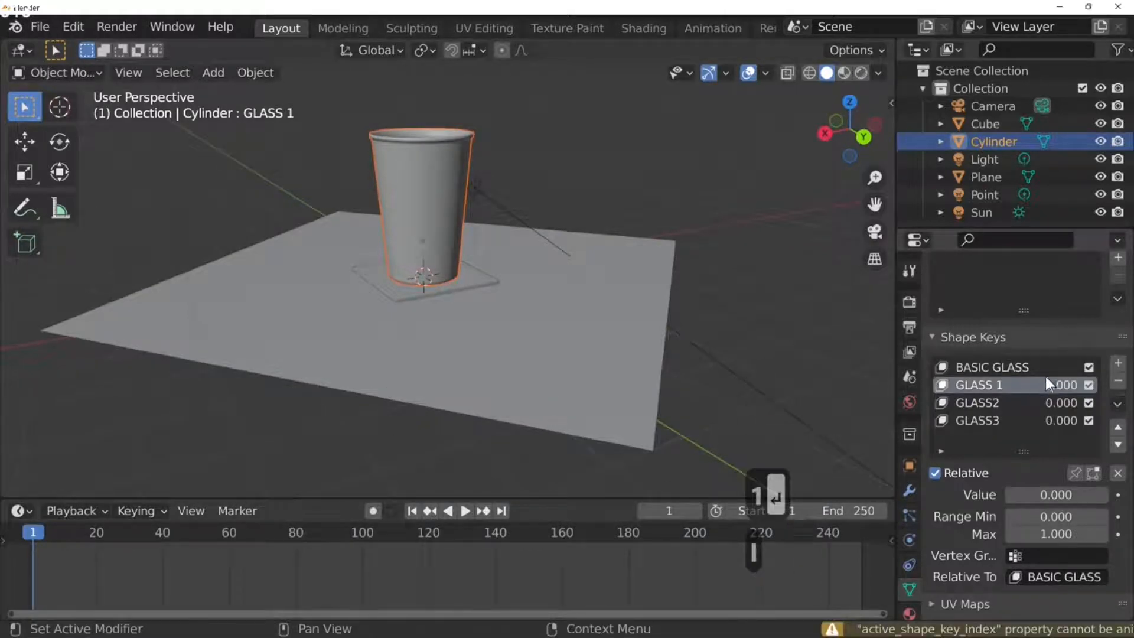
click(1038, 385)
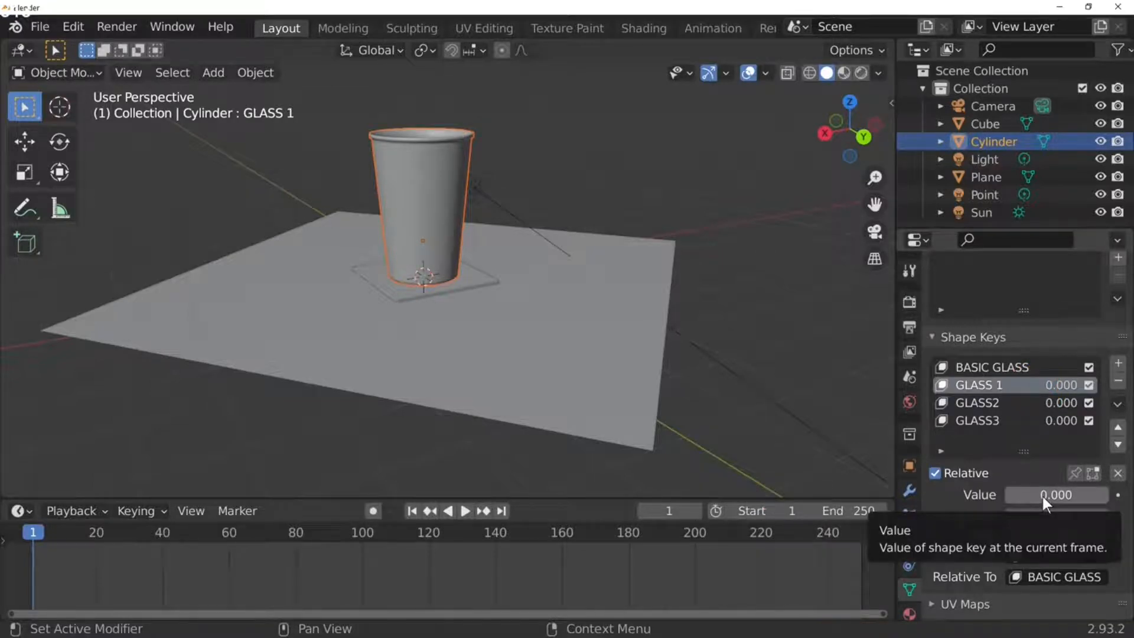
key(i)
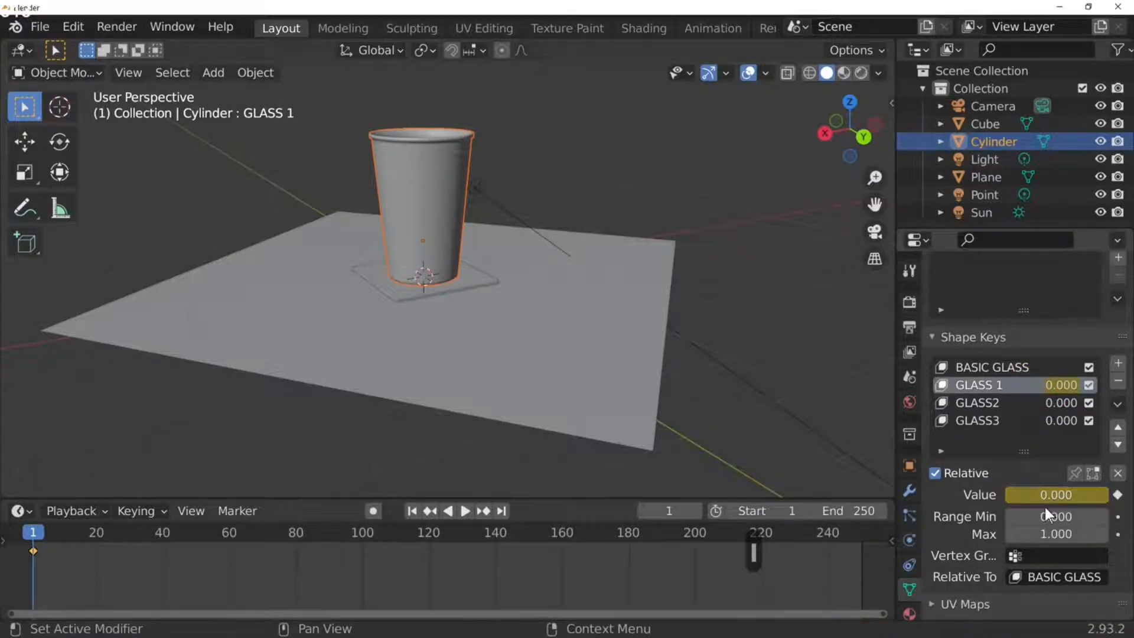
key(i)
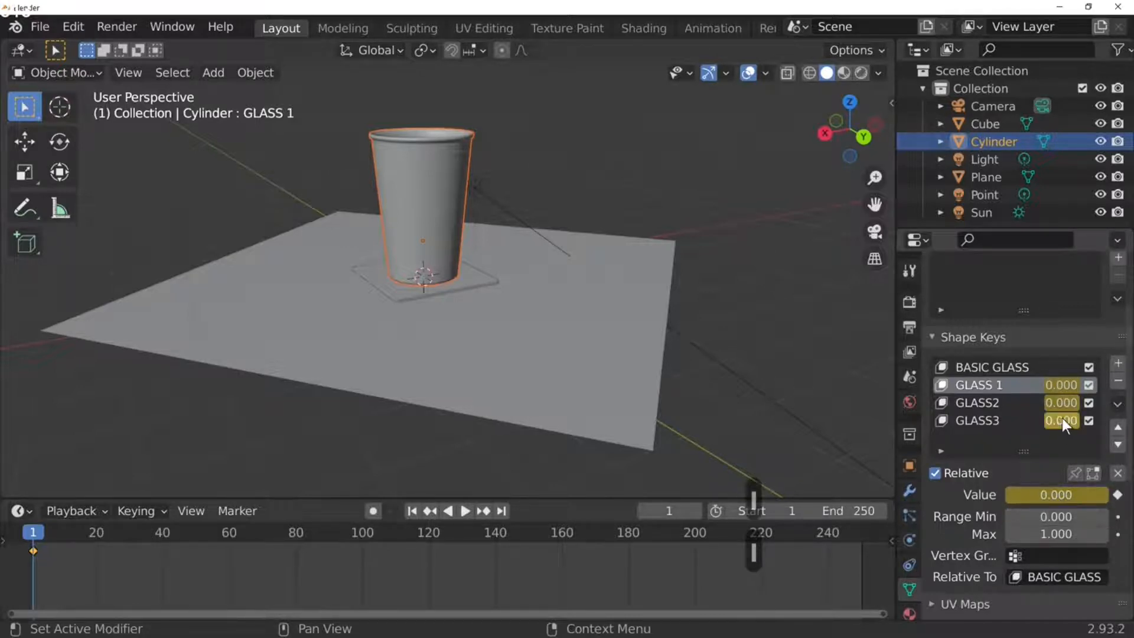
key(i)
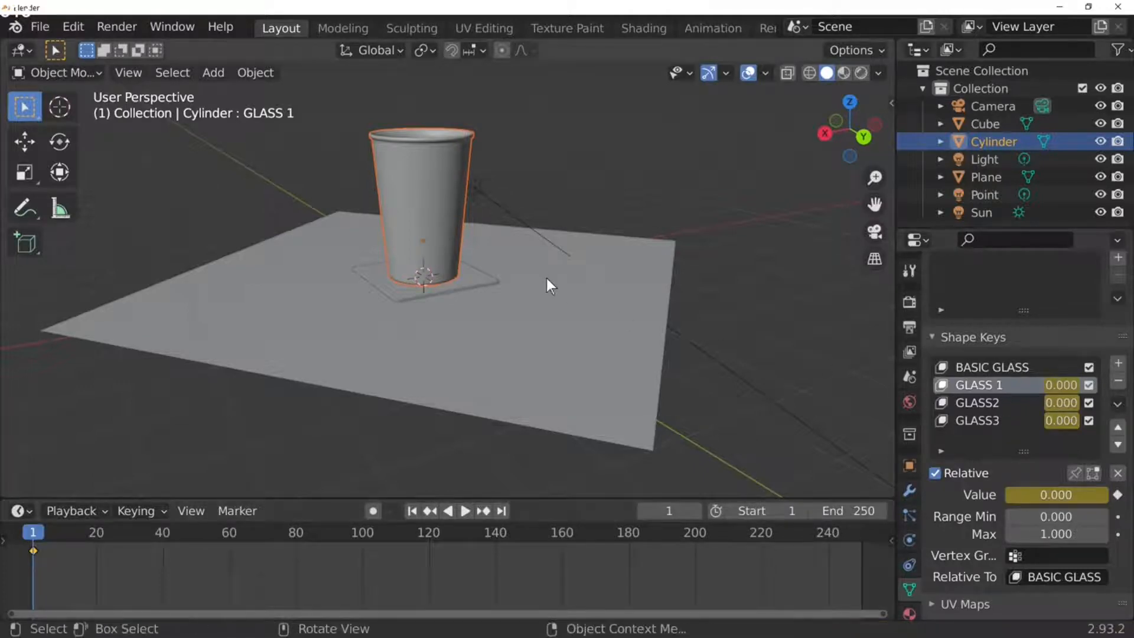
Step: Go to frame 250 and keyframe all three glass shape keys at 0.000
click(654, 509)
text(250)
key(Return)
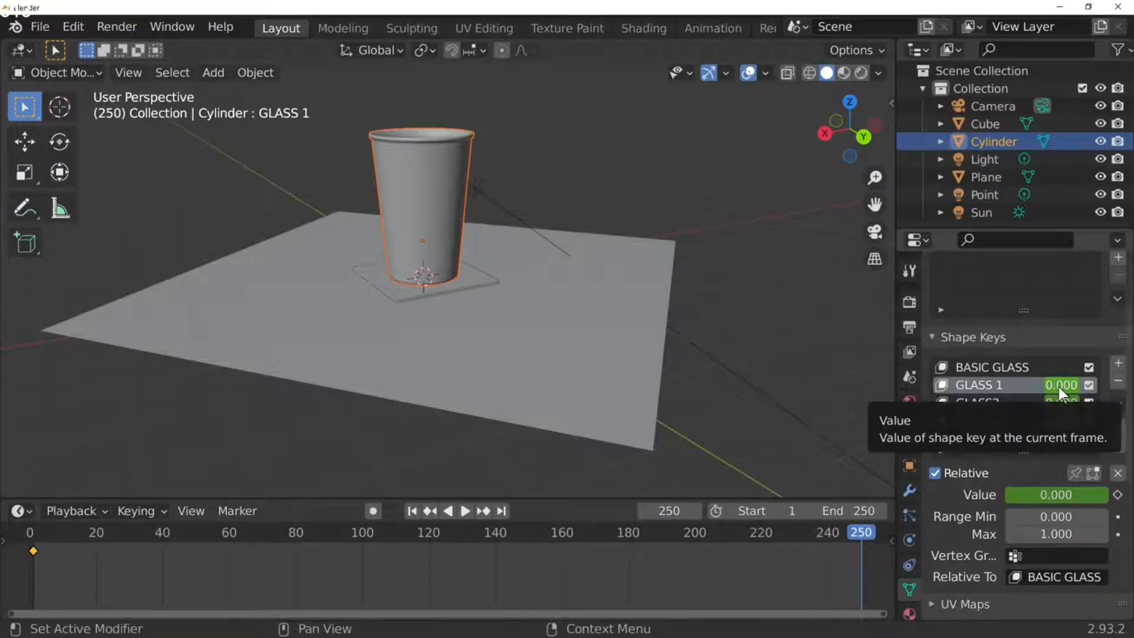
key(i)
key(i)
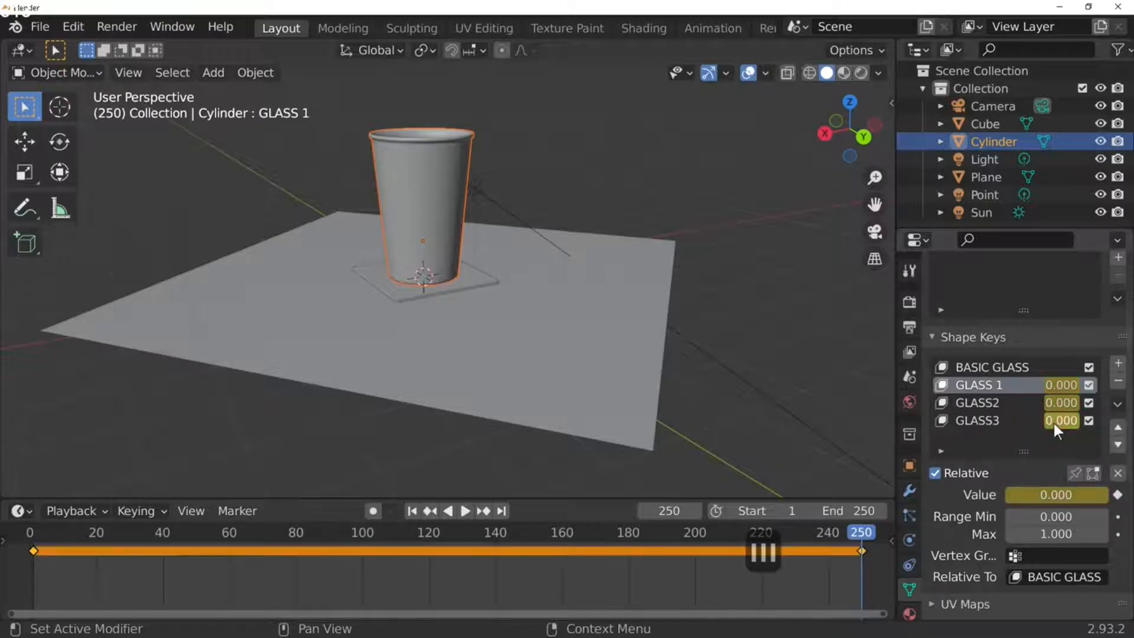
Step: Play the animation briefly to check it, and return to frame 1
key(space)
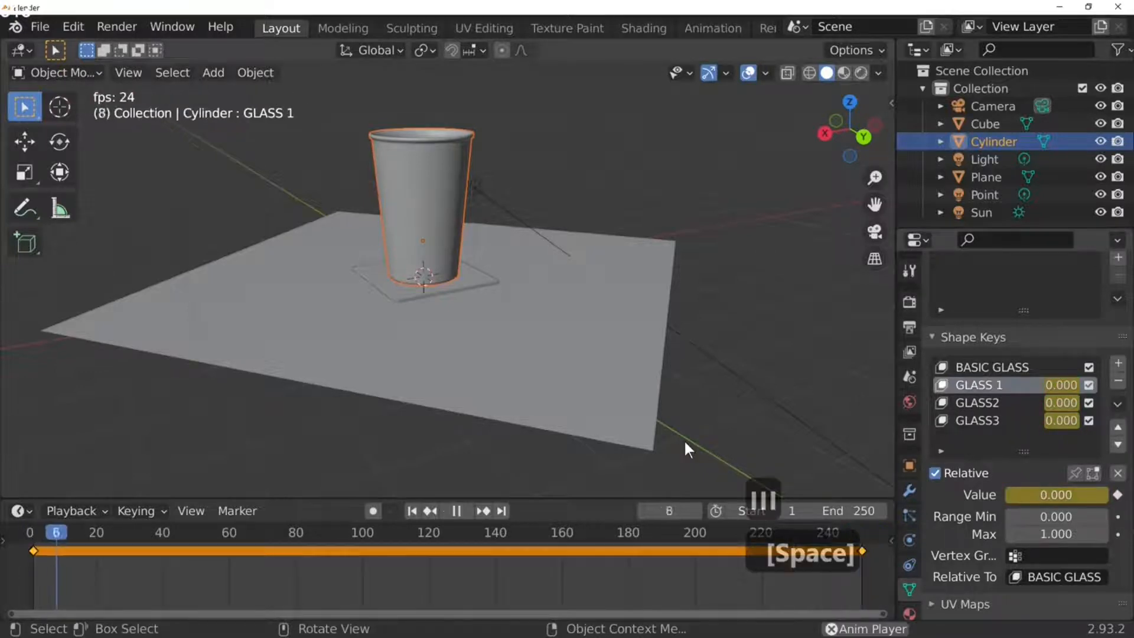
key(space)
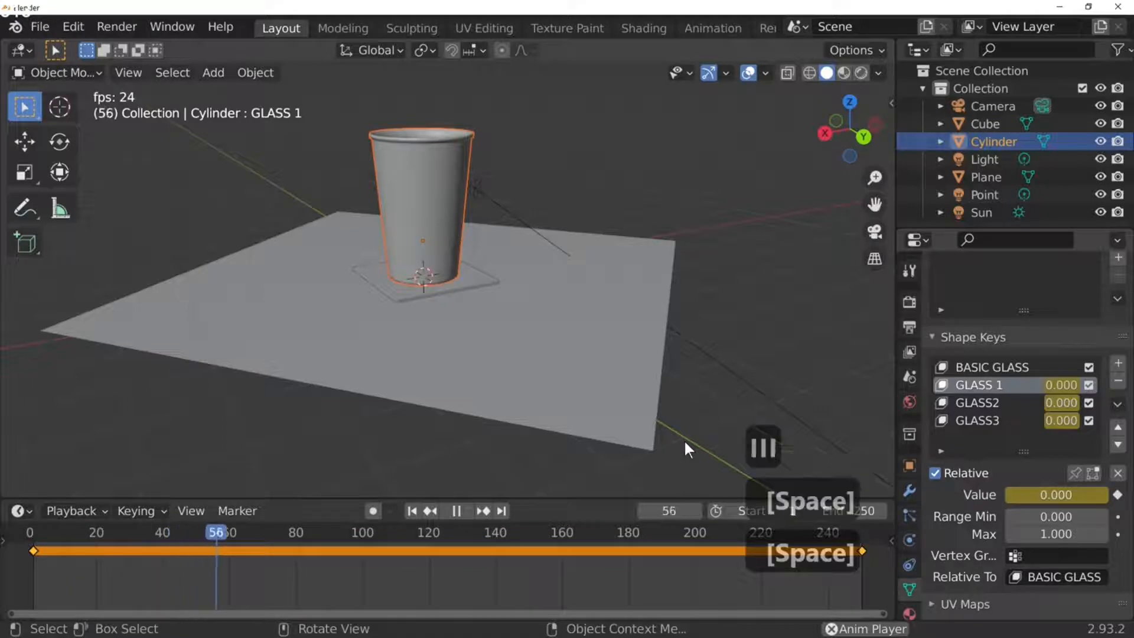
key(shift+Left)
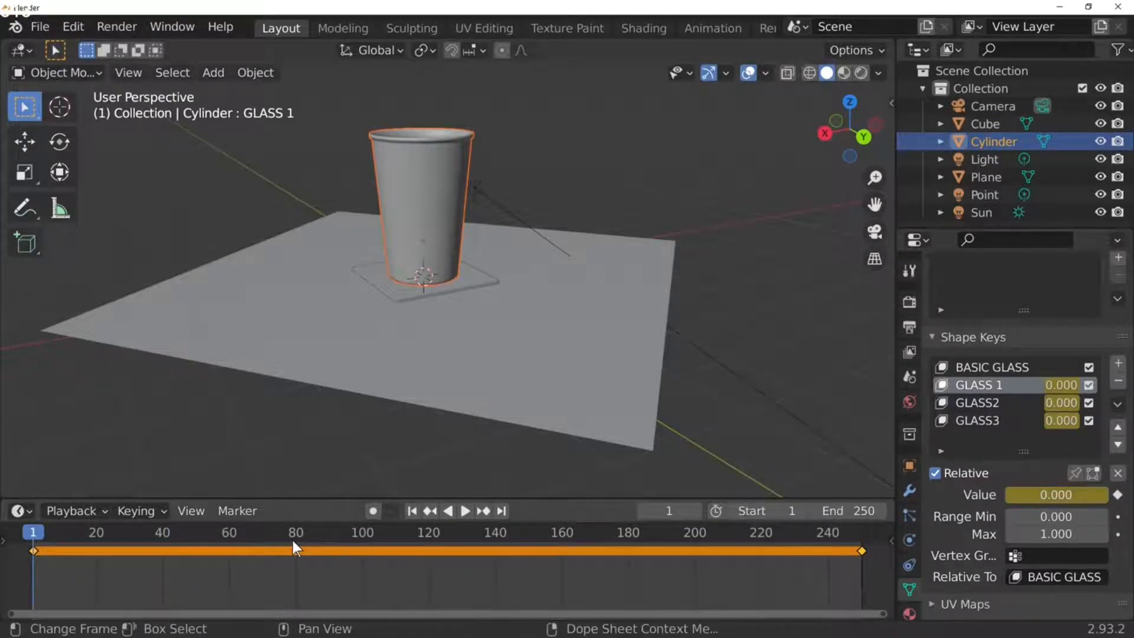
Step: At frame 80, set GLASS 1 to 1.000 and keyframe the values of GLASS 1, GLASS2 and GLASS3
click(678, 508)
text(80)
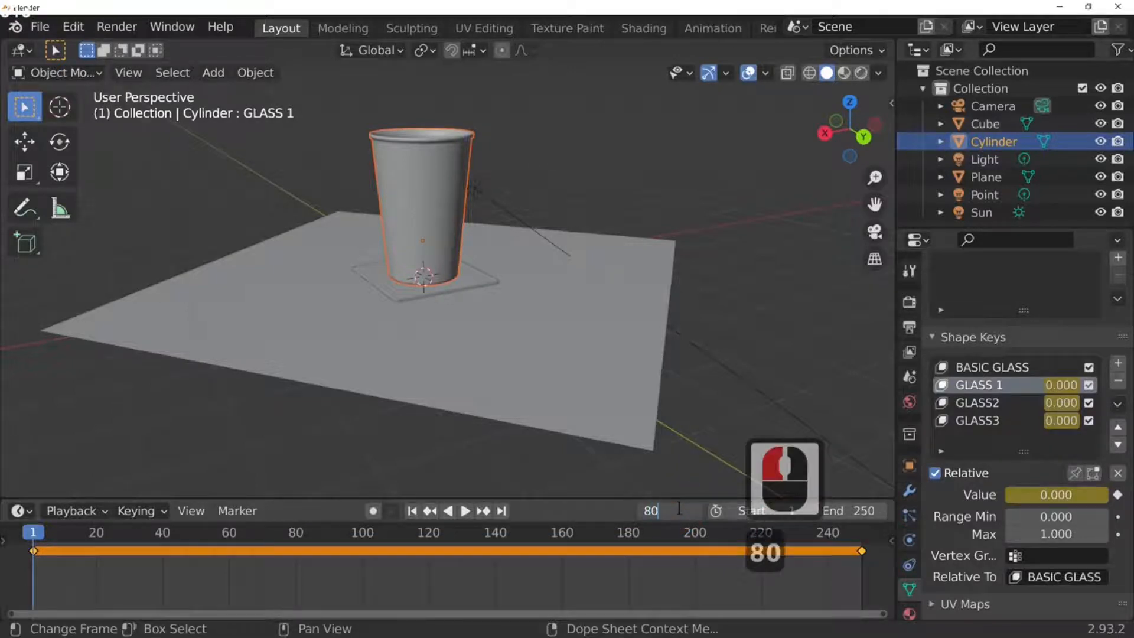
key(Return)
click(1059, 385)
text(1)
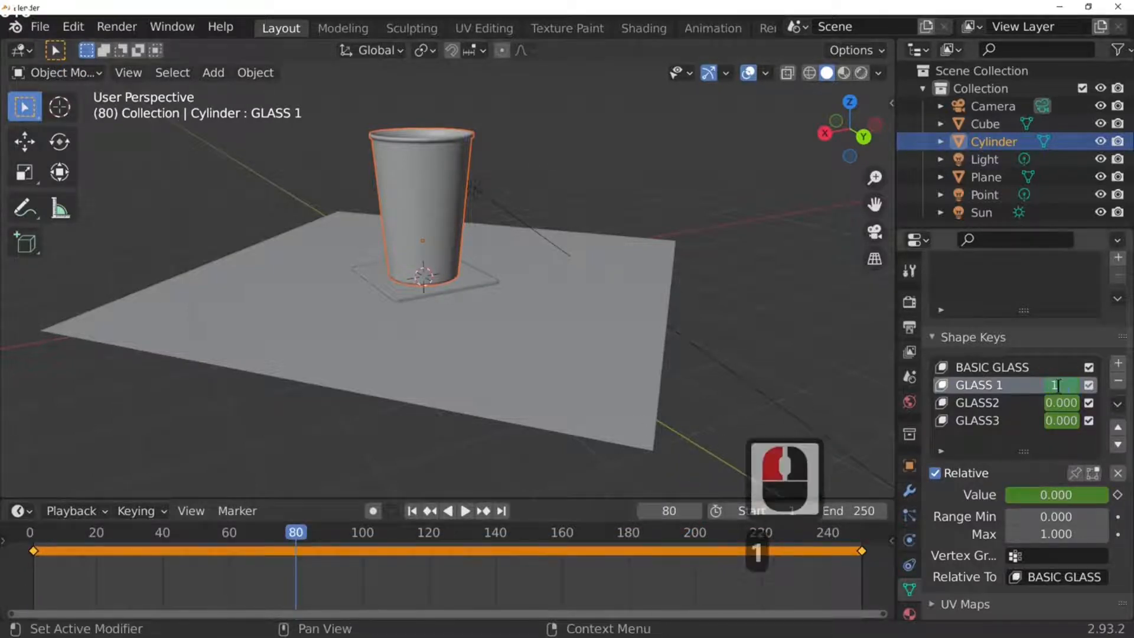
key(Return)
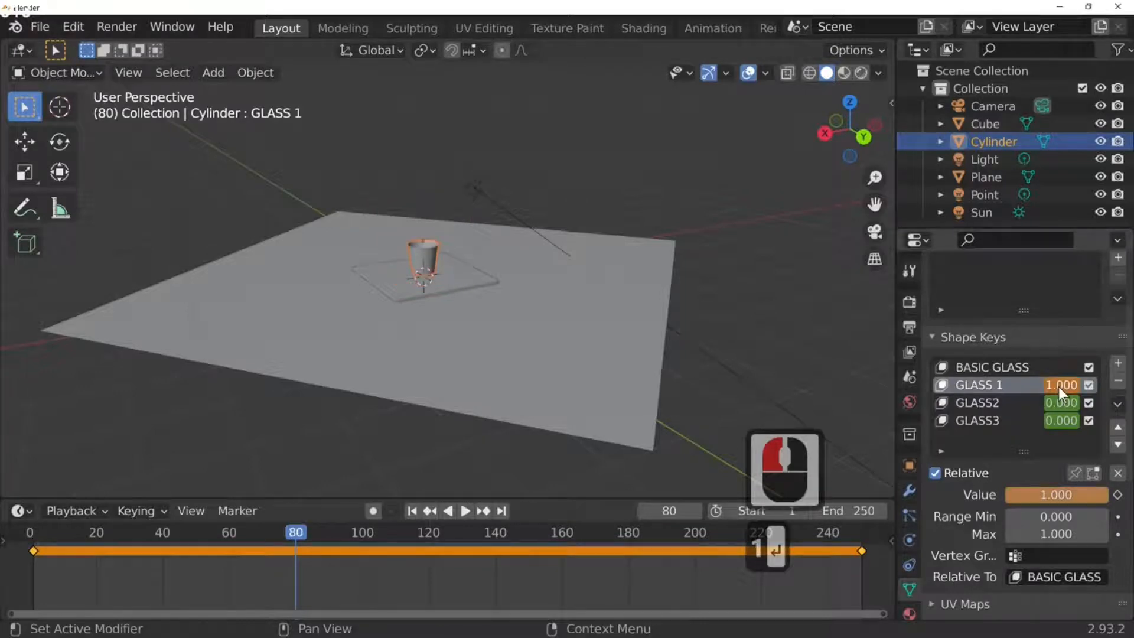
key(i)
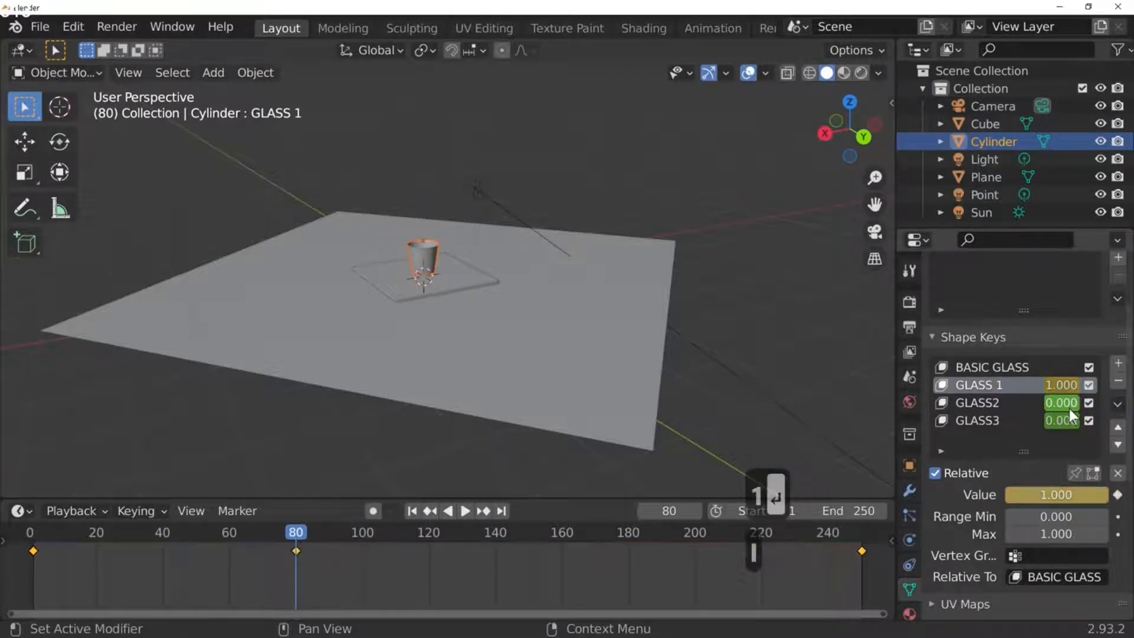
key(i)
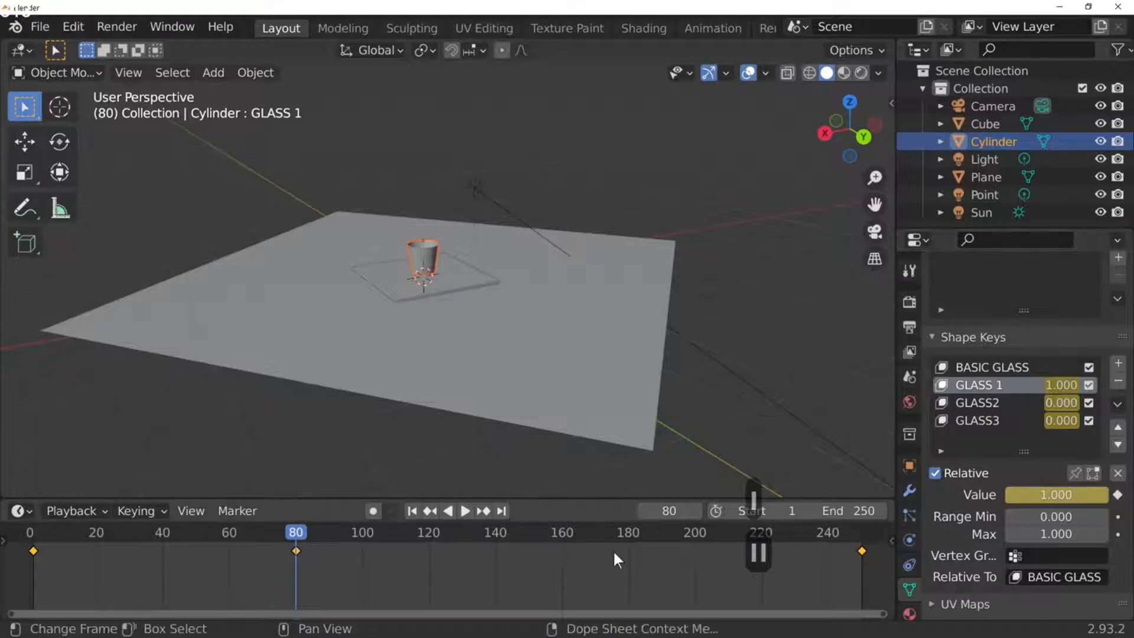
Step: Advance to frame 177 and set the GLASS 1 shape key's value to 0.000
key(Right)
key(Right)
key(Right)
key(Right)
key(Right)
key(Right)
key(Right)
key(Right)
key(Right)
key(Right)
key(Right)
key(Right)
key(Right)
key(Right)
key(Right)
key(Right)
key(Right)
key(Right)
key(Right)
key(Right)
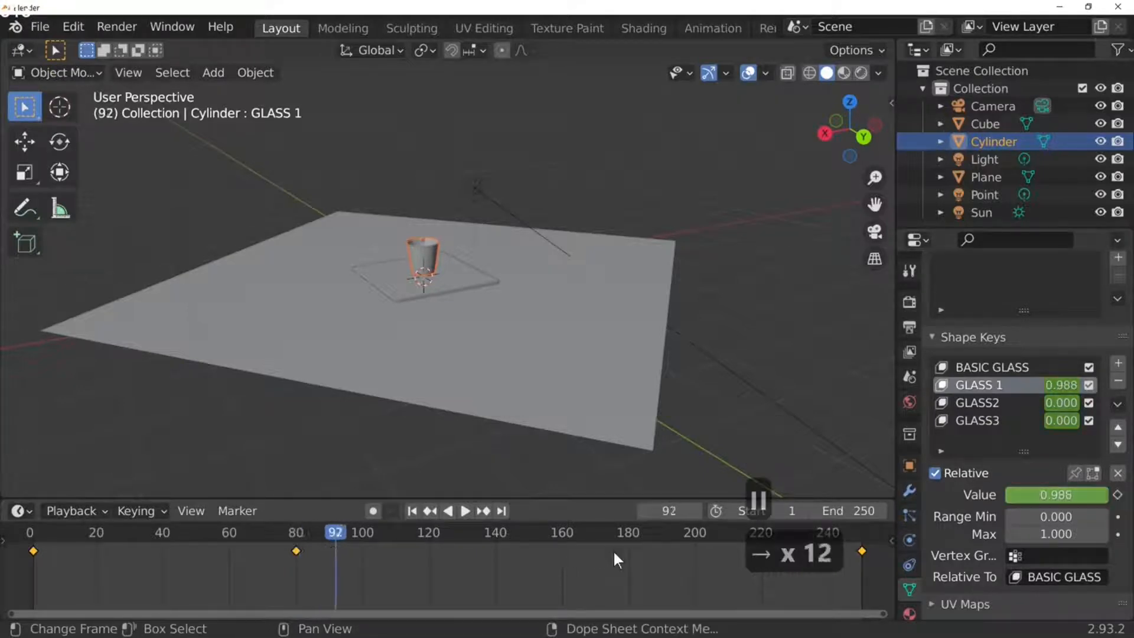
key(Right)
key(Right)
key(Right)
key(Right)
key(Right)
key(Right)
key(Right)
key(Right)
key(Right)
key(Right)
key(Right)
key(Right)
key(Right)
key(Right)
key(Right)
key(Right)
key(Right)
key(Right)
key(Right)
key(Right)
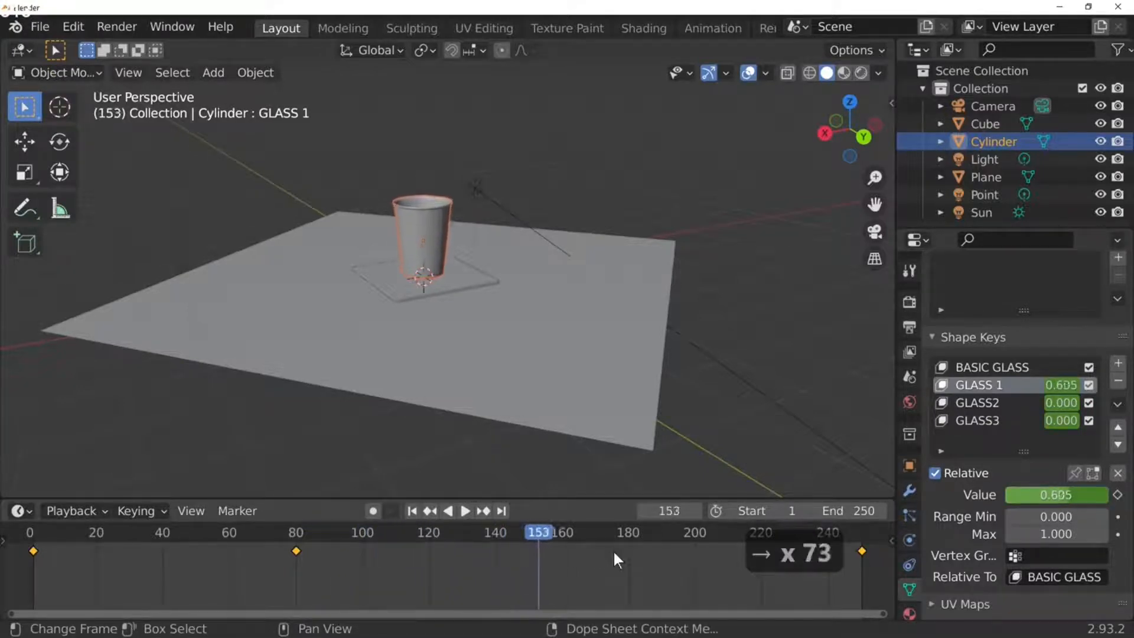
drag(1058, 385, 1050, 384)
text(0)
key(Return)
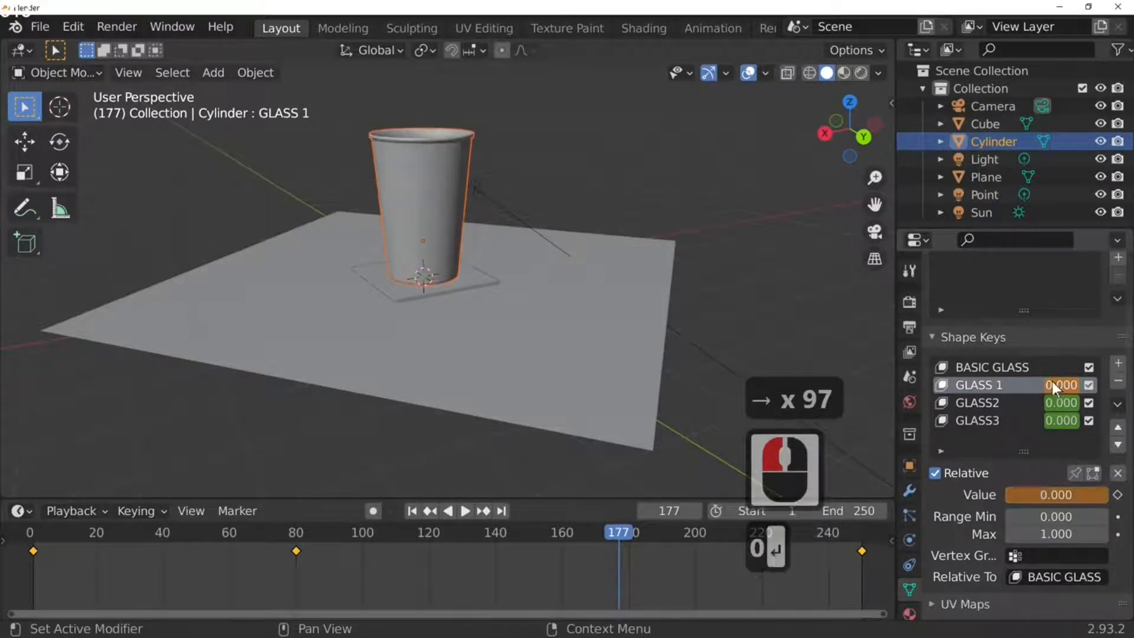
Step: Set GLASS2 to 1.000 and keyframe the GLASS 1 and GLASS2 values at frame 177
click(1051, 404)
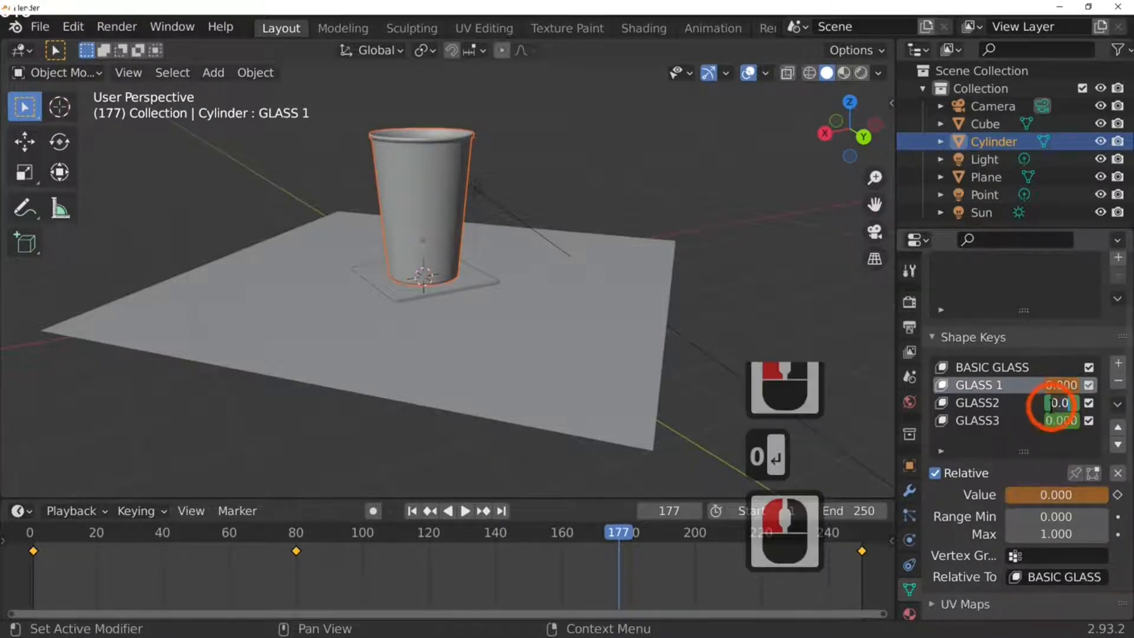
text(1)
key(Return)
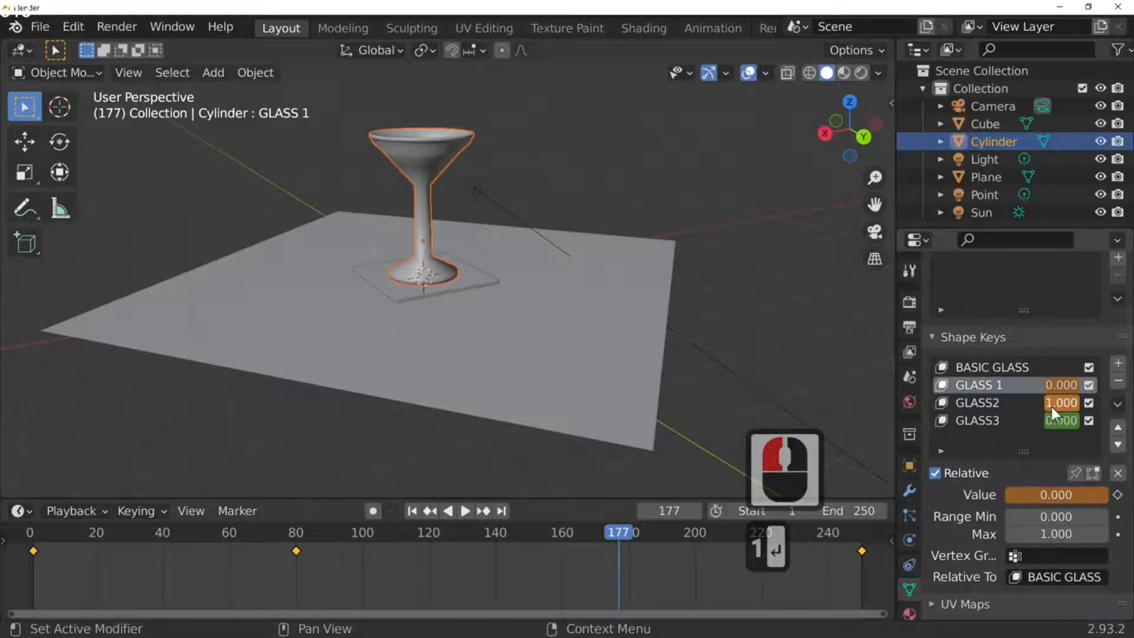
key(i)
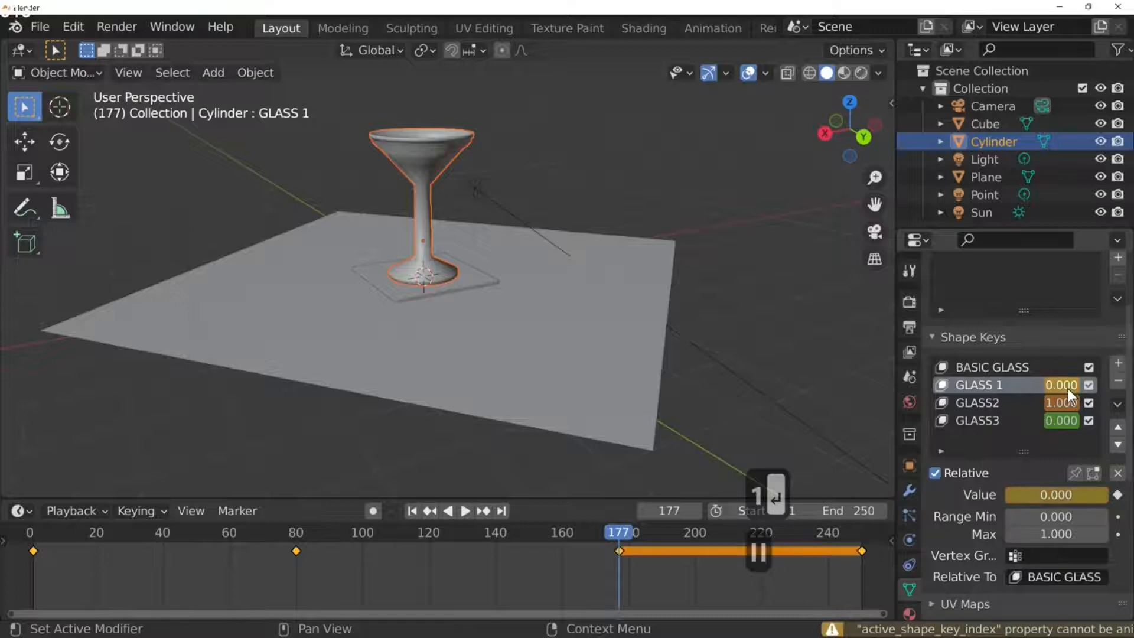
key(i)
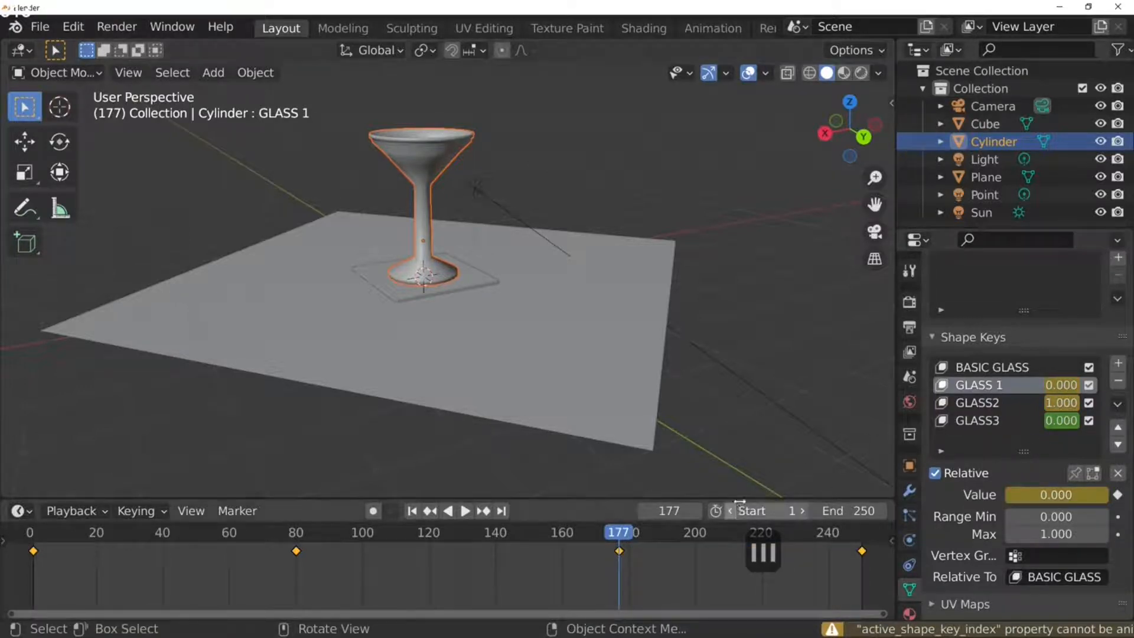
Step: Advance to frame 217 and set GLASS2 to 0.000 and GLASS3 to 1.000
key(Right)
key(Right)
key(Right)
key(Right)
key(Right)
key(Right)
key(Right)
key(Right)
key(Right)
key(Right)
key(Right)
key(Right)
key(Right)
key(Right)
key(Right)
key(Right)
key(Right)
key(Right)
key(Right)
key(Right)
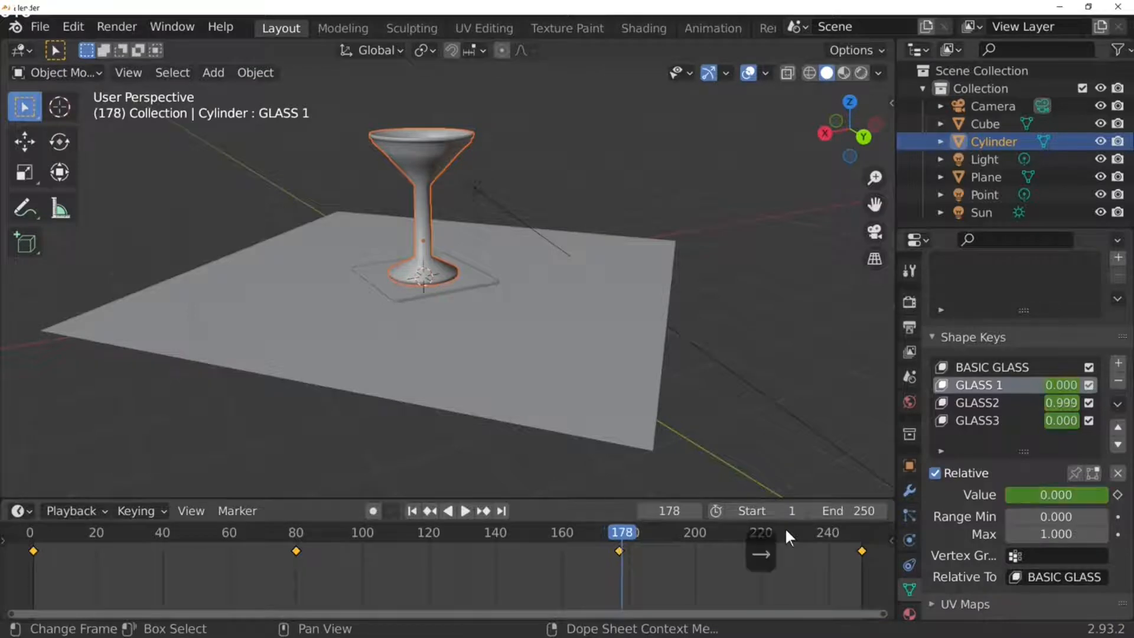
double_click(1061, 402)
text(0)
click(1061, 420)
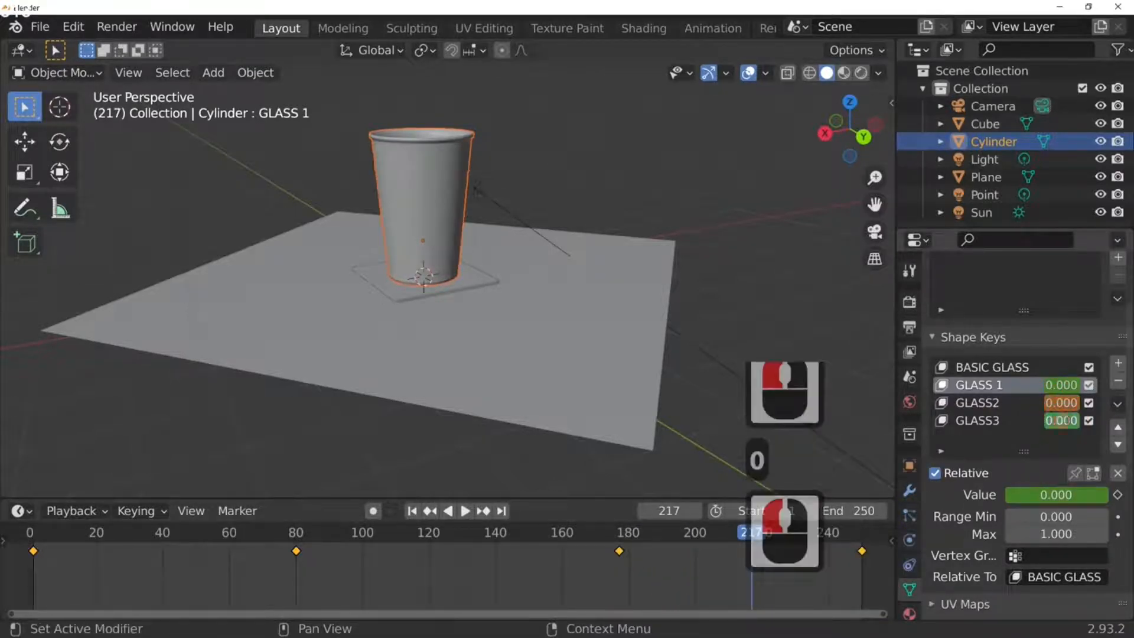
double_click(1061, 420)
text(1)
key(Return)
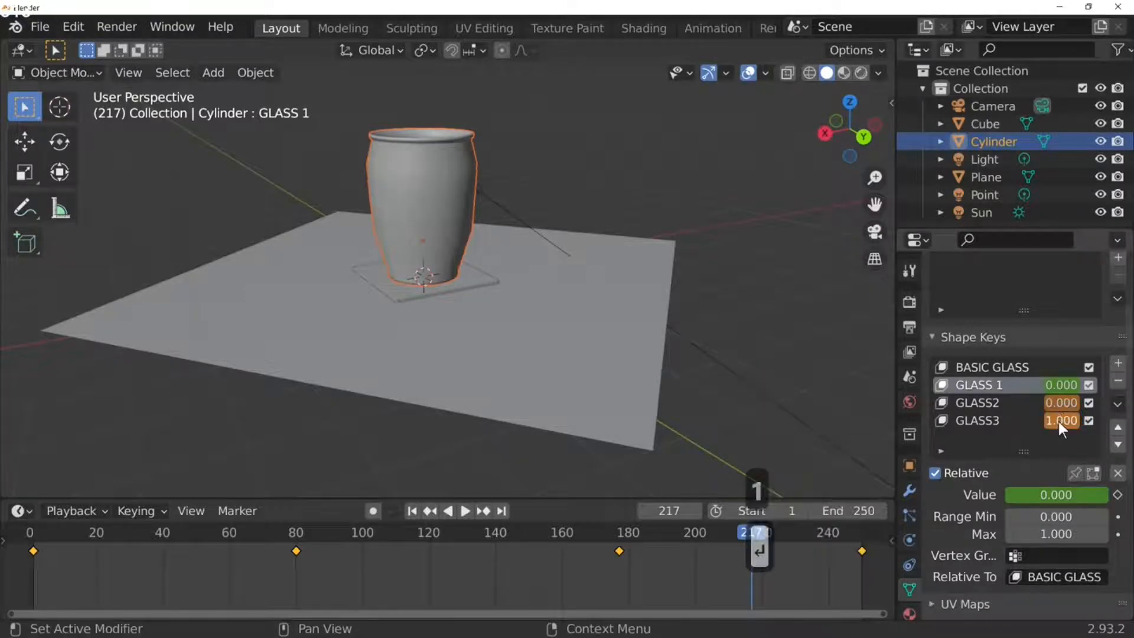
Step: Keyframe the values of GLASS3, GLASS2 and GLASS 1 at frame 217
key(i)
key(i)
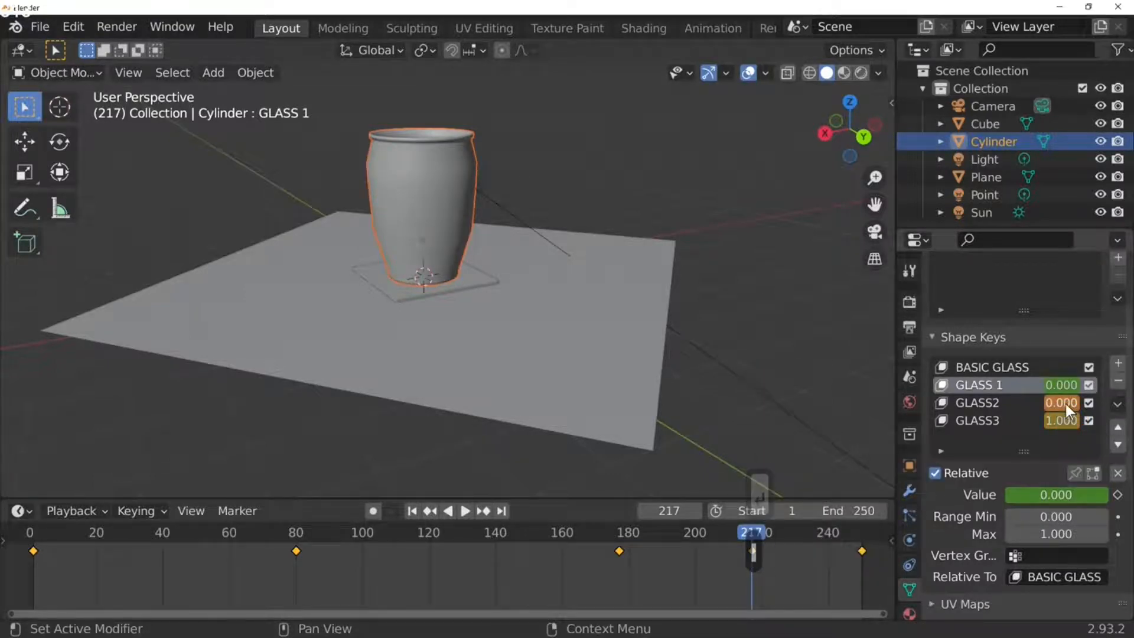
key(i)
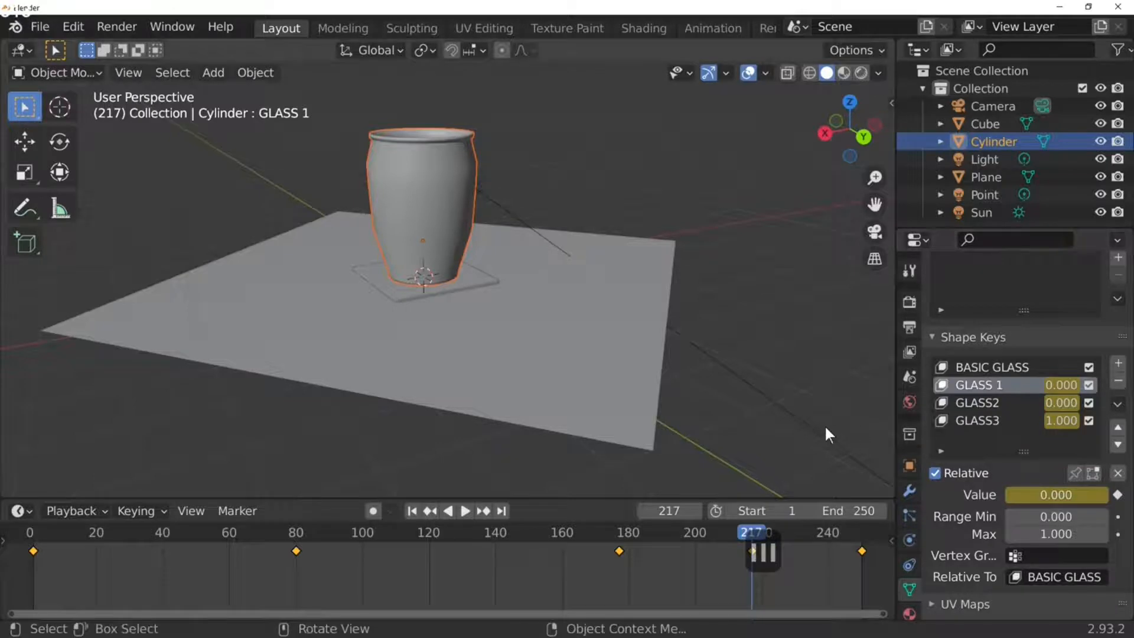
Step: Play the animation and replay it from the first frame to review the morphing between glass shapes
key(space)
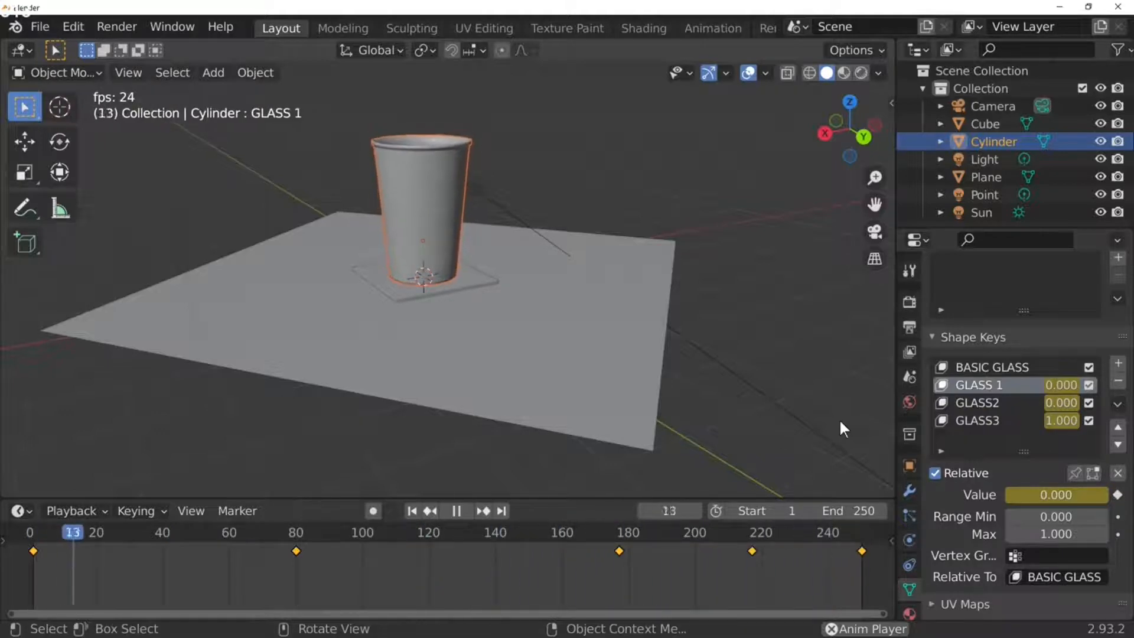
key(space)
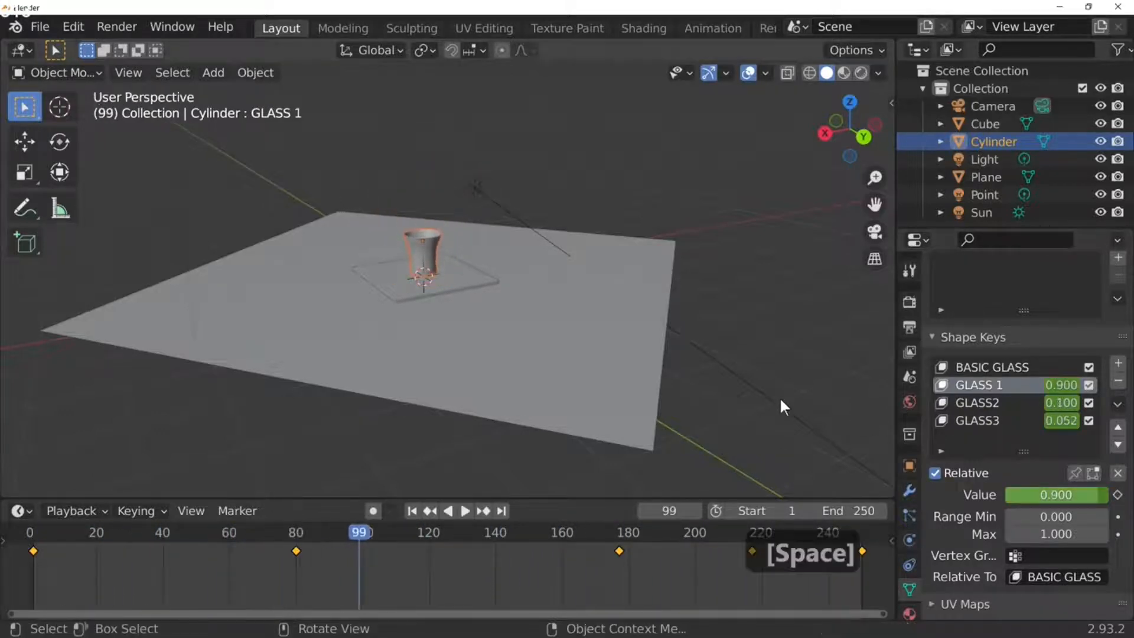
key(shift+Left)
key(space)
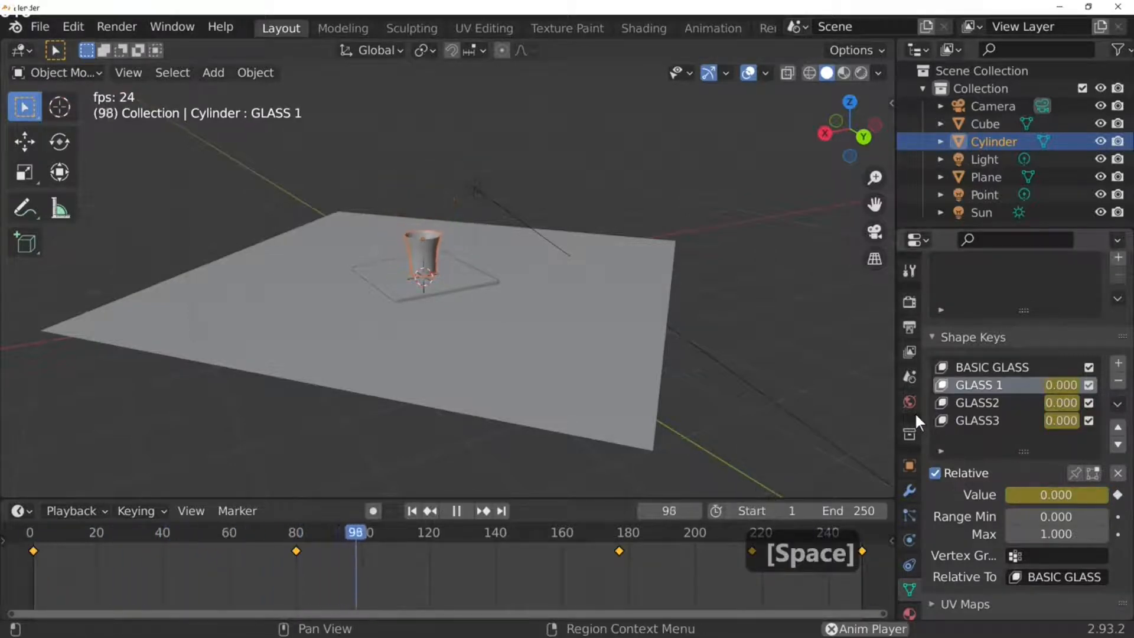
Step: Stop playback, advance to frame 177, set the GLASS3 shape key to 0.000 and keyframe that value
key(space)
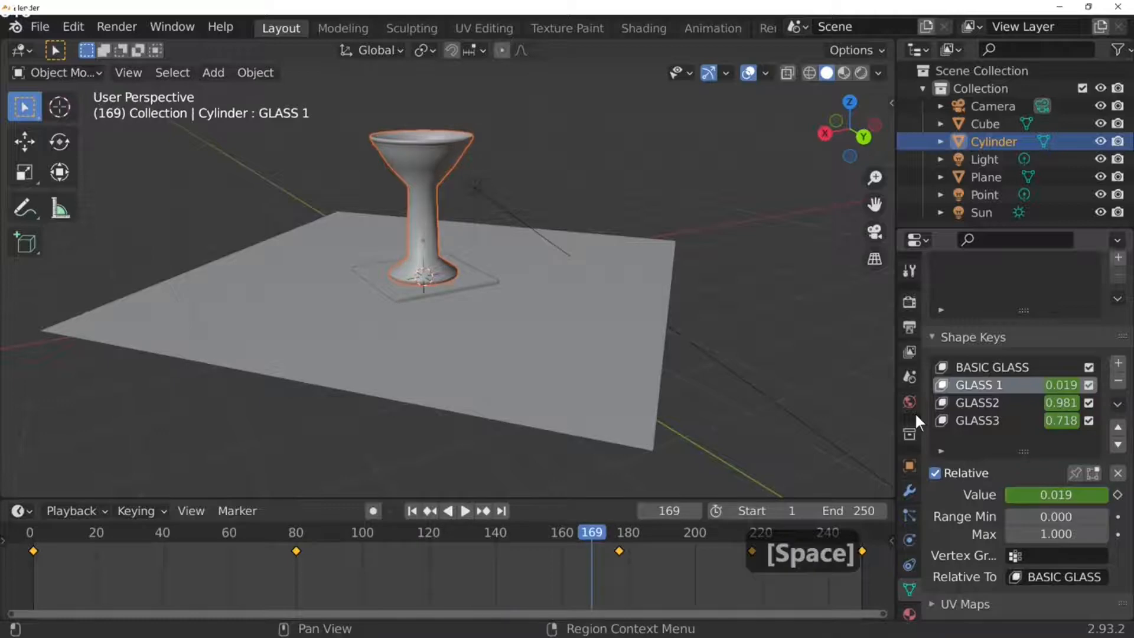
key(Right)
key(Right)
key(Right)
key(Right)
key(Right)
key(Right)
key(Right)
key(Right)
click(1058, 420)
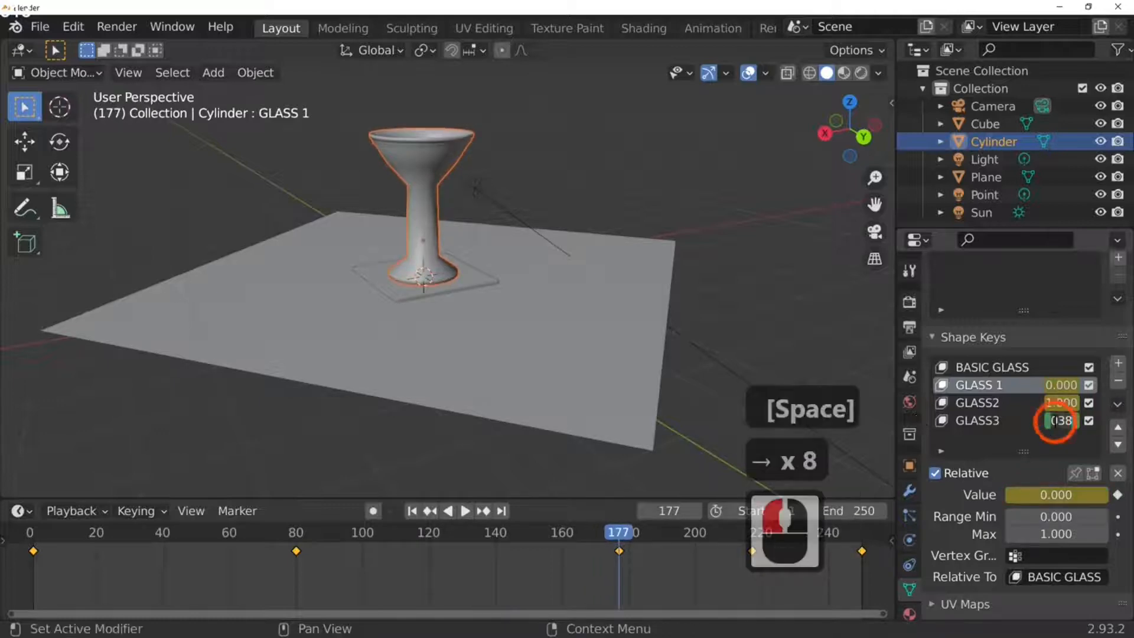
text(0)
key(Return)
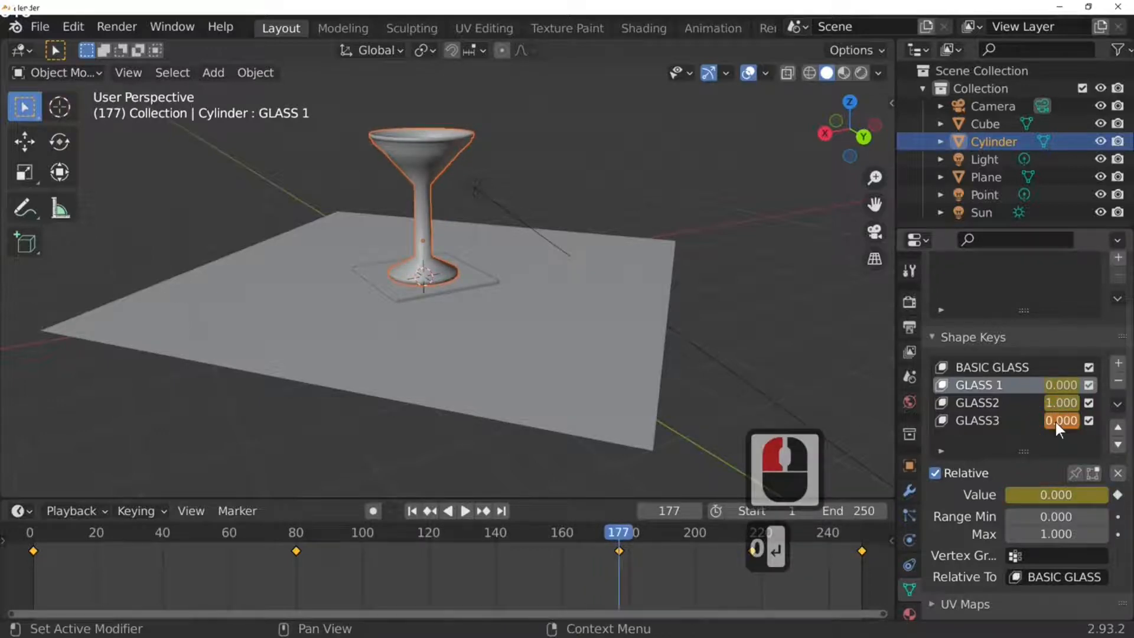
key(i)
Step: Play the animation and stop at frame 44, setting and keyframing GLASS2 at 0.677 and GLASS3 at 0.597
key(space)
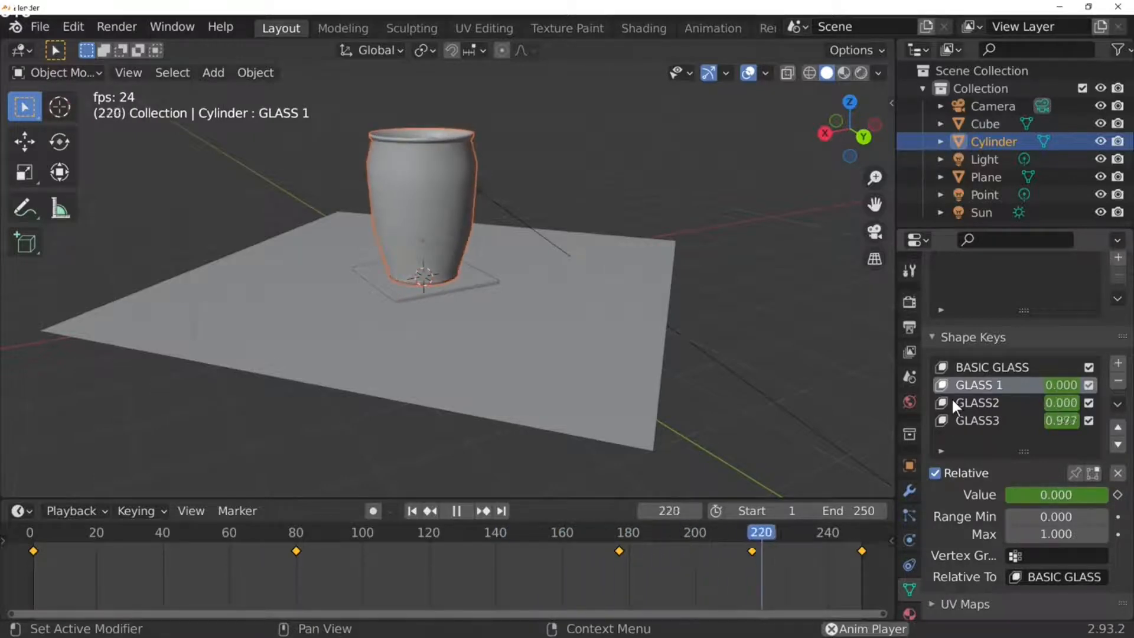
key(space)
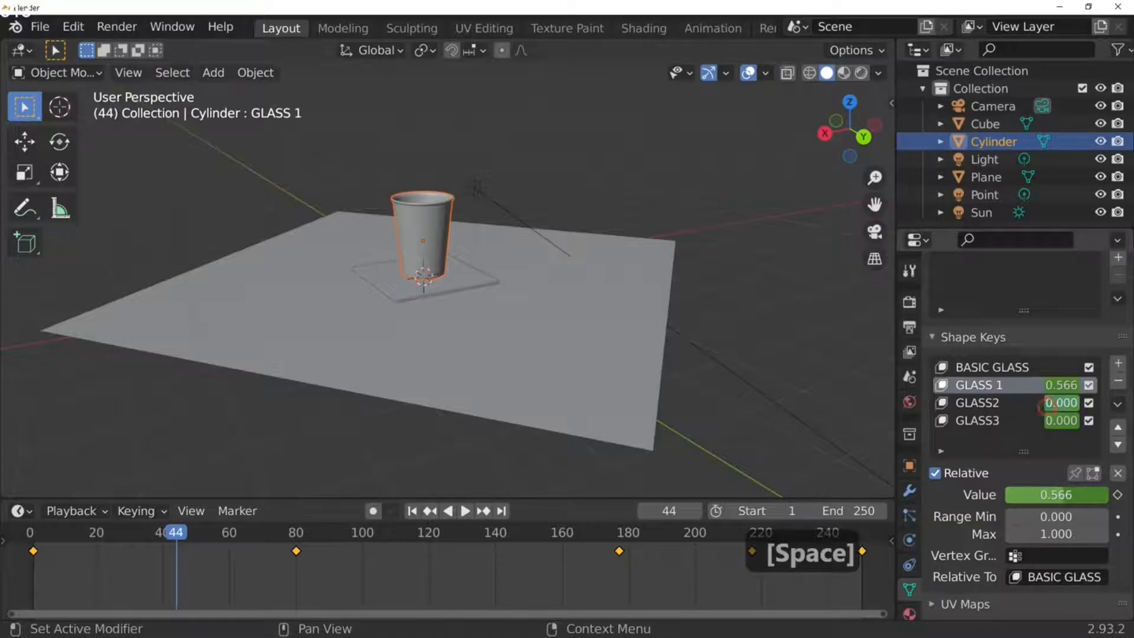
mouse_move(1055, 404)
mouse_down()
mouse_move(1087, 404)
mouse_move(1071, 404)
mouse_up()
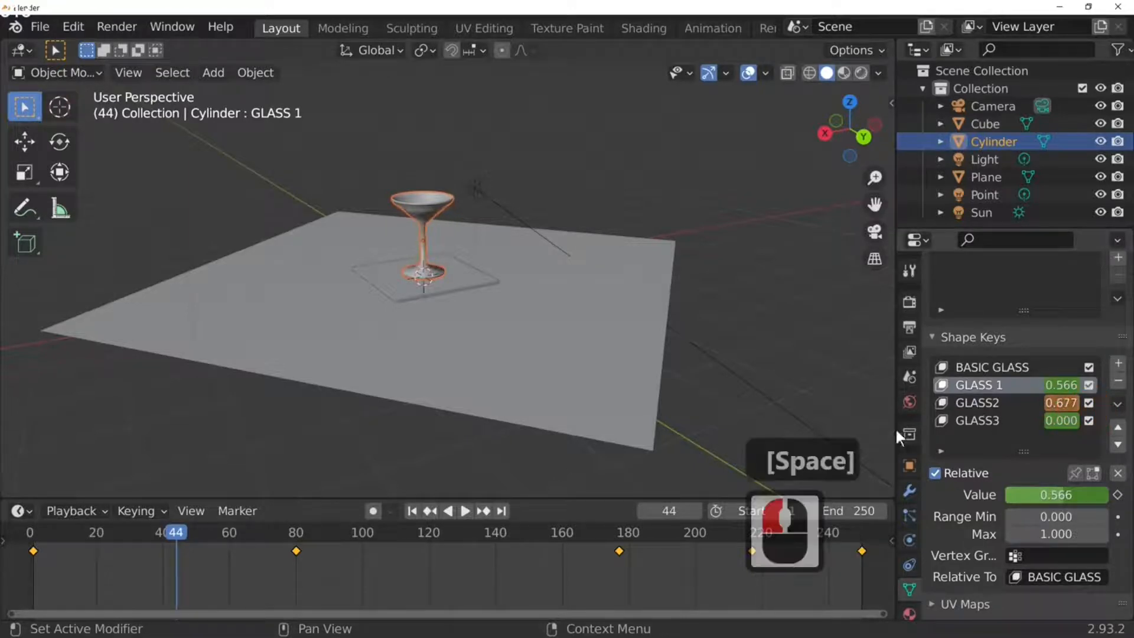
key(i)
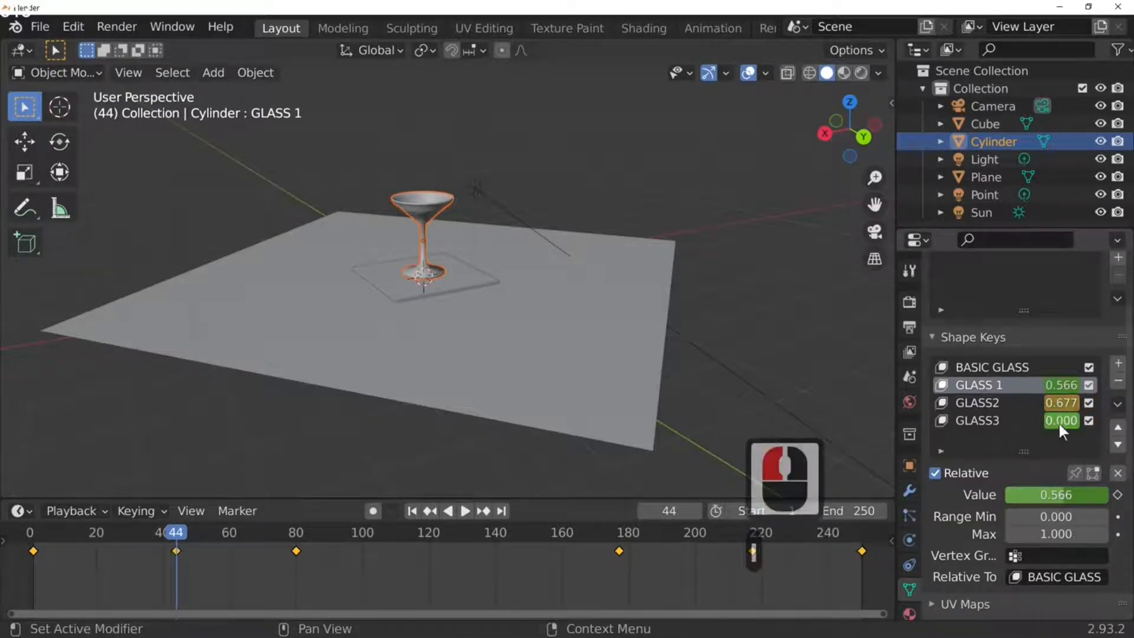
drag(1059, 424, 1063, 423)
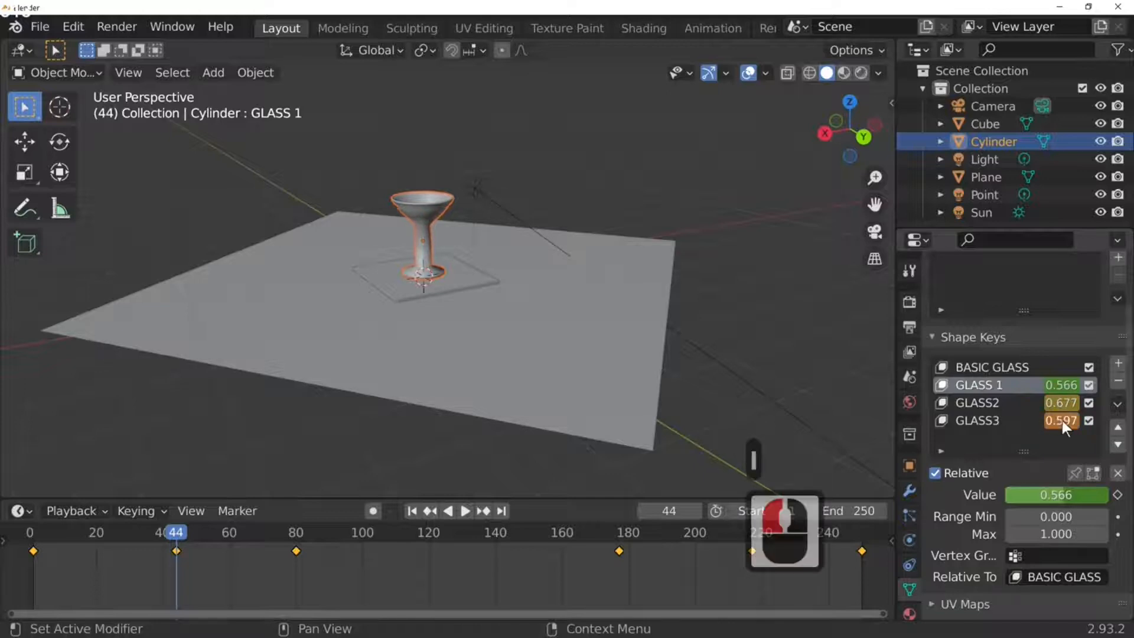
key(i)
Step: Stop playback at frame 121 and keyframe GLASS 1 at 0.196, GLASS2 at 0.806 and GLASS3 at 1.000
key(space)
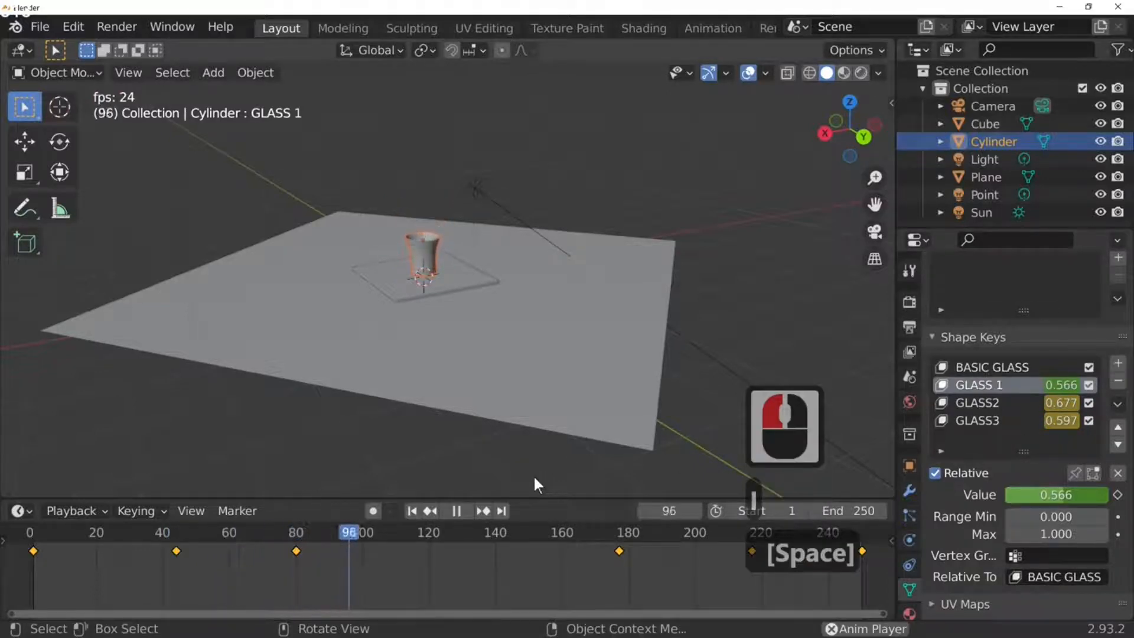
key(space)
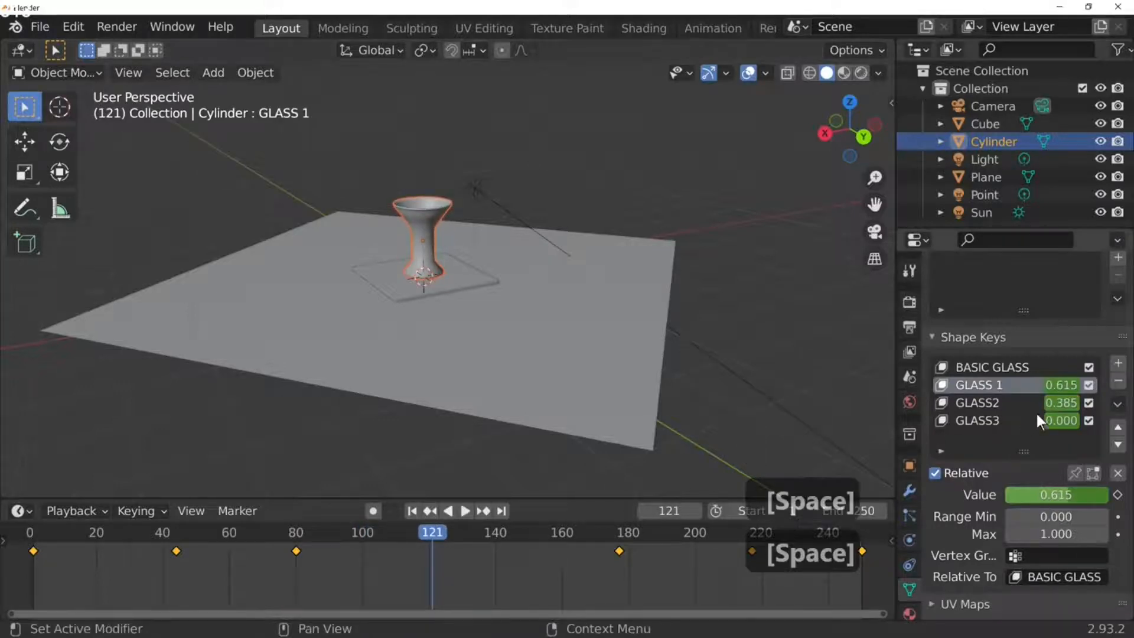
drag(1062, 403, 1084, 427)
click(1060, 403)
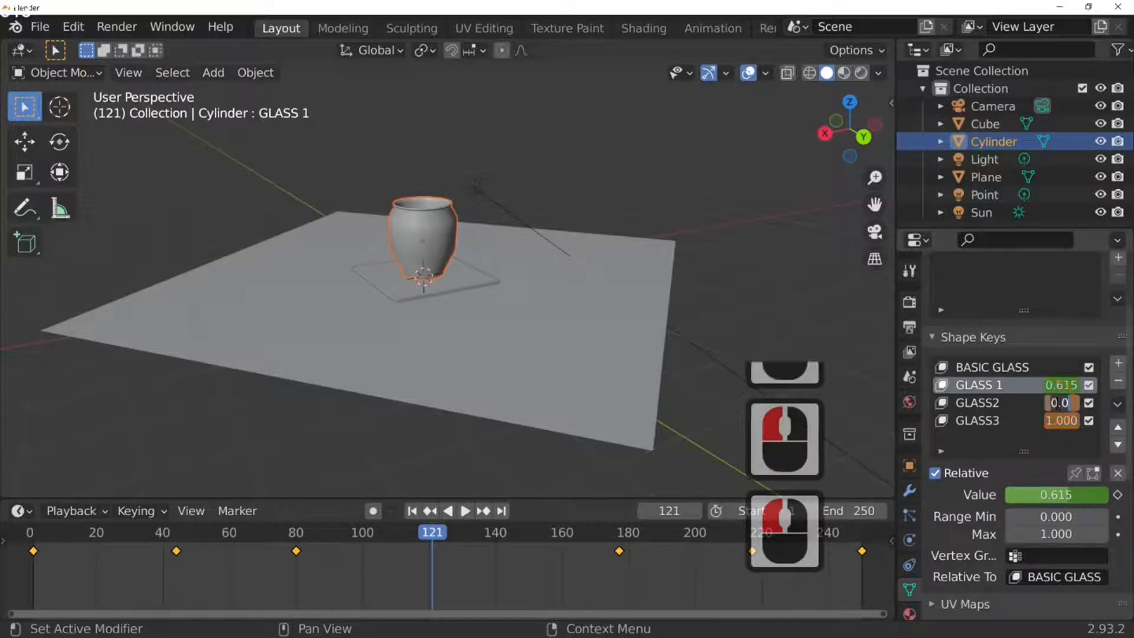
click(1043, 438)
drag(1054, 404, 1085, 402)
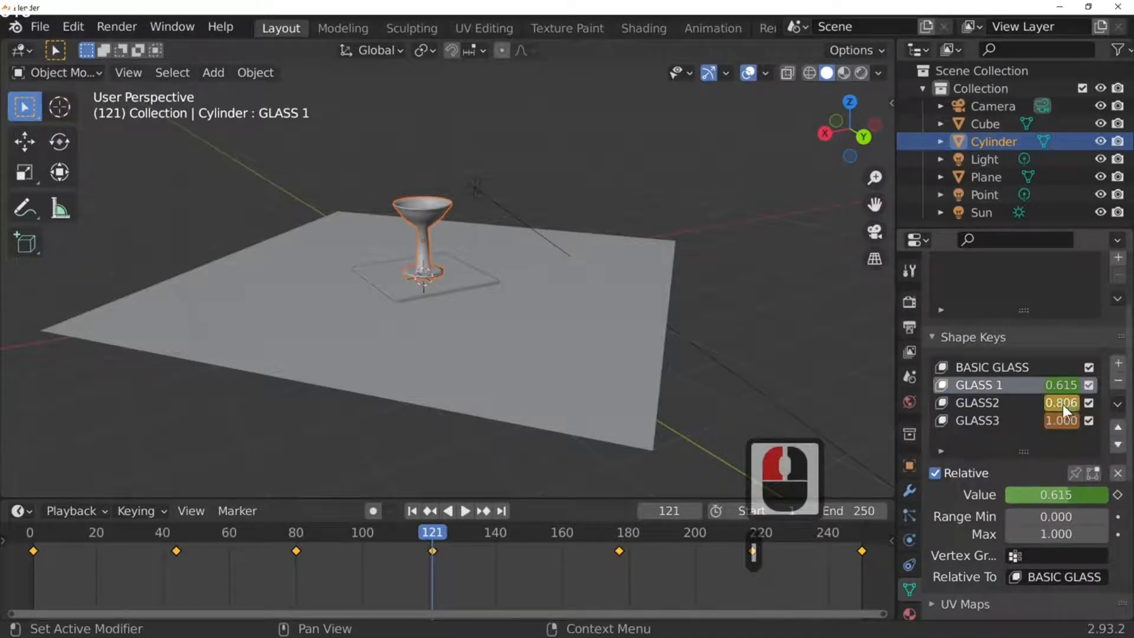
drag(1065, 385, 1051, 385)
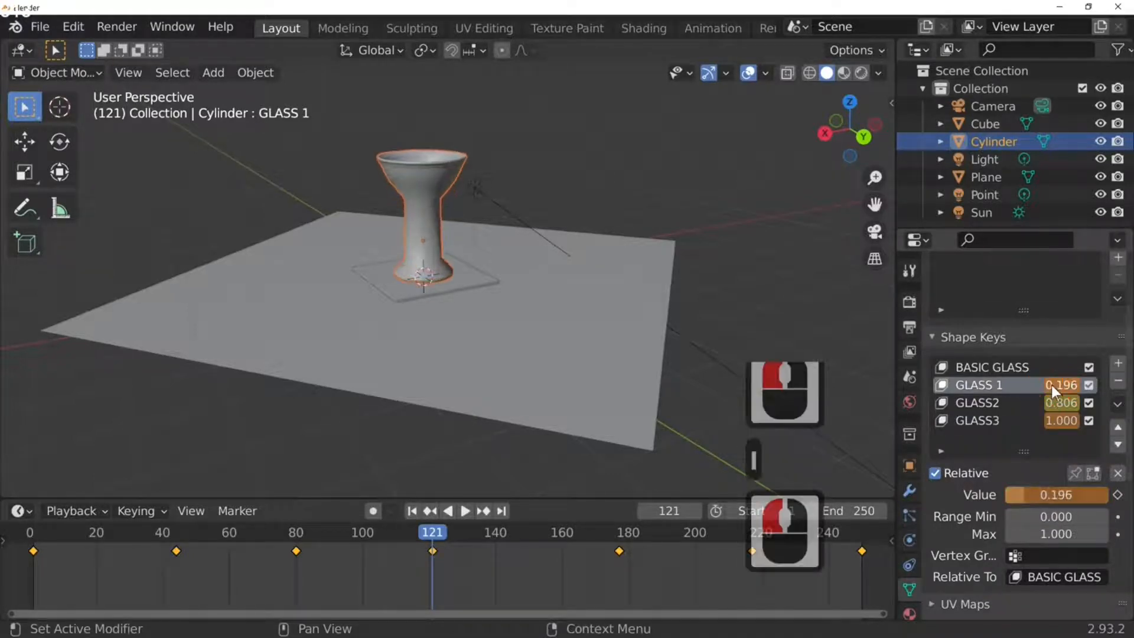
key(i)
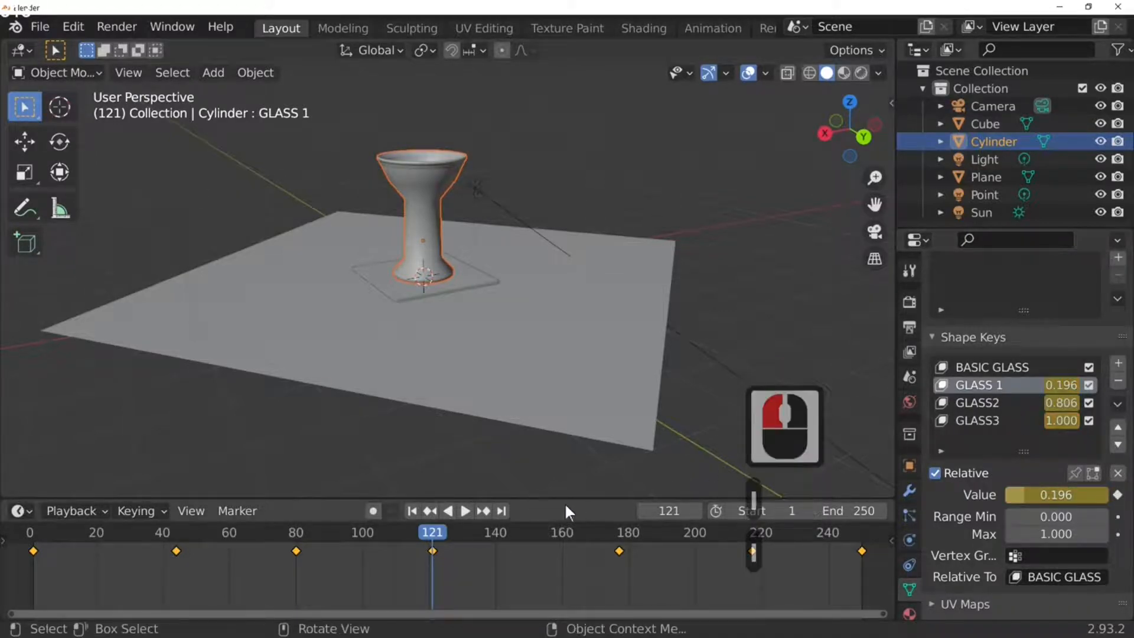
Step: Stop playback at frame 197 and keyframe GLASS 1 at 0.887, GLASS2 at 0.516 and GLASS3 at 0.000
key(space)
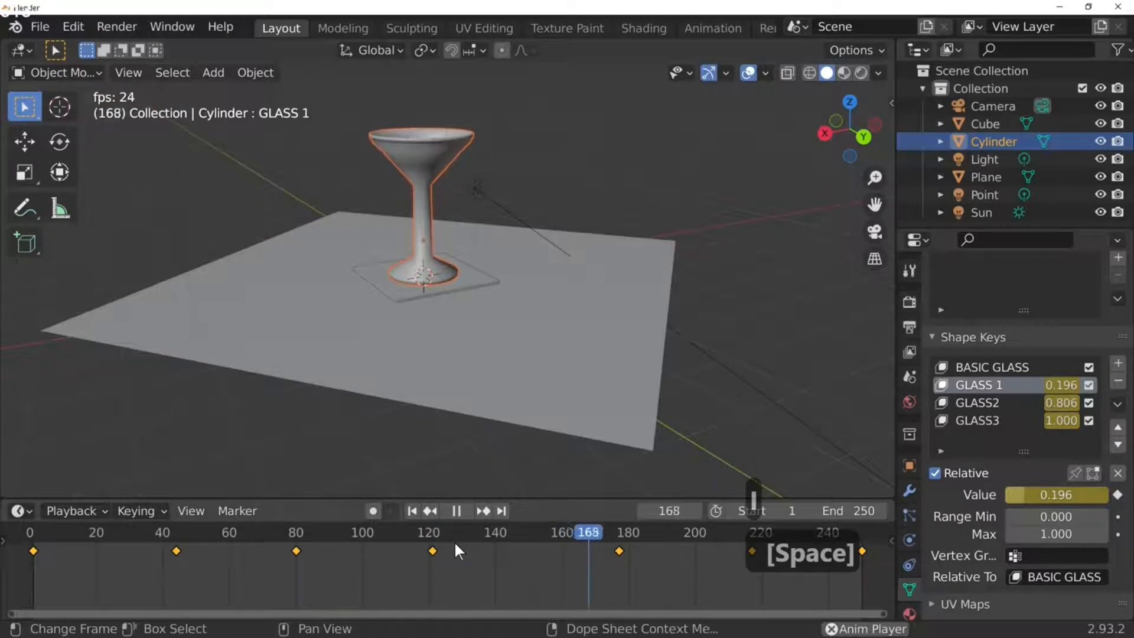
key(space)
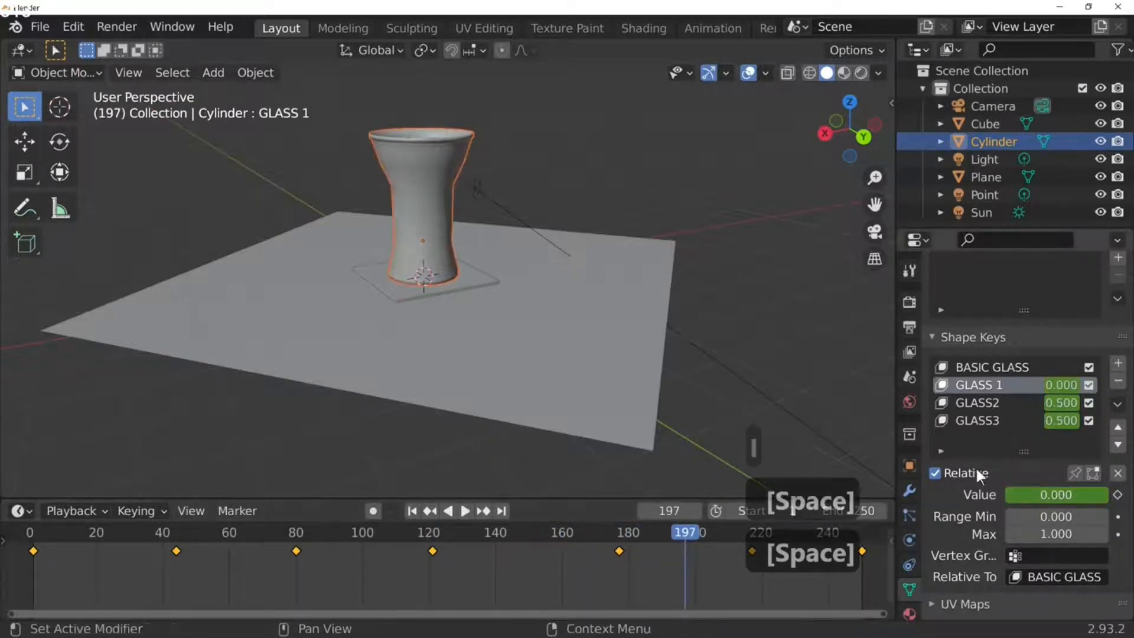
drag(1063, 402, 1046, 420)
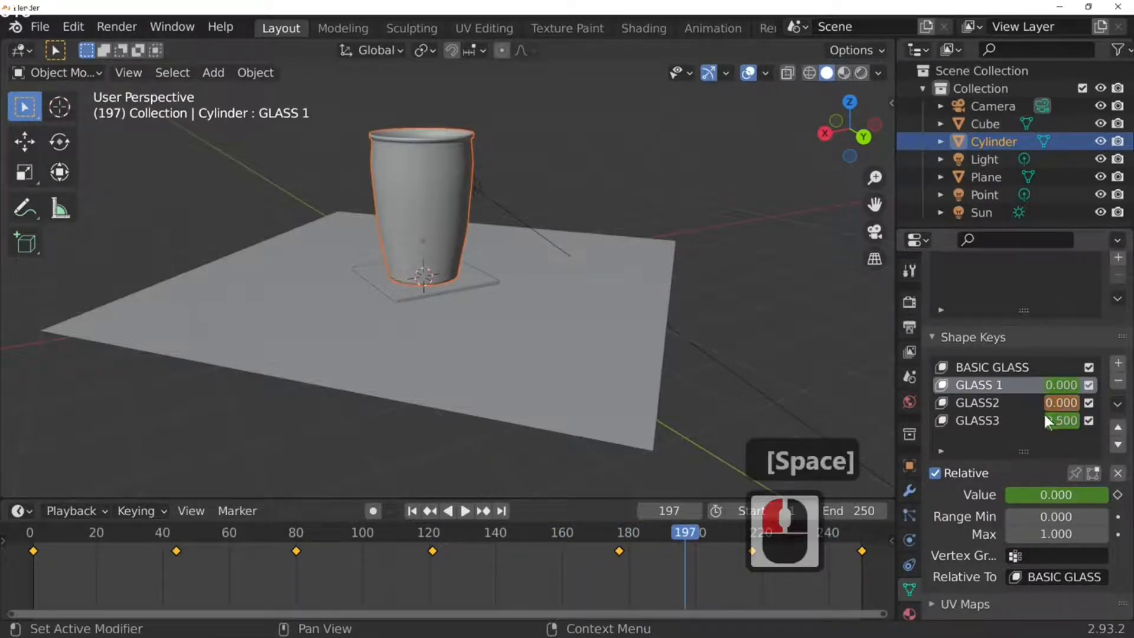
drag(1061, 404, 1130, 405)
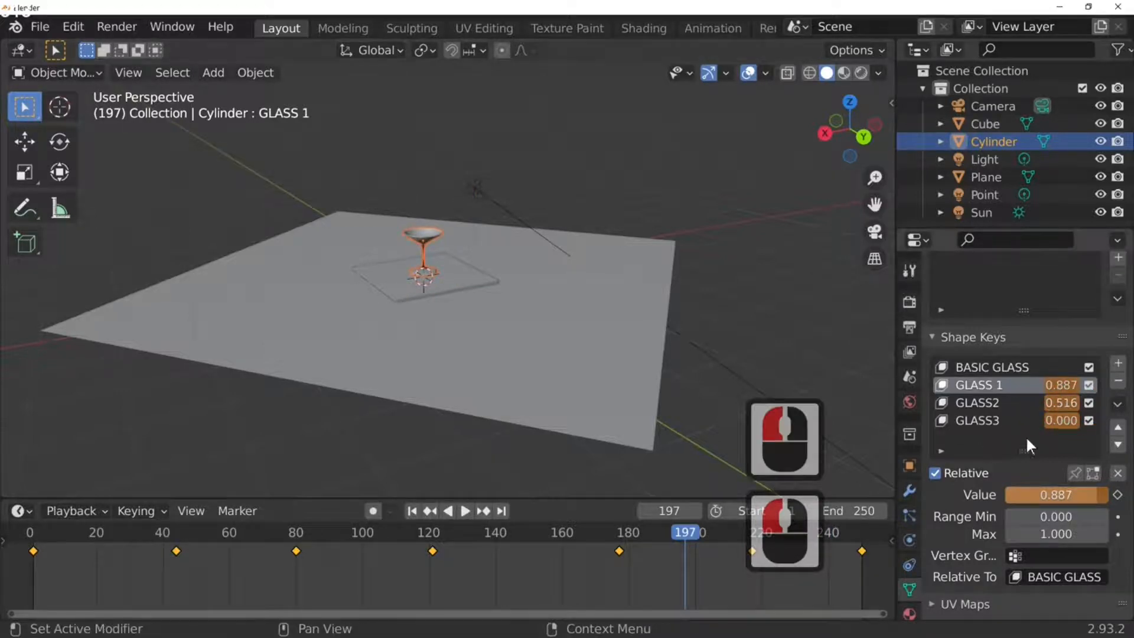
key(i)
key(i)
key(i)
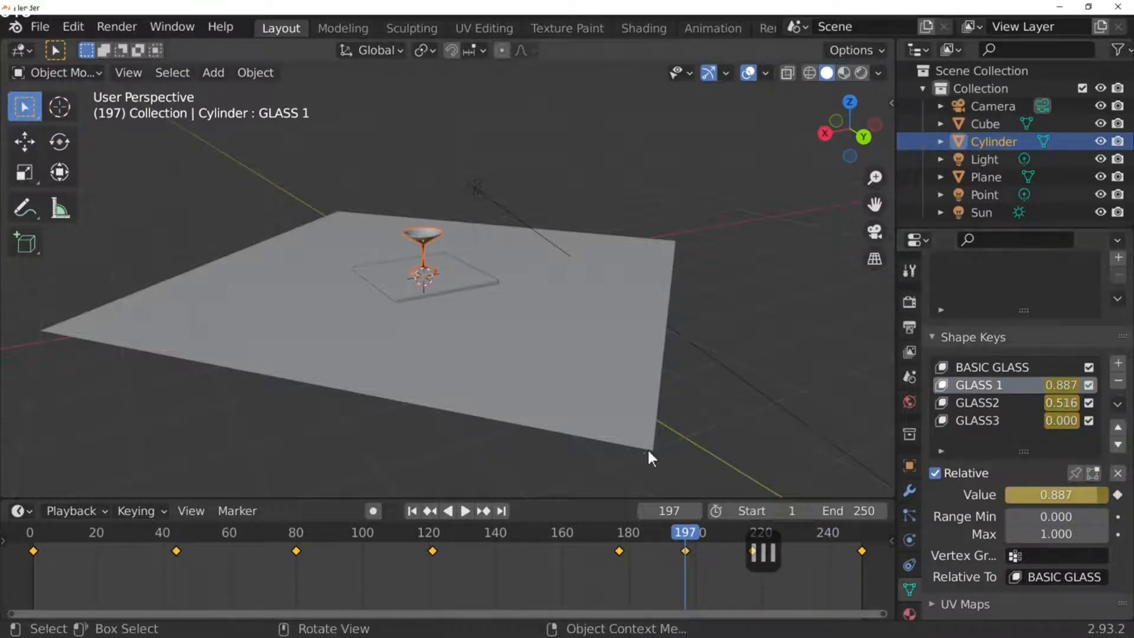
Step: Play the animation from a closer view to review the glass morphing between shapes
scroll(651, 447, up, 3)
middle_drag(630, 455, 584, 435)
key(space)
scroll(587, 434, down, 4)
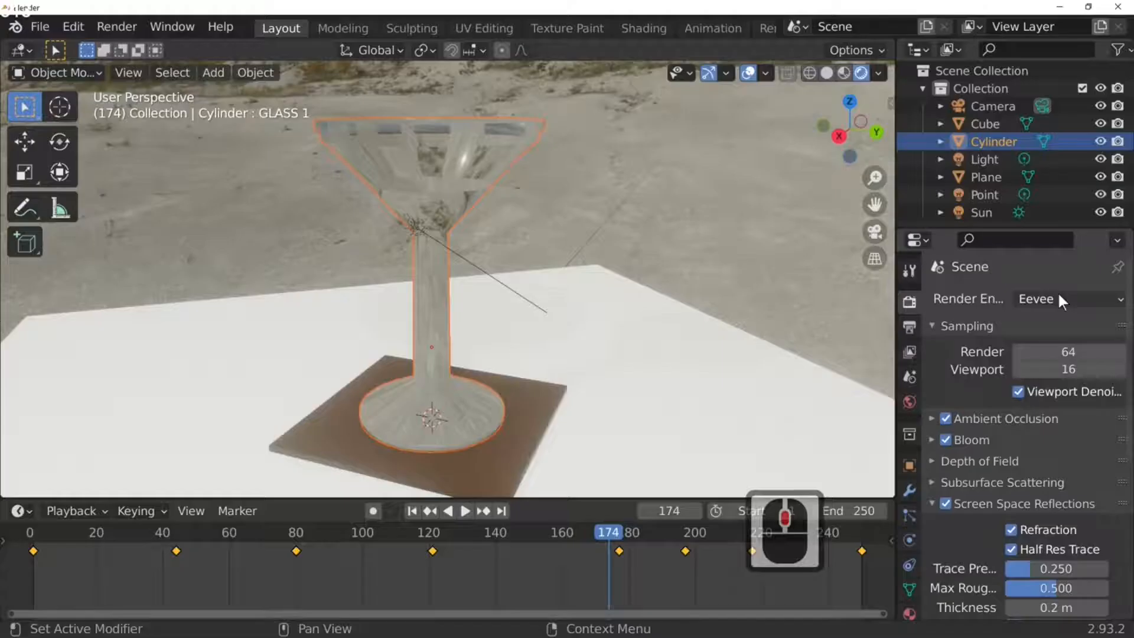
Step: Switch the render engine from Eevee to Cycles and examine the rendered glass from another angle
click(1057, 298)
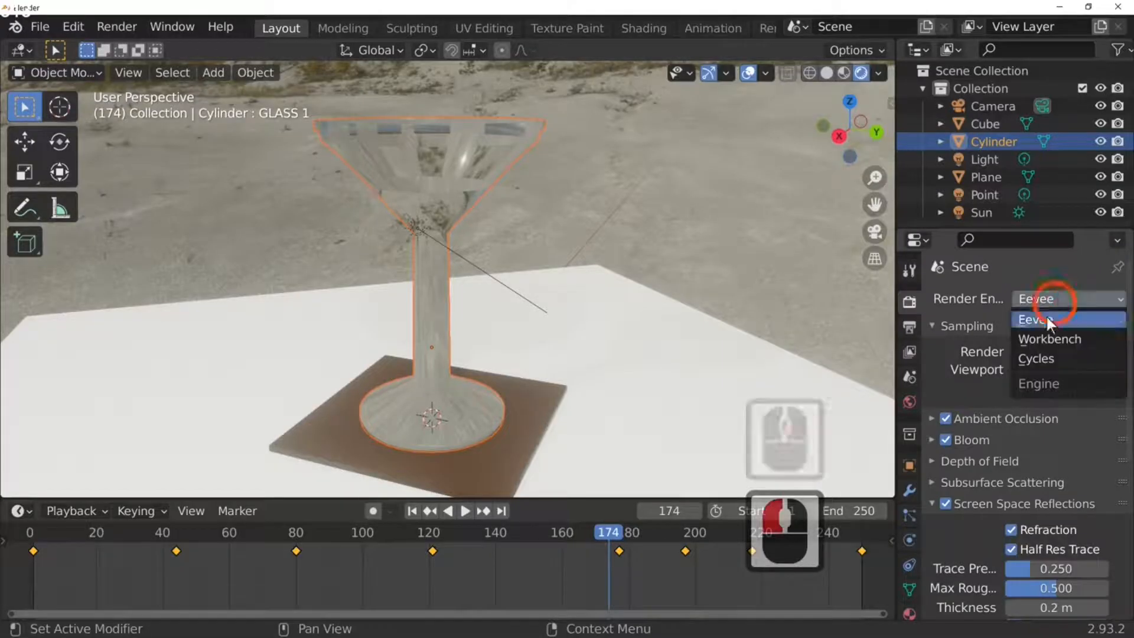
click(1043, 356)
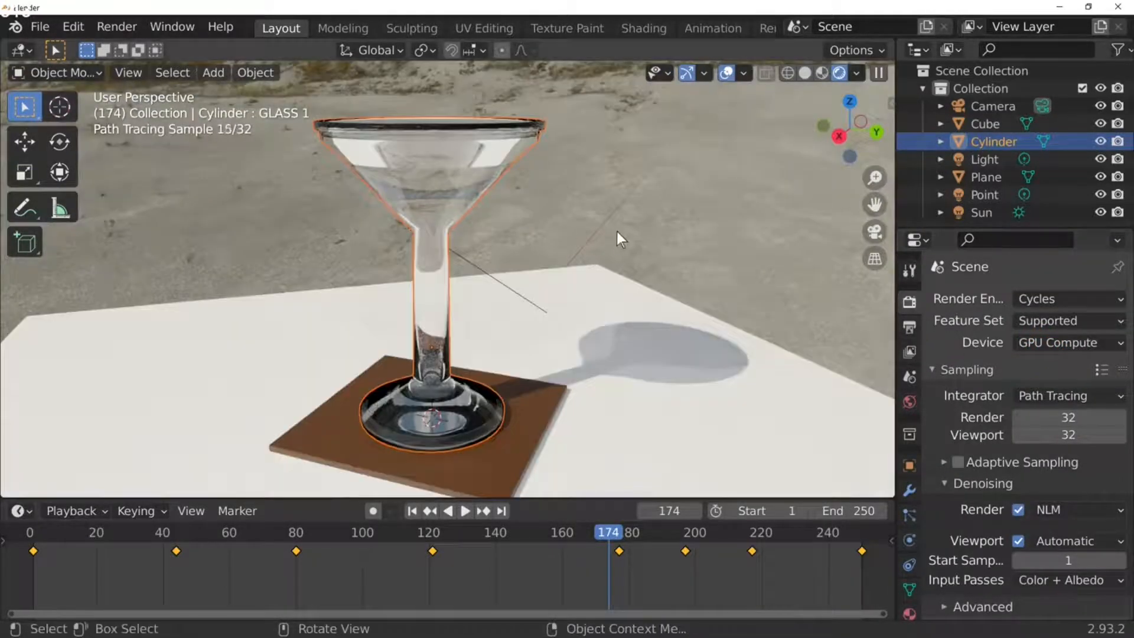
middle_drag(616, 231, 455, 232)
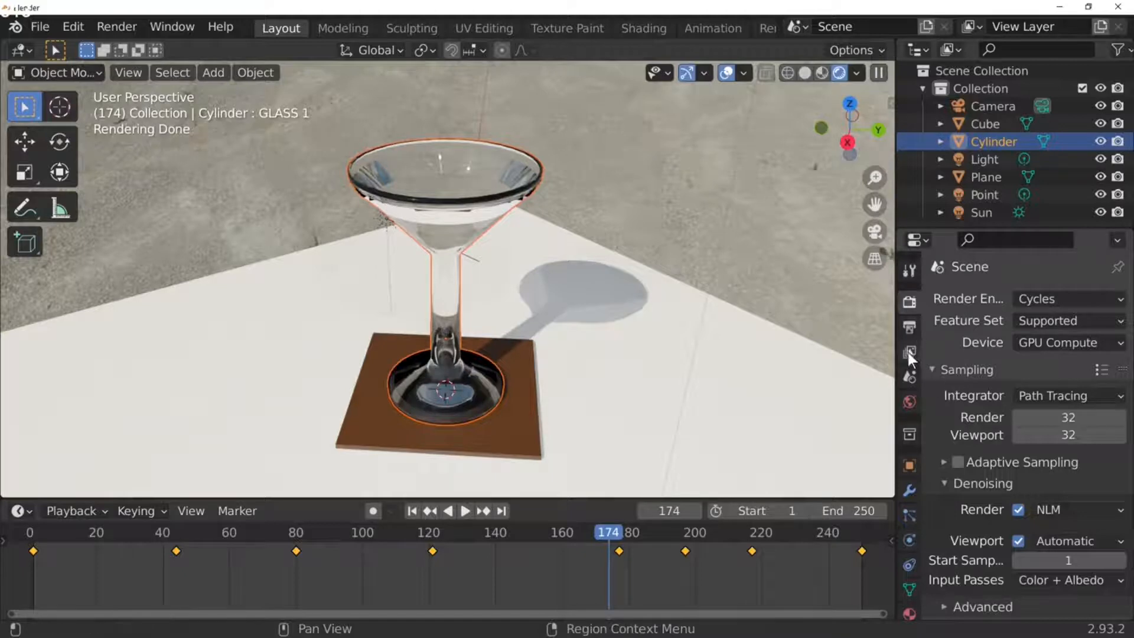
Step: Set the render output file format to FFmpeg Video
click(908, 326)
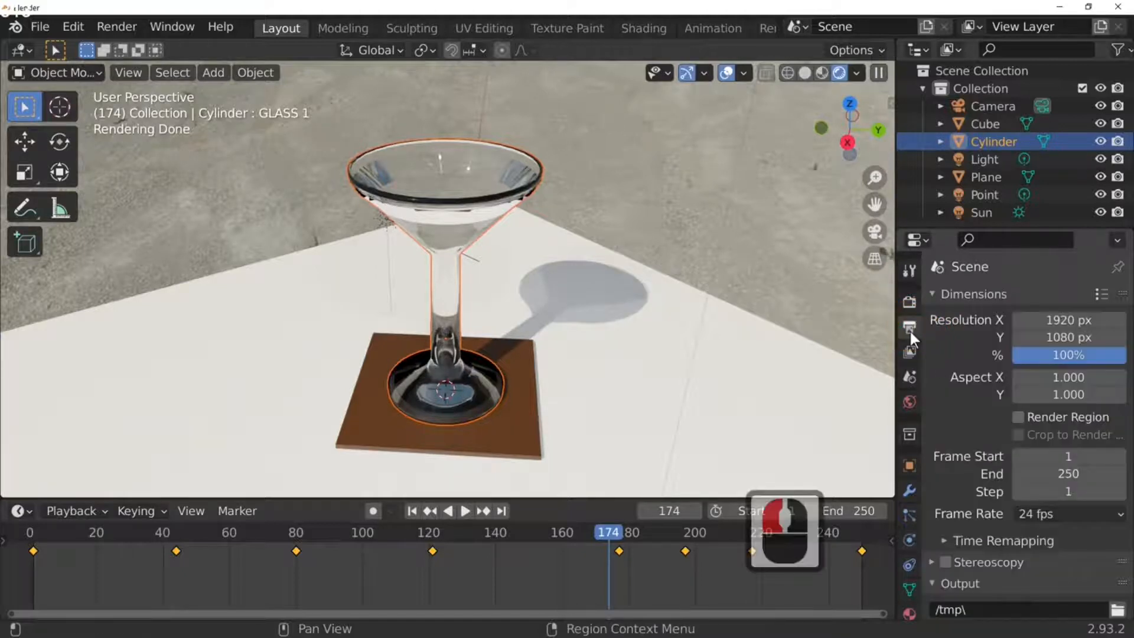
scroll(1067, 365, down, 8)
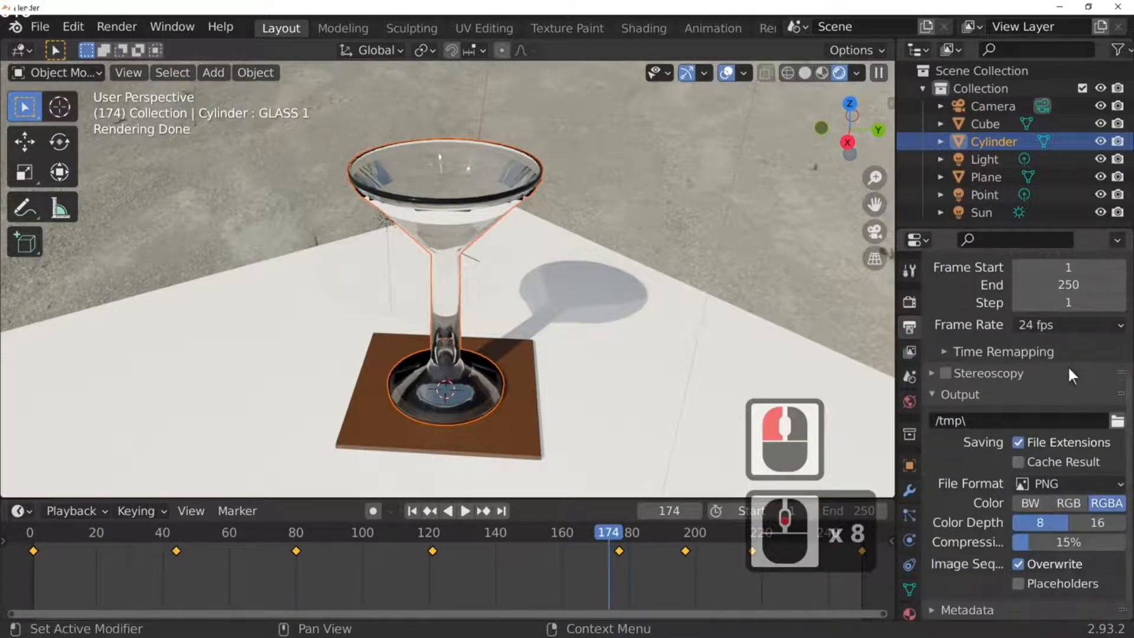
click(1116, 483)
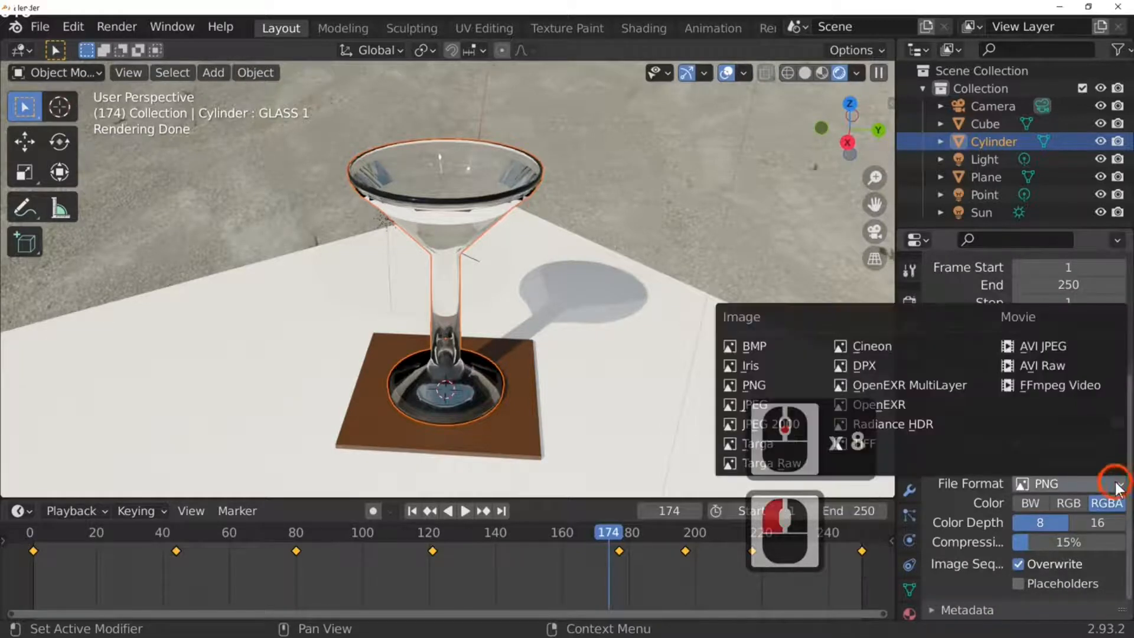
click(1075, 388)
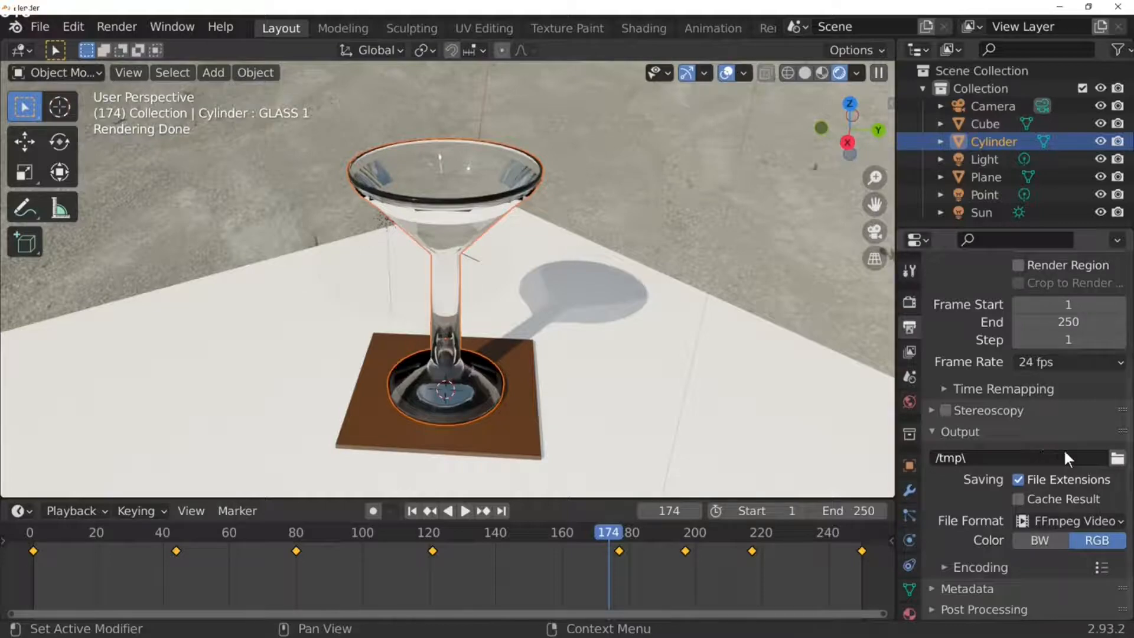
Step: Set the render output folder to "0 shape key glass" inside D:\1 blender work
click(1054, 455)
click(1120, 461)
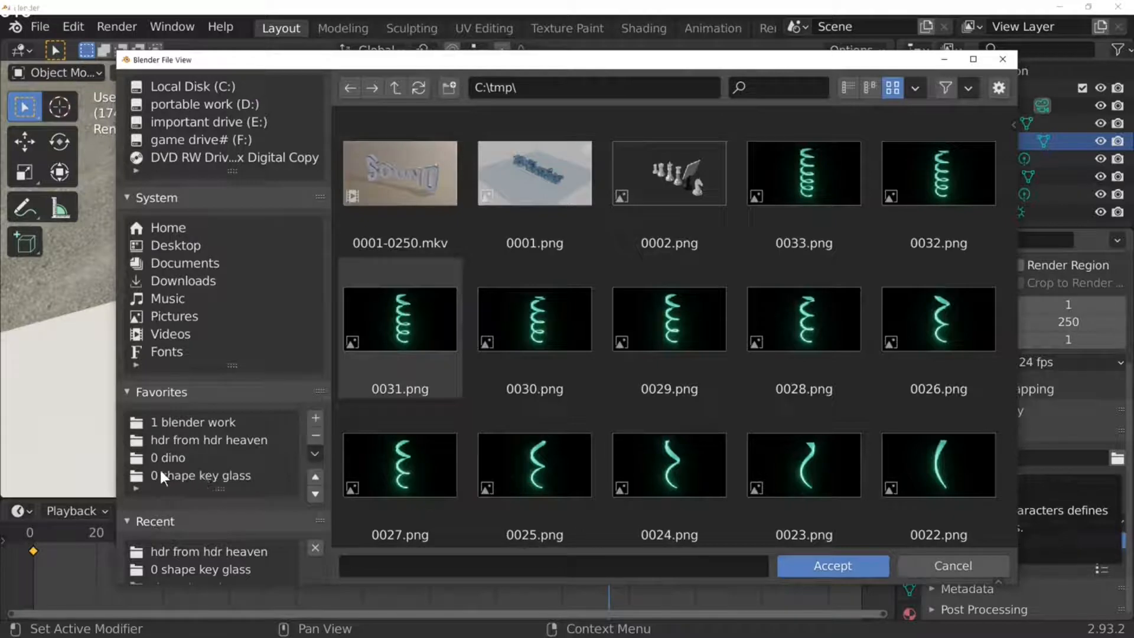
double_click(215, 476)
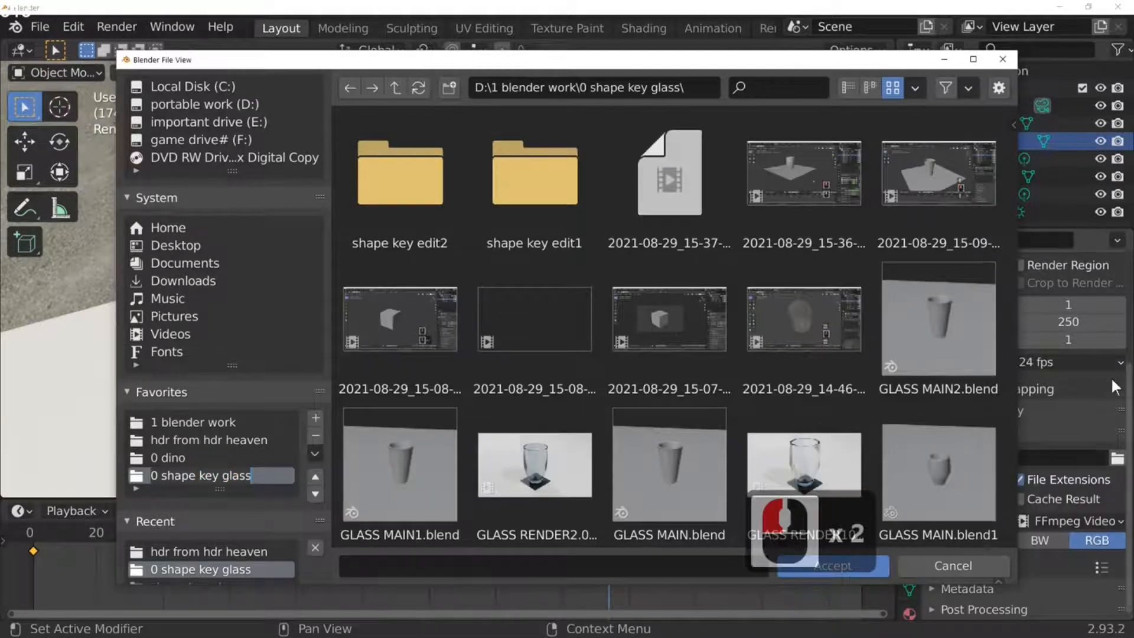
click(842, 565)
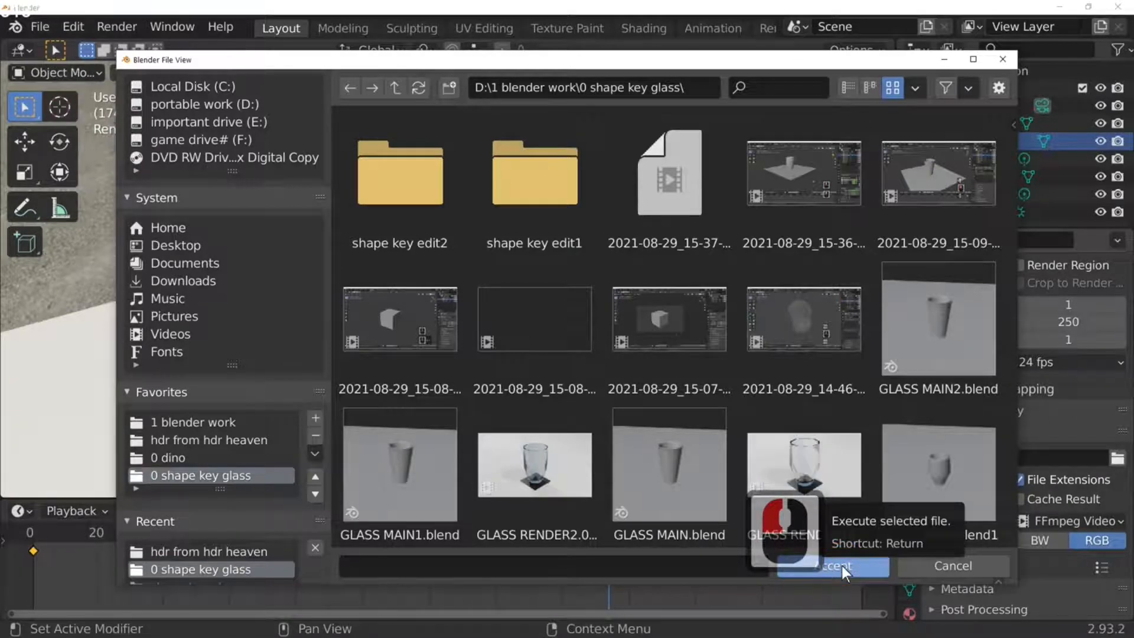
click(842, 565)
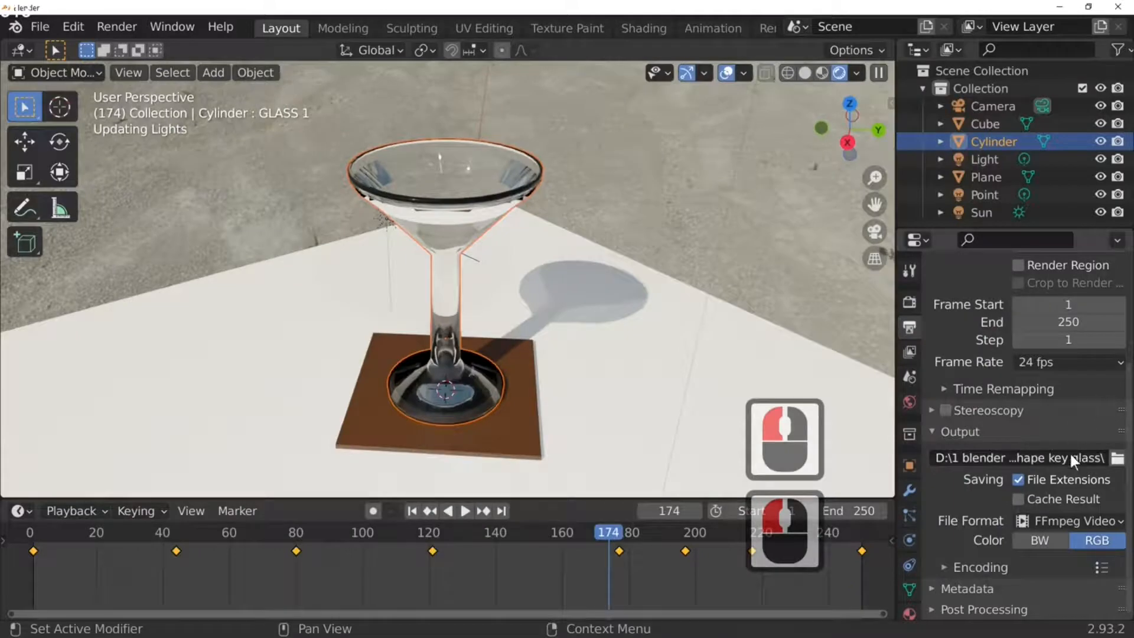
Step: Append the file name "GLSS 3." to the end of the render output path
click(1099, 457)
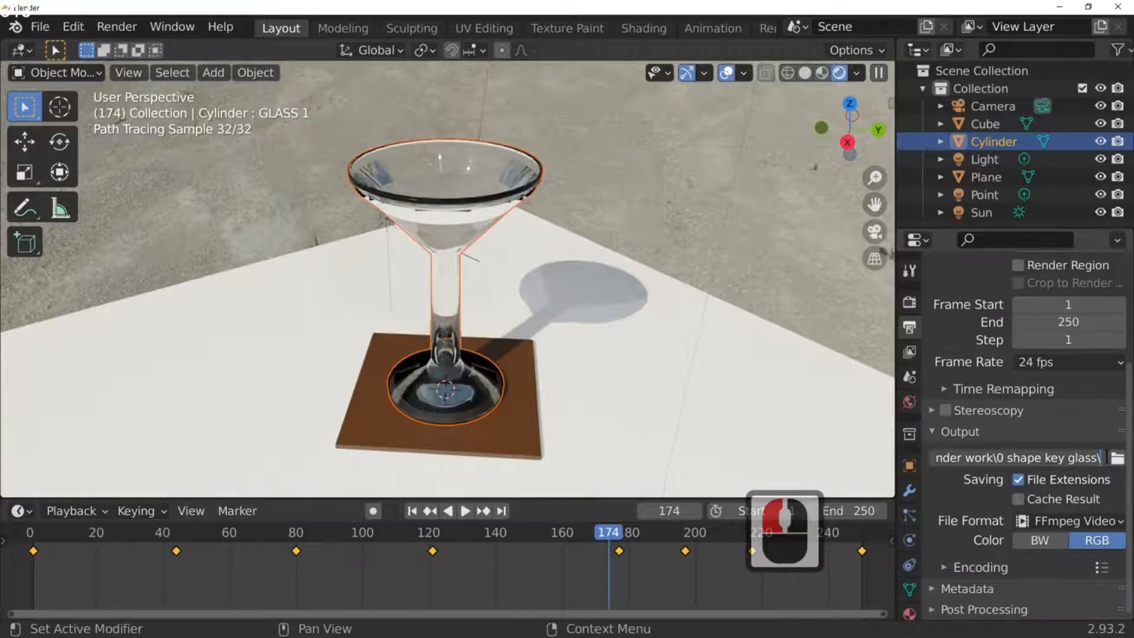
text(LSS)
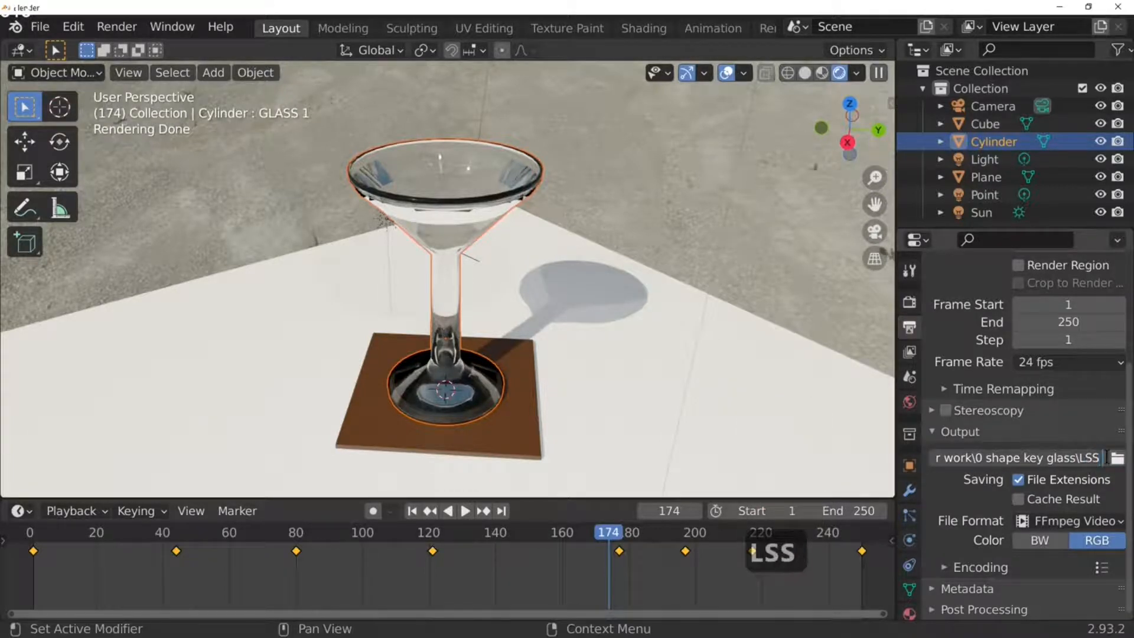
text( 3)
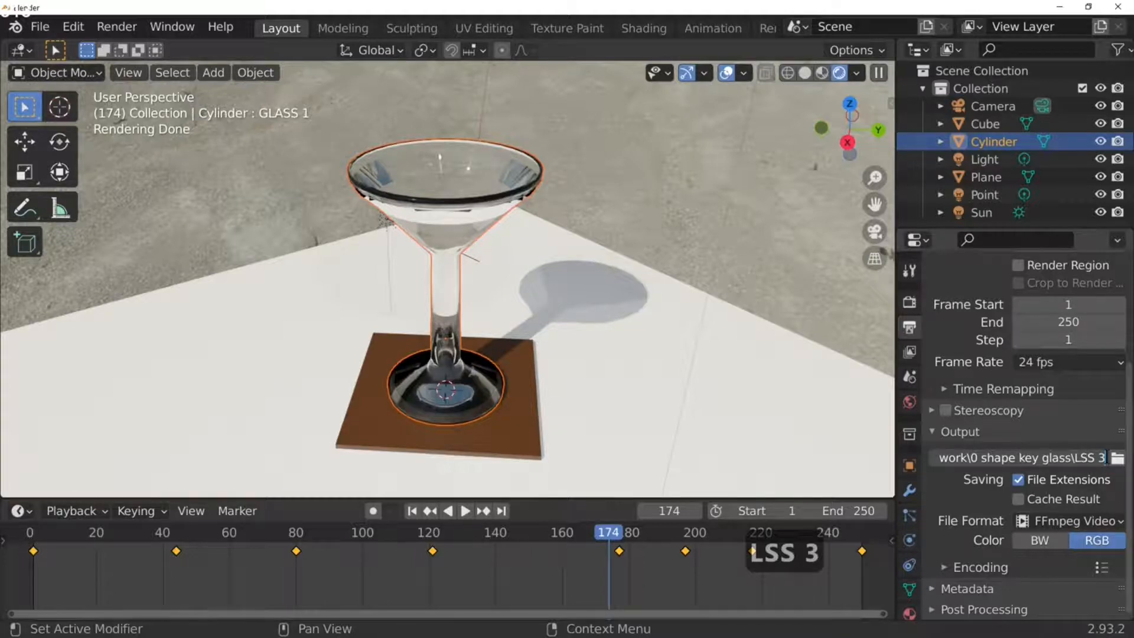
text(.)
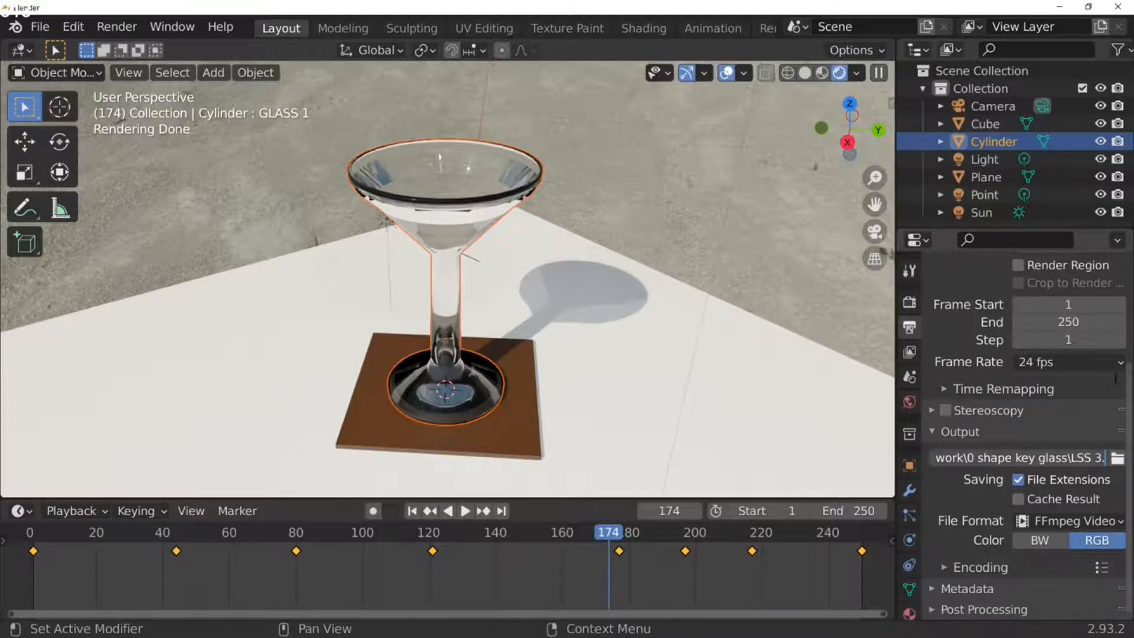
click(1072, 458)
text(G)
scroll(972, 409, down, 4)
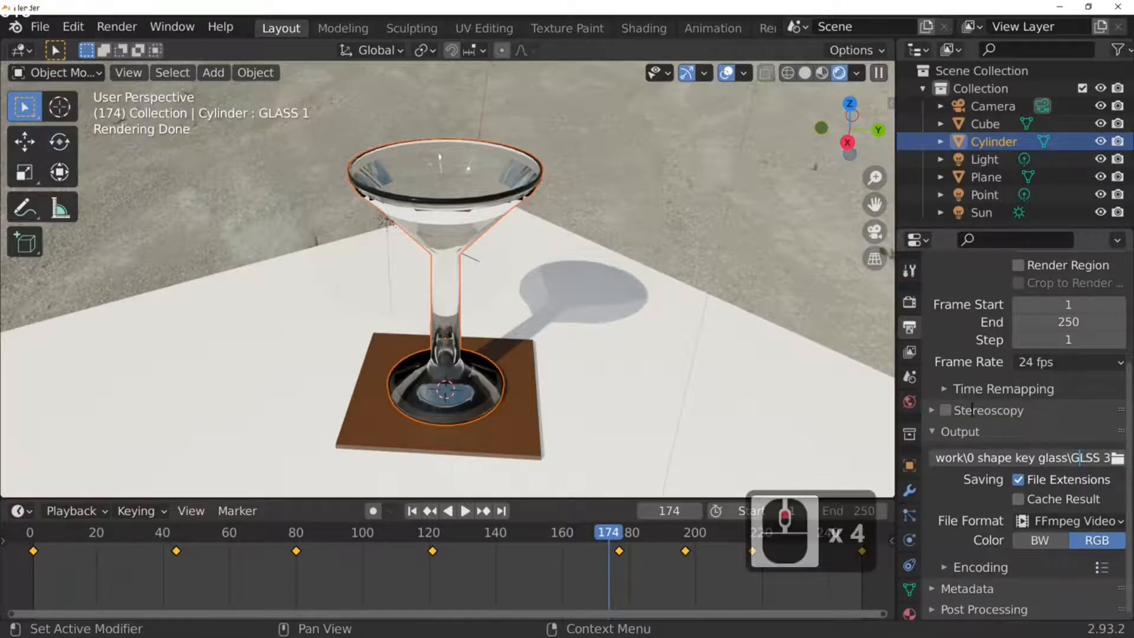
Step: Examine the Cycles sampling, denoising and performance settings, and recheck the video output settings
click(909, 302)
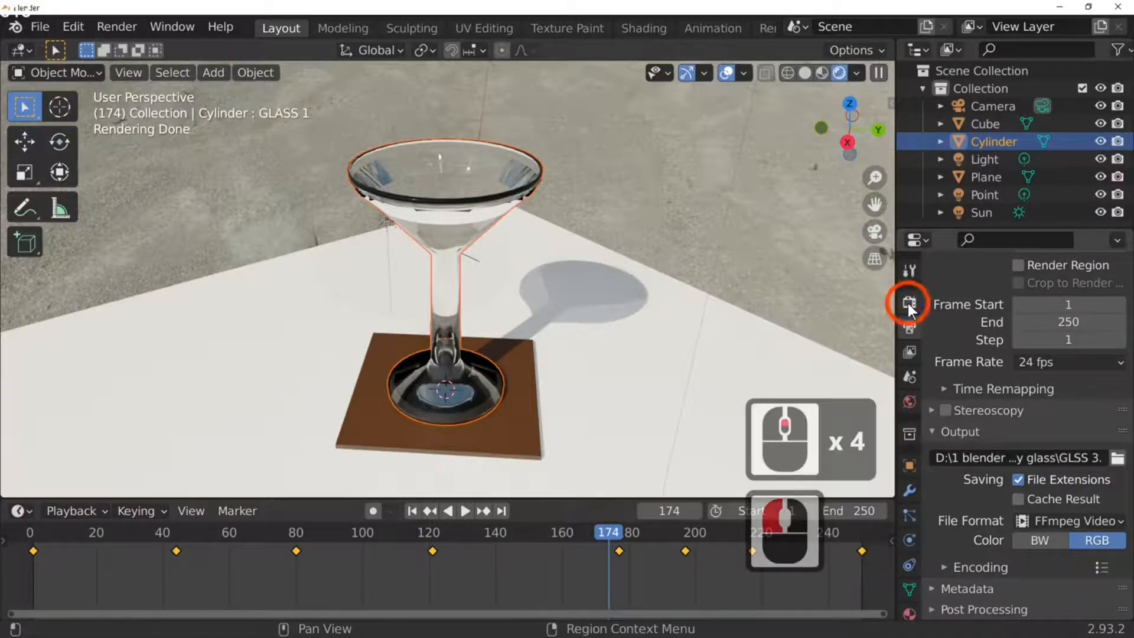
click(1028, 309)
scroll(1037, 330, up, 7)
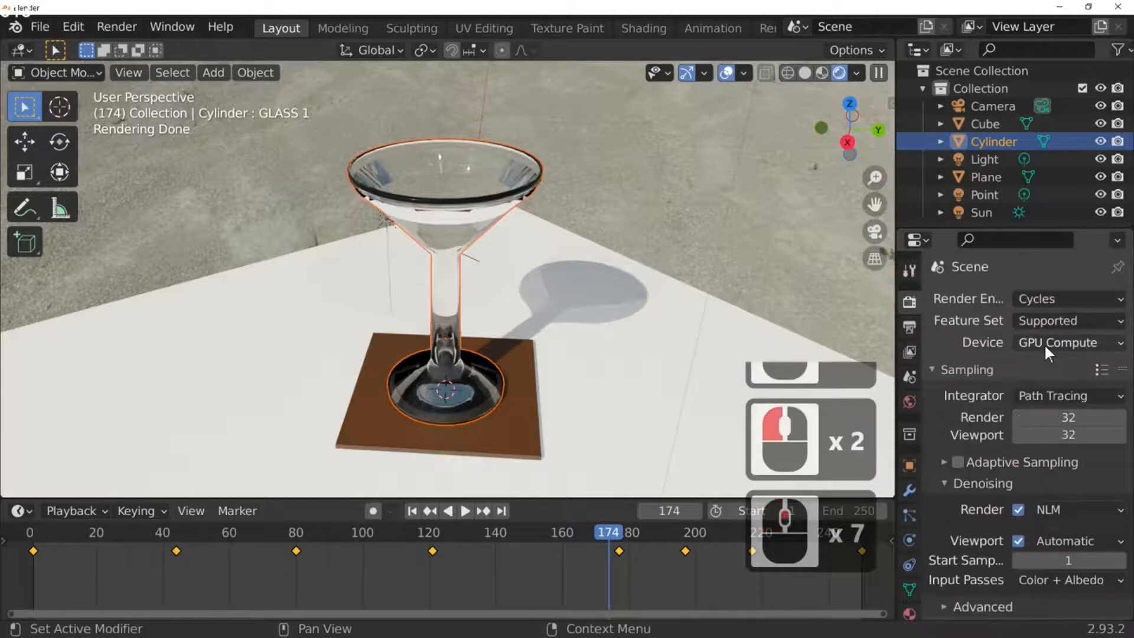
scroll(1043, 345, down, 10)
scroll(1044, 346, down, 5)
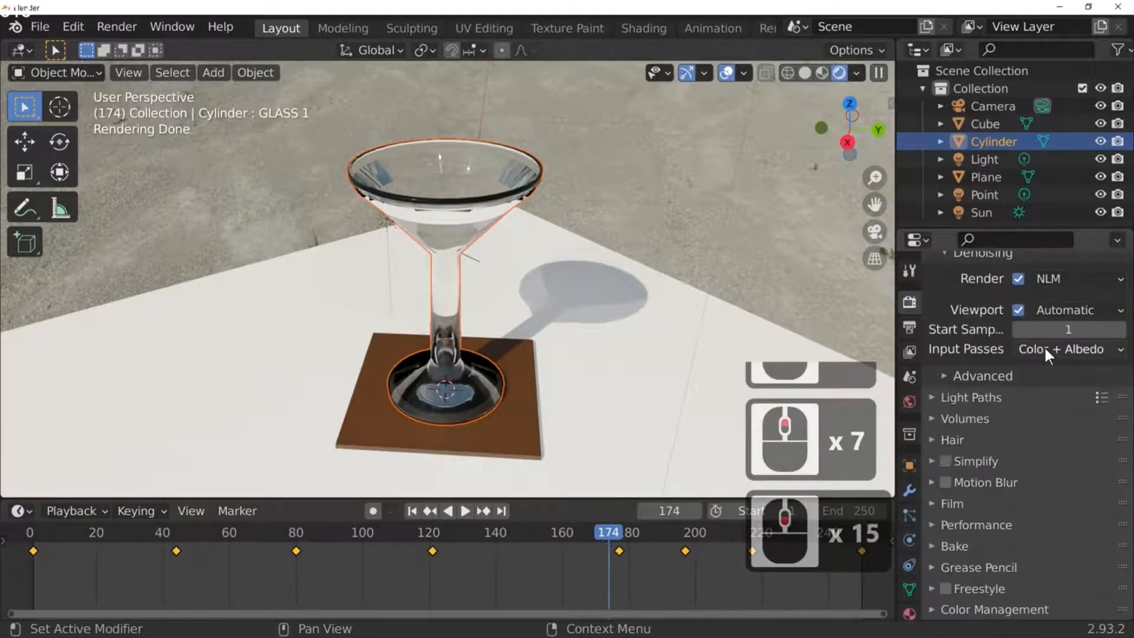
click(934, 524)
scroll(939, 523, down, 4)
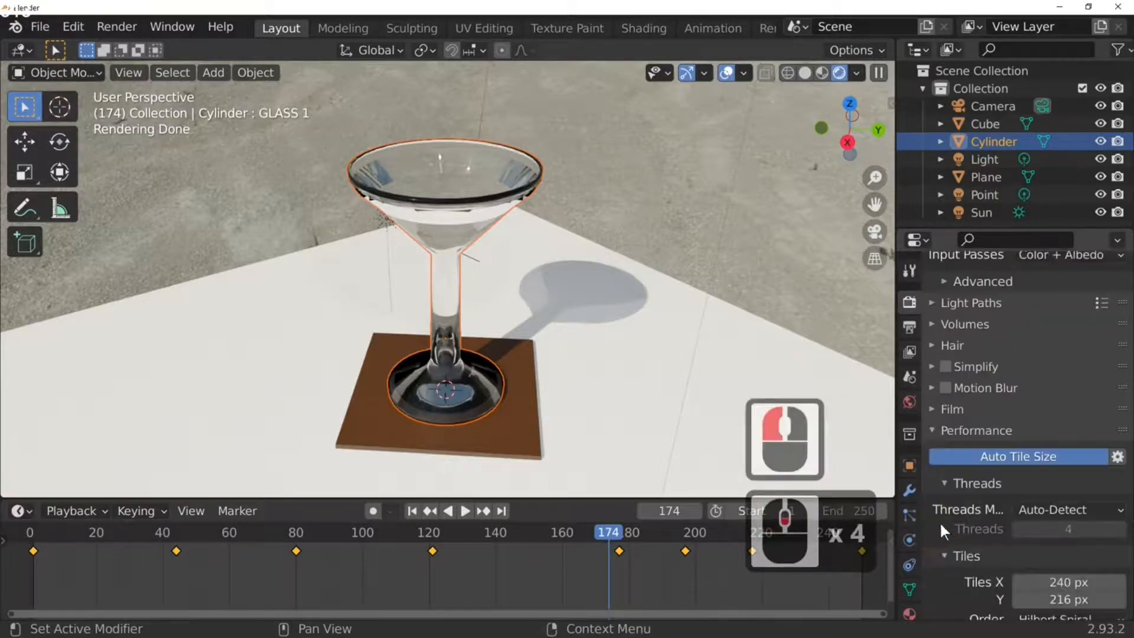
scroll(942, 523, up, 13)
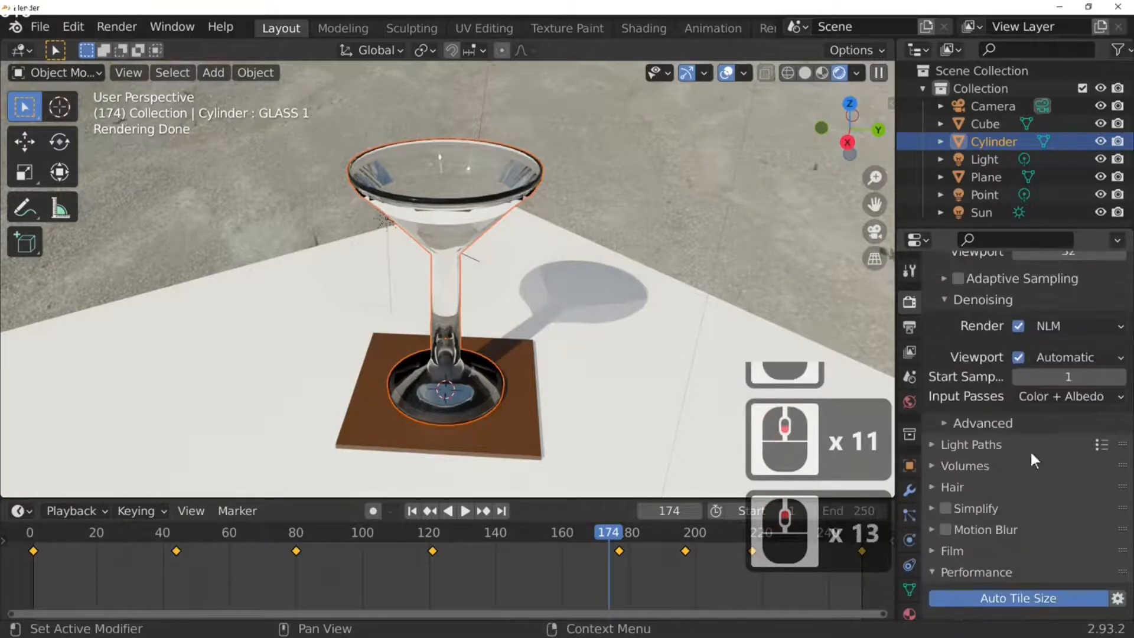
scroll(1028, 469, down, 4)
scroll(971, 466, down, 17)
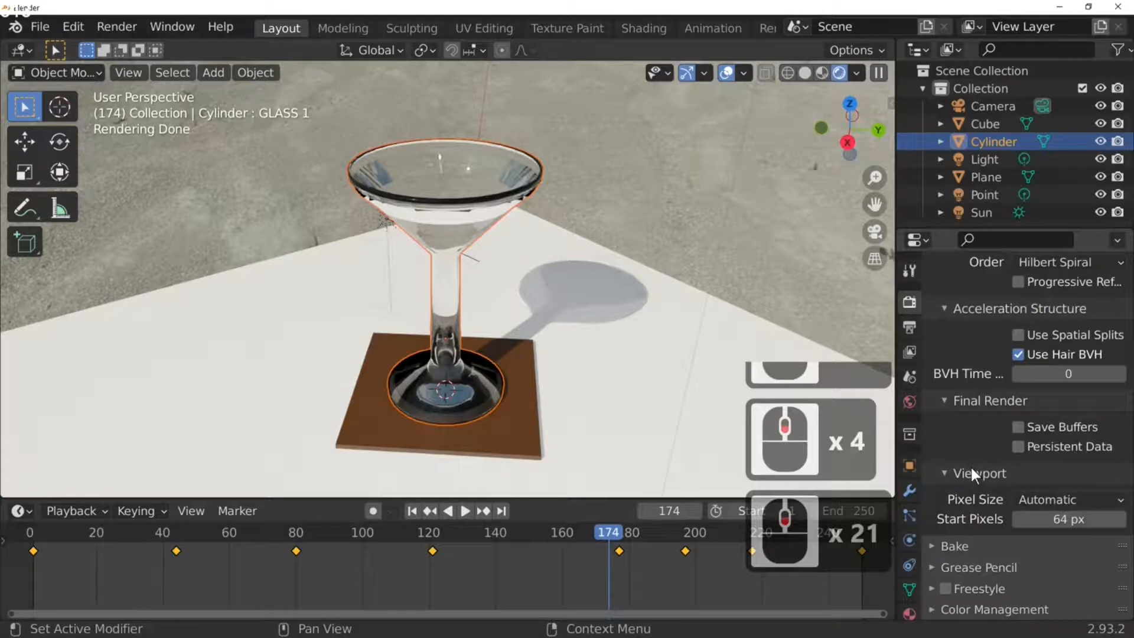
scroll(971, 466, up, 8)
click(909, 327)
scroll(1009, 512, down, 3)
scroll(1008, 527, up, 1)
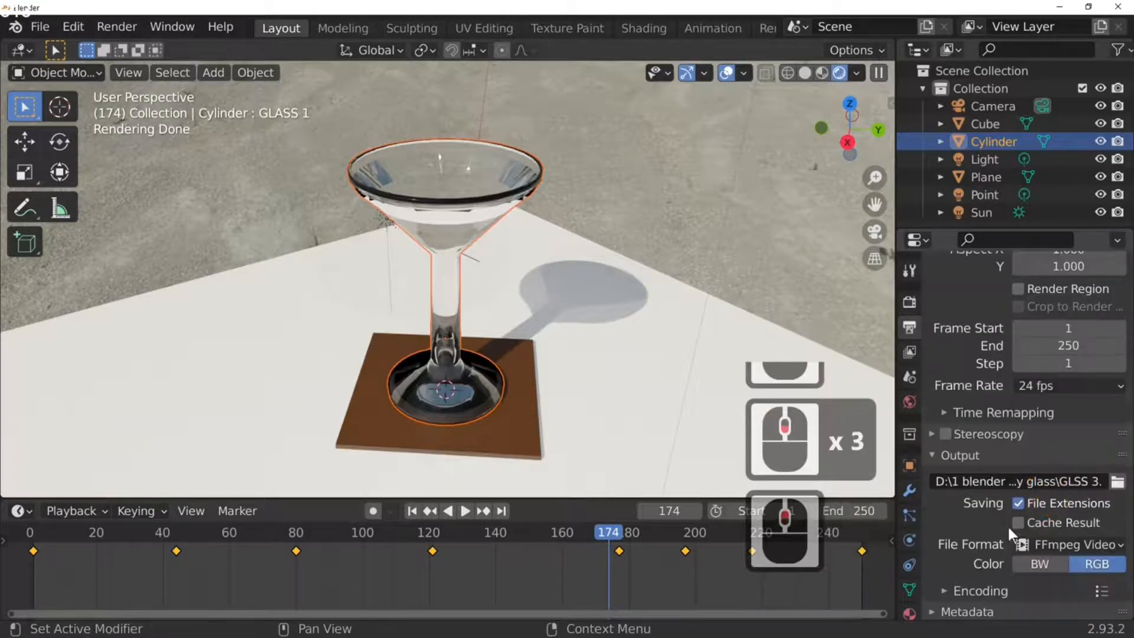
scroll(1009, 527, down, 1)
Step: Expand the Light Paths render settings down to the max bounces, clamping and caustics values
click(910, 302)
scroll(1015, 478, up, 1)
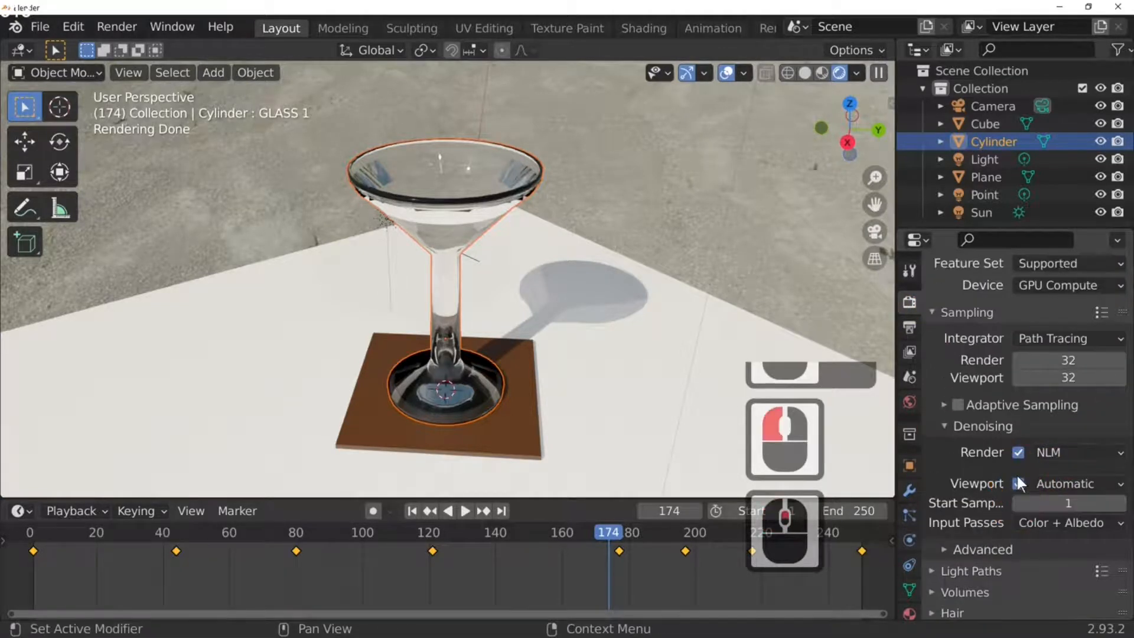
scroll(1016, 480, down, 2)
click(977, 525)
scroll(1054, 483, down, 4)
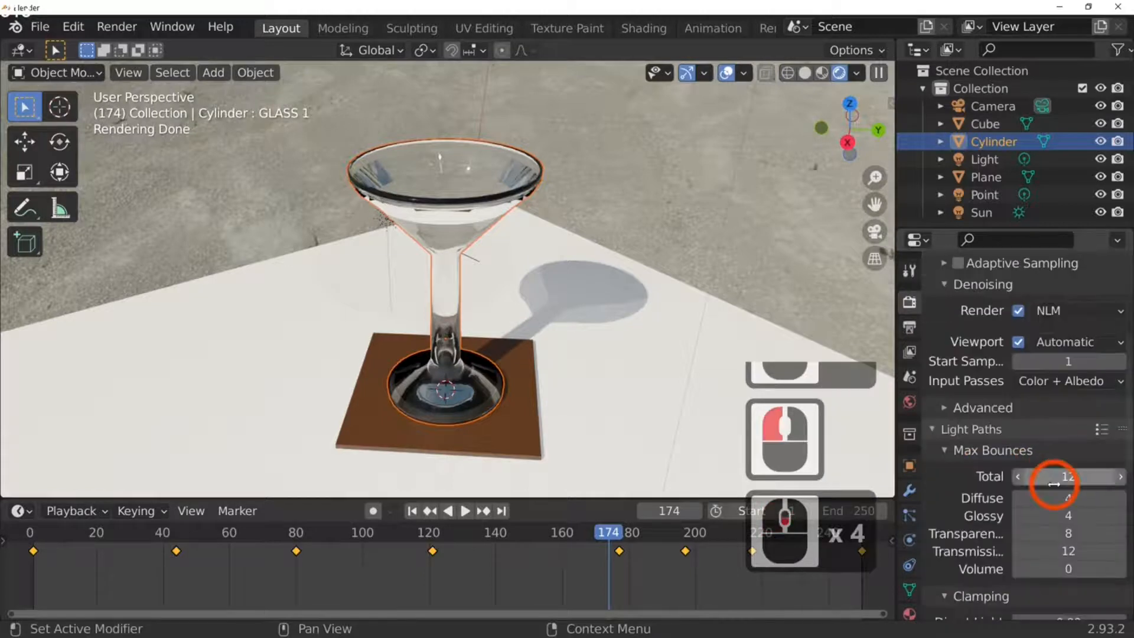
scroll(1054, 484, down, 7)
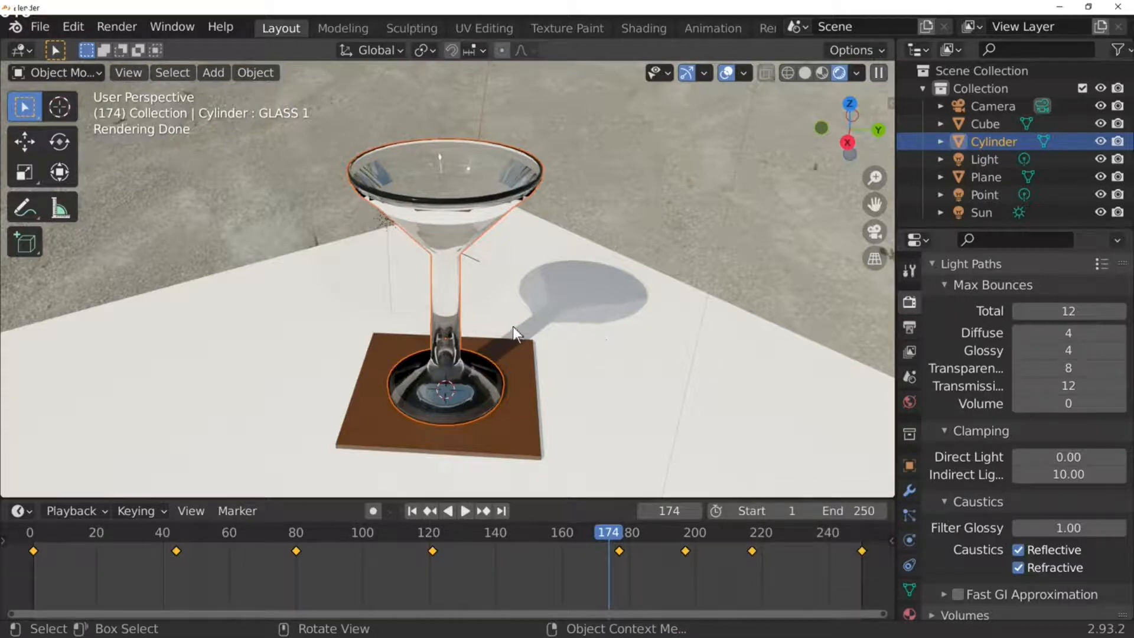
Step: Lower the total max bounces one at a time down to 0 to compare the effect on the rendered glass
click(1016, 309)
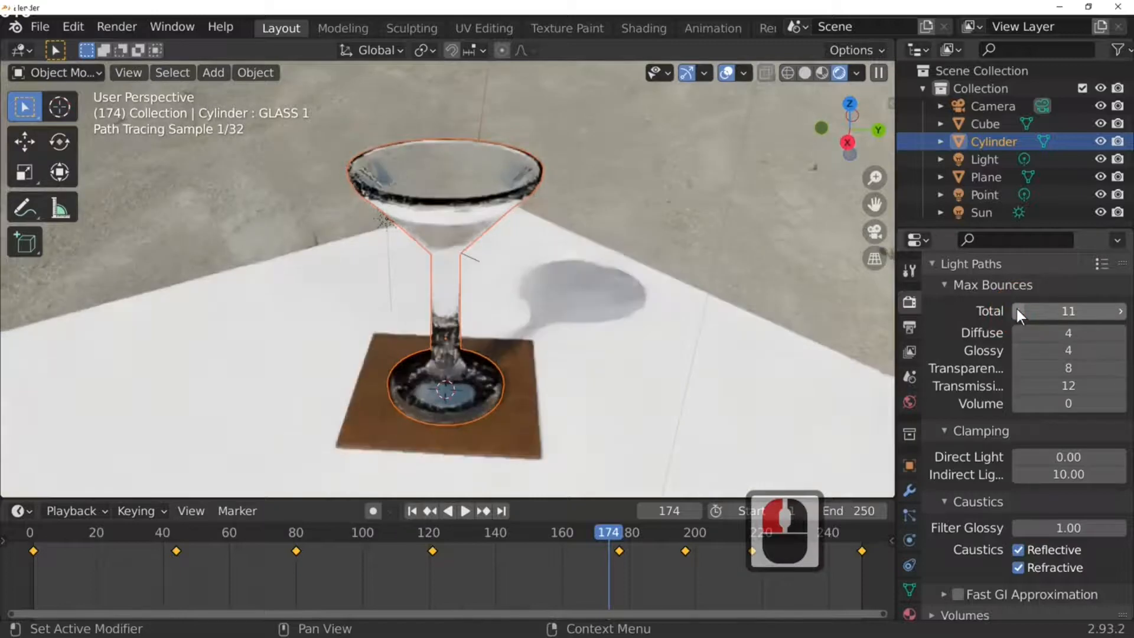
click(1017, 311)
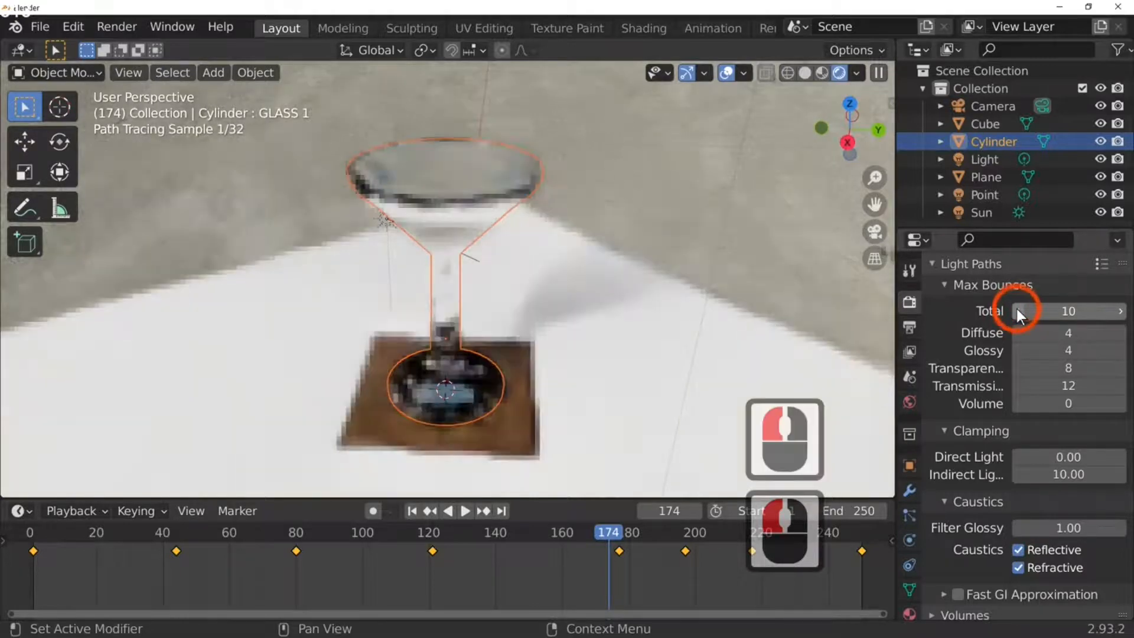
click(1017, 311)
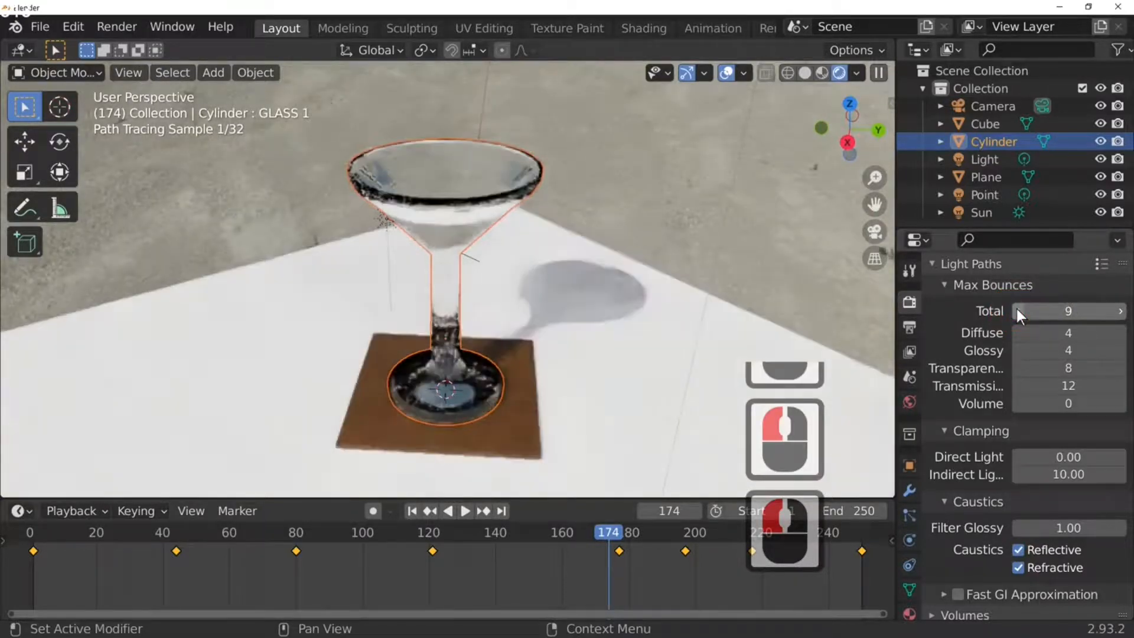
click(1017, 310)
click(1017, 311)
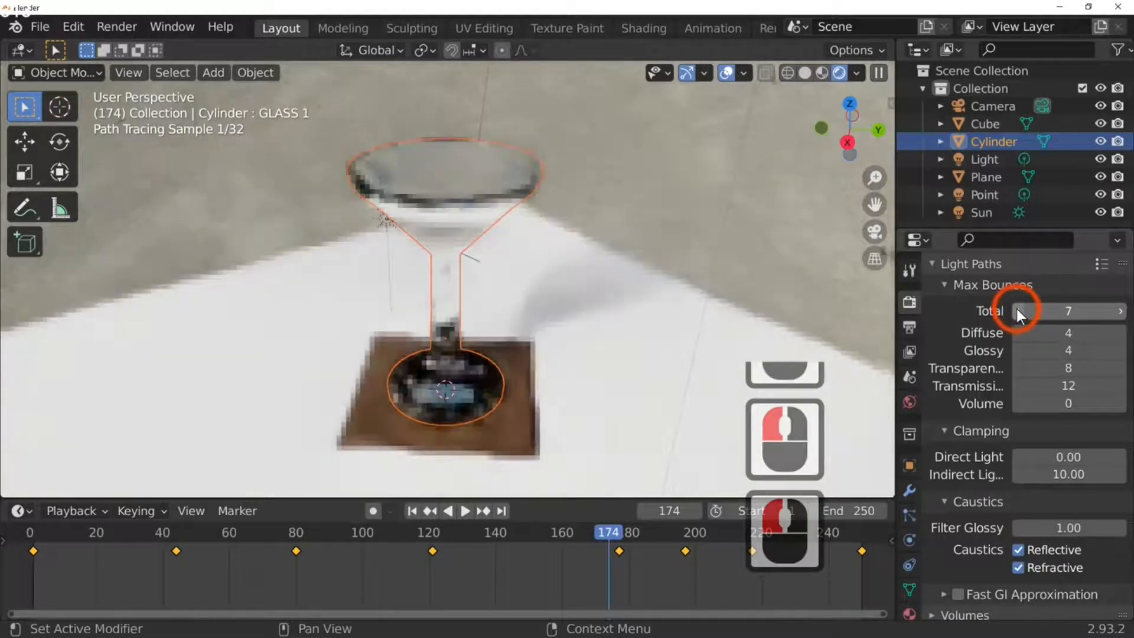
click(1017, 311)
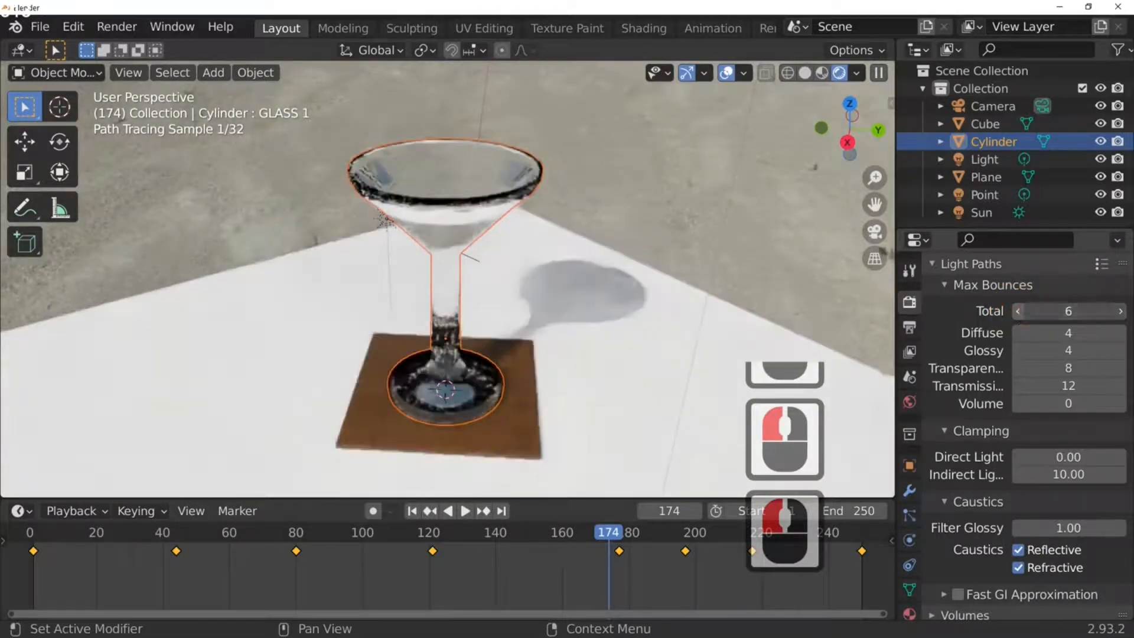
click(1017, 310)
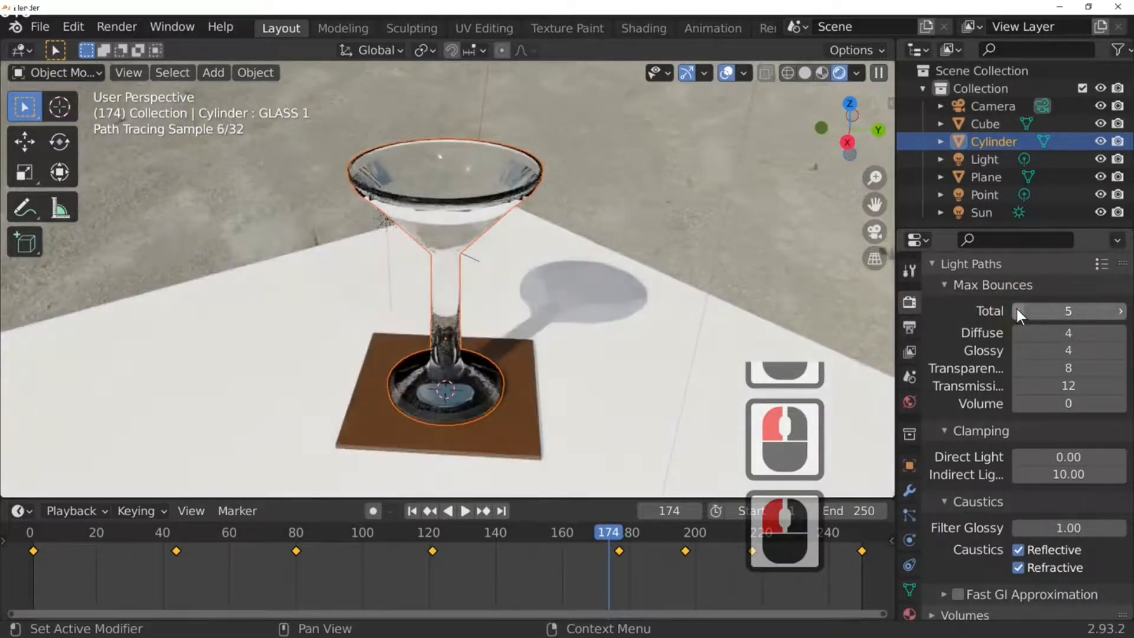
click(1017, 310)
click(1017, 311)
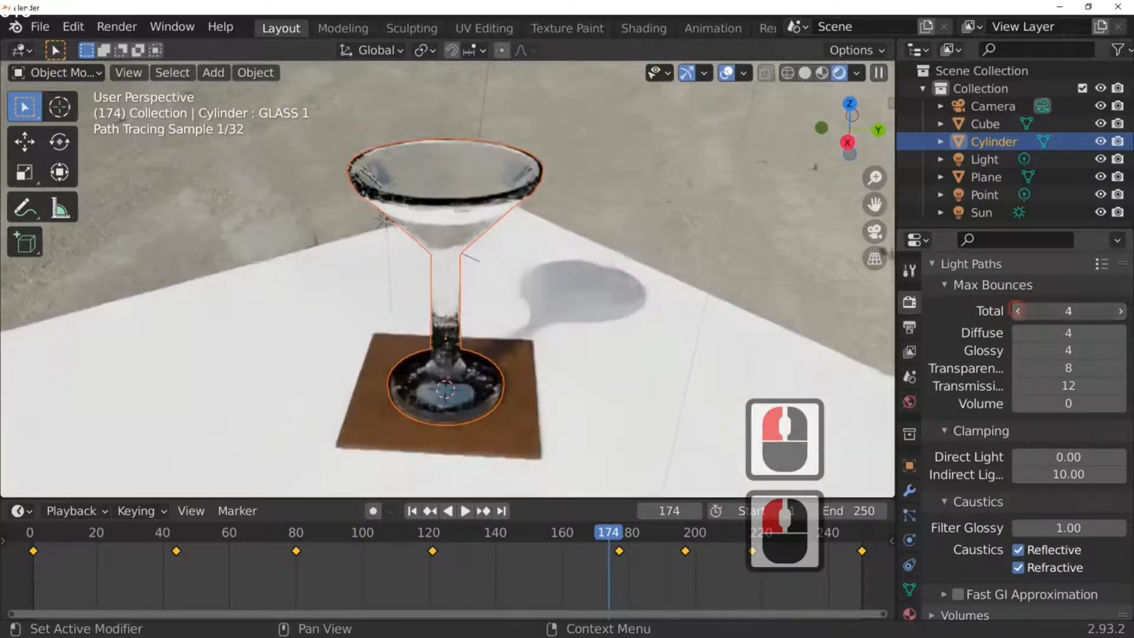
click(1017, 310)
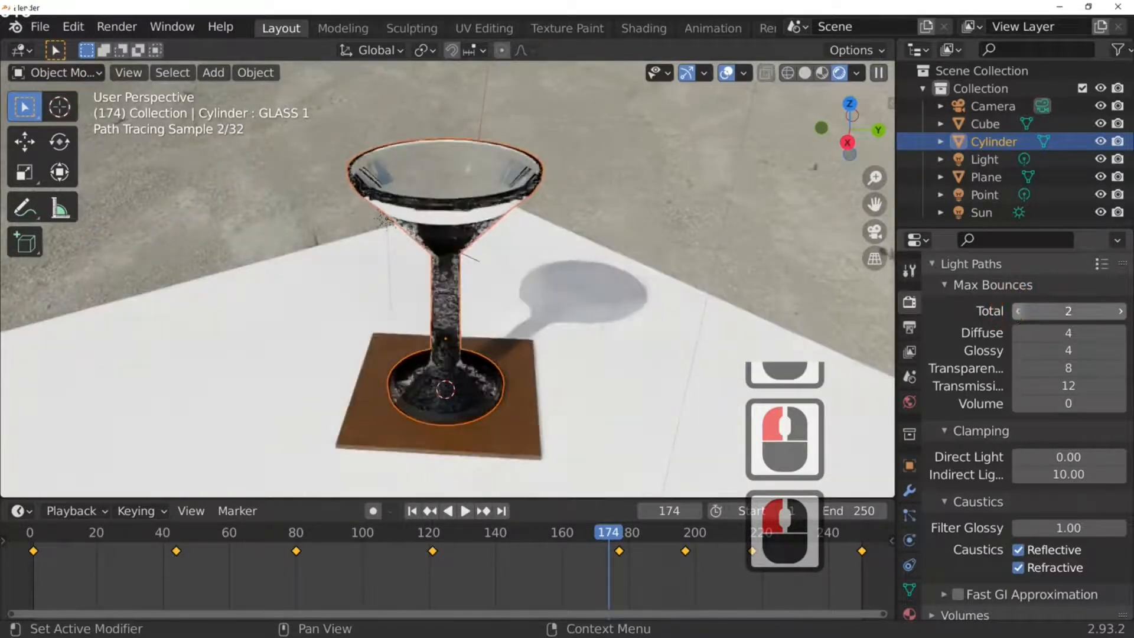
click(1017, 311)
click(1017, 311)
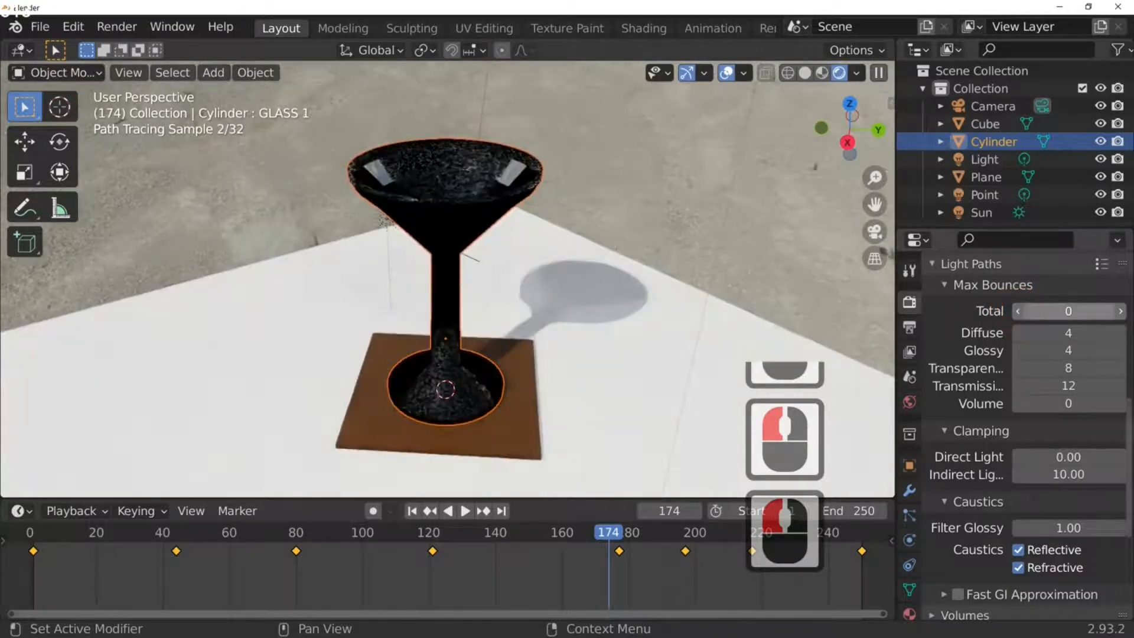
Step: Raise the total max bounces one at a time past 7 to compare how the glass renders
click(1120, 311)
click(1120, 311)
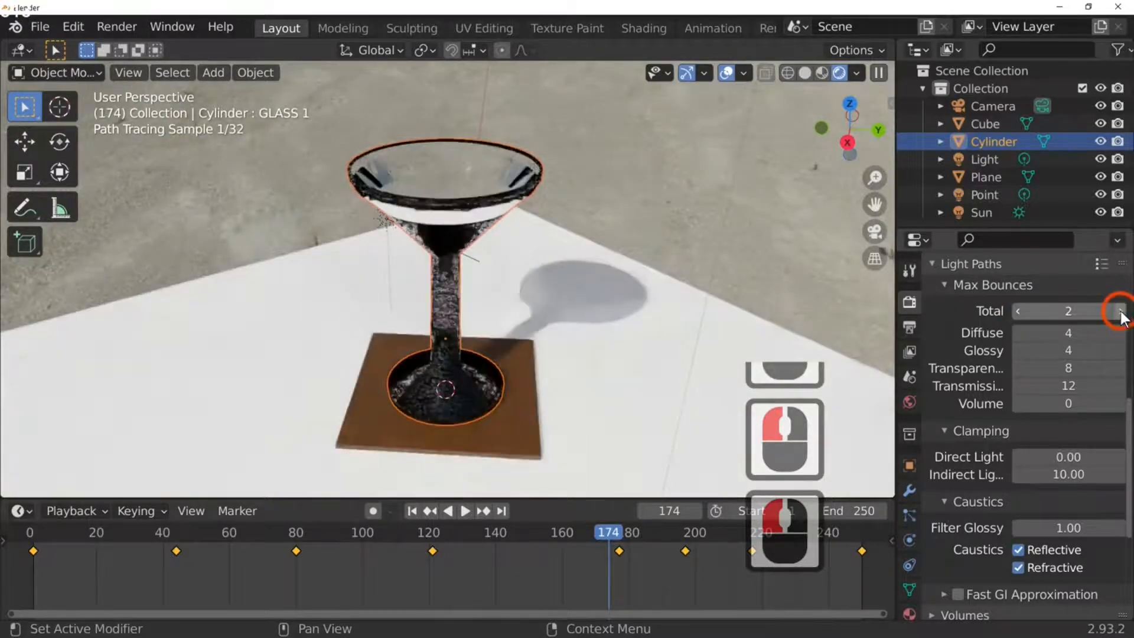
click(1121, 311)
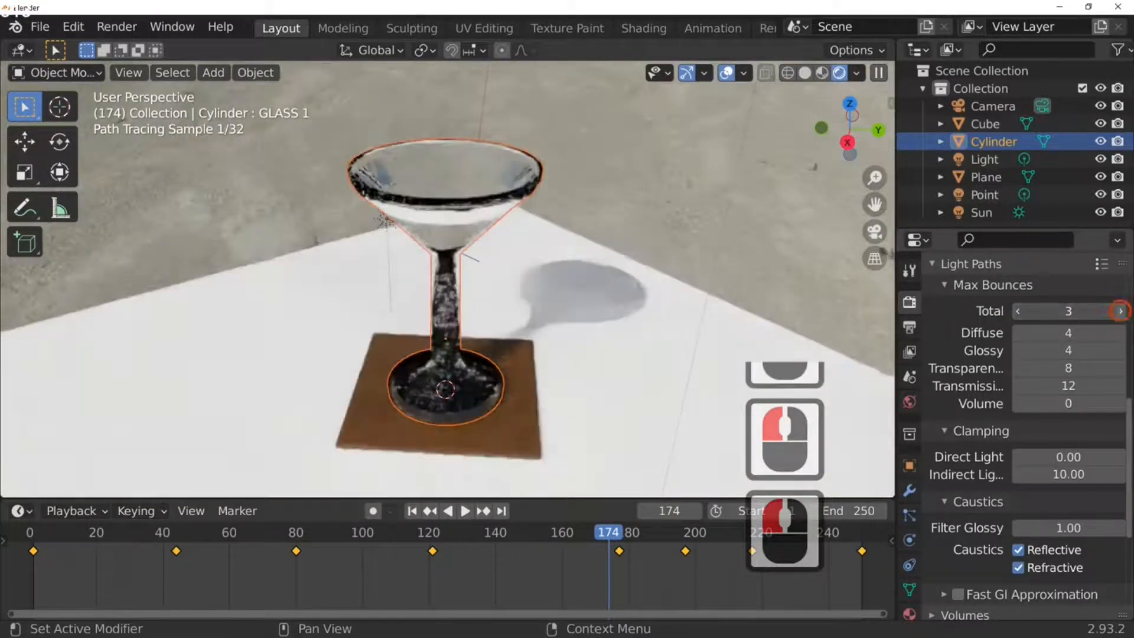
click(1120, 311)
click(1120, 311)
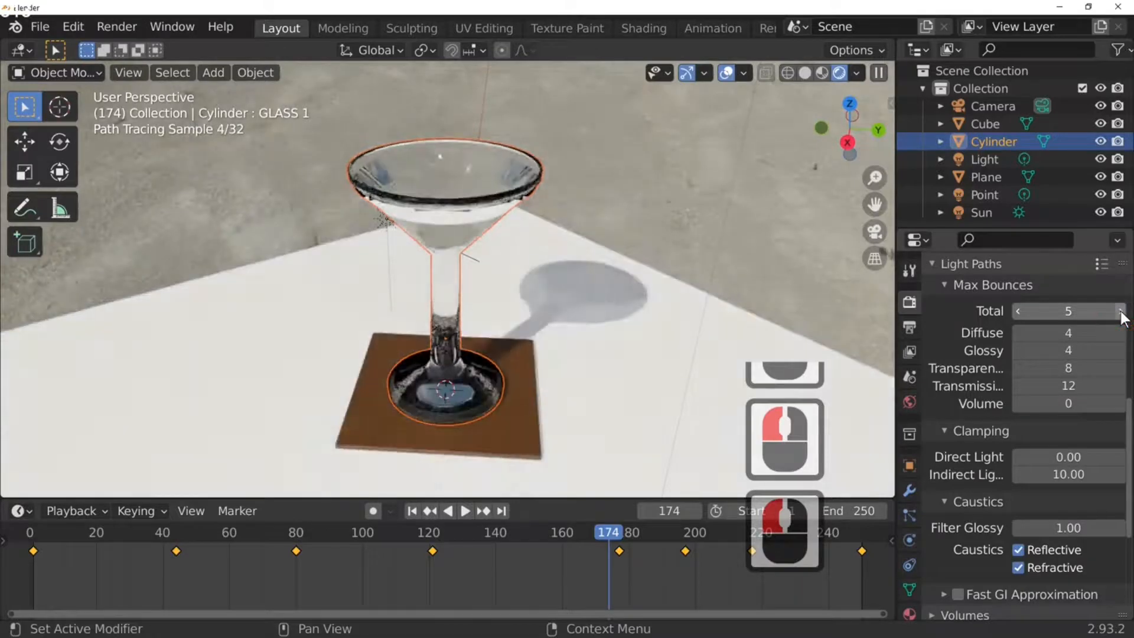
click(1120, 311)
click(1120, 311)
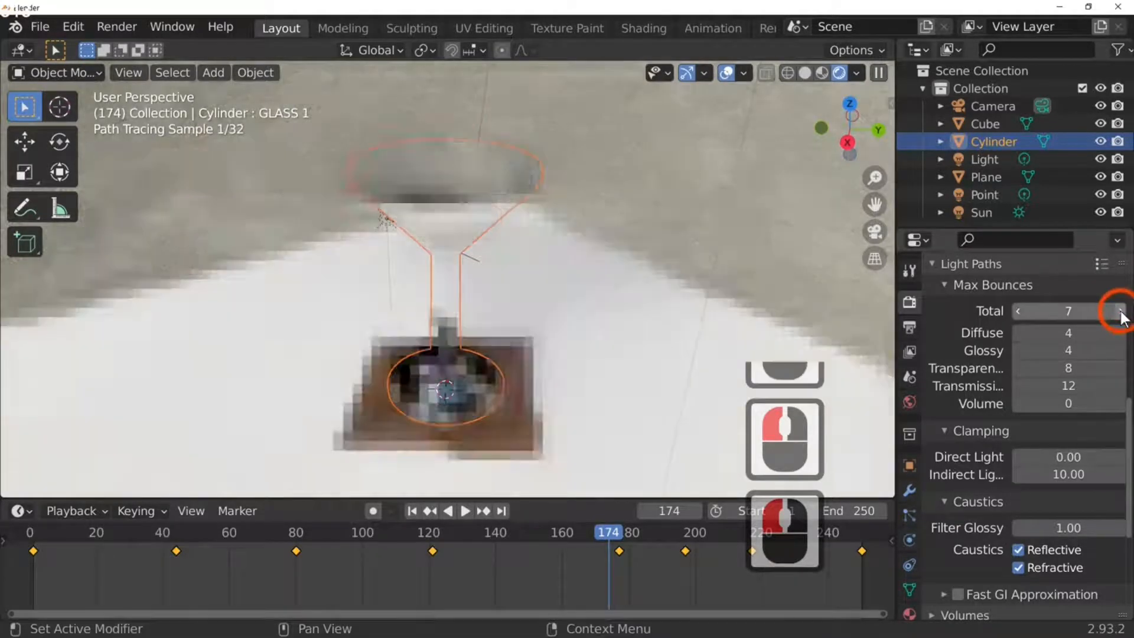
click(1121, 311)
Step: Set the total max bounces to 4
click(1018, 310)
click(1018, 311)
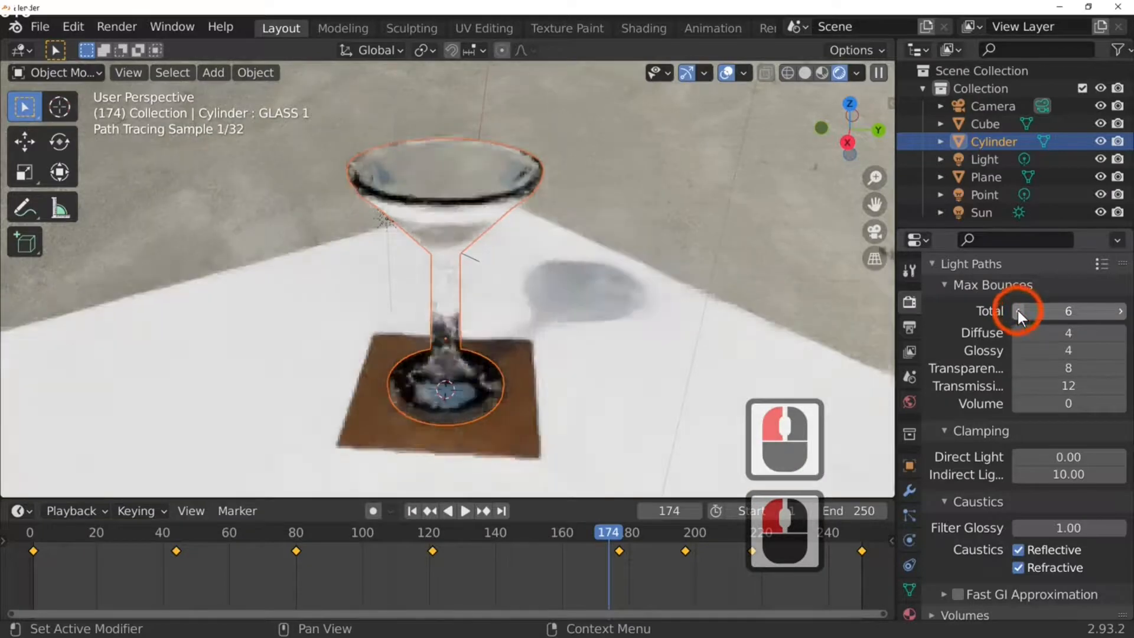
click(1018, 311)
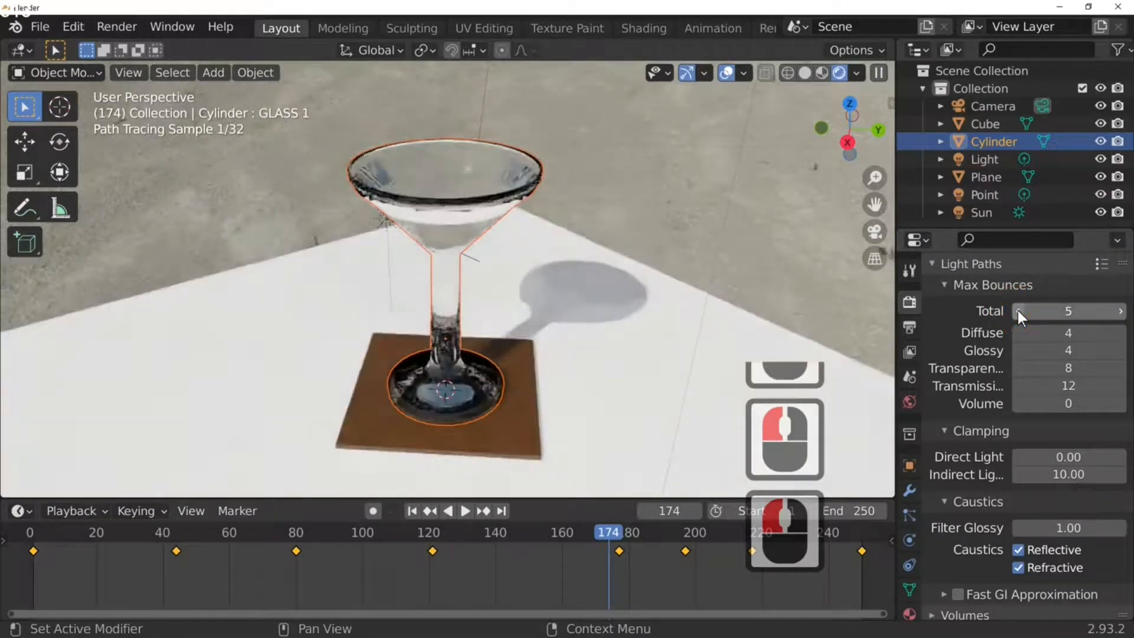
click(1017, 310)
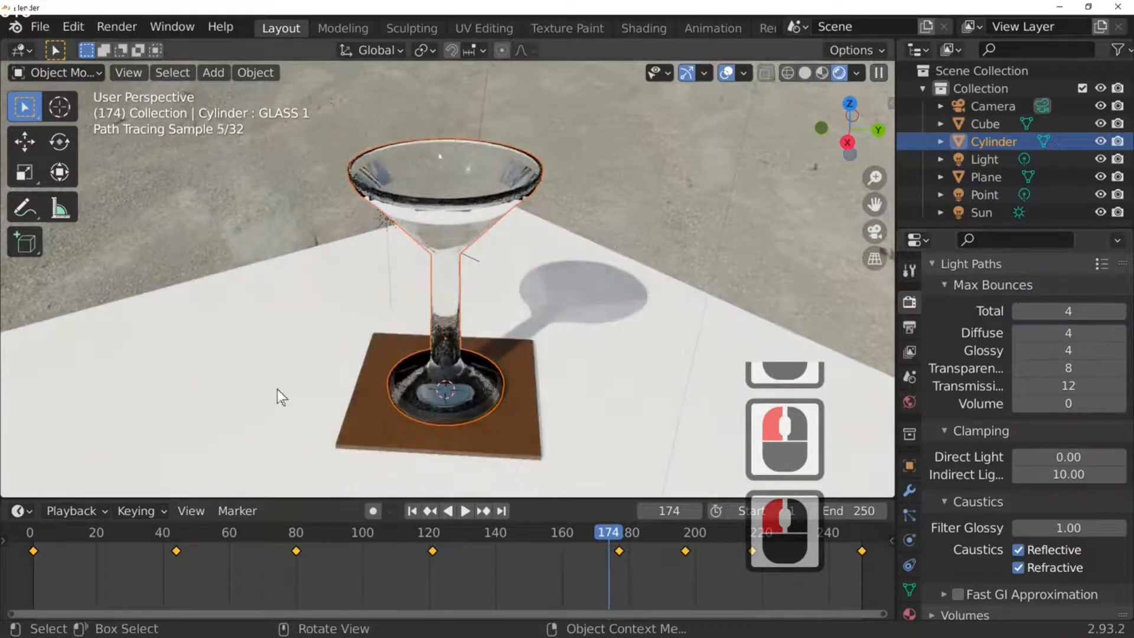
Step: Reduce the diffuse max bounces to 0, and raise them to 1
click(1019, 336)
click(1018, 333)
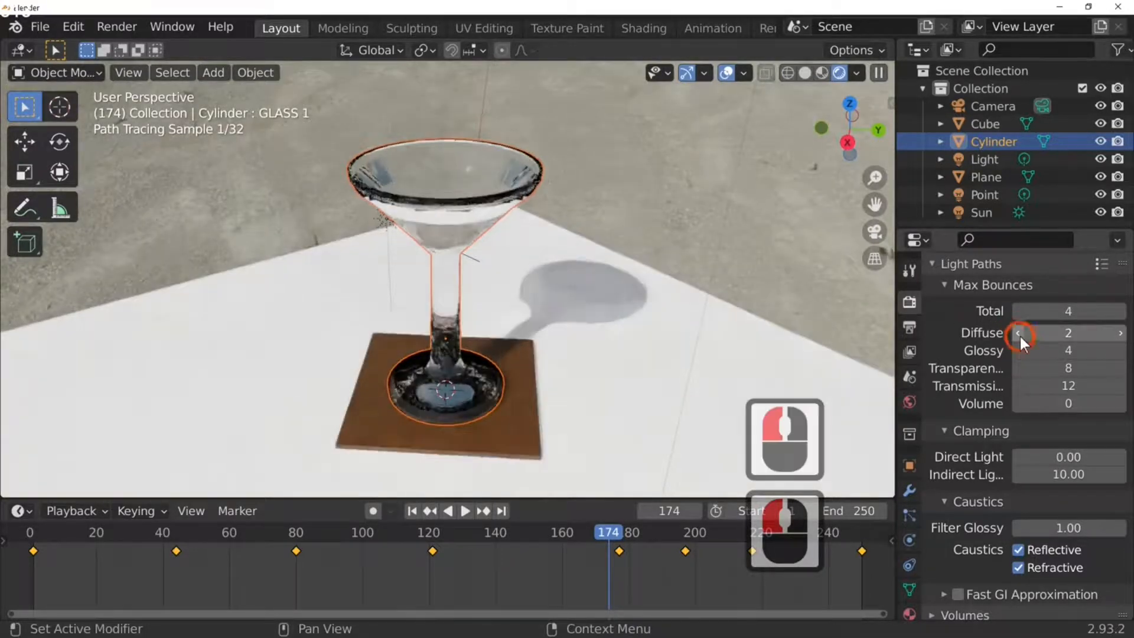
click(1018, 333)
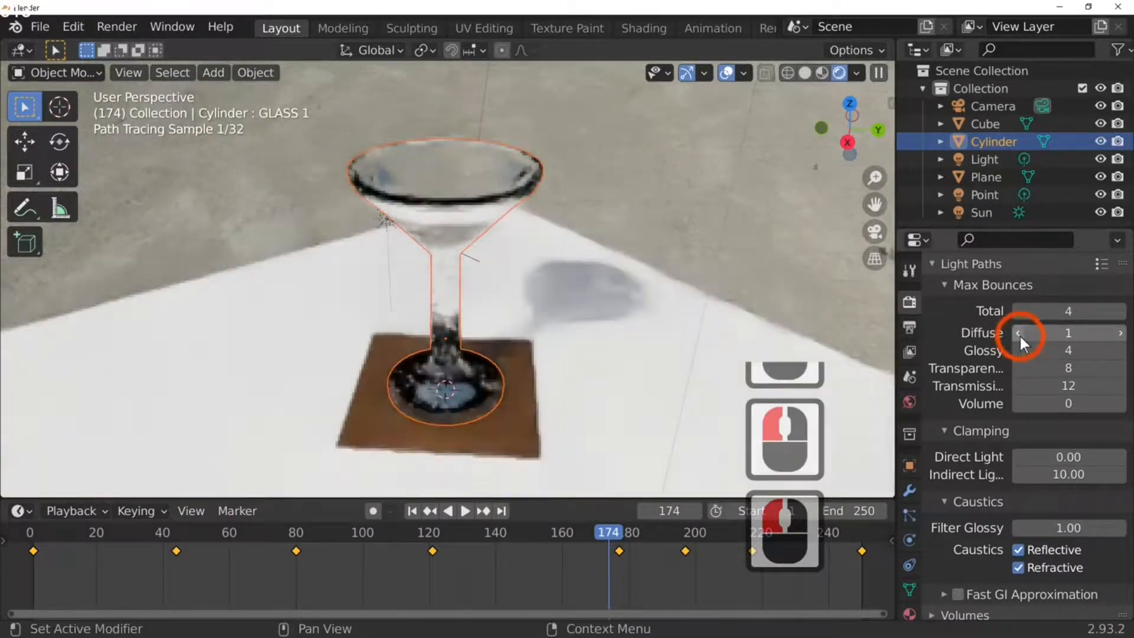
click(1018, 334)
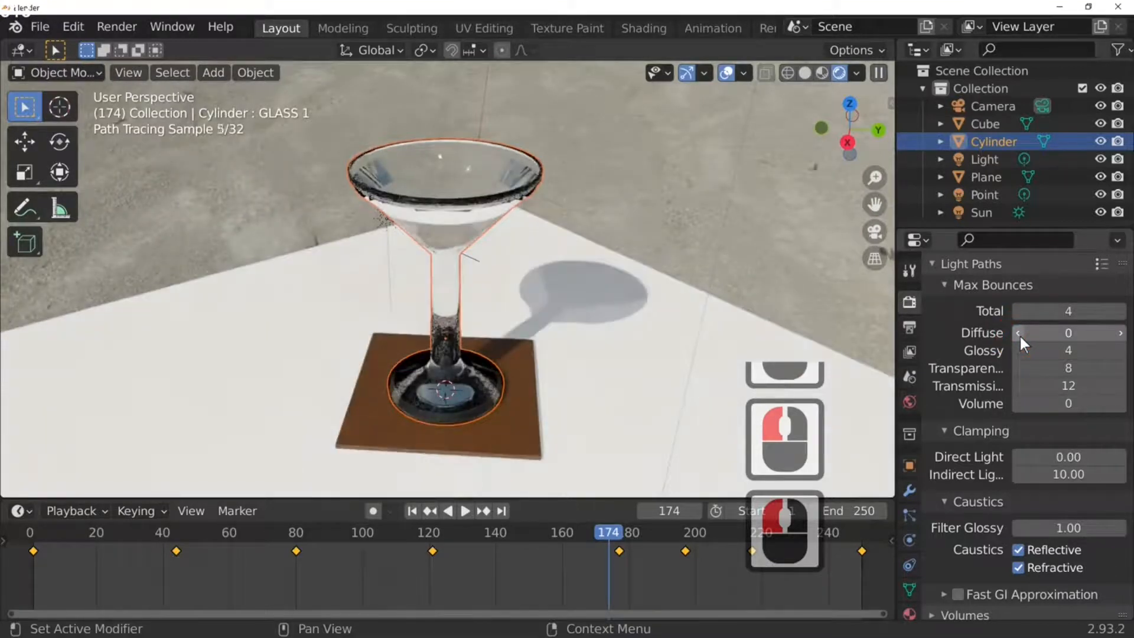
click(1120, 335)
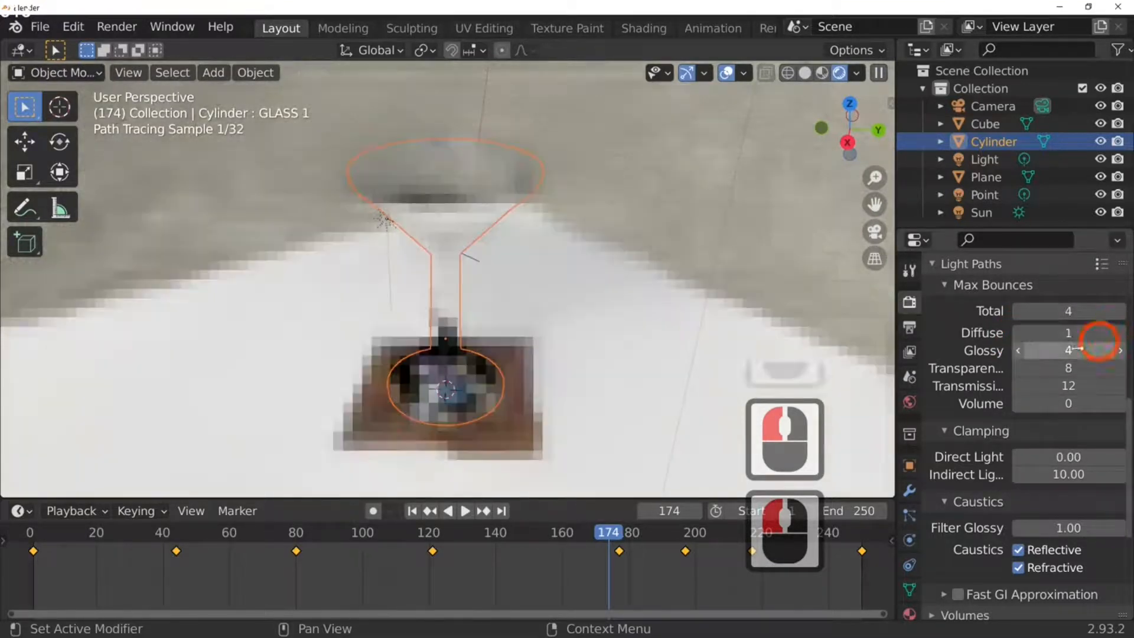
Step: Reduce the glossy max bounces to 0, and raise them to 1
click(1015, 351)
click(1016, 350)
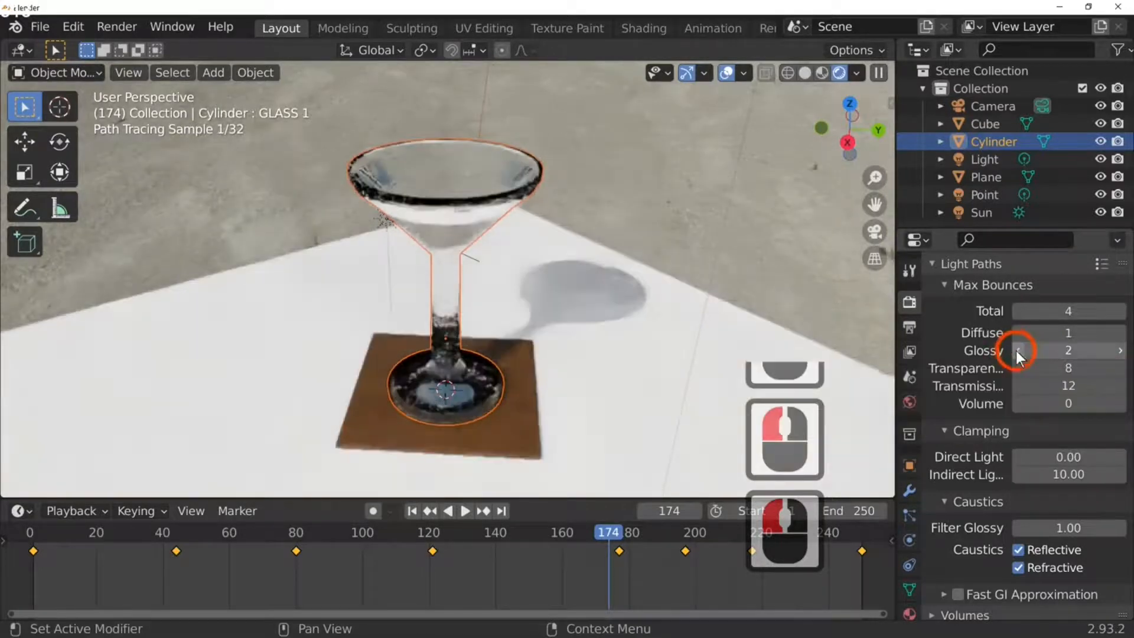
click(1016, 349)
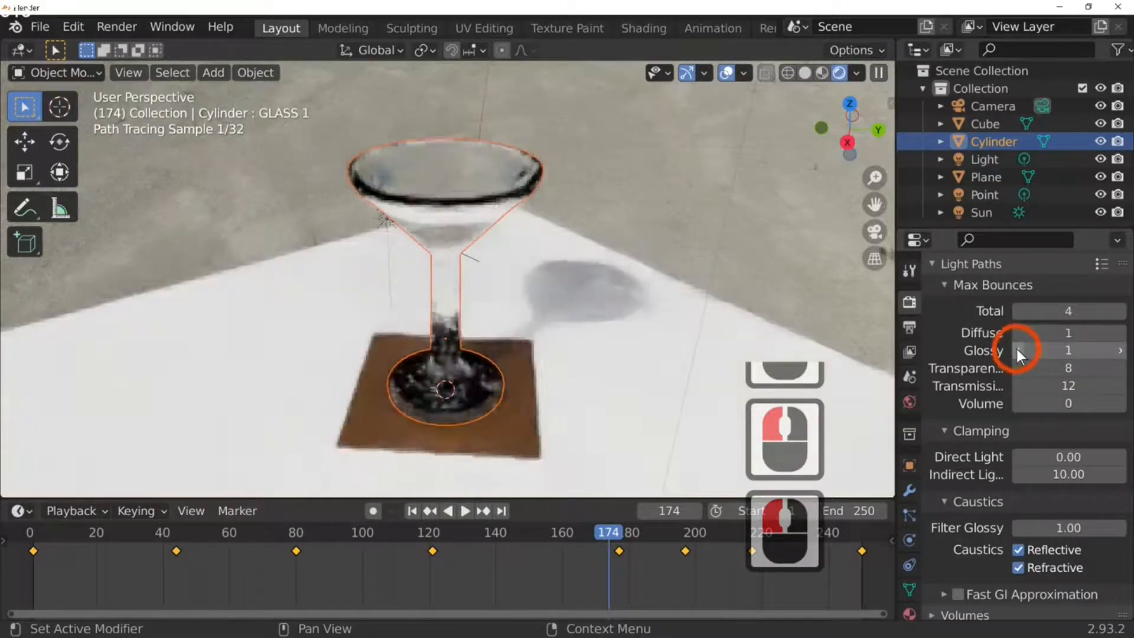
click(1016, 350)
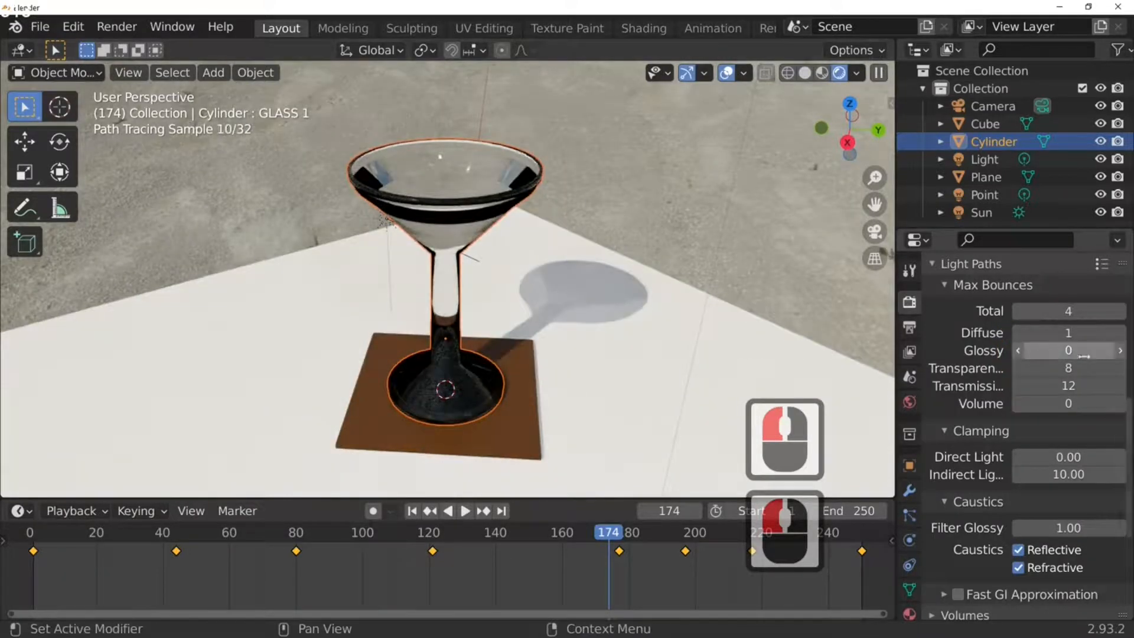
click(1120, 351)
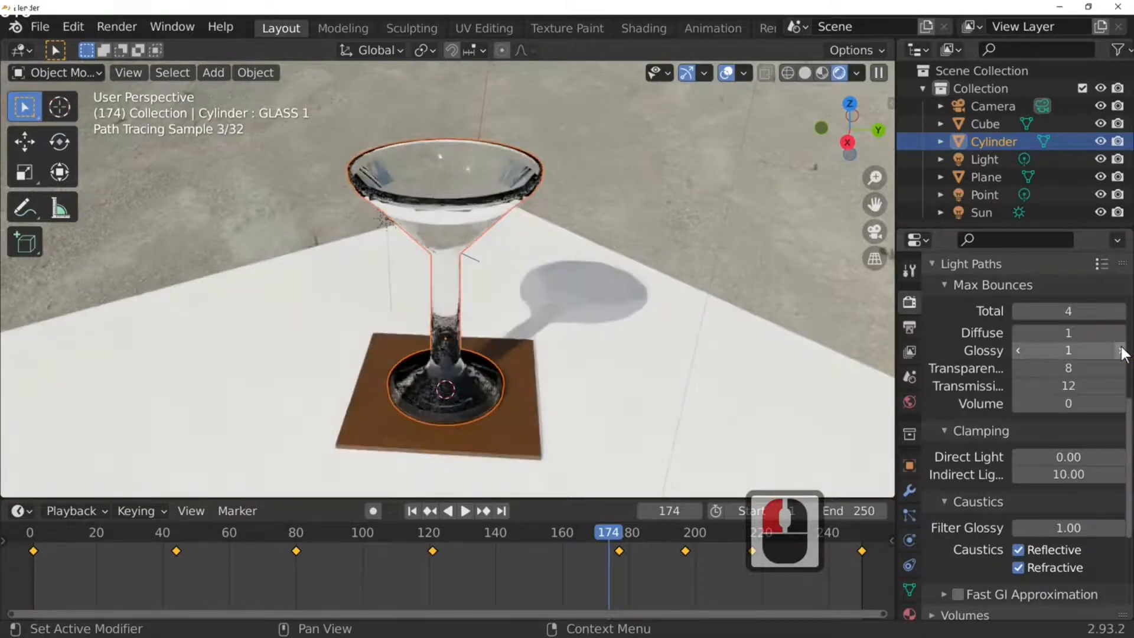
Step: Lower the transparency max bounces one at a time to 0, and widen the properties editor to show the full setting names
click(1015, 367)
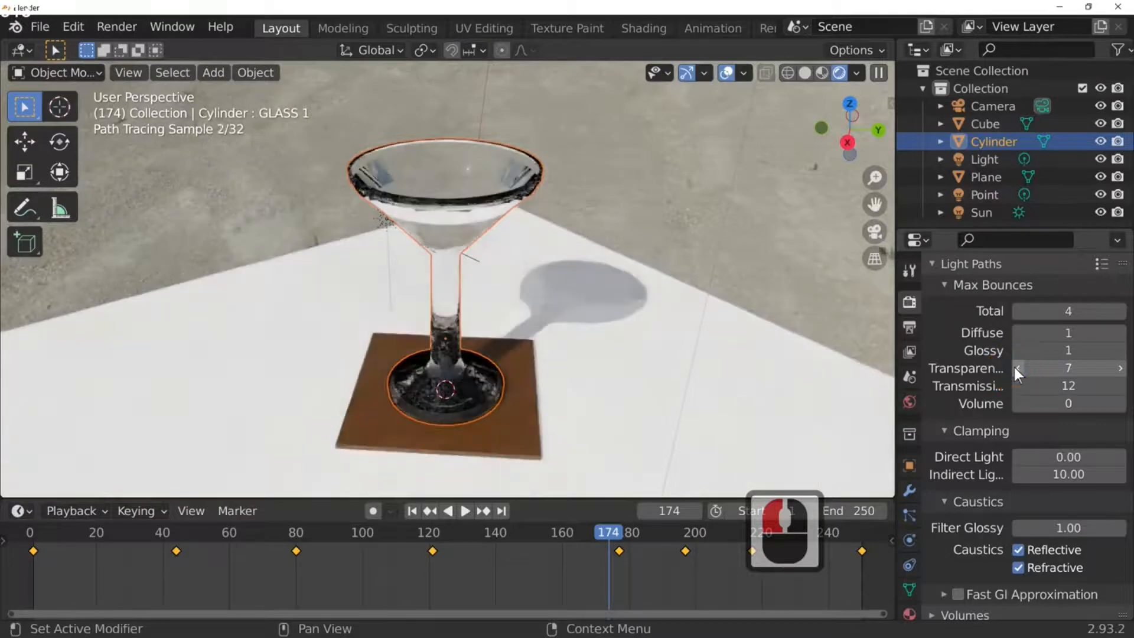
click(1015, 367)
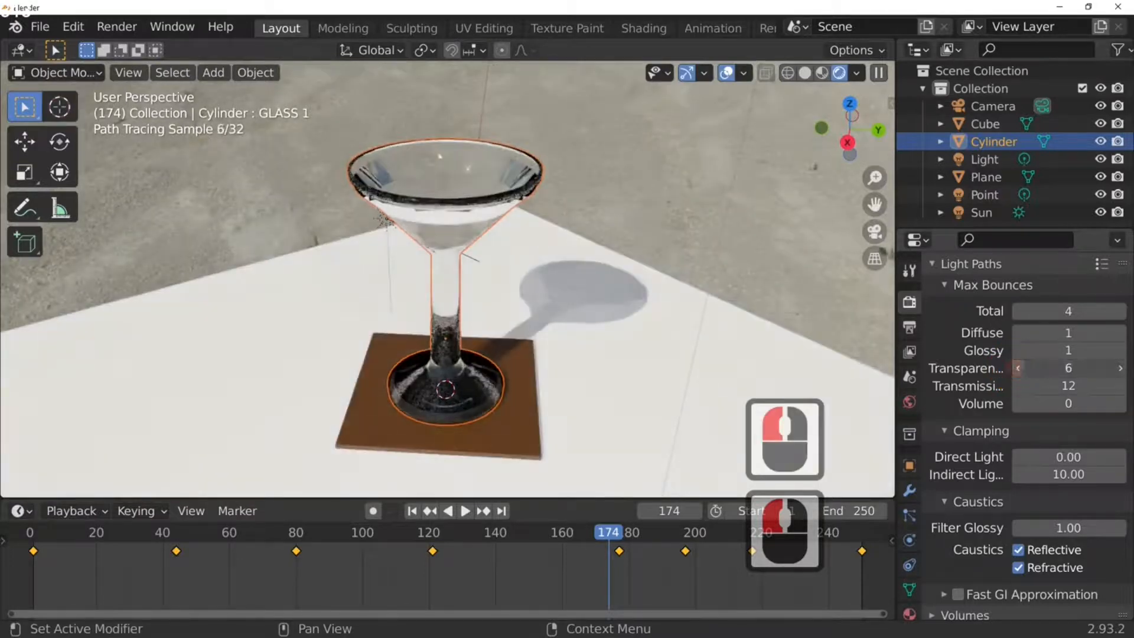
click(1015, 367)
click(1015, 367)
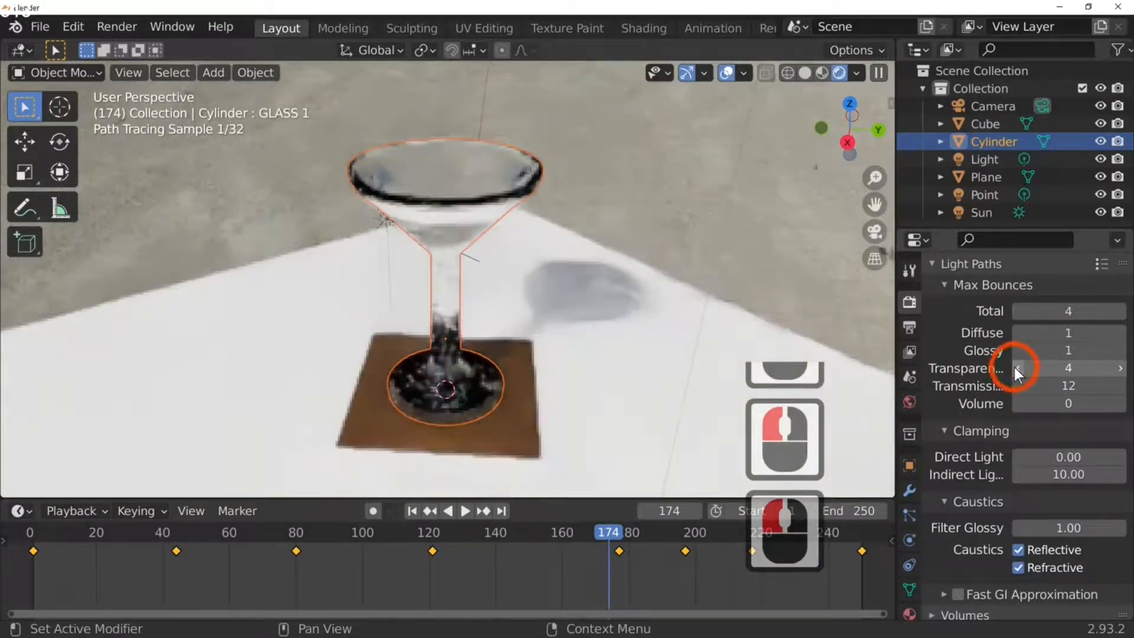
click(1014, 367)
click(1015, 368)
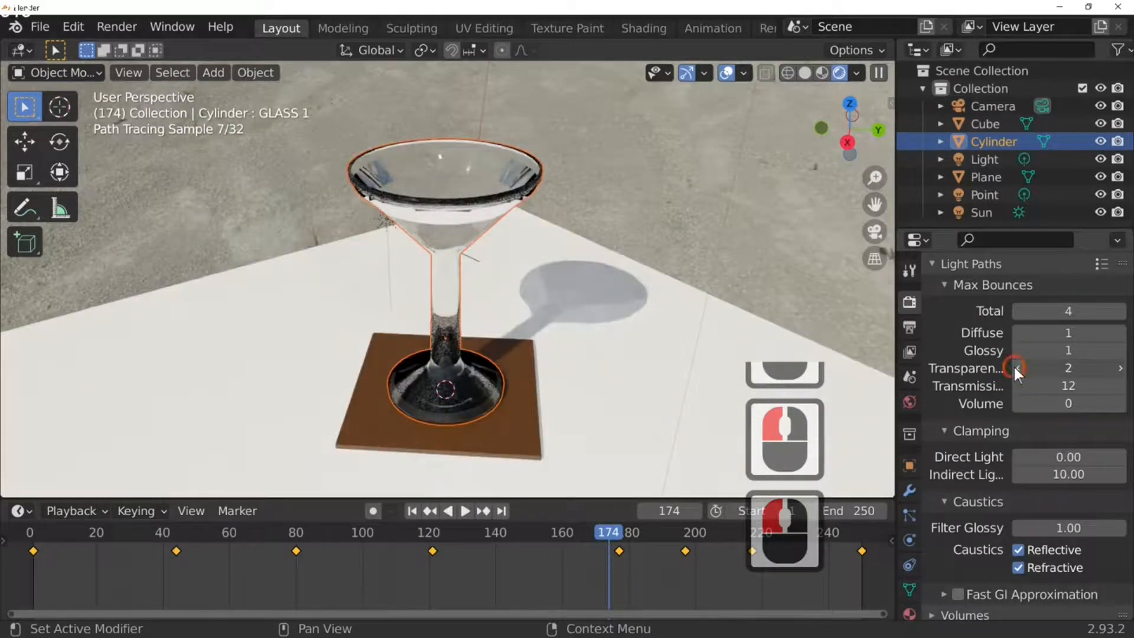
click(1015, 367)
click(1015, 368)
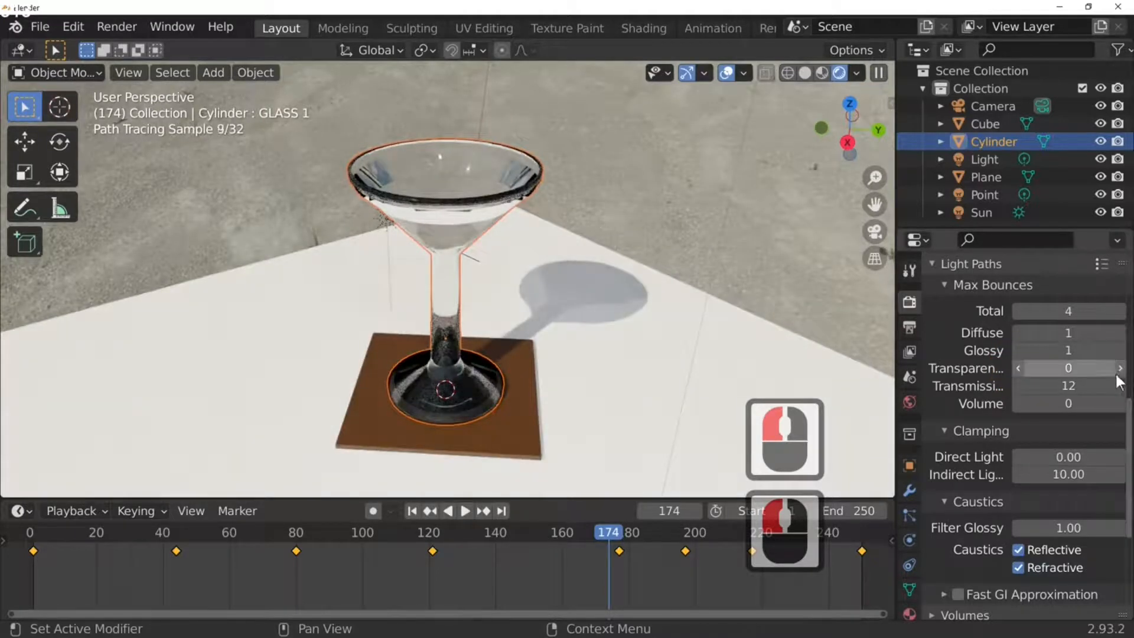
drag(895, 376, 850, 371)
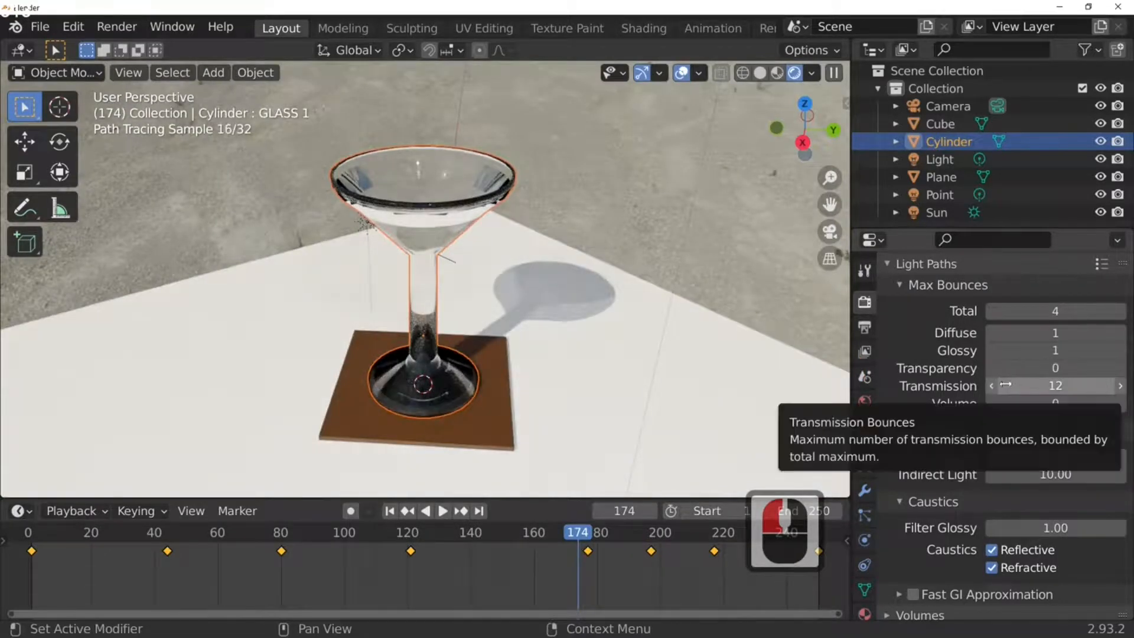
Step: Test-render the current frame, cancel the render, and set the transparency max bounces to 1
key(F12)
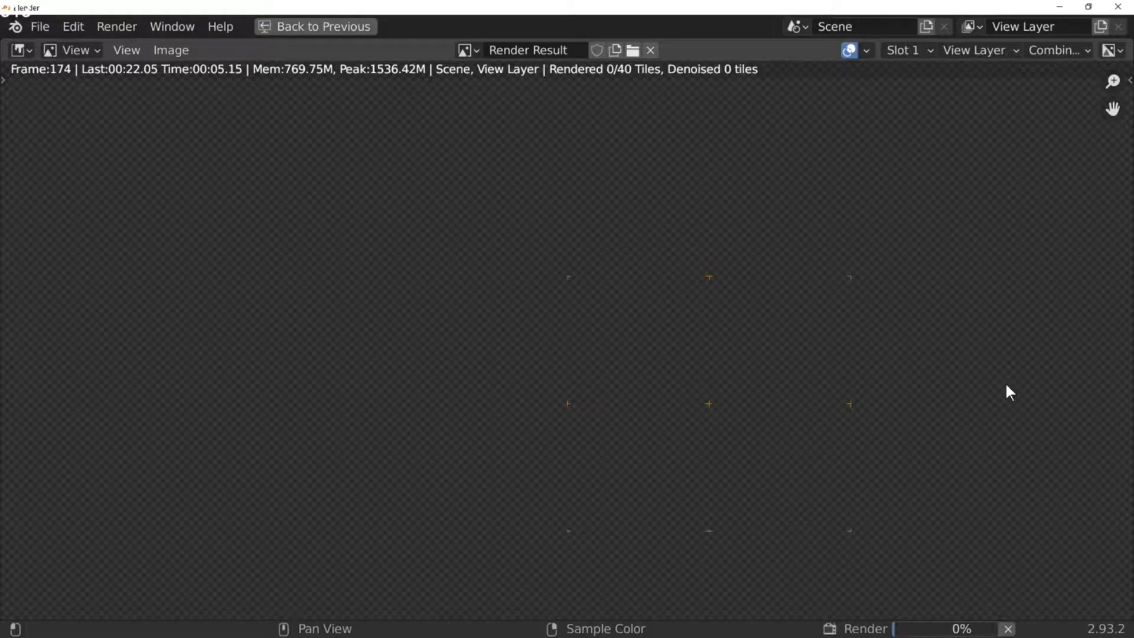
key(Escape)
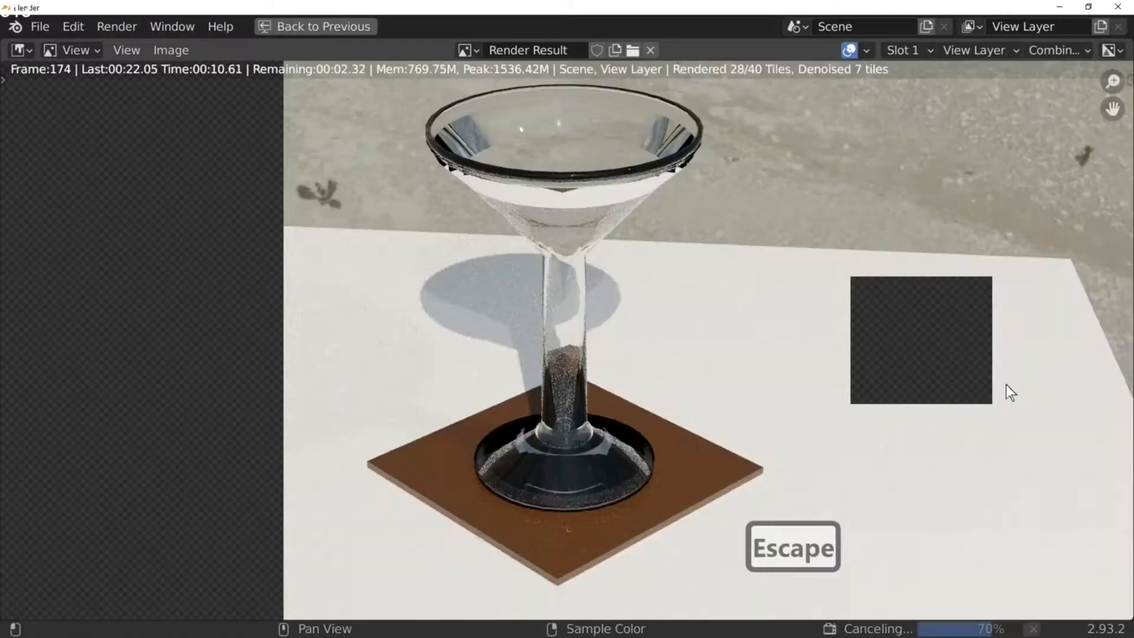
key(Escape)
key(Escape)
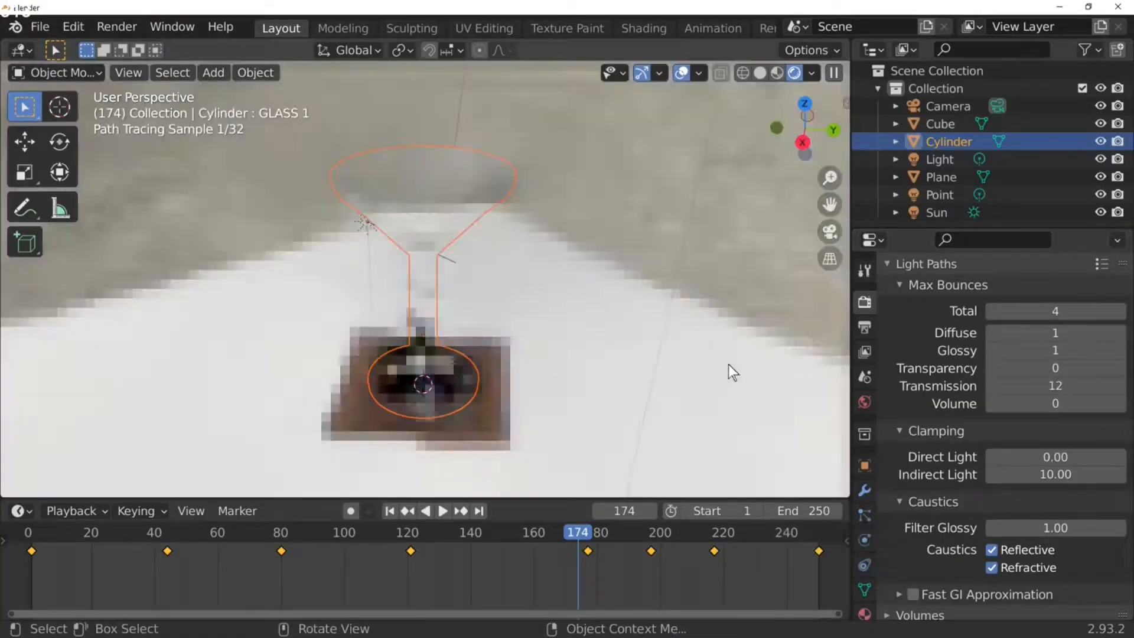
click(1121, 372)
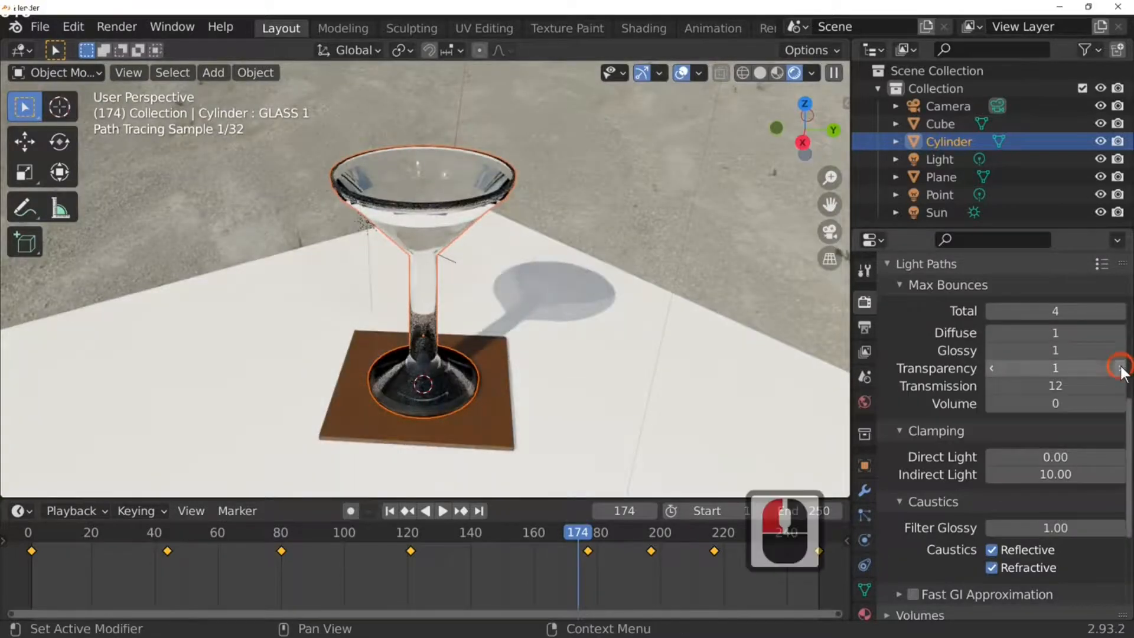
Step: Lower the transmission max bounces one at a time to 3, and raise them to 4
click(990, 387)
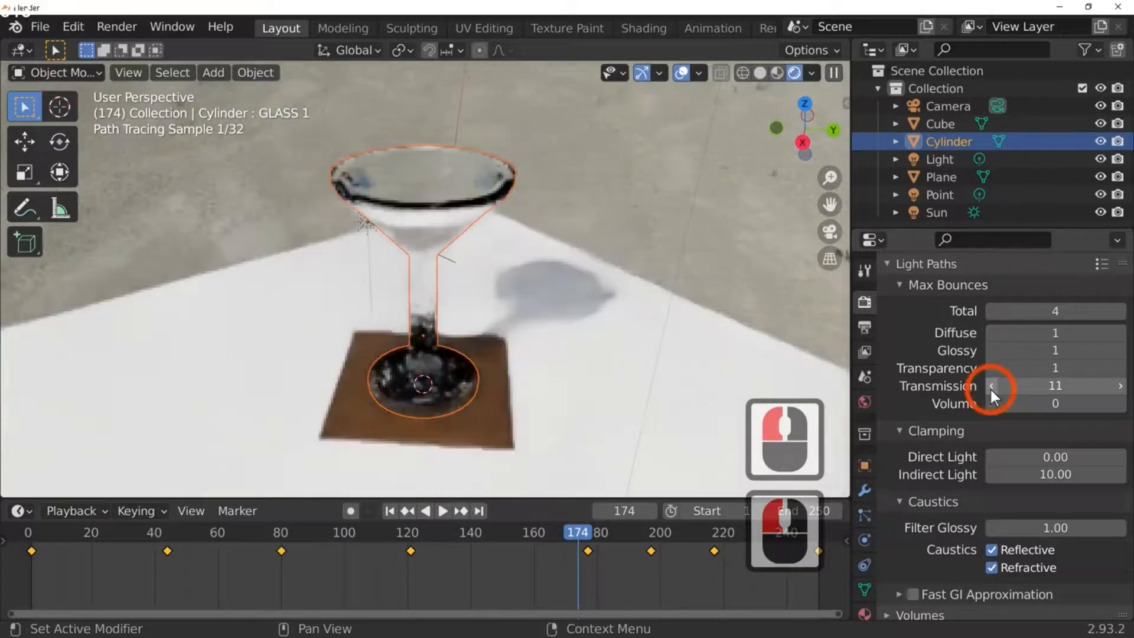
click(991, 387)
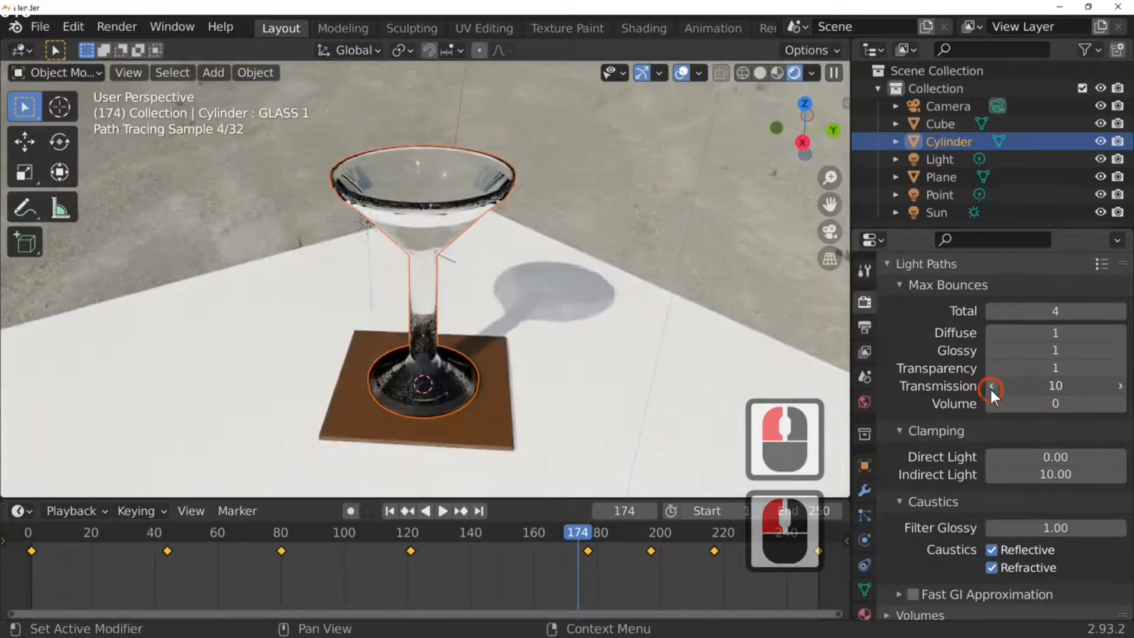
click(990, 387)
click(990, 386)
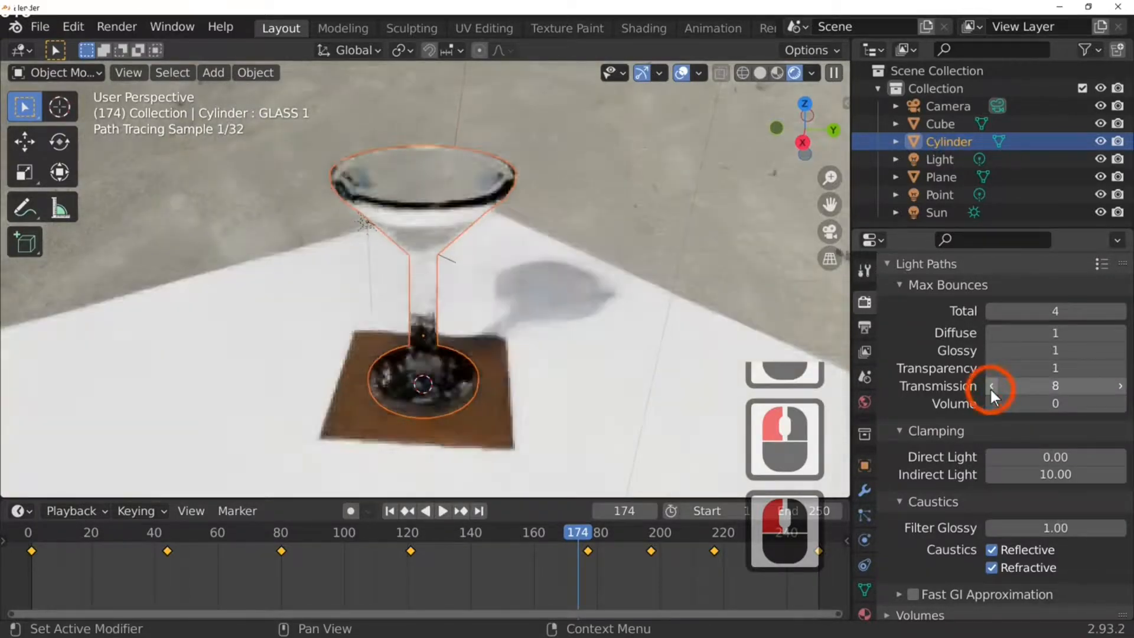
click(990, 387)
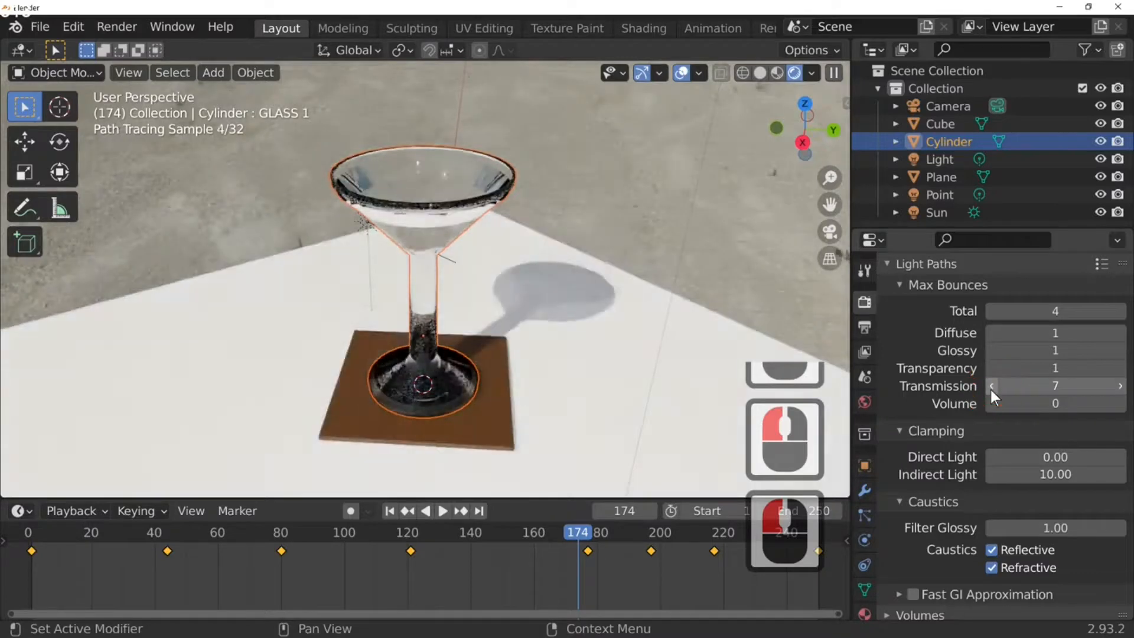
click(990, 387)
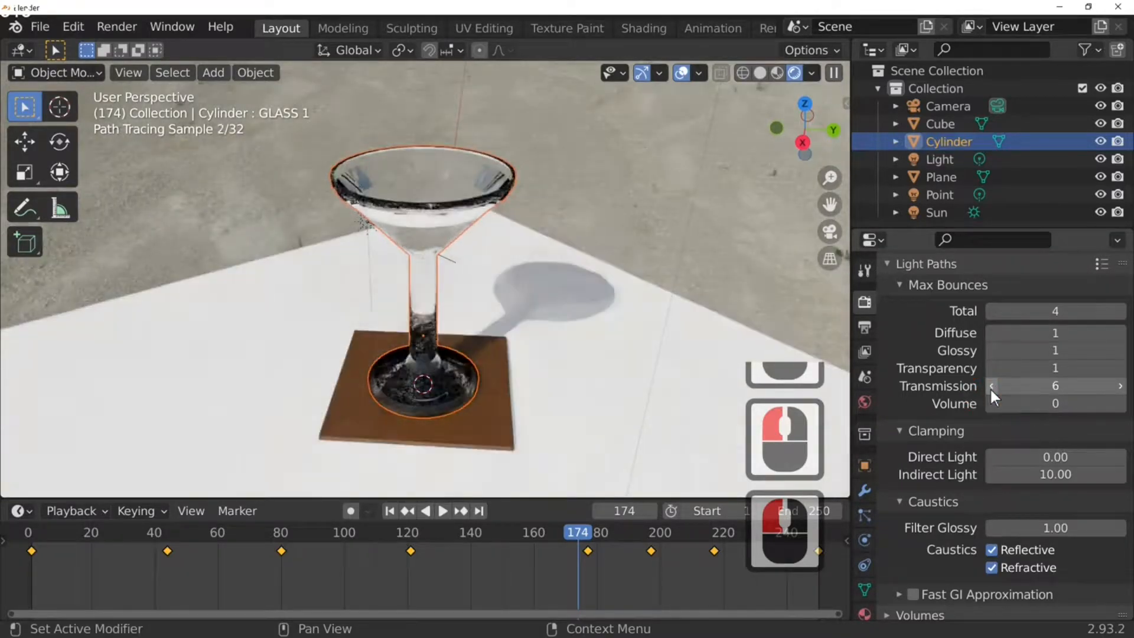
click(991, 387)
click(990, 386)
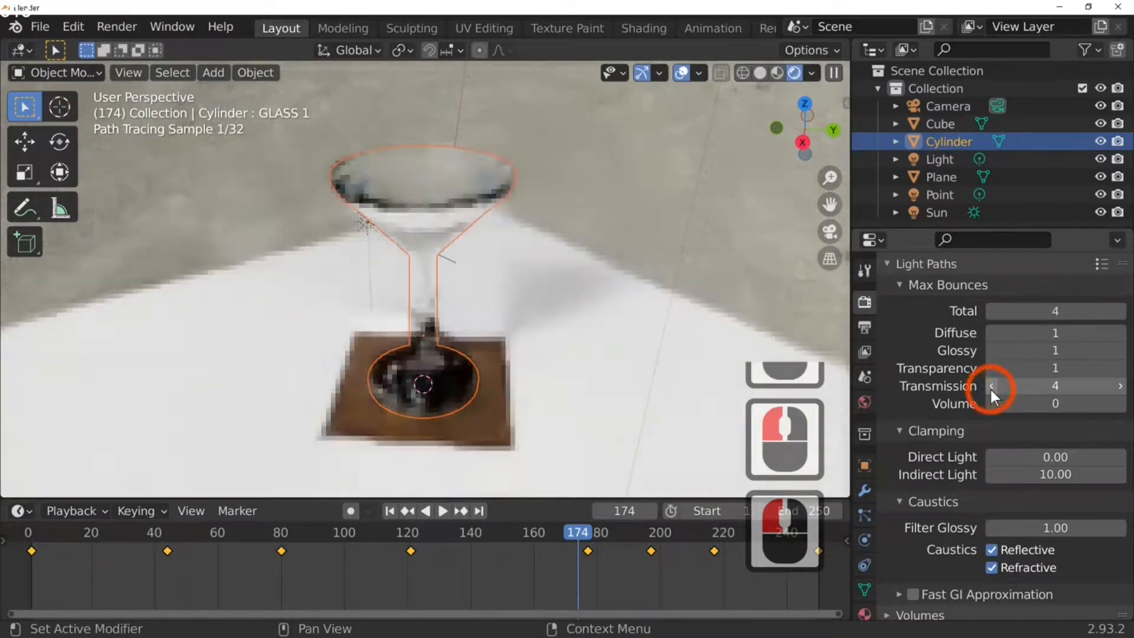
click(991, 387)
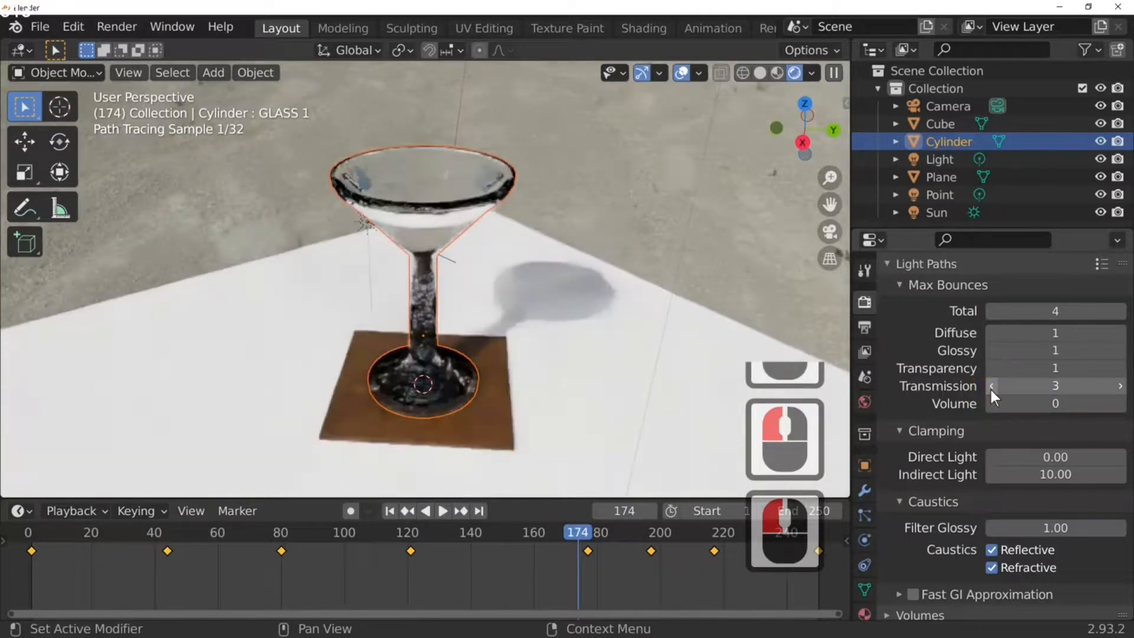
click(1120, 386)
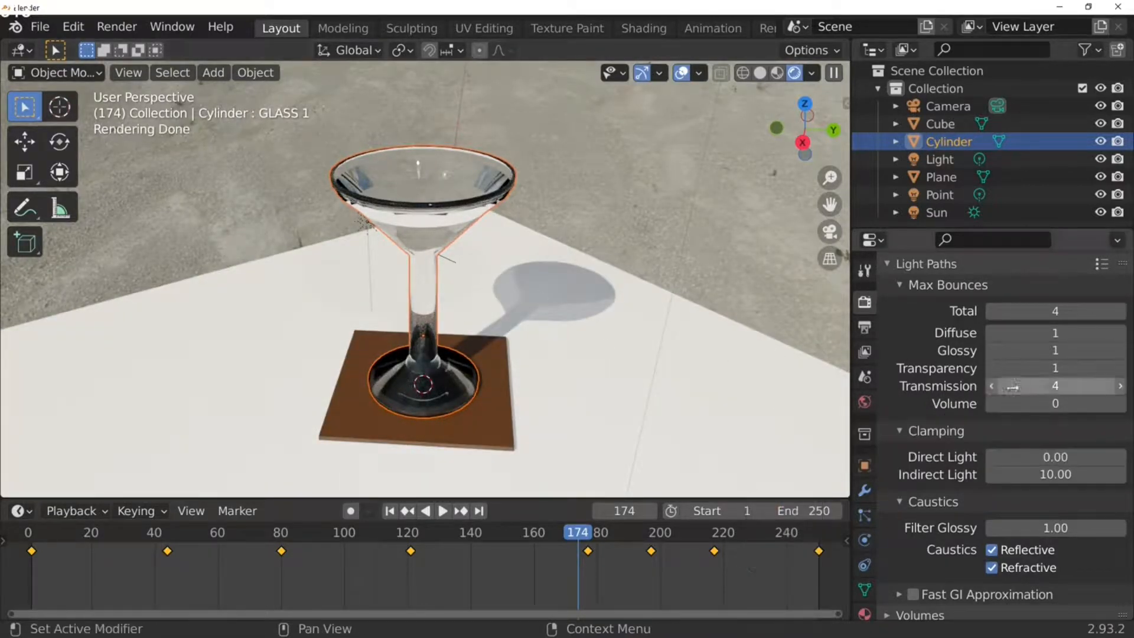
Step: Step the transmission max bounces down to 0 and back up to compare how the glass renders, ending at 4
click(993, 385)
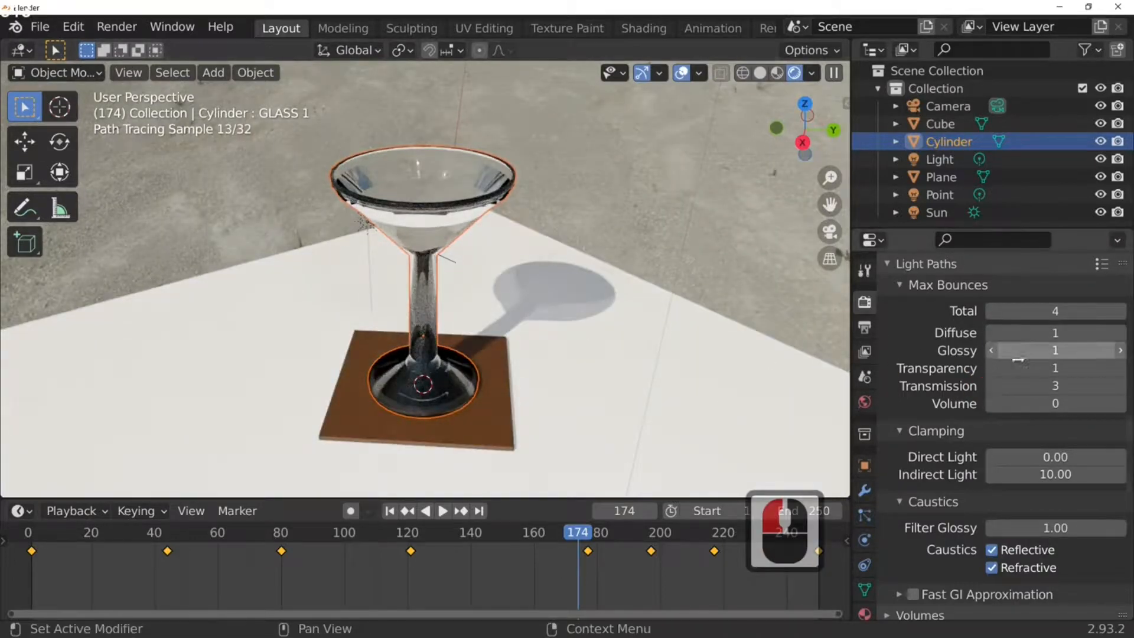
click(993, 385)
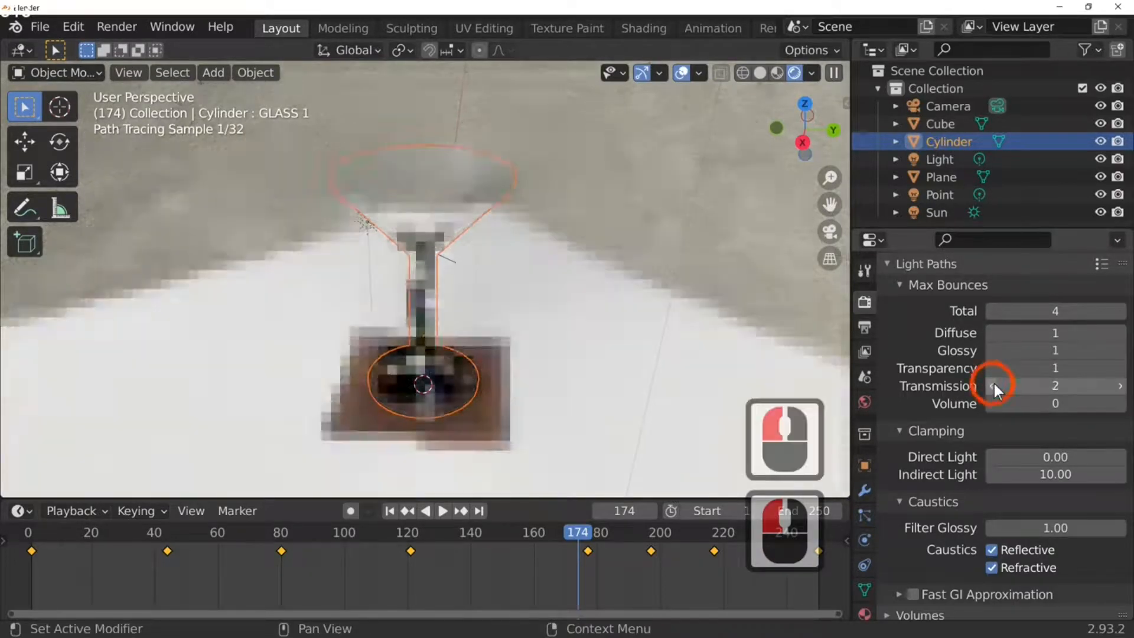
click(995, 385)
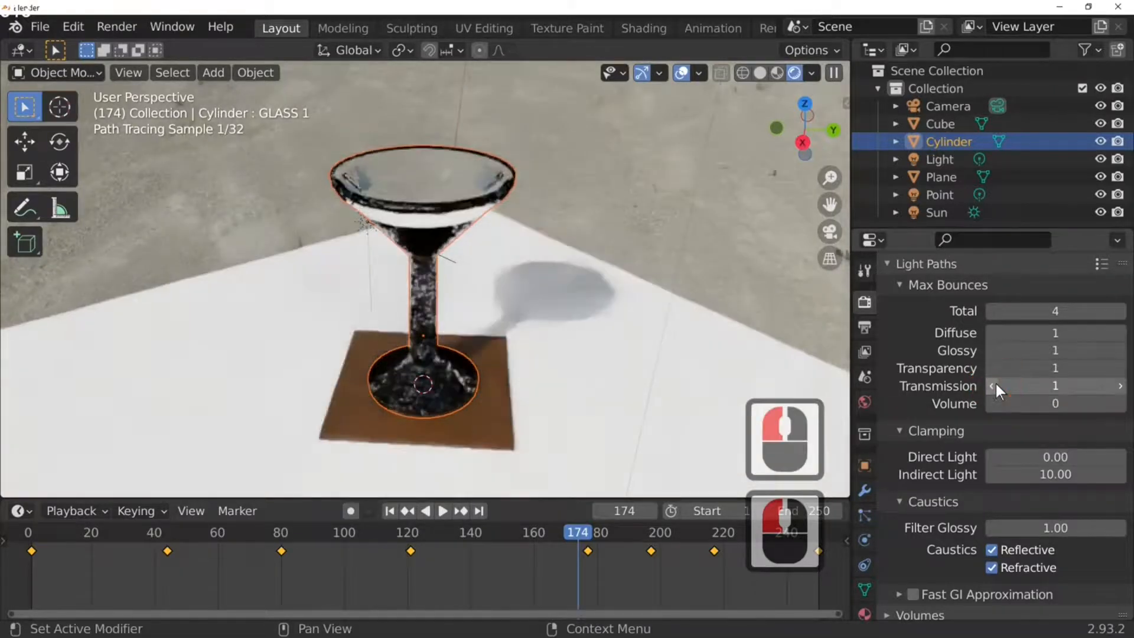
click(995, 385)
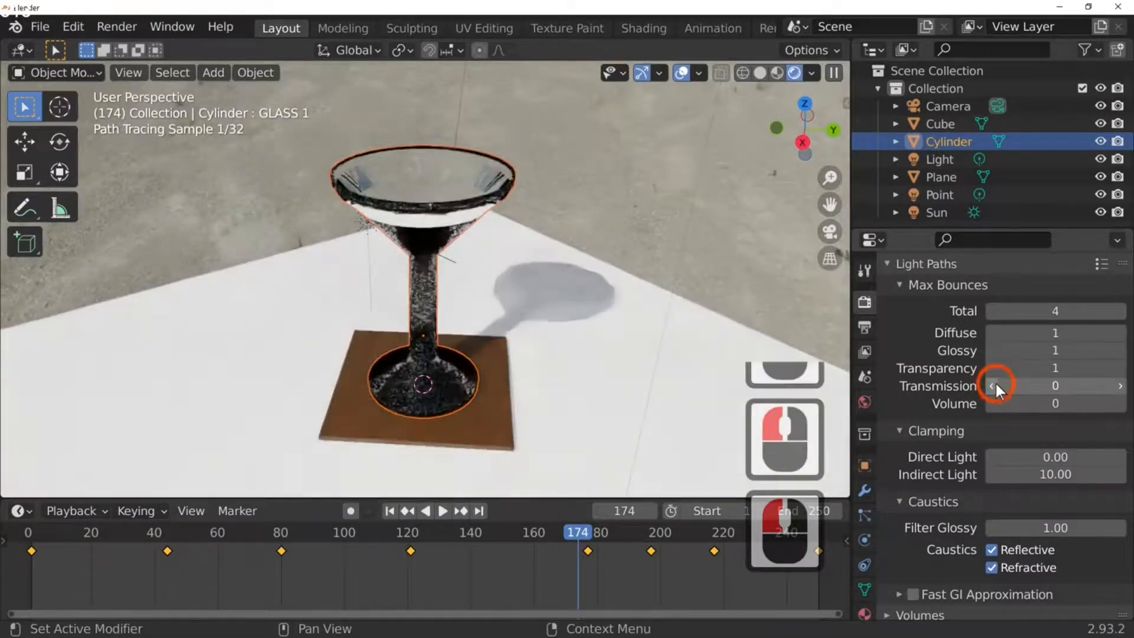
click(1120, 386)
click(1120, 386)
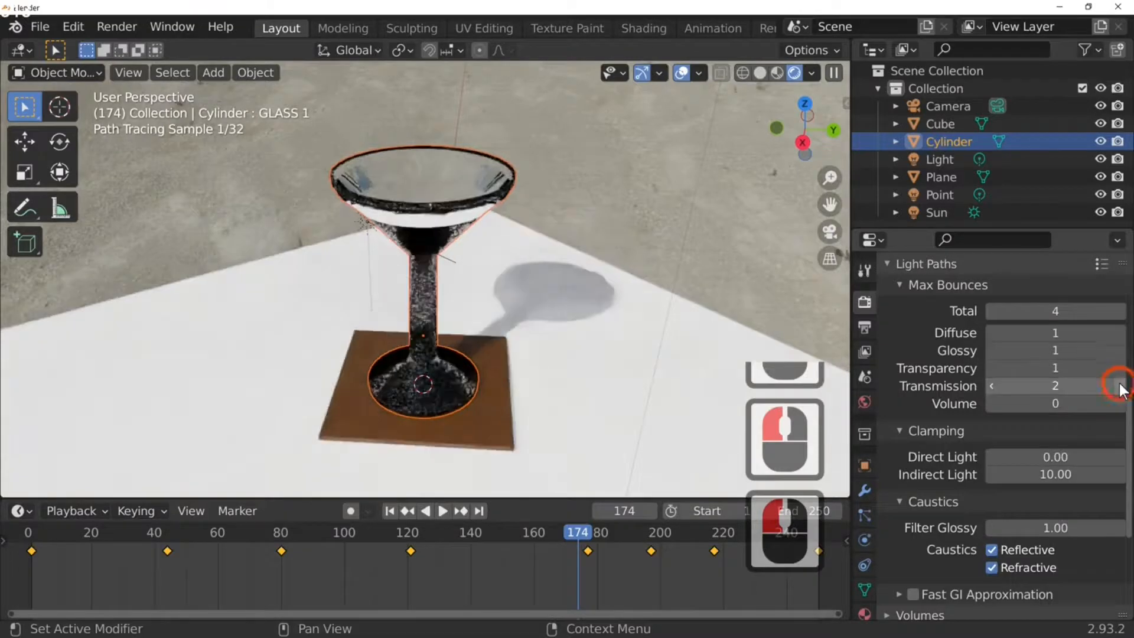
click(1120, 385)
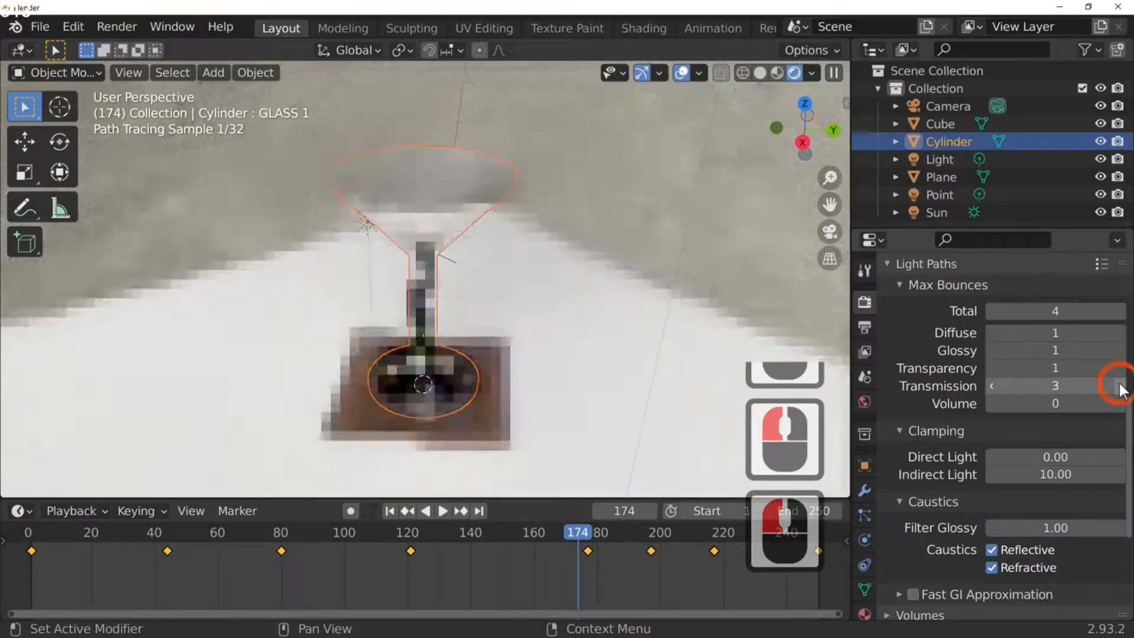
click(1120, 386)
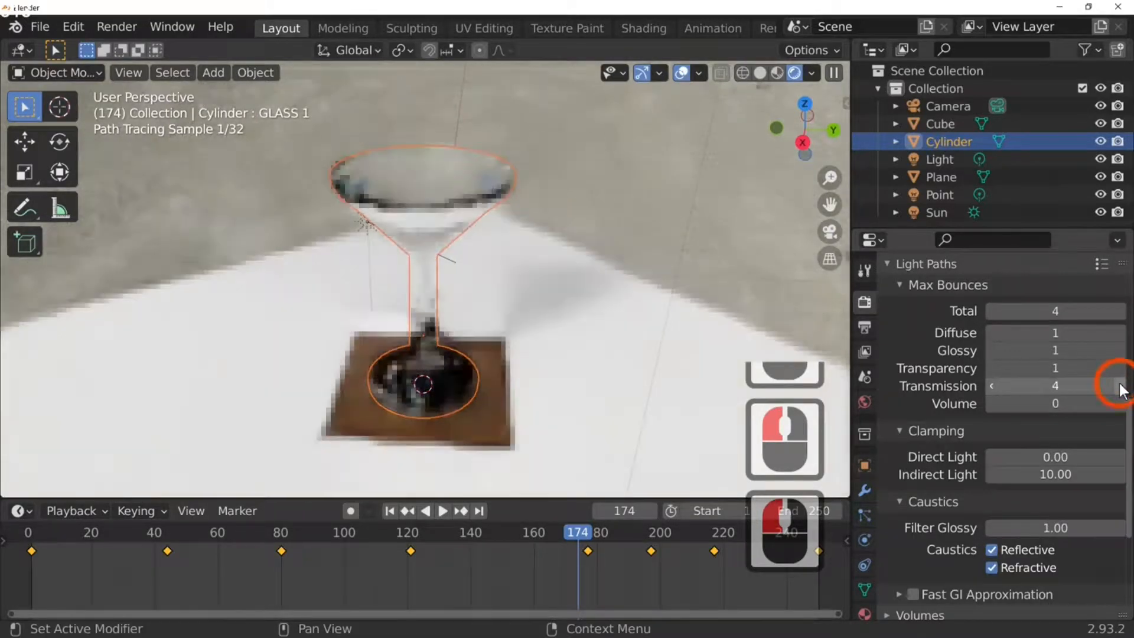
click(1119, 386)
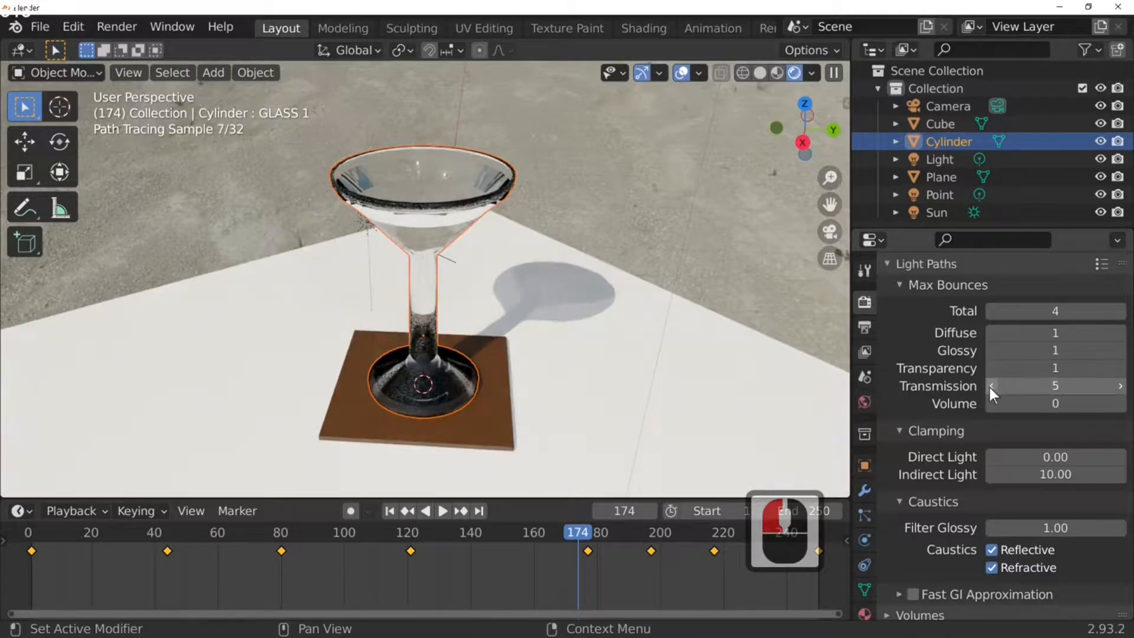
click(991, 386)
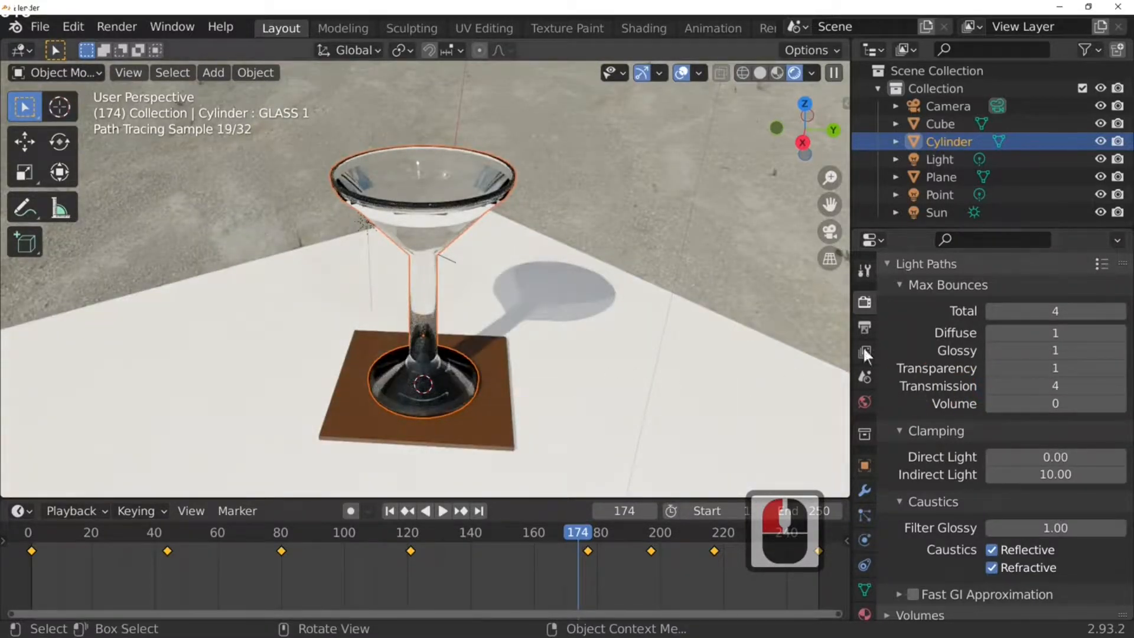
click(111, 27)
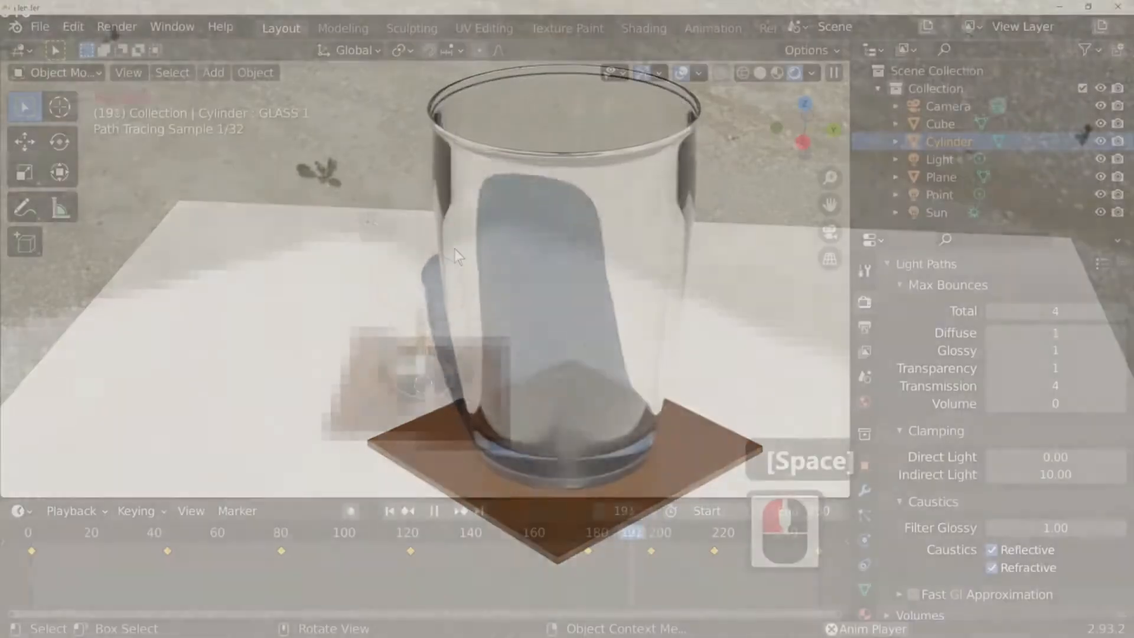
Step: Play the animation in the rendered viewport, pausing around frames 202, 215 and 240 to inspect the glass shapes
key(space)
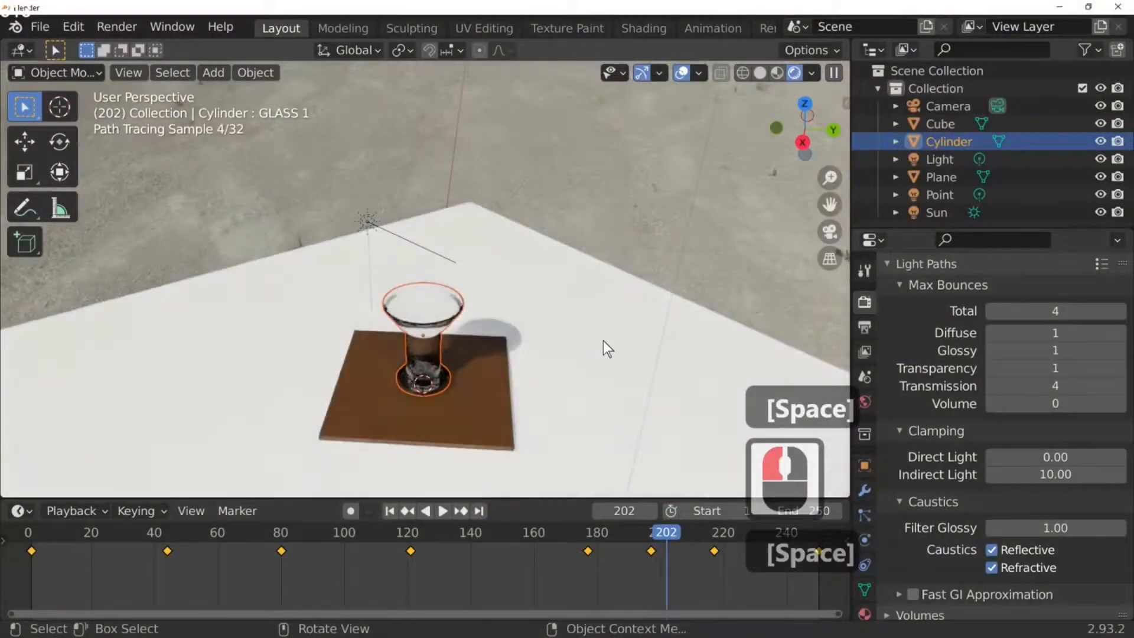
key(space)
key(space)
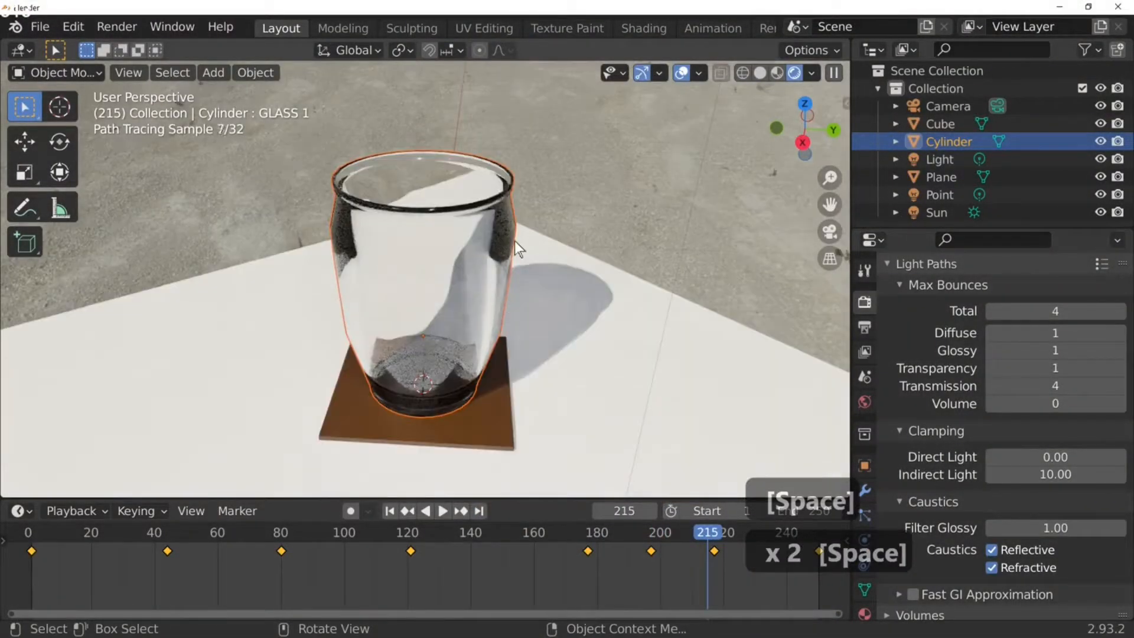
key(space)
key(space)
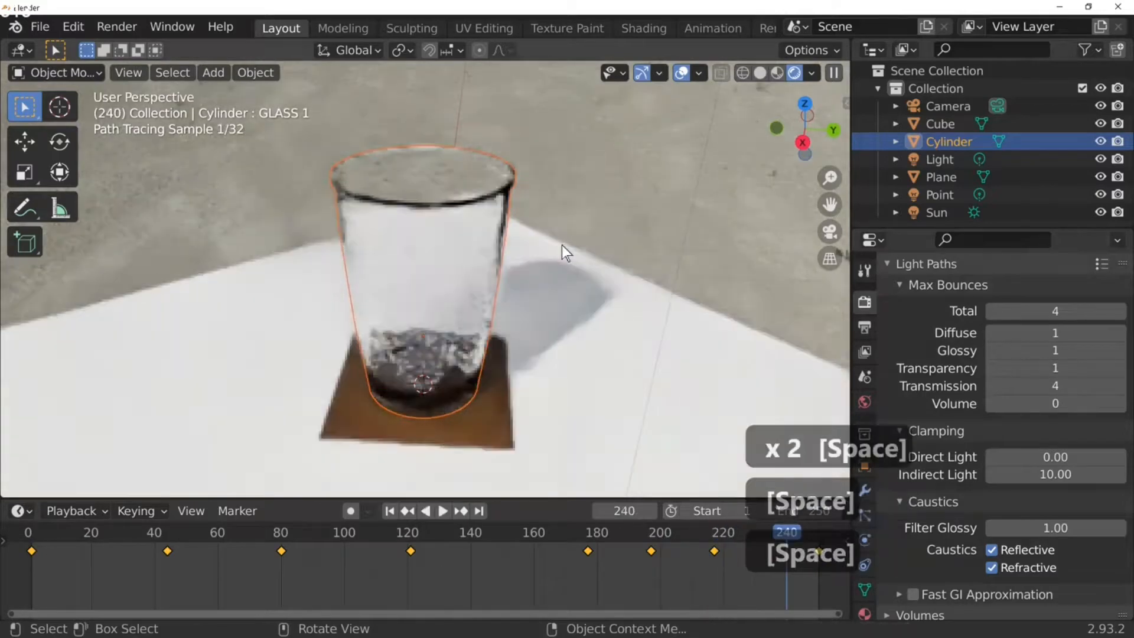
Step: Add a Subdivision Surface modifier to the glass cylinder
click(865, 489)
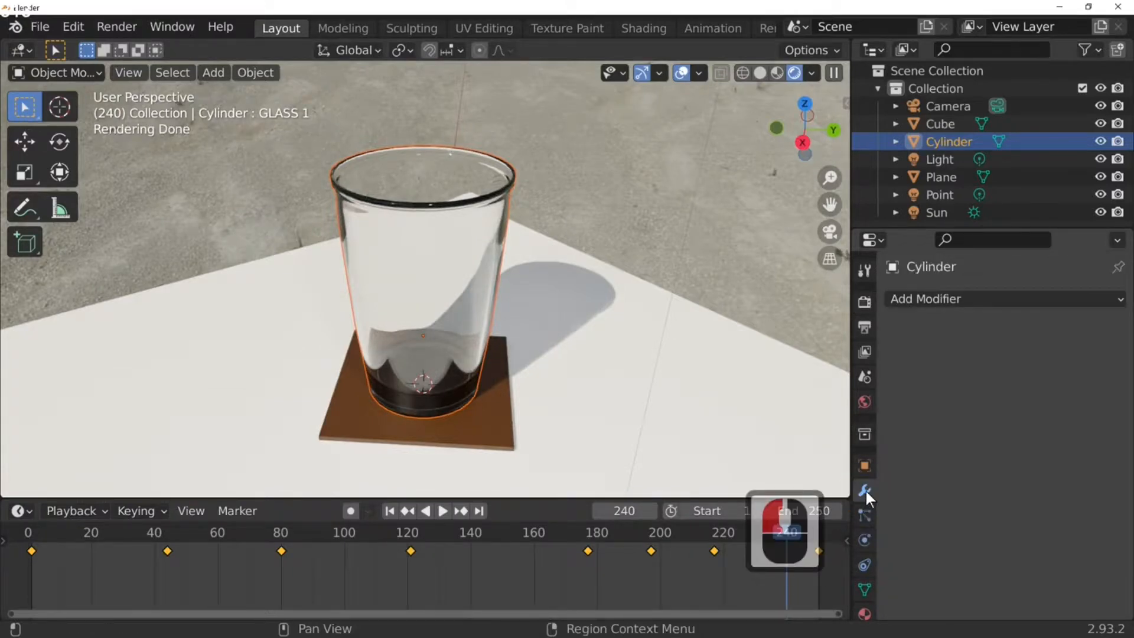
click(945, 298)
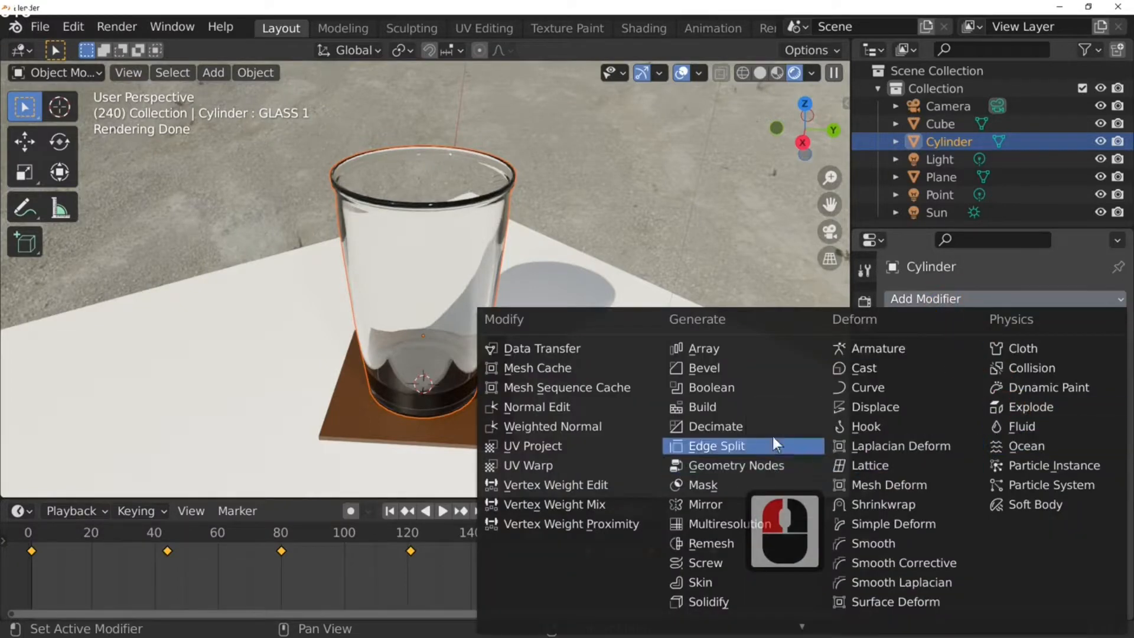
scroll(706, 567, down, 10)
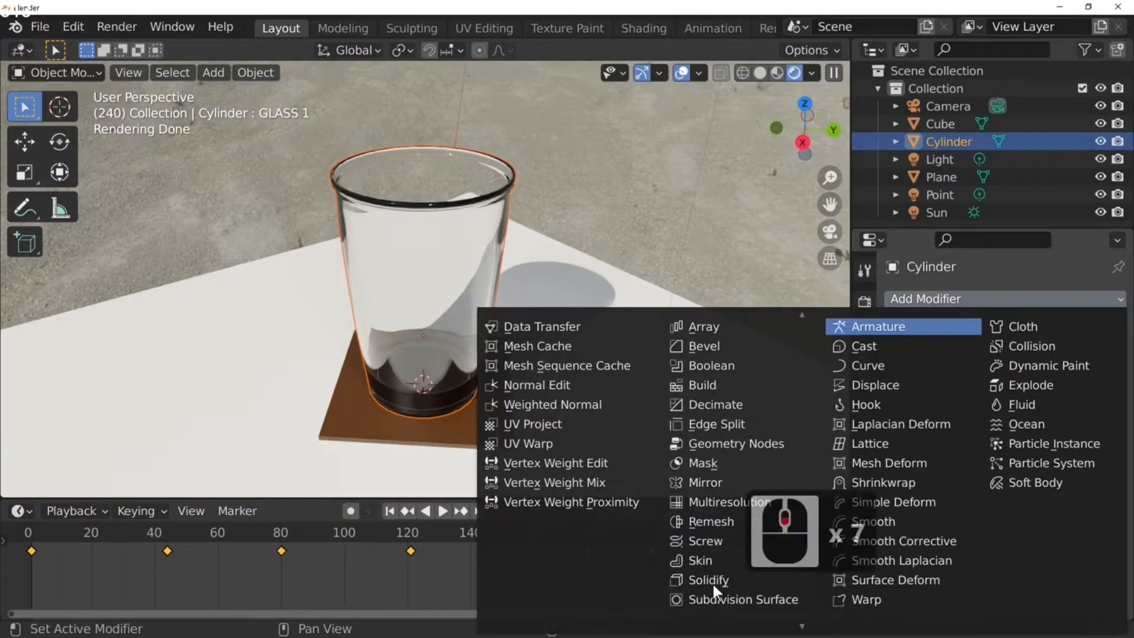
click(751, 608)
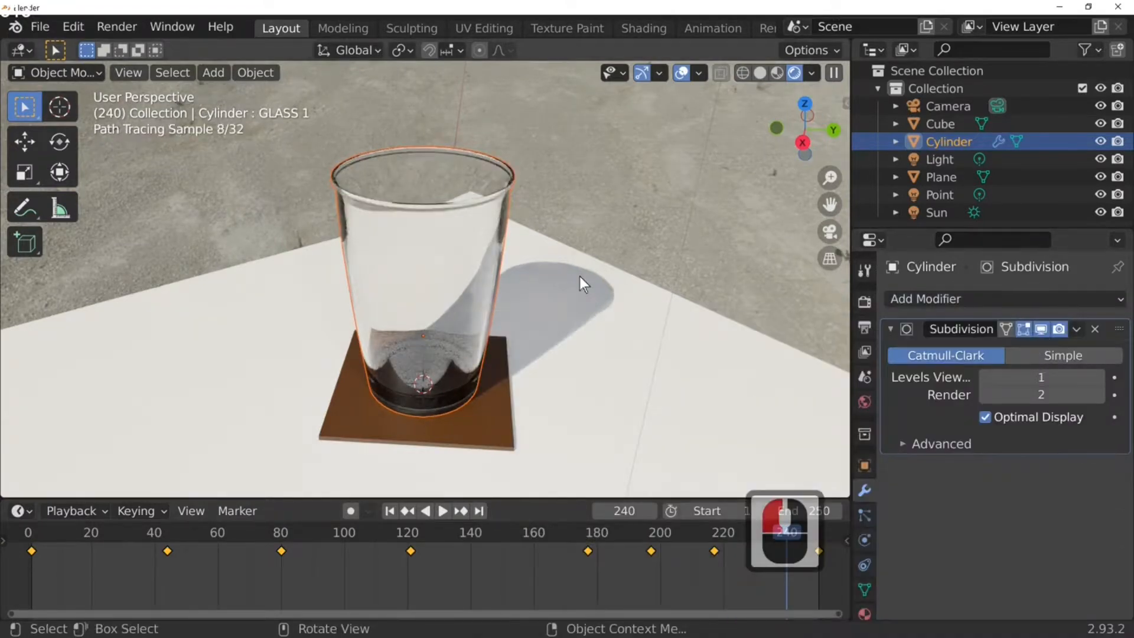
Step: Play the animation with the subdivided glass, pausing around frames 175 and 228 to inspect the smoothed shapes
key(space)
key(space)
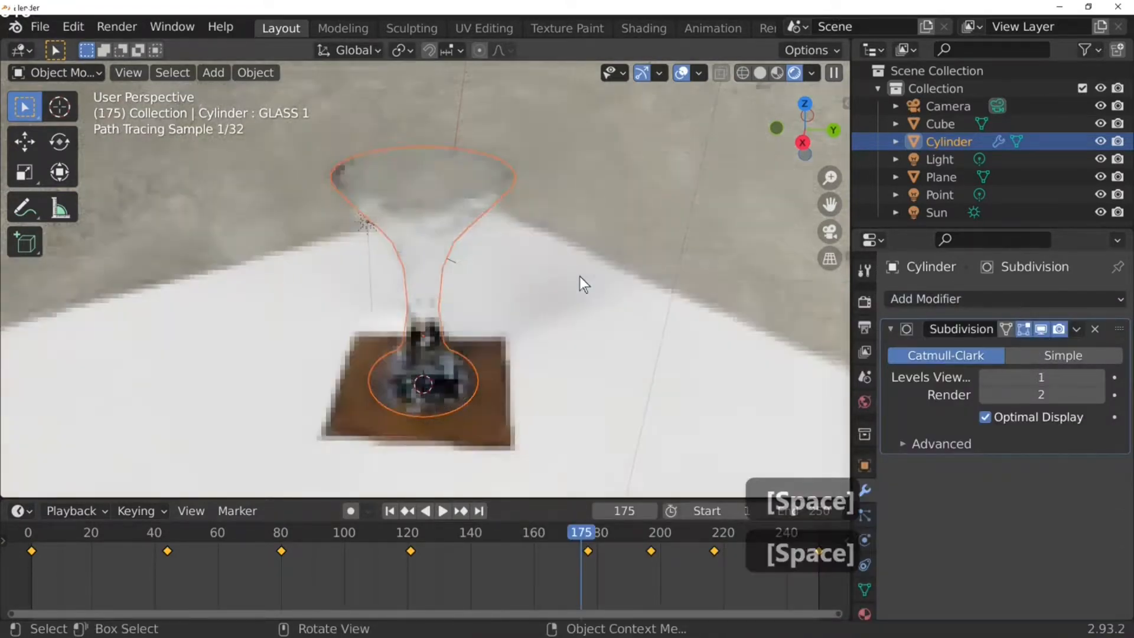
key(space)
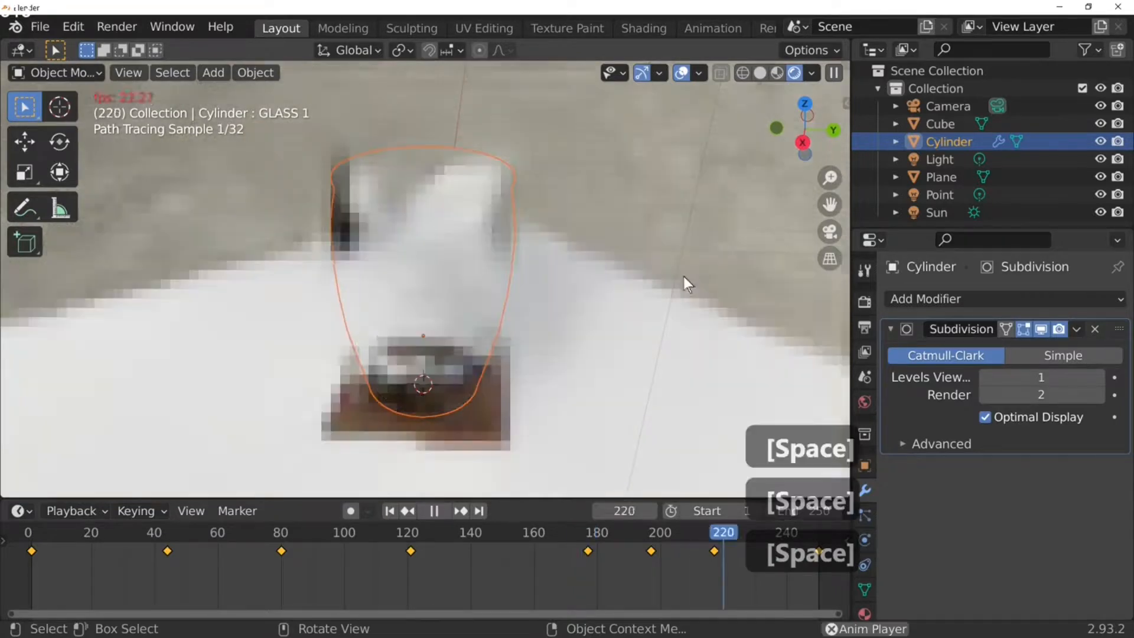
key(space)
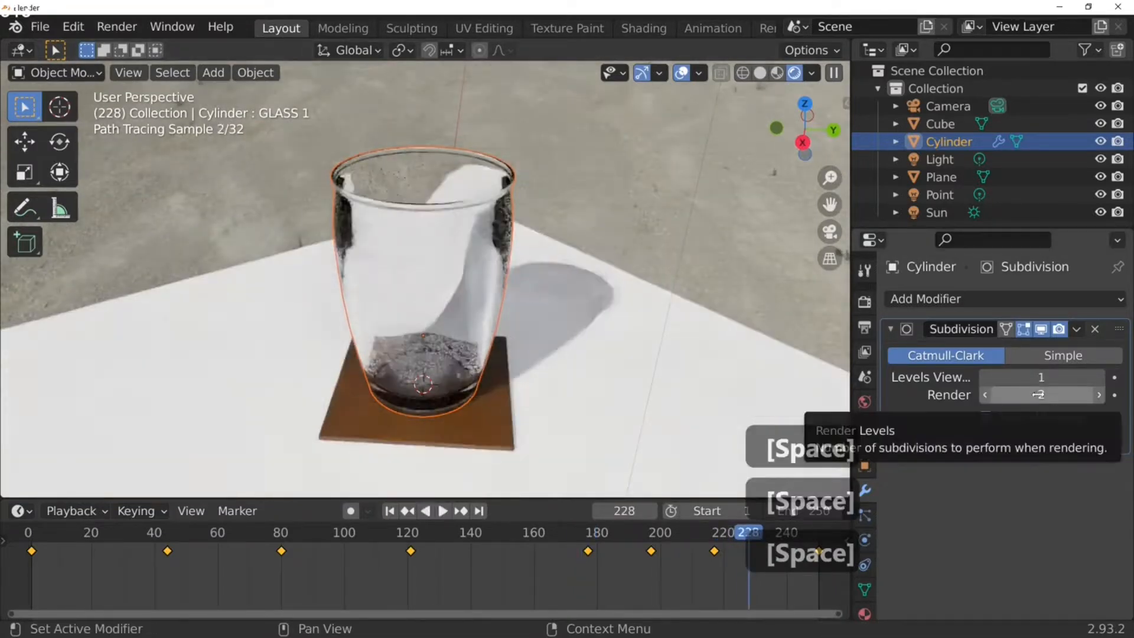